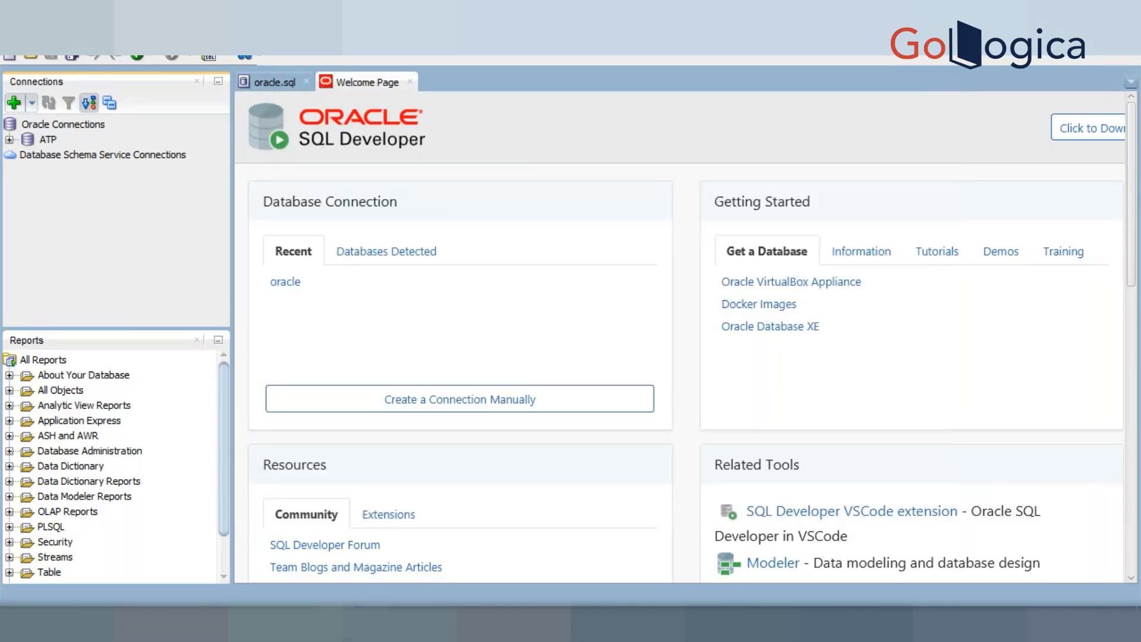
Open the ATP connection in SQL Developer to get an empty SQL worksheet.
mouse_move(377, 625)
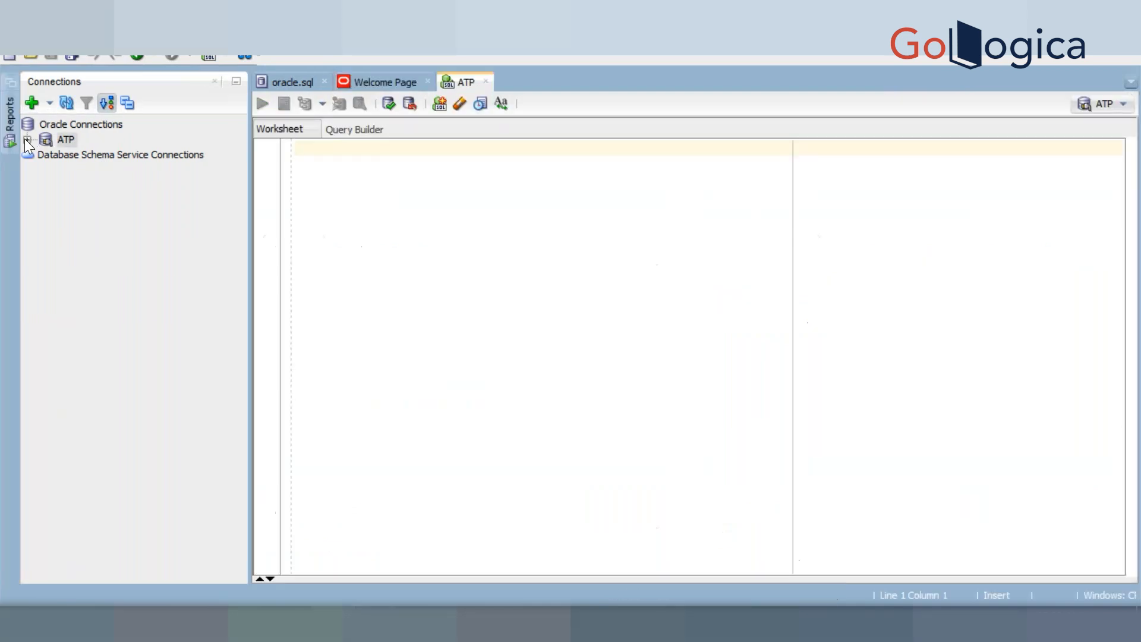
click(65, 141)
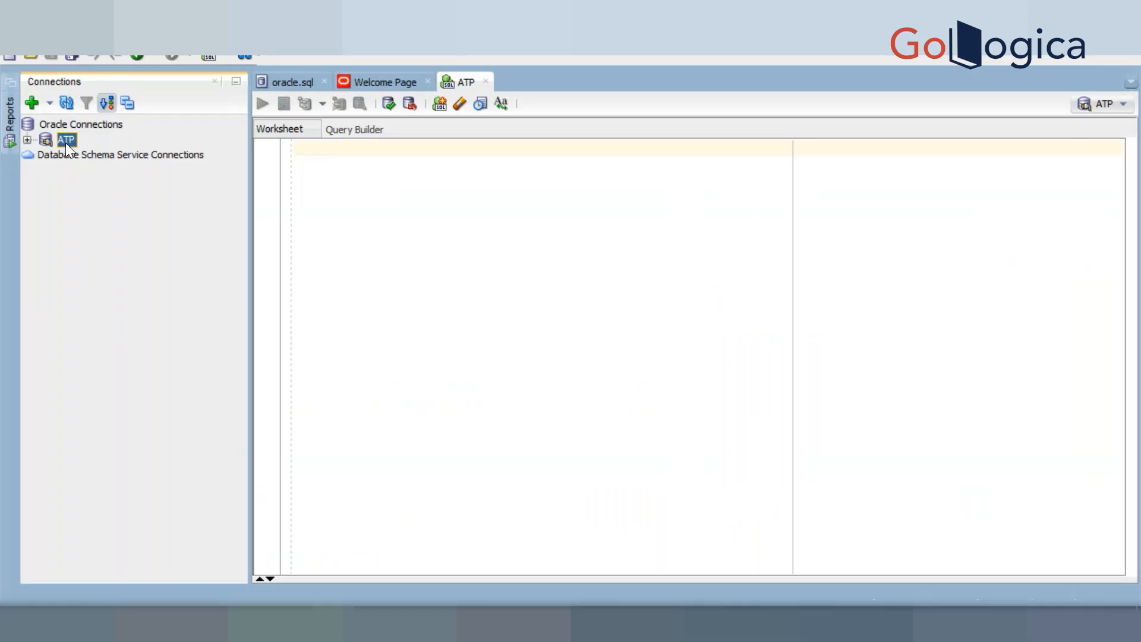
In the ATP connection's properties, keep the Cloud Wallet connection type and run a connection test.
right_click(65, 142)
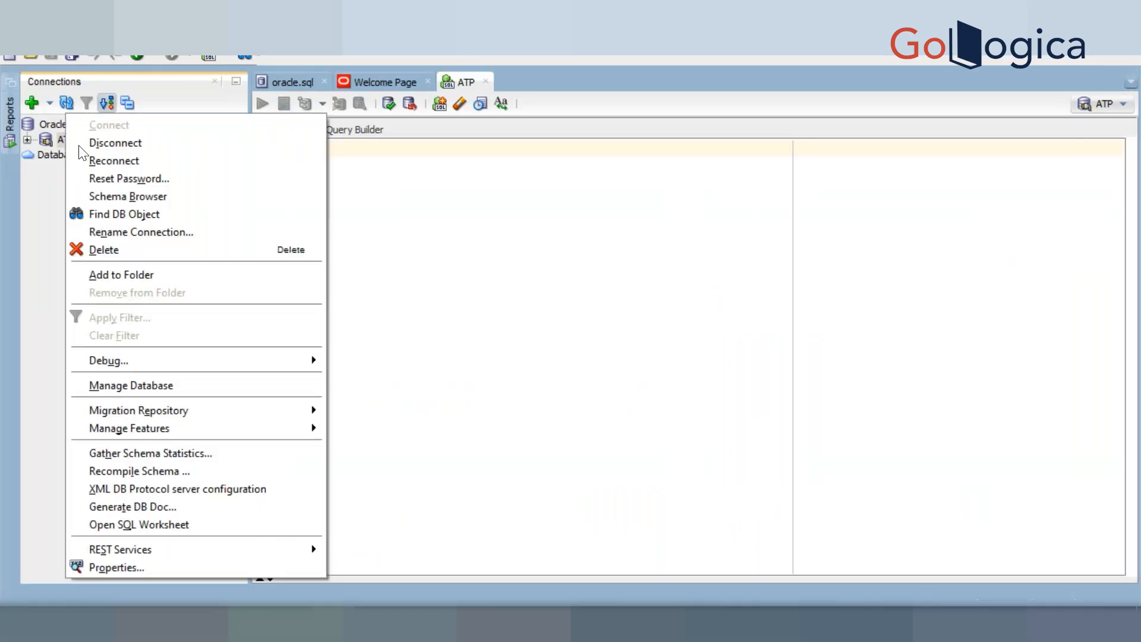
click(189, 571)
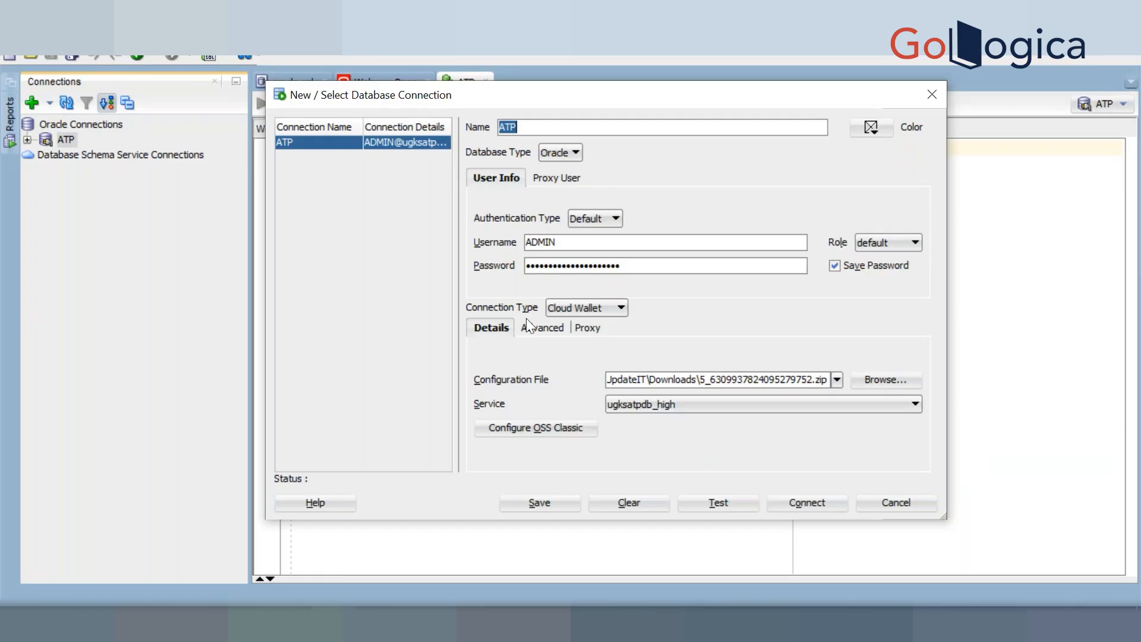
click(586, 305)
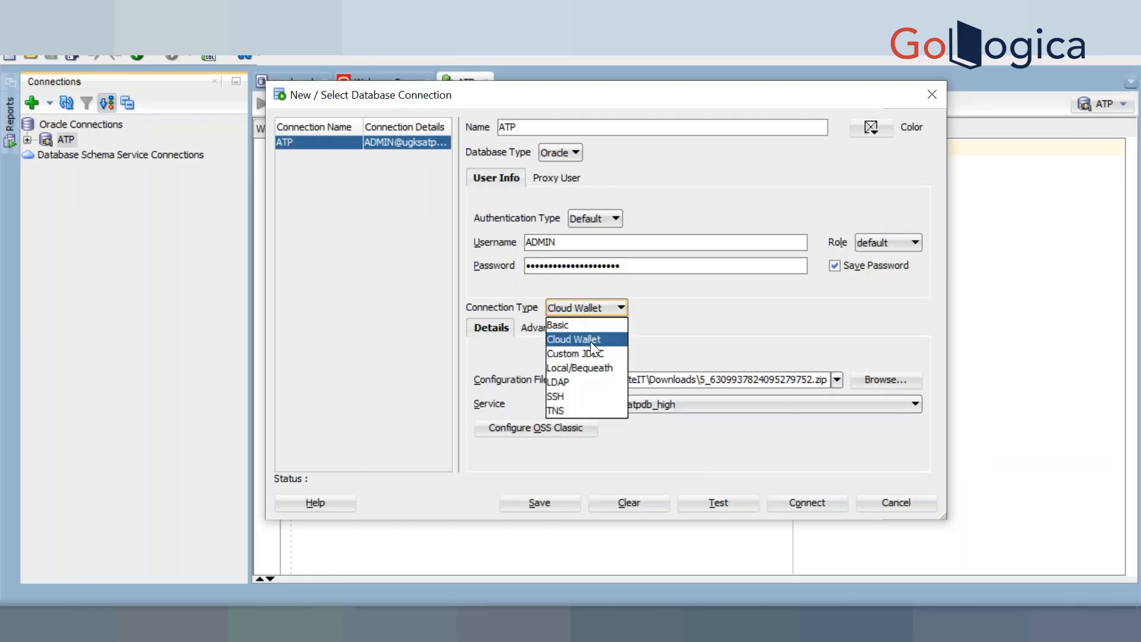
click(621, 334)
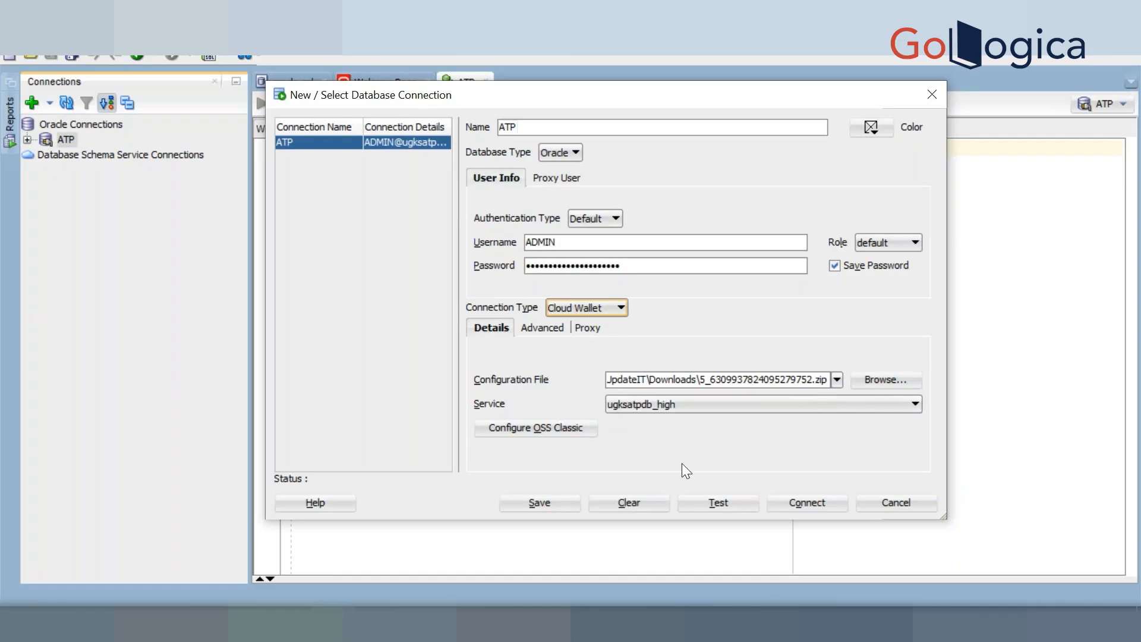
click(808, 502)
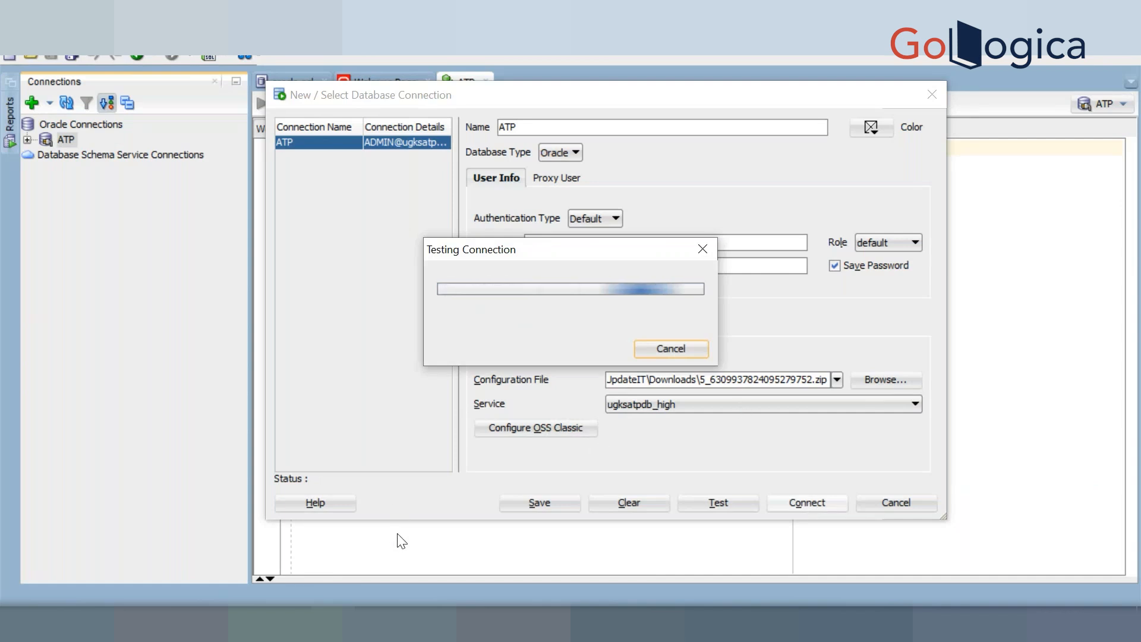
mouse_move(380, 624)
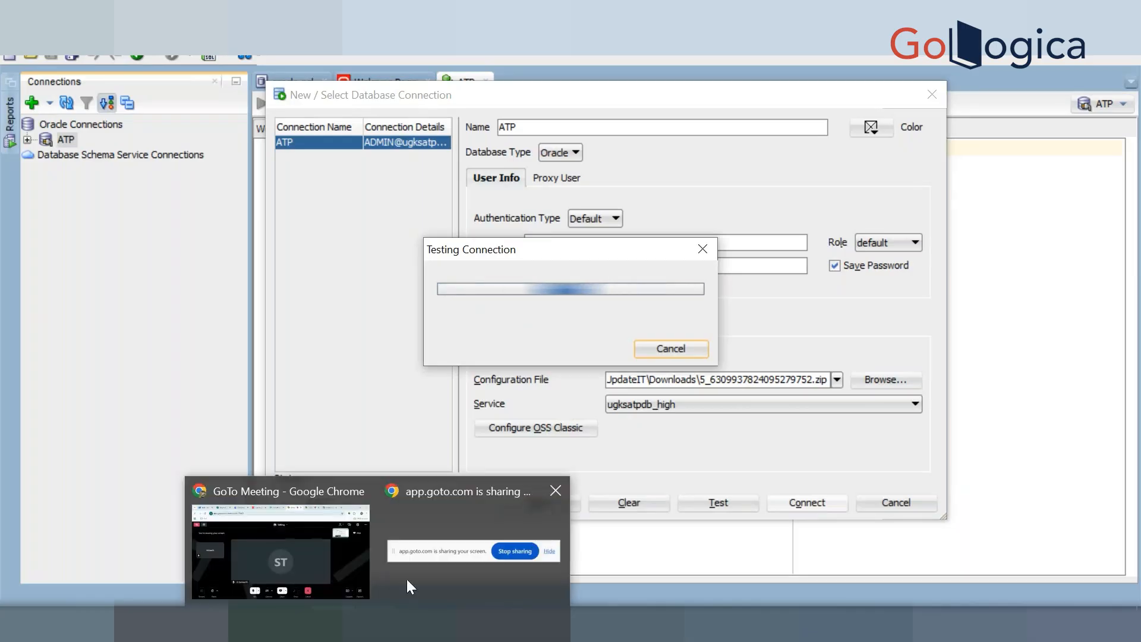
Check the GoTo Meeting window, then switch back to SQL Developer.
mouse_move(304, 550)
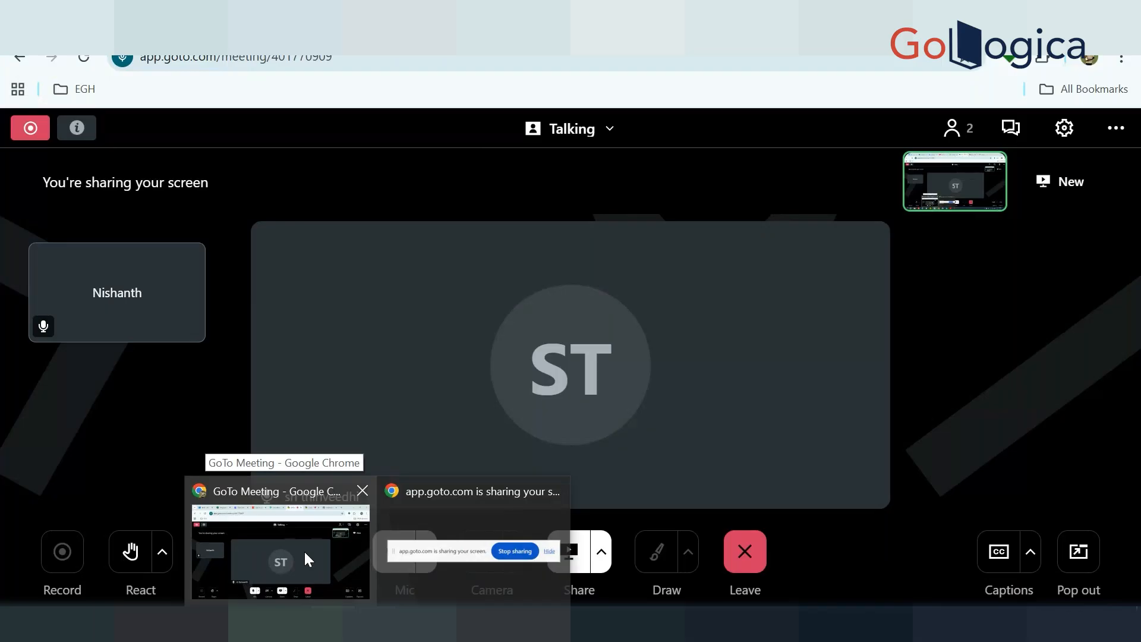
click(305, 554)
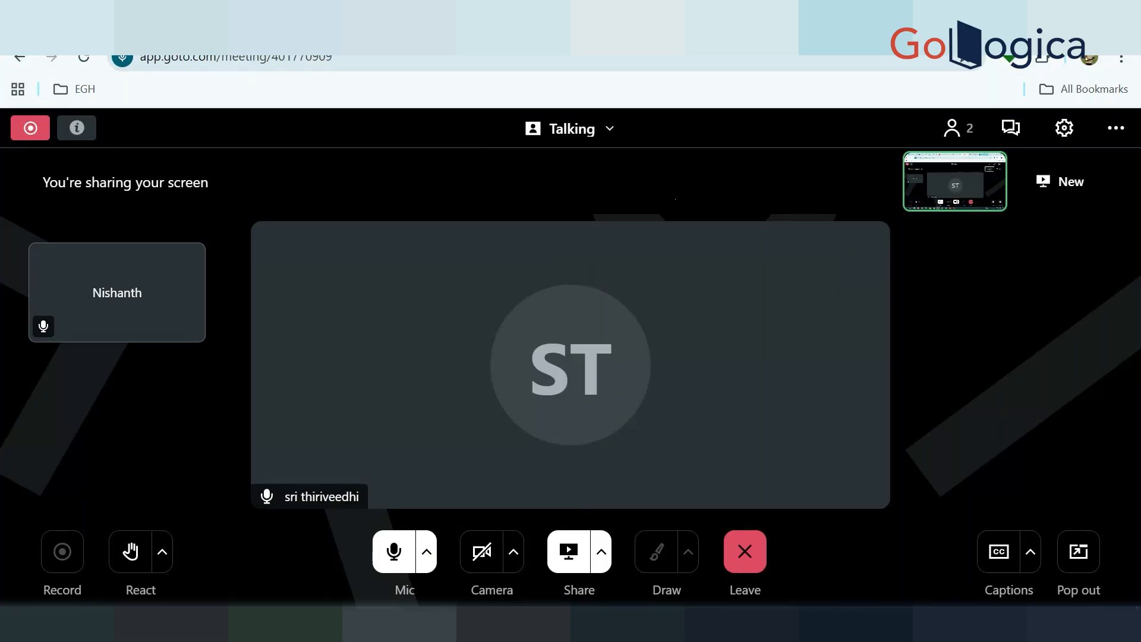
click(856, 18)
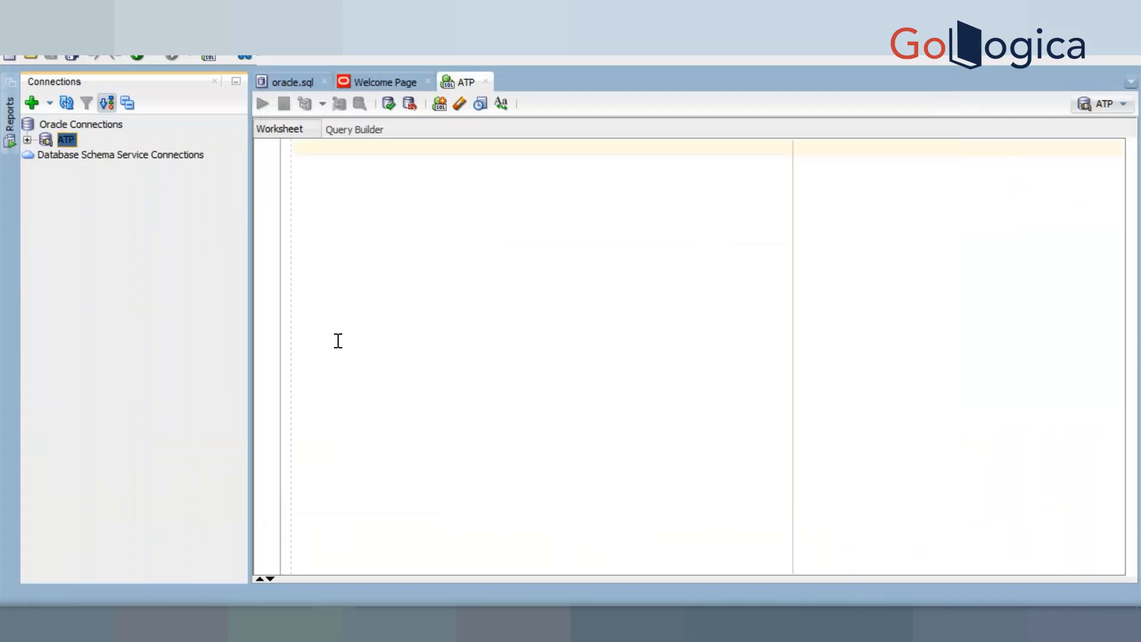
Expand ATP's Tables (Filtered) node and start a New Table in schema ADMIN.
click(27, 139)
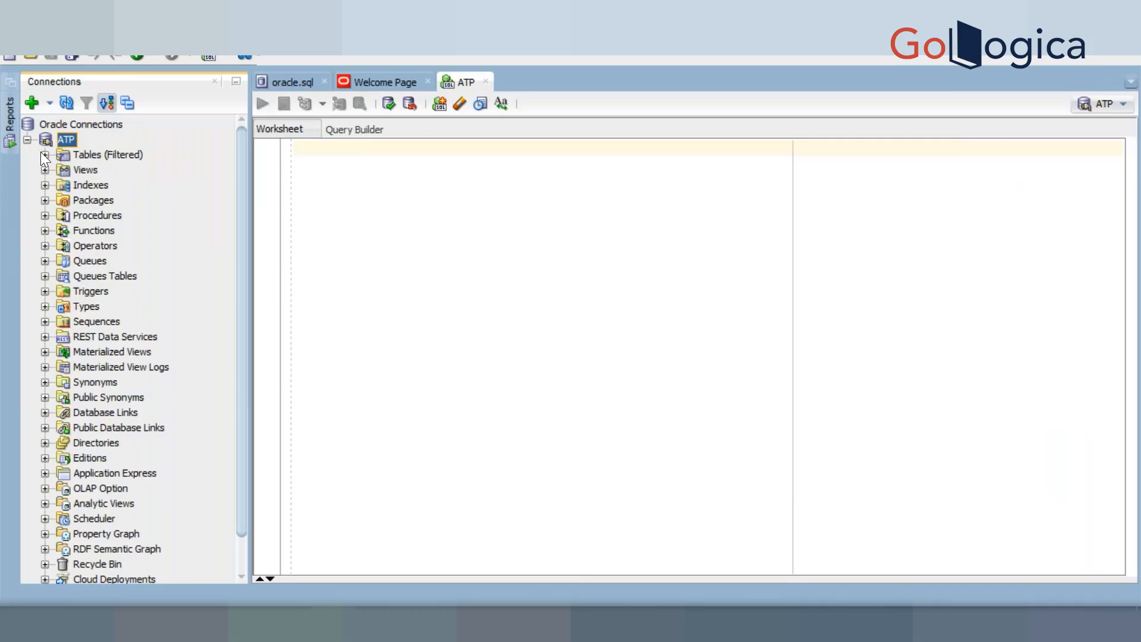
click(41, 153)
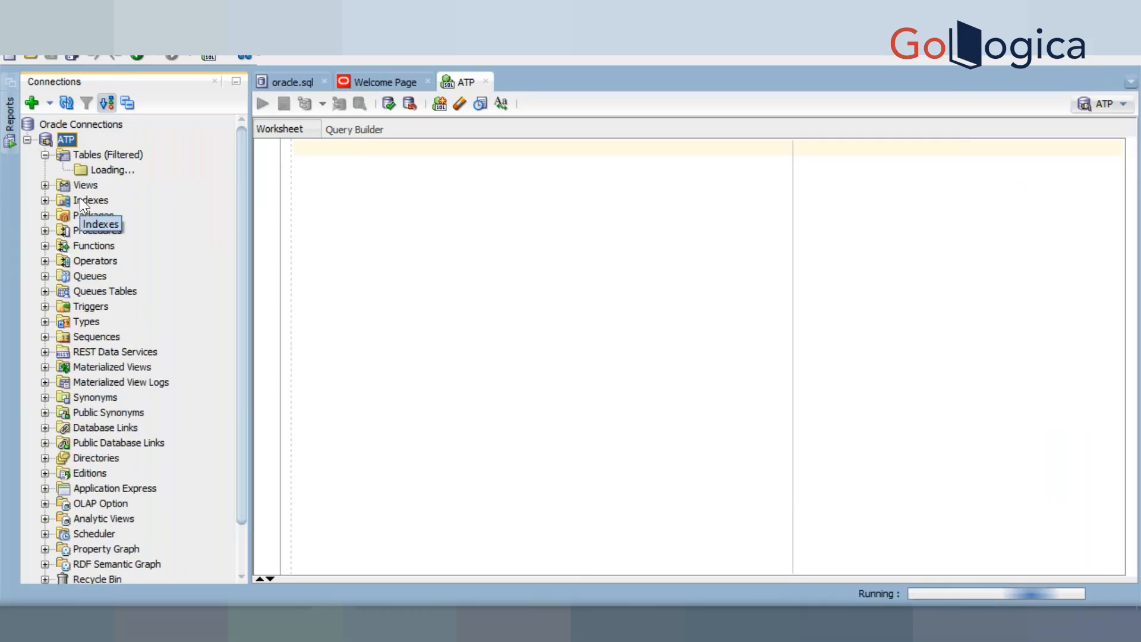
click(90, 154)
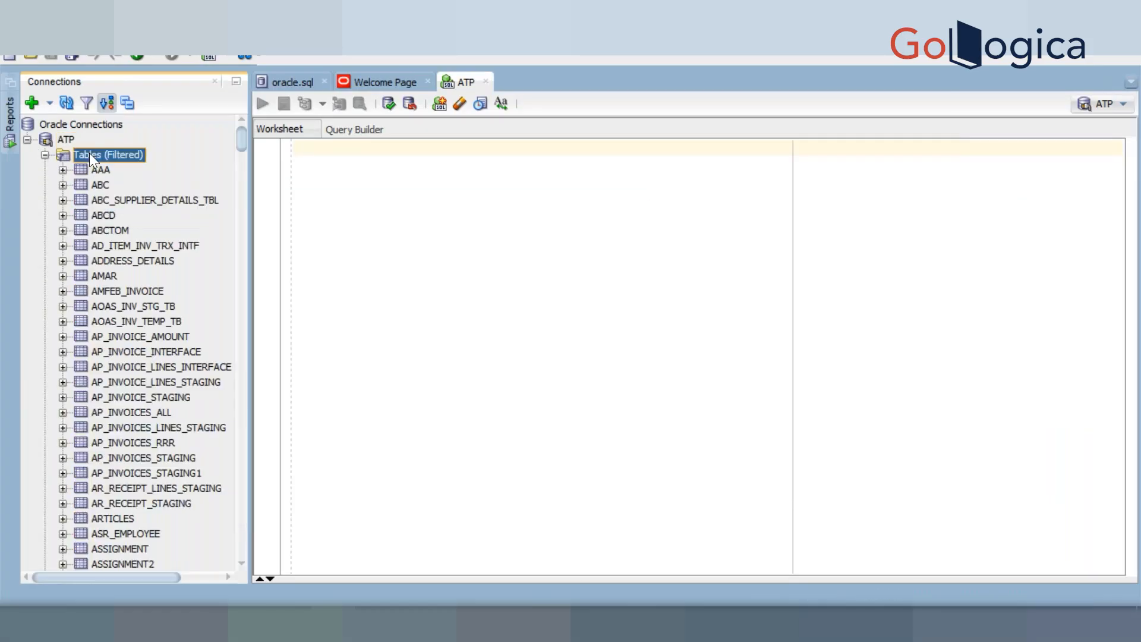
right_click(89, 152)
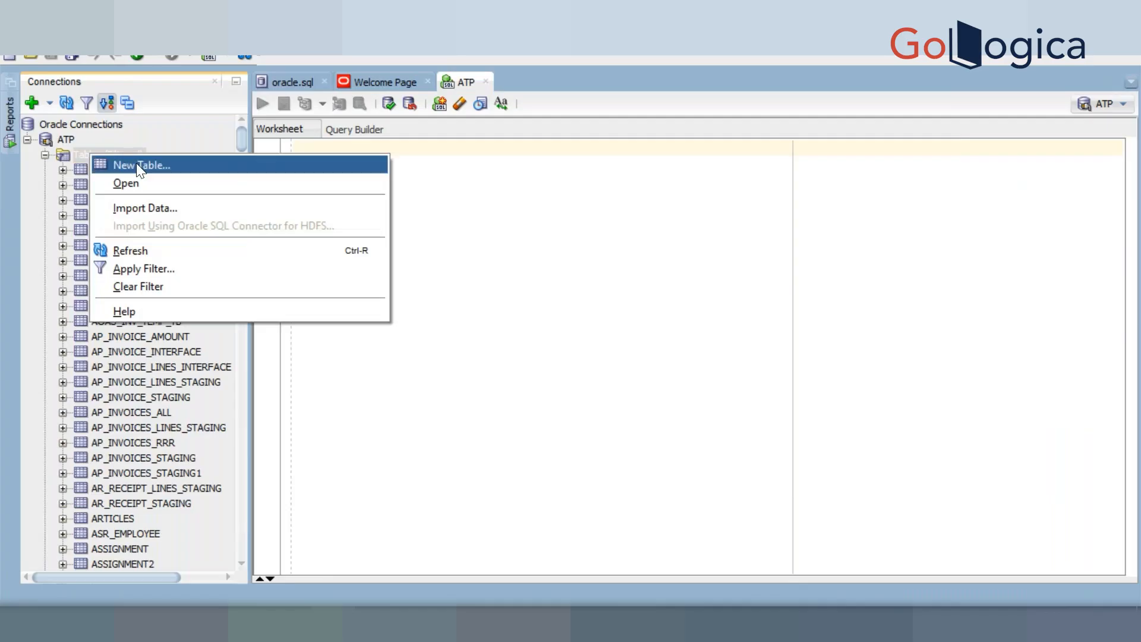
click(159, 167)
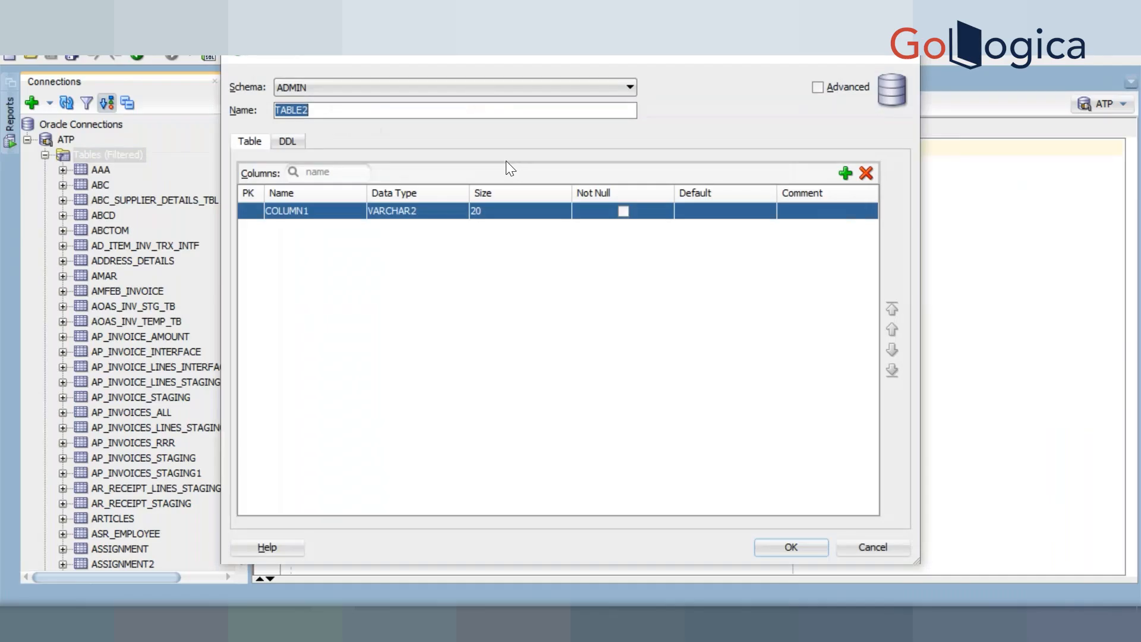
Name the table EMPLOYEESH and add columns NAME, AGE and ID.
text(employeesh)
click(323, 217)
text(name)
key(Tab)
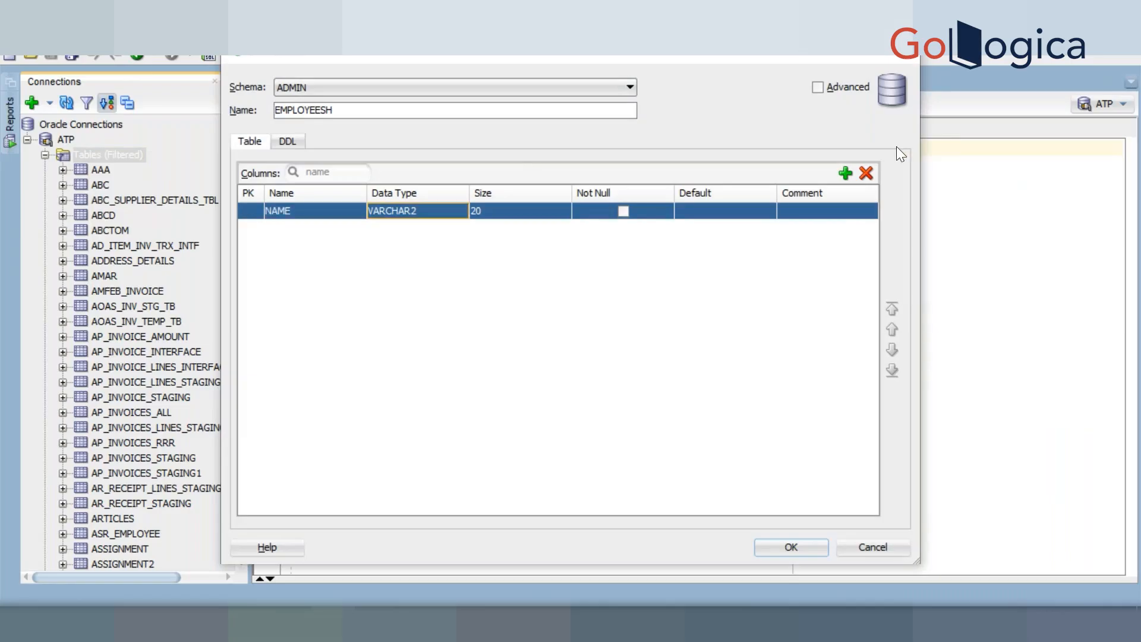
click(845, 173)
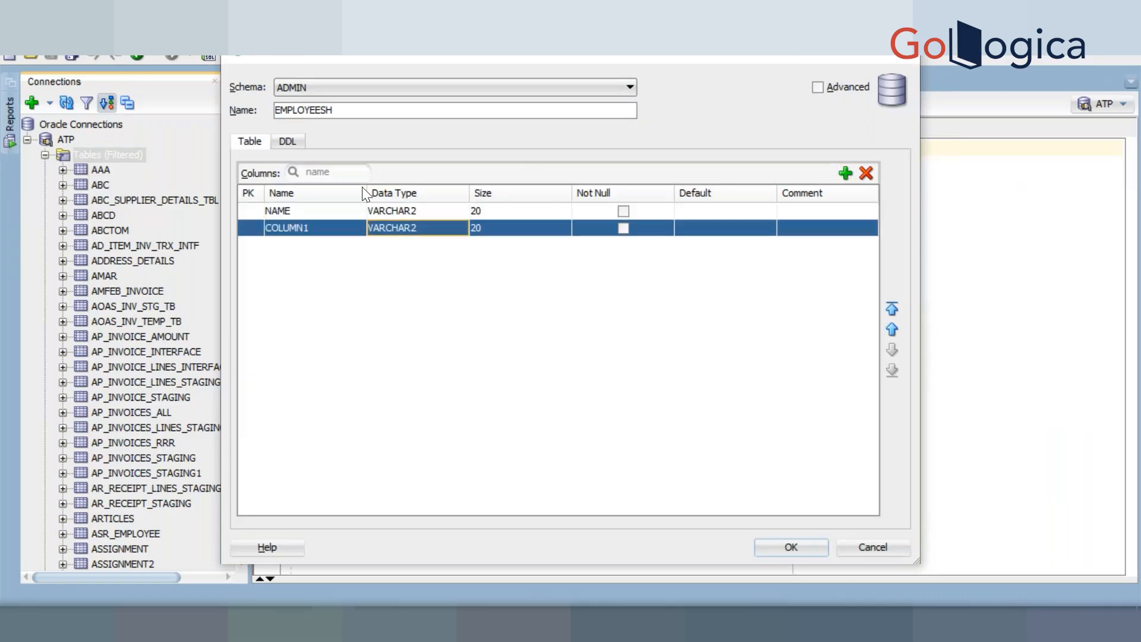
click(297, 232)
text(age)
key(Return)
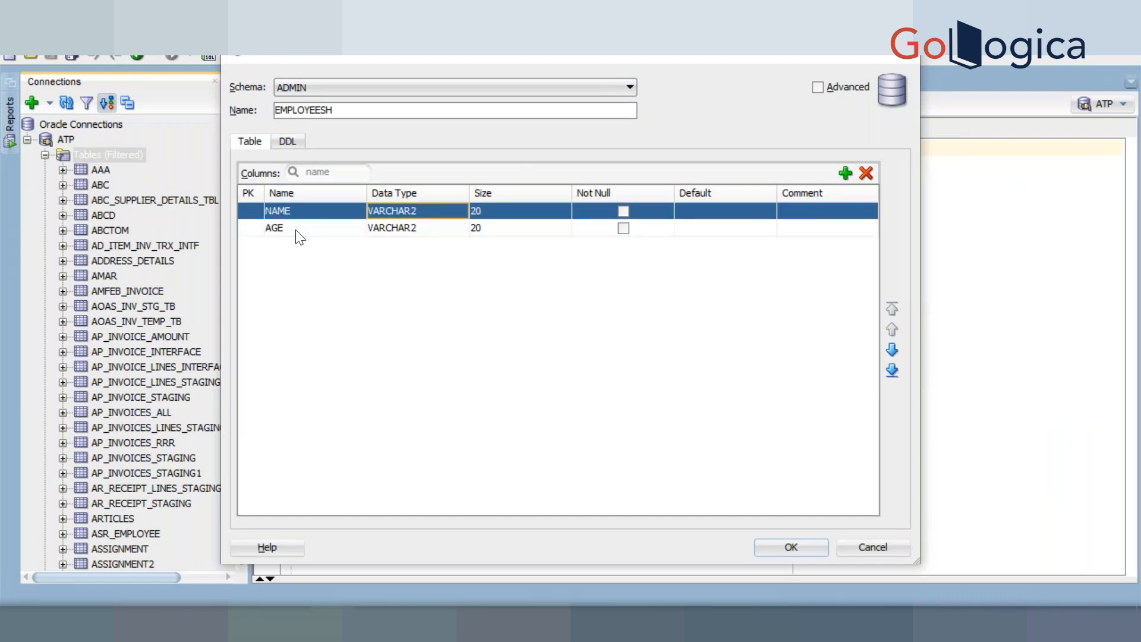
click(847, 174)
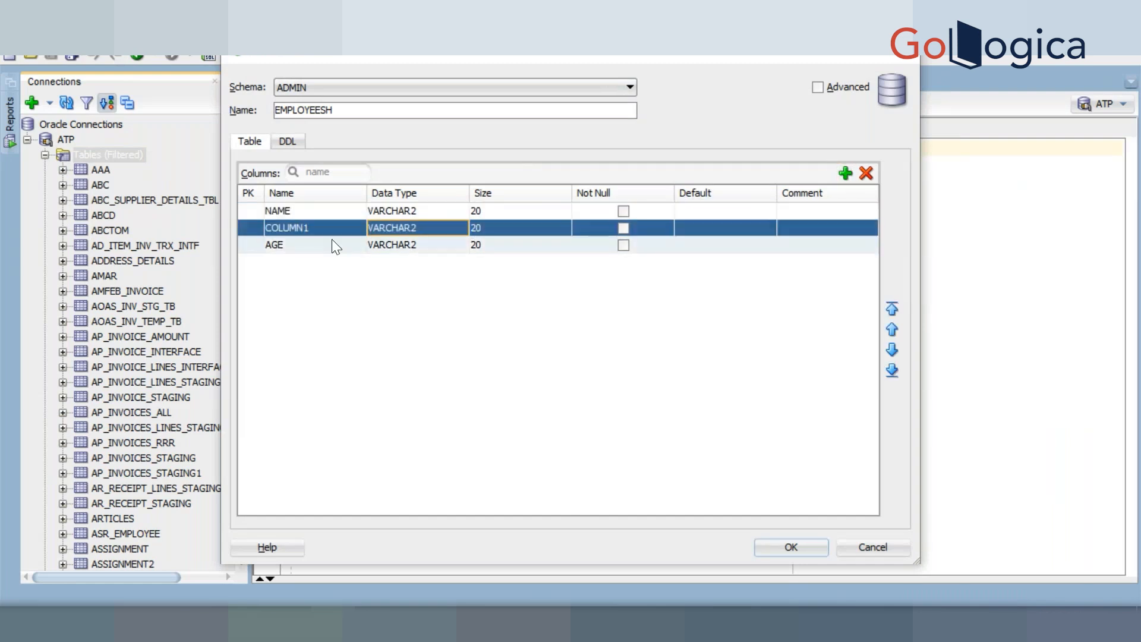
click(293, 231)
text(id)
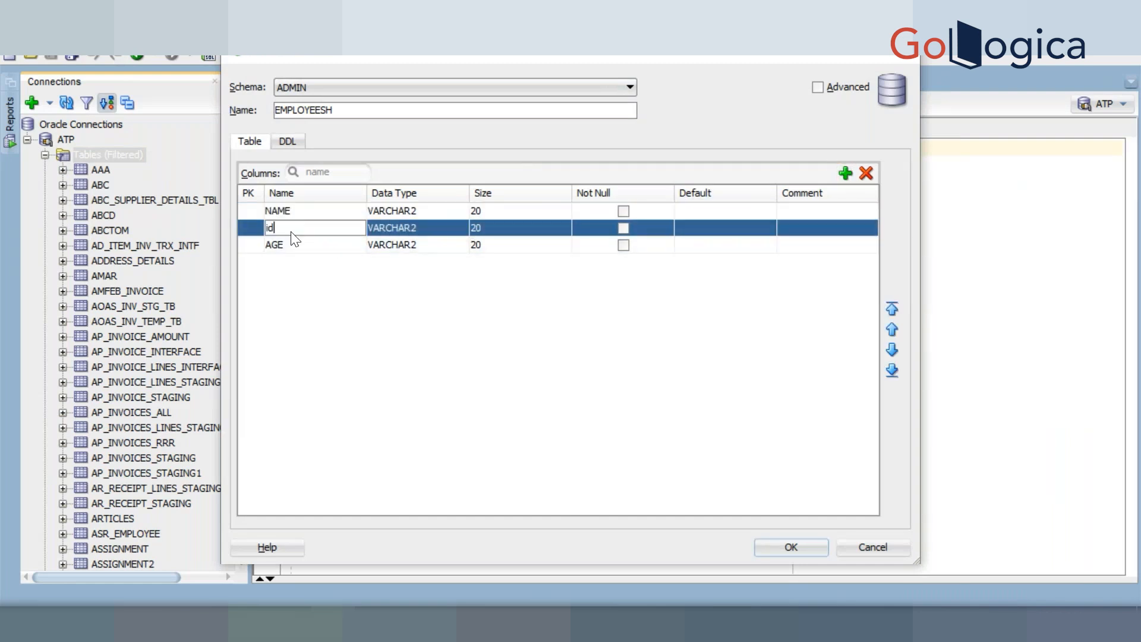
key(Return)
Add the LOCATION, GENDER and STATUS columns.
click(847, 173)
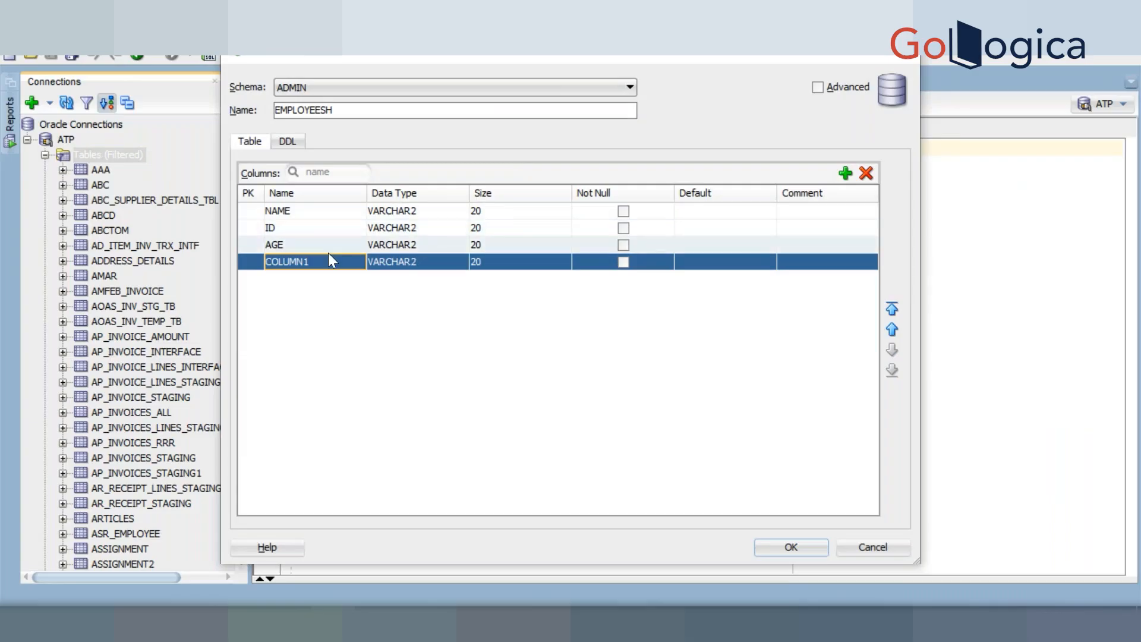
click(309, 262)
text(location)
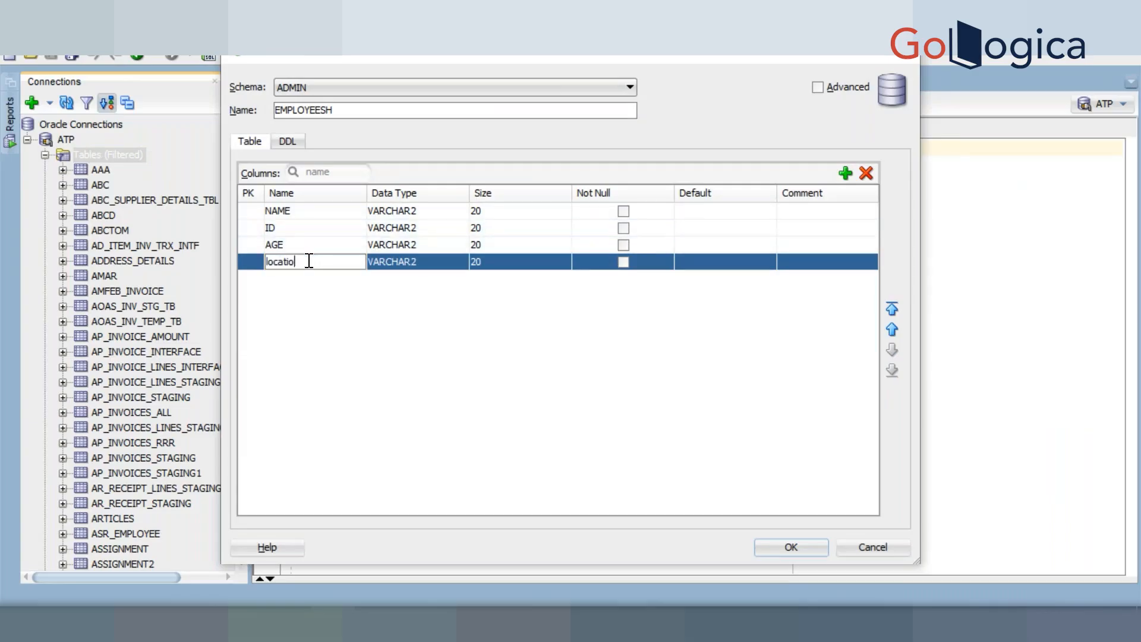
key(Return)
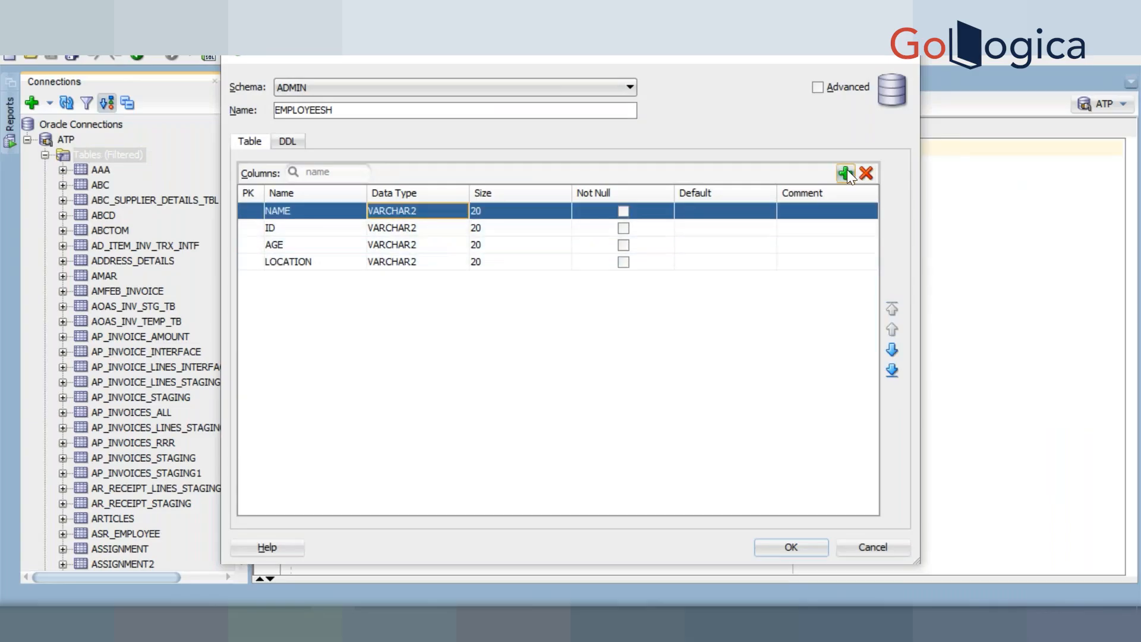
click(847, 173)
click(295, 228)
text(e)
key(BackSpace)
text(gender)
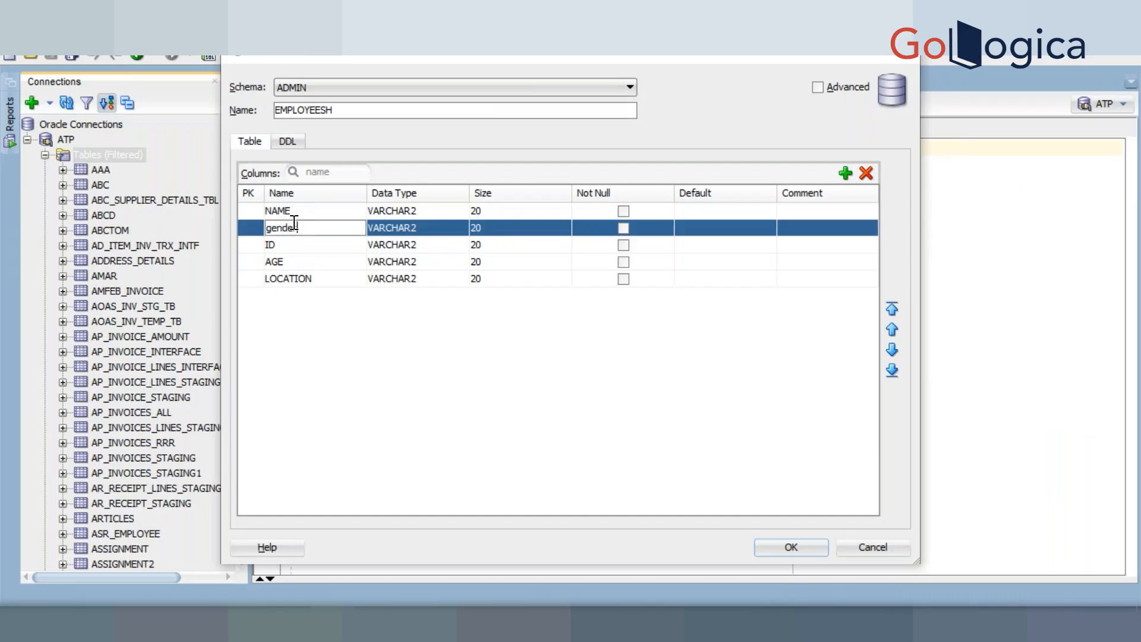
key(Return)
click(846, 173)
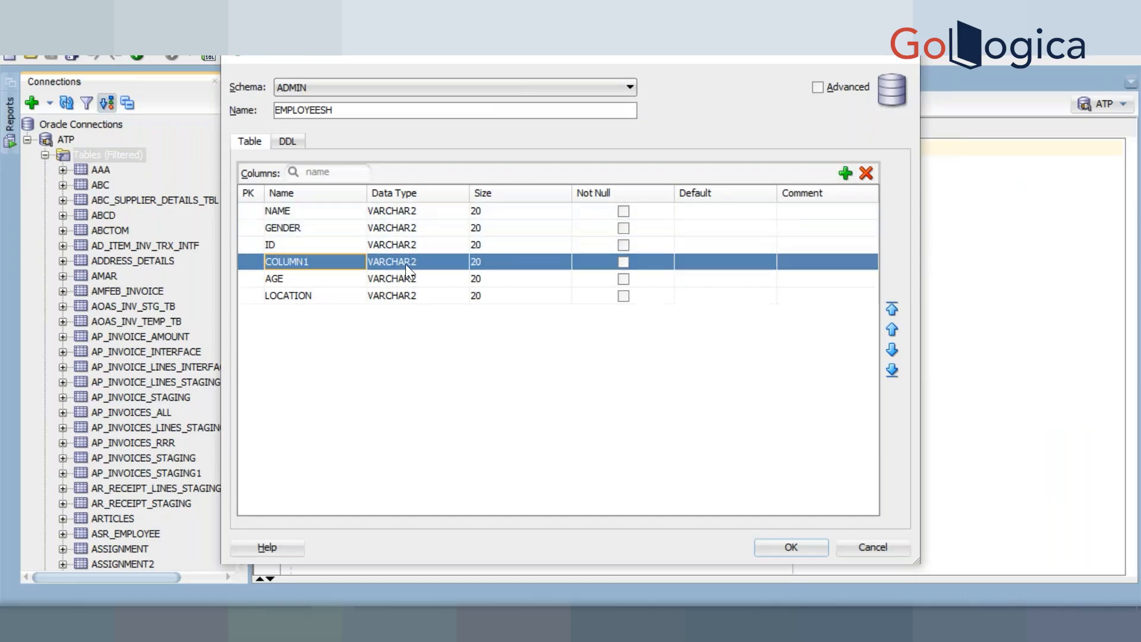
text(status)
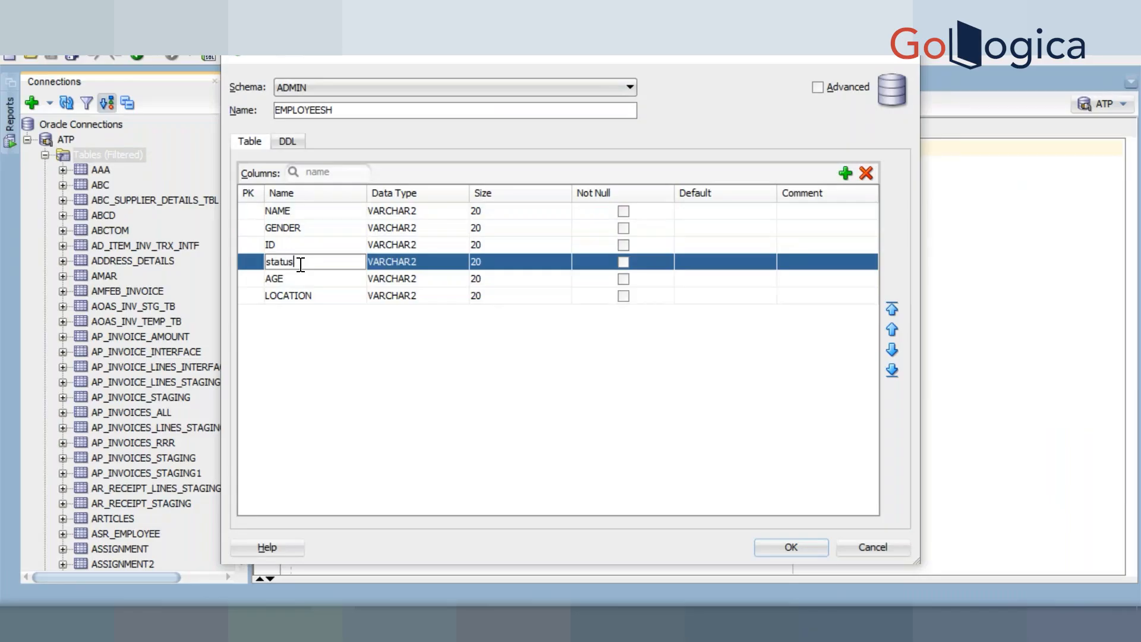
key(Return)
Mark ID as the primary key and create the EMPLOYEESH table.
click(247, 244)
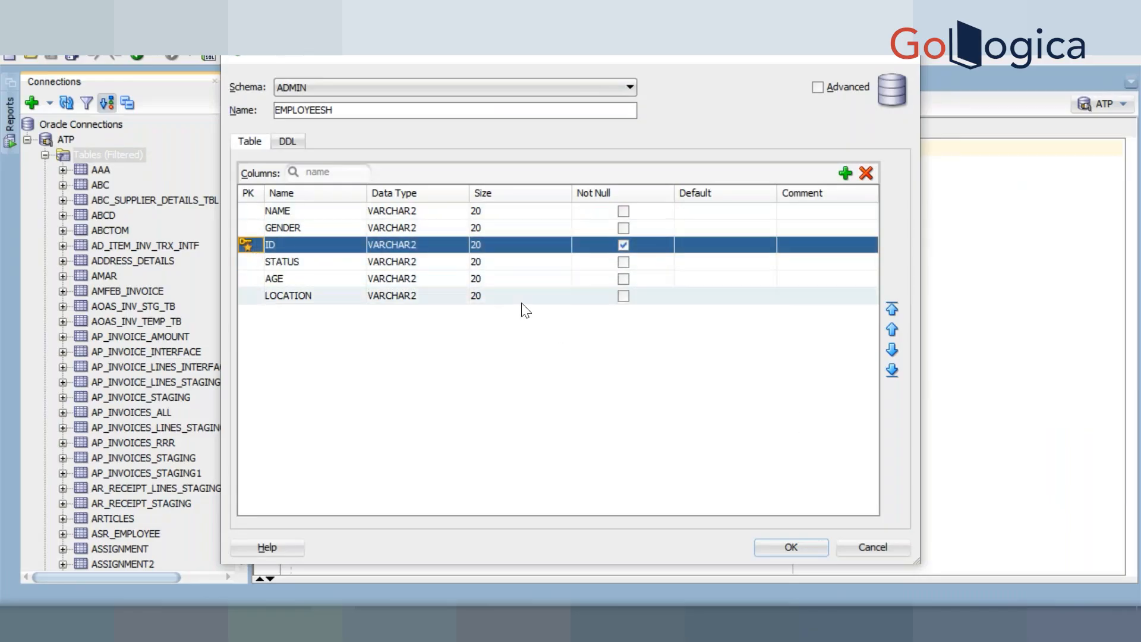
click(788, 547)
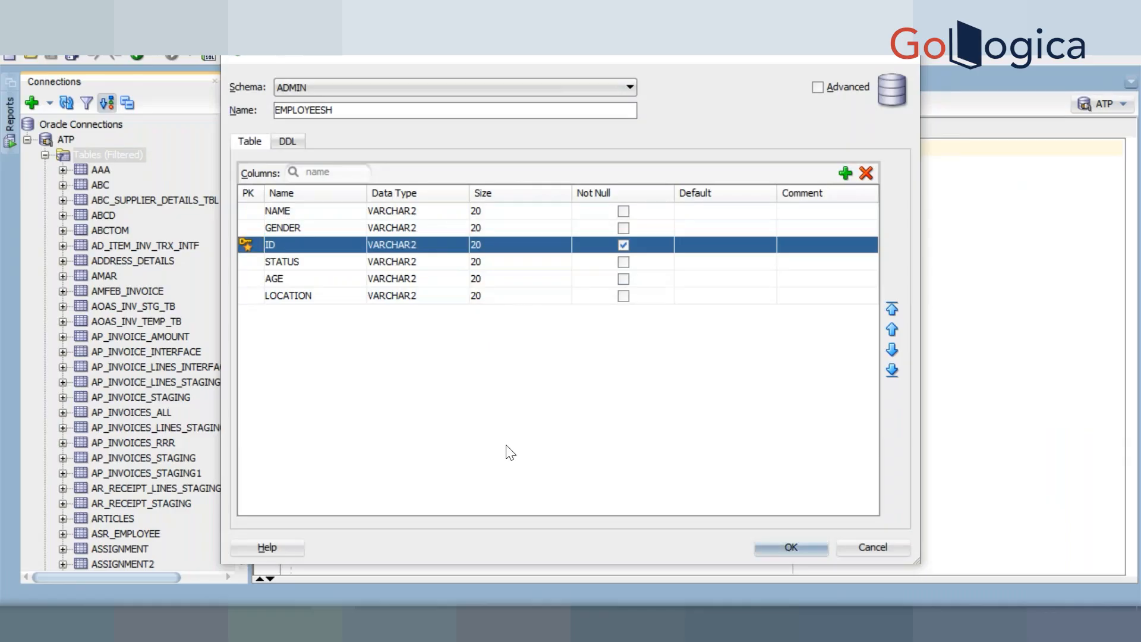
mouse_move(378, 625)
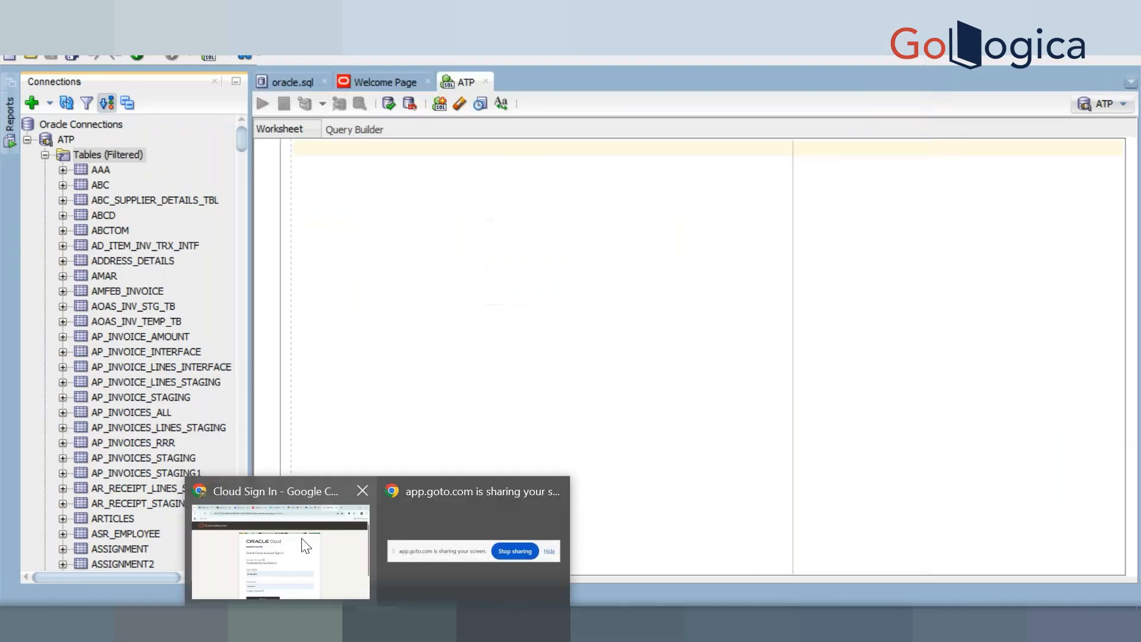
Sign in to Oracle Cloud to reach the Oracle Integration home page.
click(272, 553)
click(511, 598)
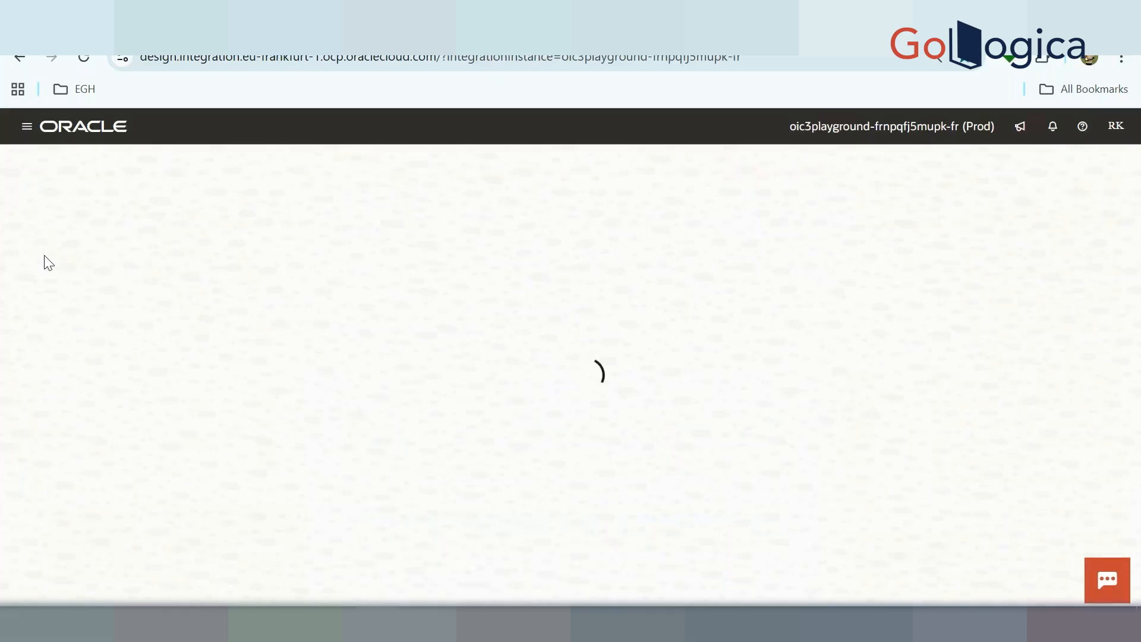
click(27, 128)
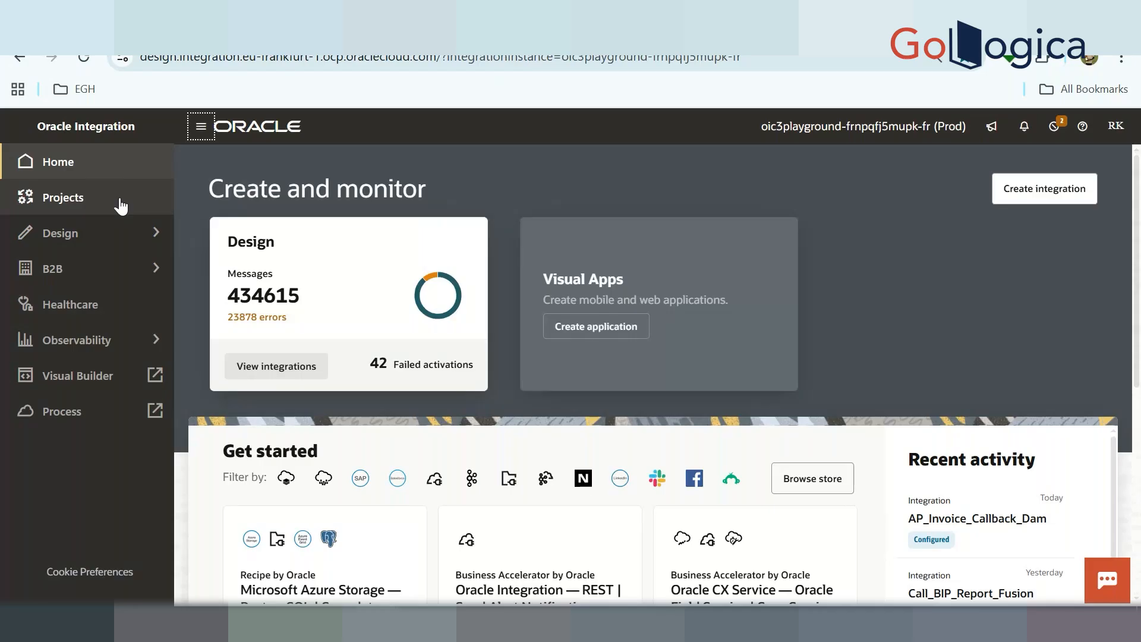
Navigate to the Projects list in Oracle Integration's Design area.
click(119, 205)
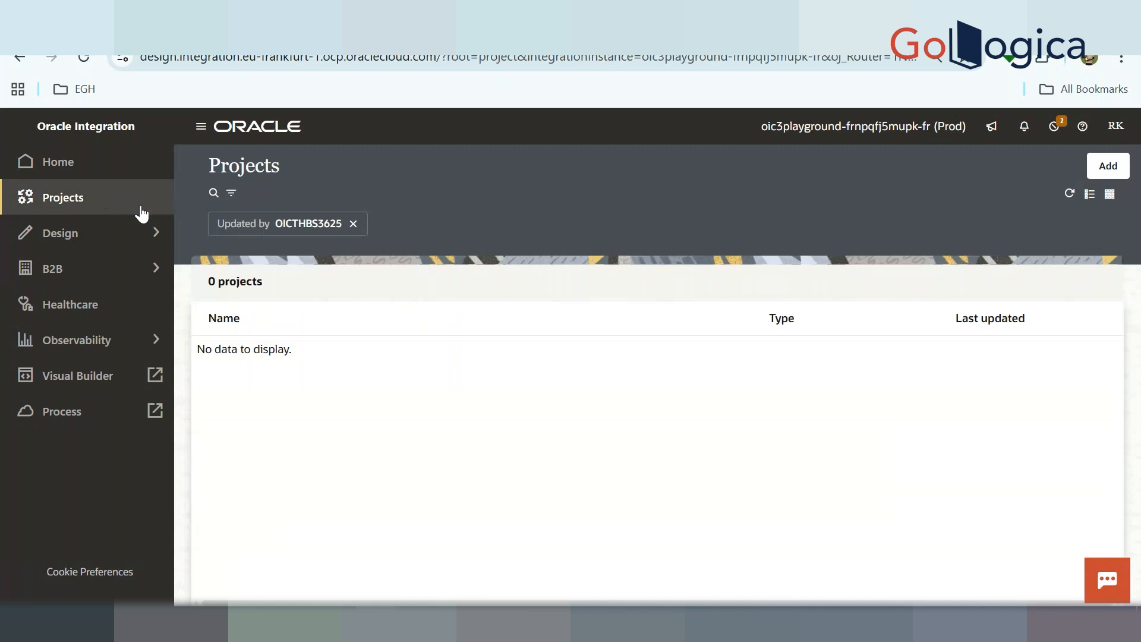
click(86, 250)
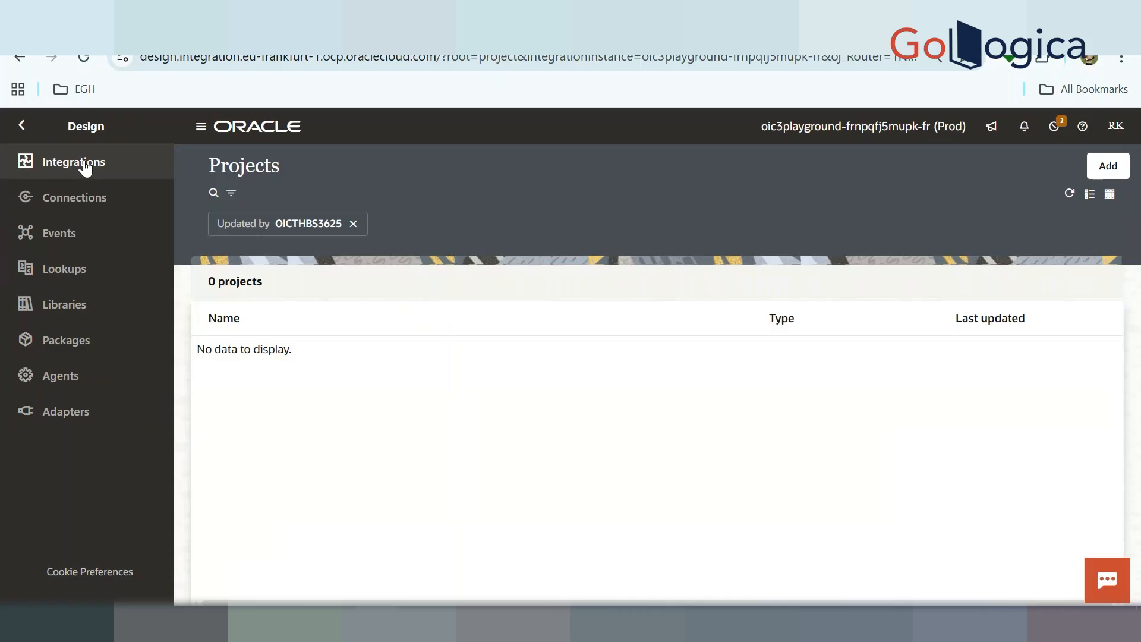
click(21, 125)
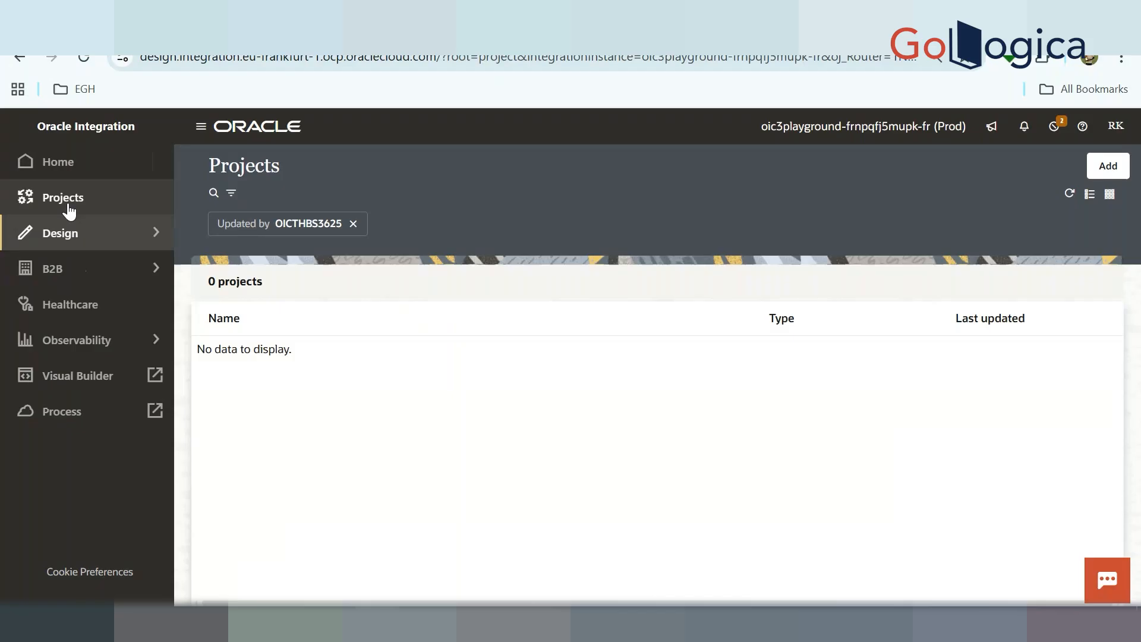
click(122, 202)
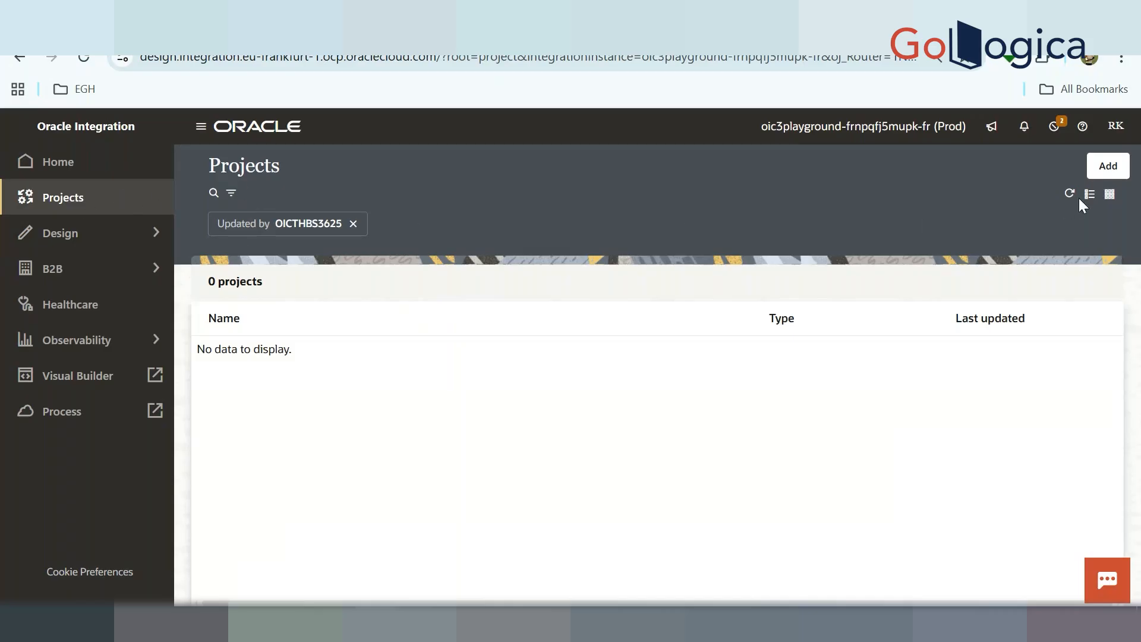
Create a new project from scratch with a project name and dismiss the confirmation.
click(1108, 167)
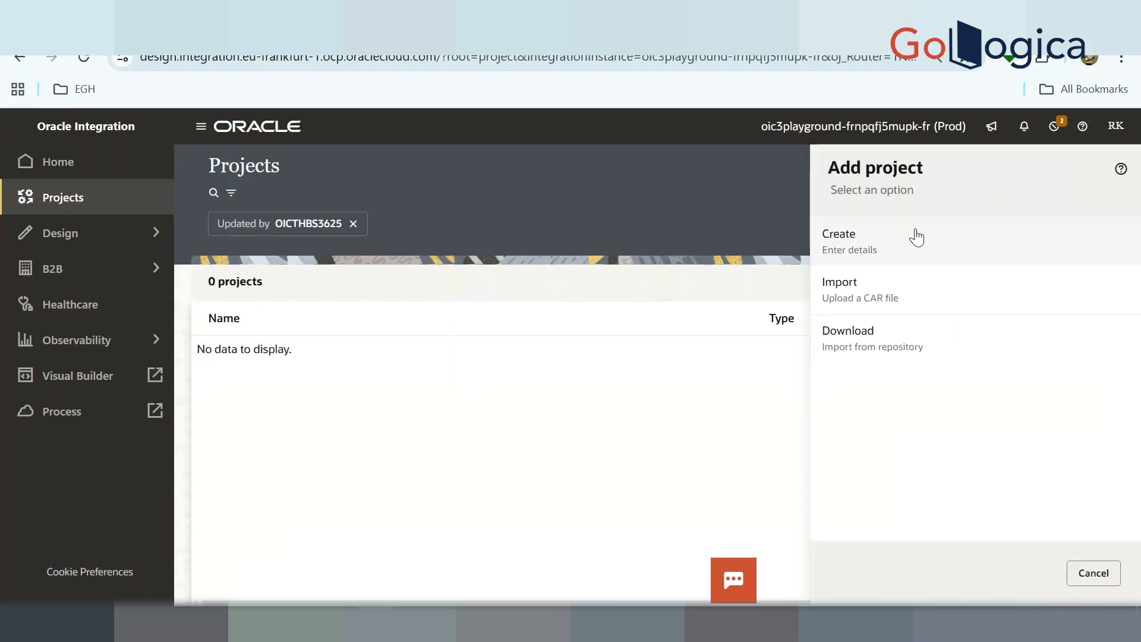
click(904, 241)
click(902, 249)
text(shruthi)
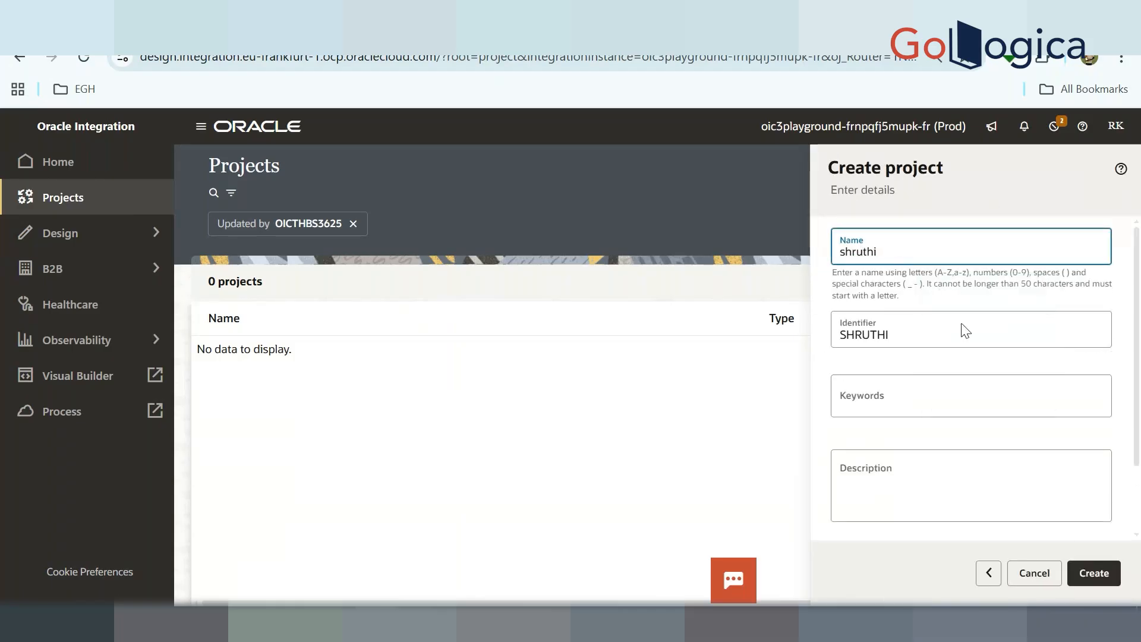
click(1094, 573)
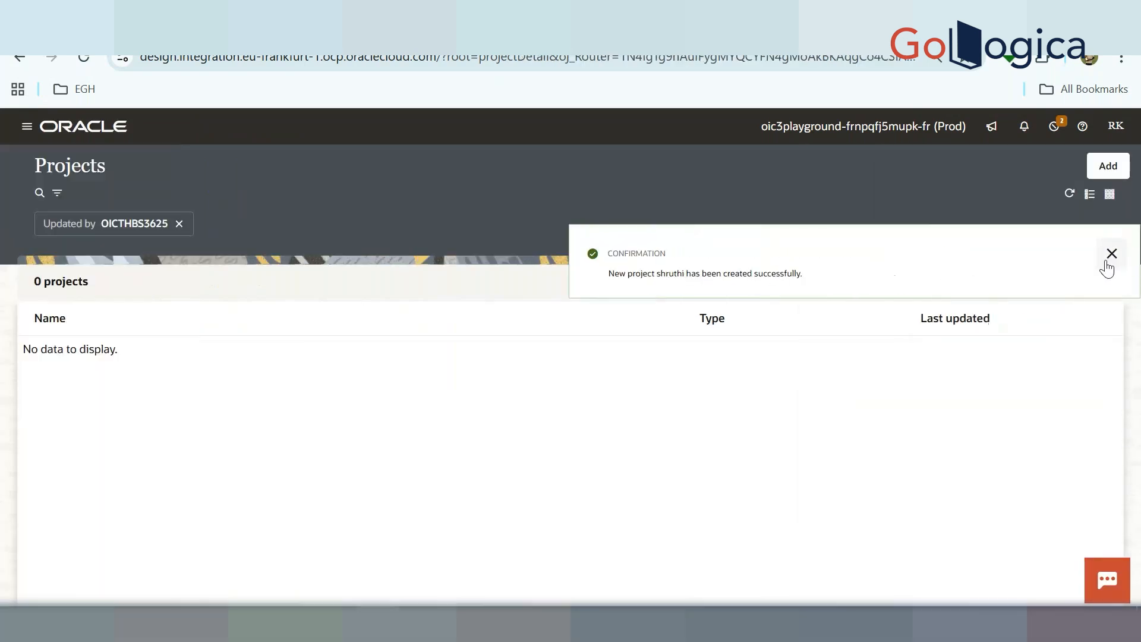
click(1107, 262)
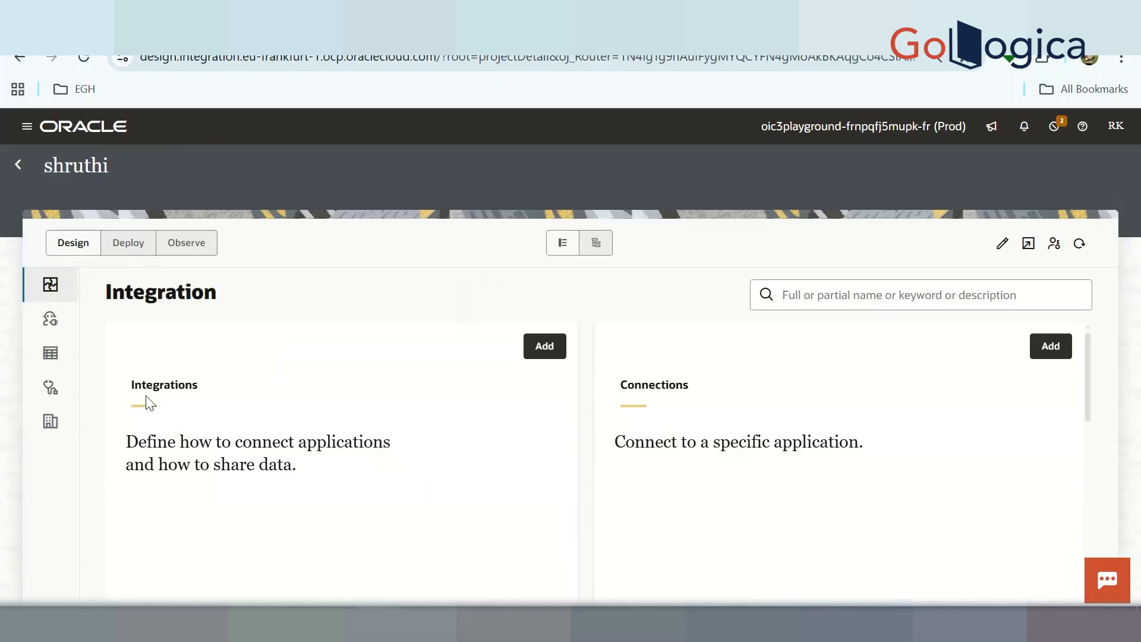
Scroll through the project's Design sections and back to the top.
scroll(645, 403, down, 5)
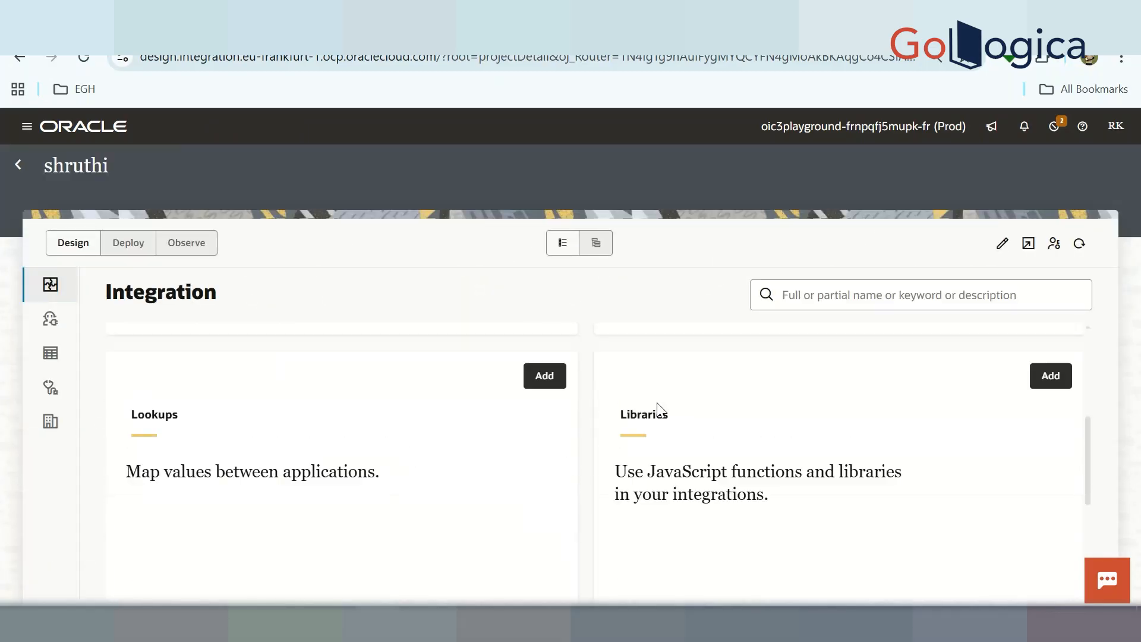
scroll(659, 401, down, 3)
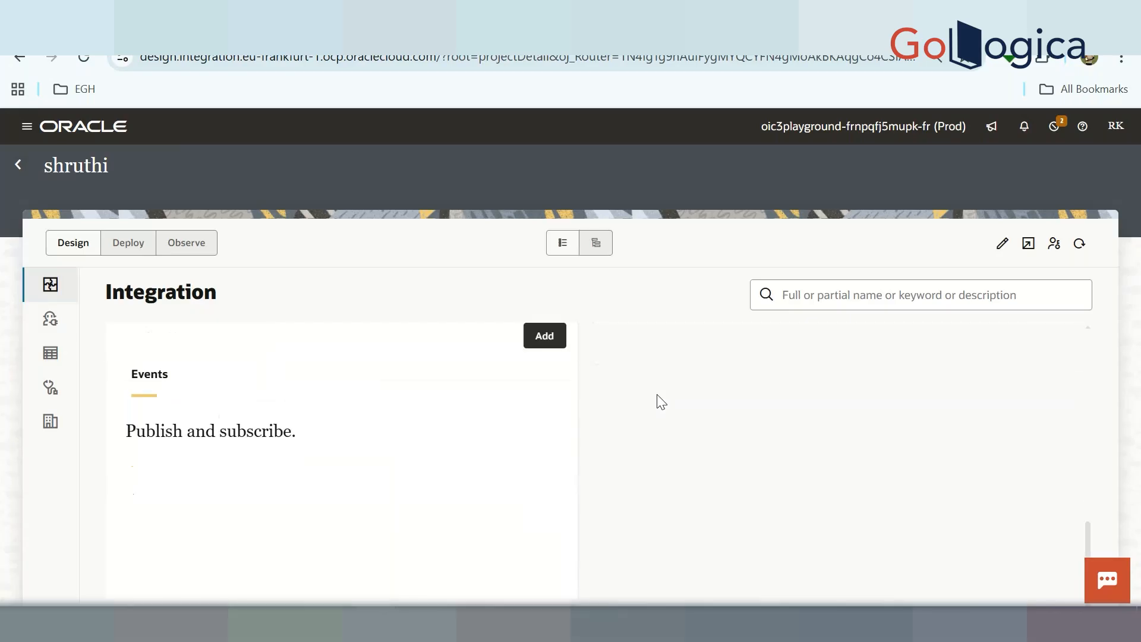
scroll(211, 439, up, 8)
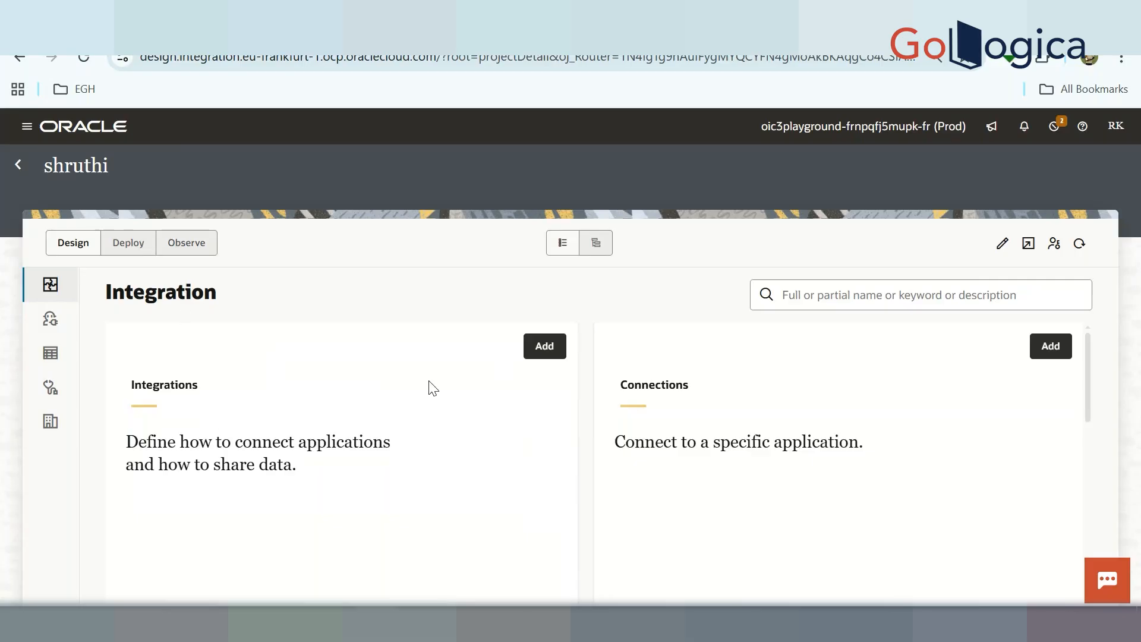
Add a REST adapter connection named rest_trigger with the Trigger role.
click(1051, 346)
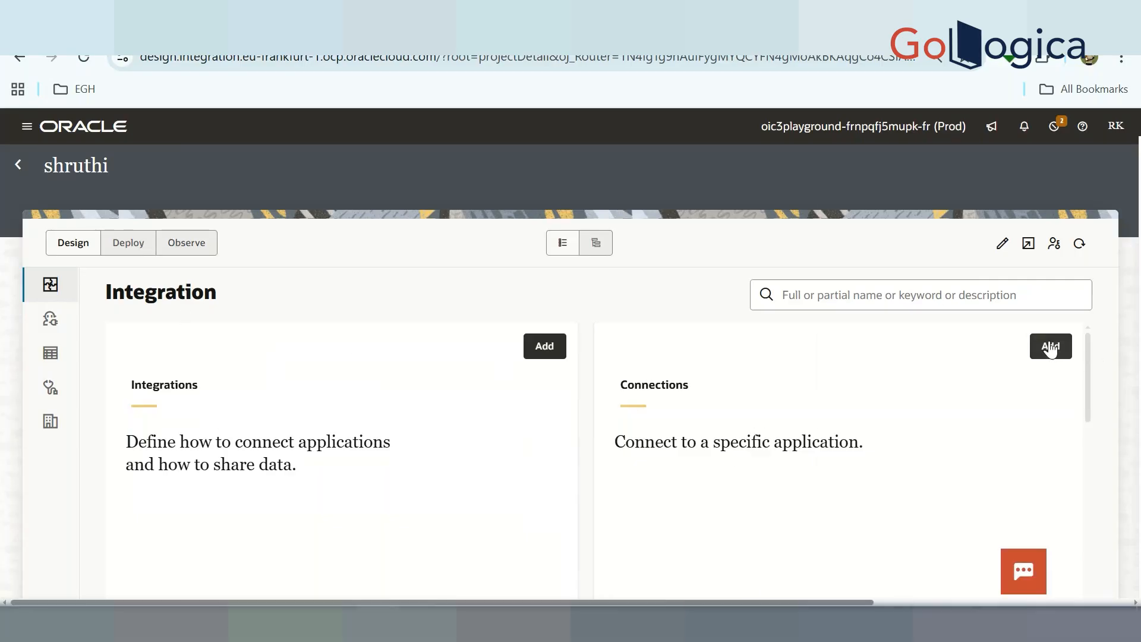
click(898, 251)
text(r)
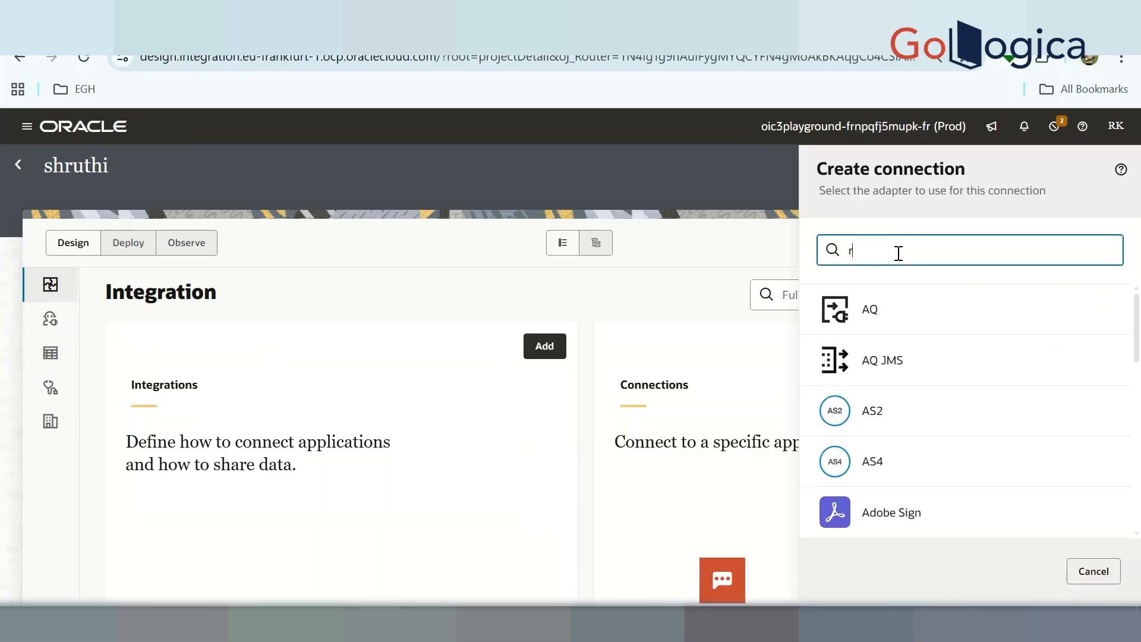
text(est)
click(892, 315)
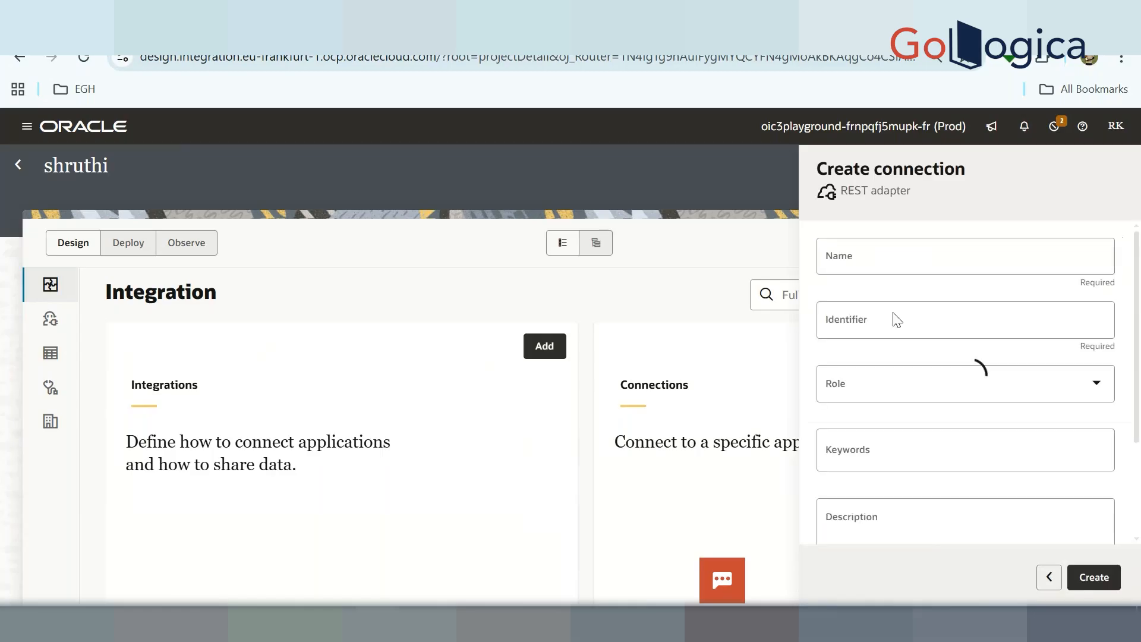
click(889, 257)
text(res)
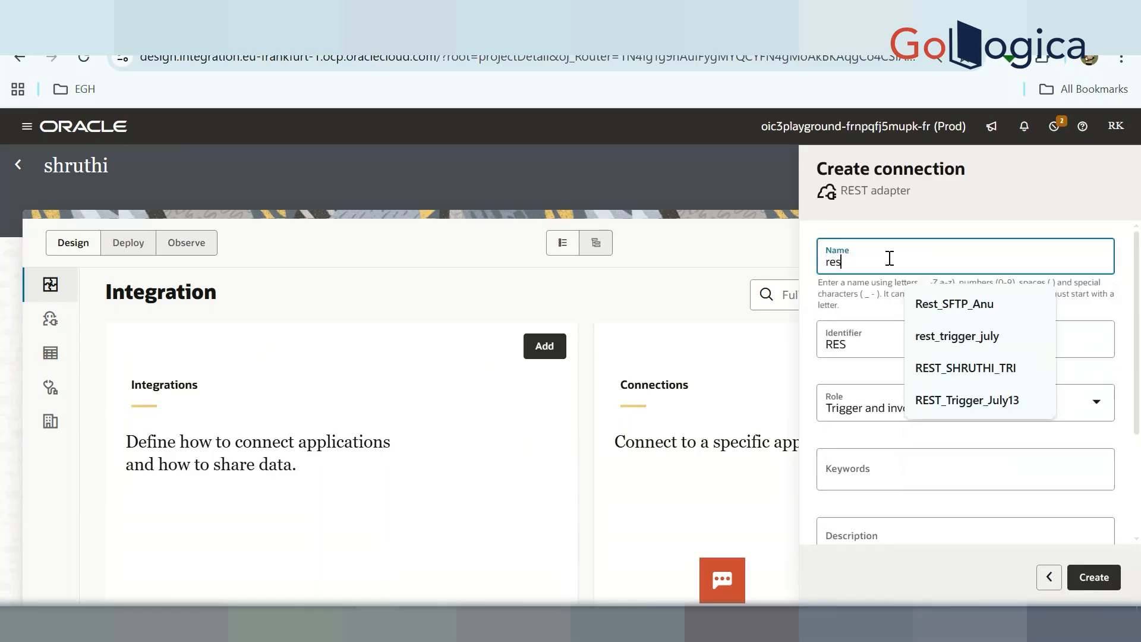
text(t_trigger)
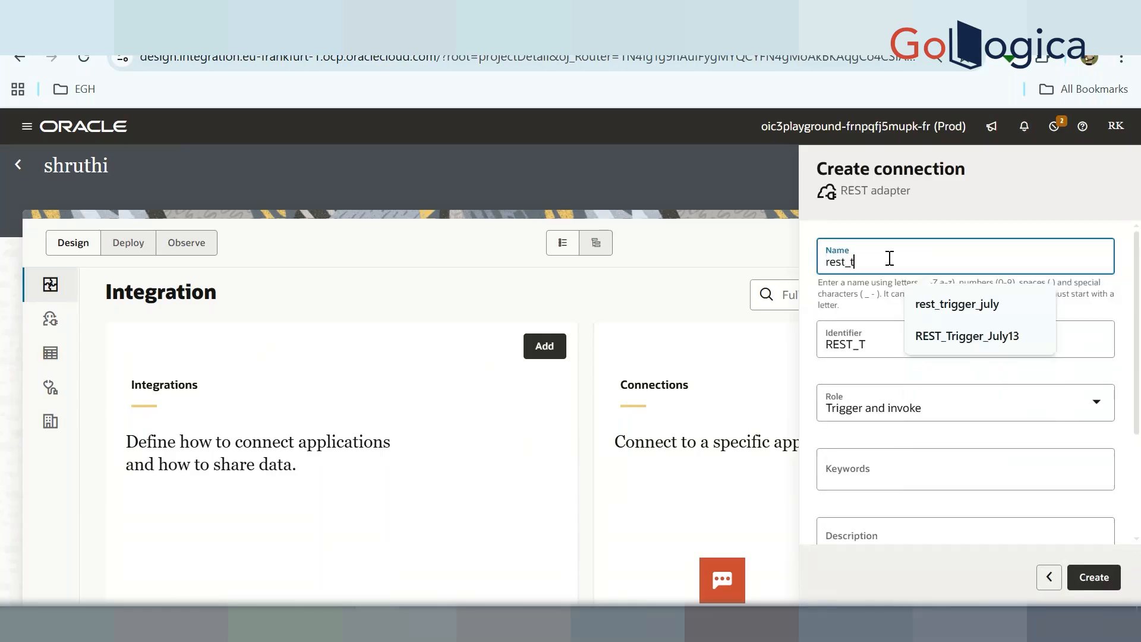
click(887, 413)
click(884, 448)
click(1101, 576)
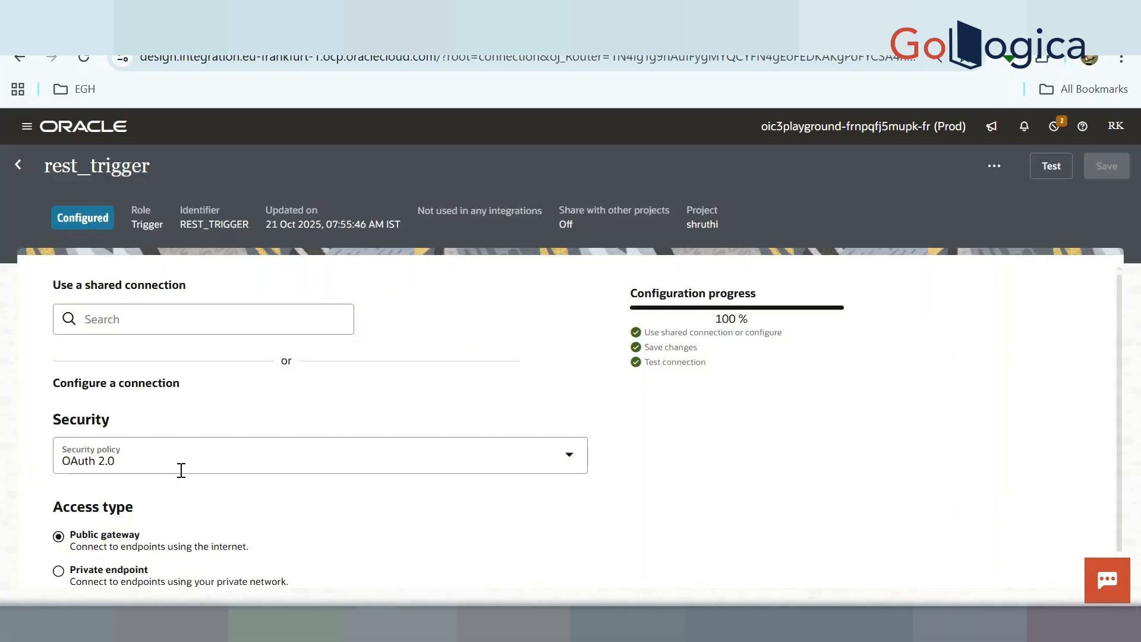
Switch rest_trigger's security policy to Basic Authentication, then test and save it.
click(267, 454)
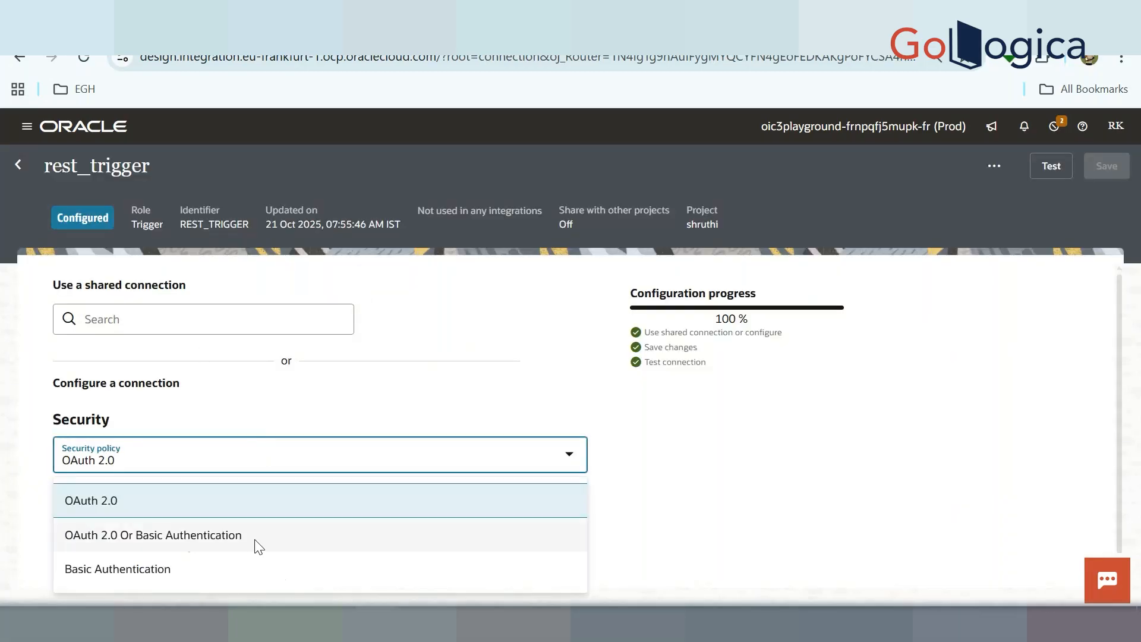
click(254, 566)
click(1053, 171)
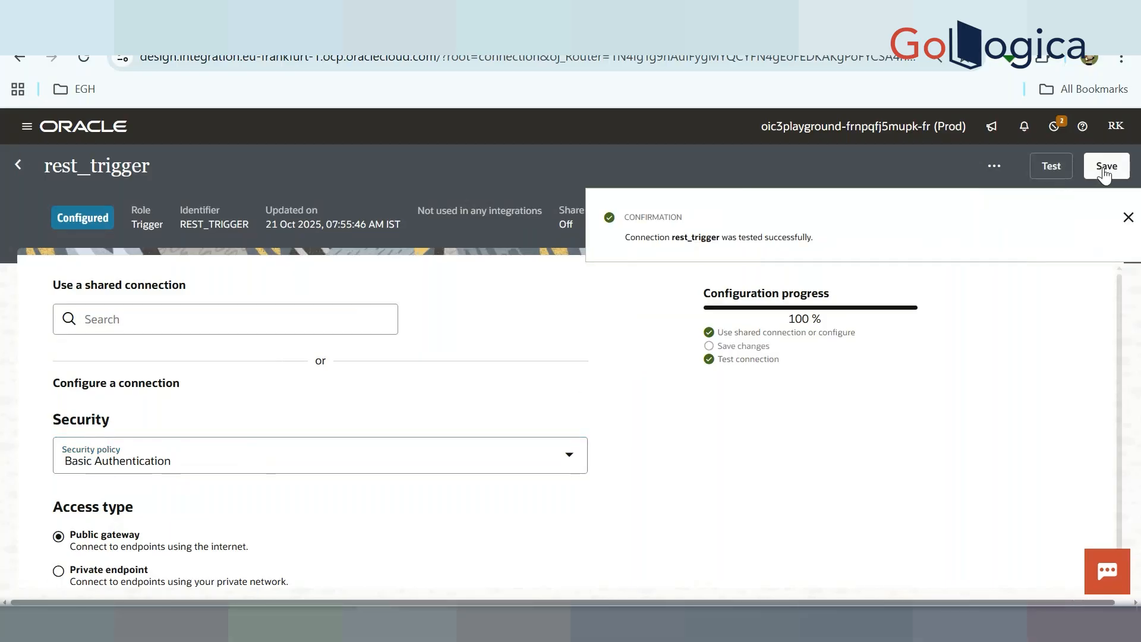
click(17, 177)
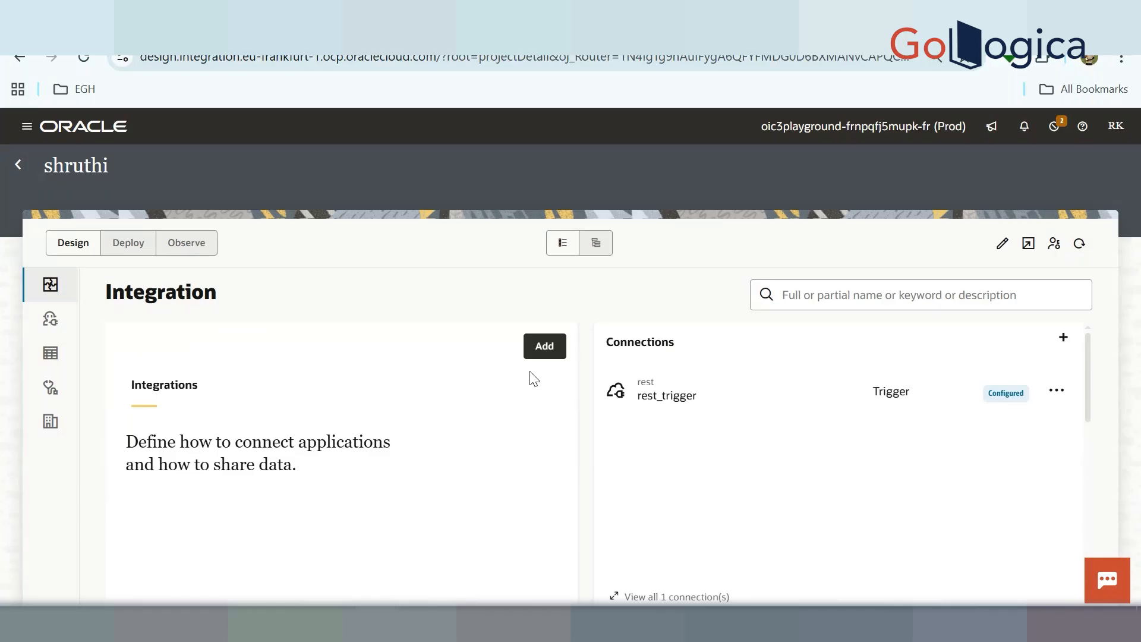
Create a new Oracle ATP adapter connection named ATP in the project.
click(1064, 336)
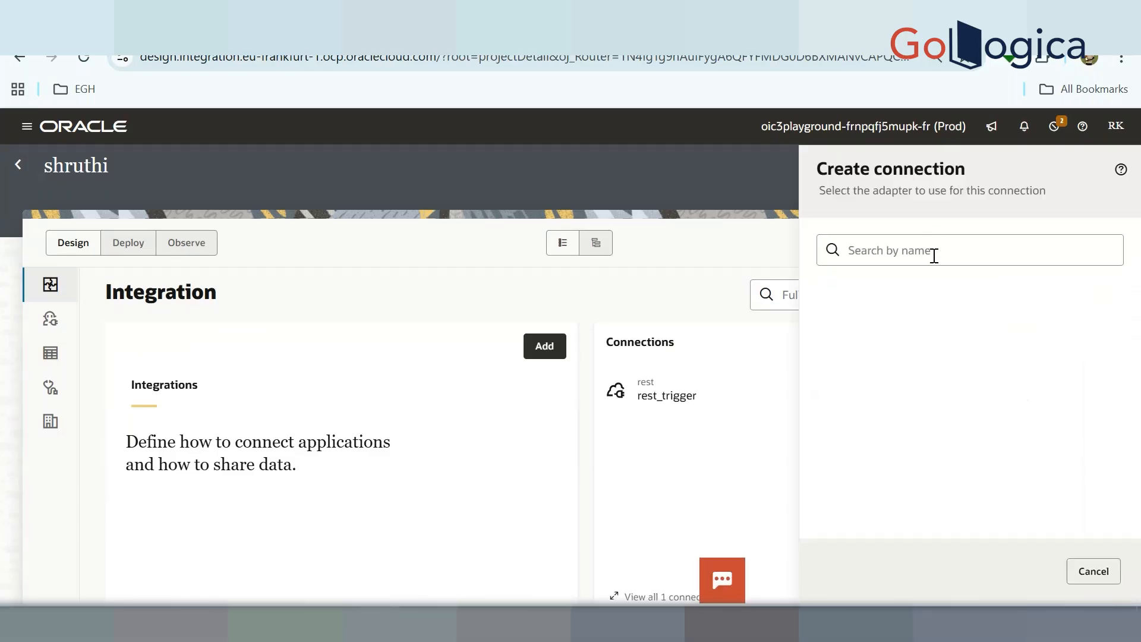
click(934, 255)
text(atp)
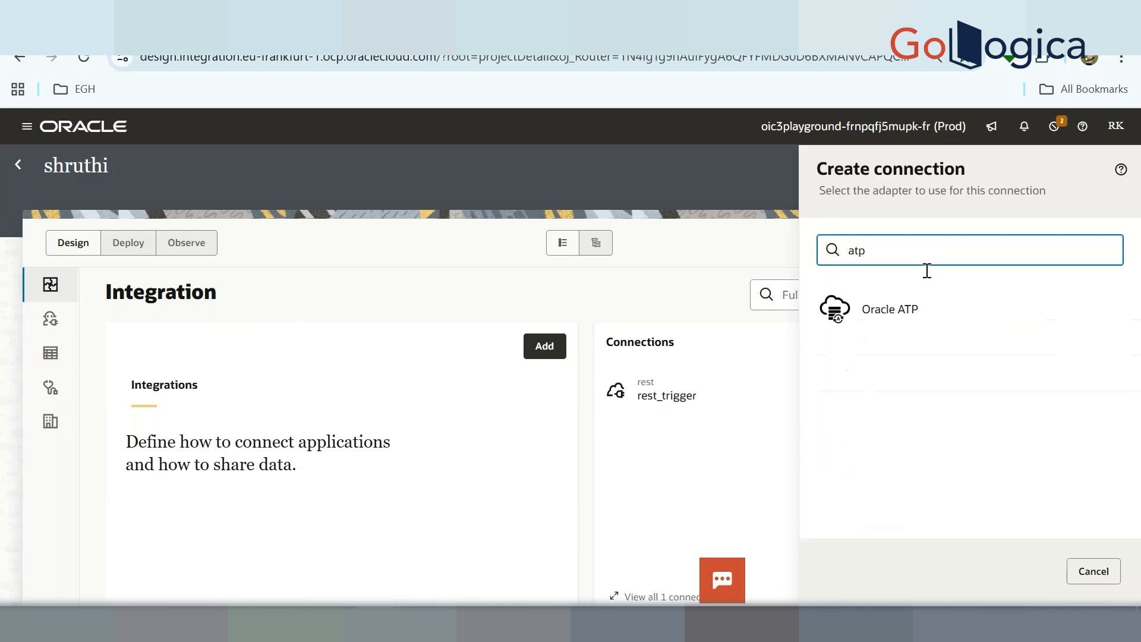
click(918, 310)
click(915, 267)
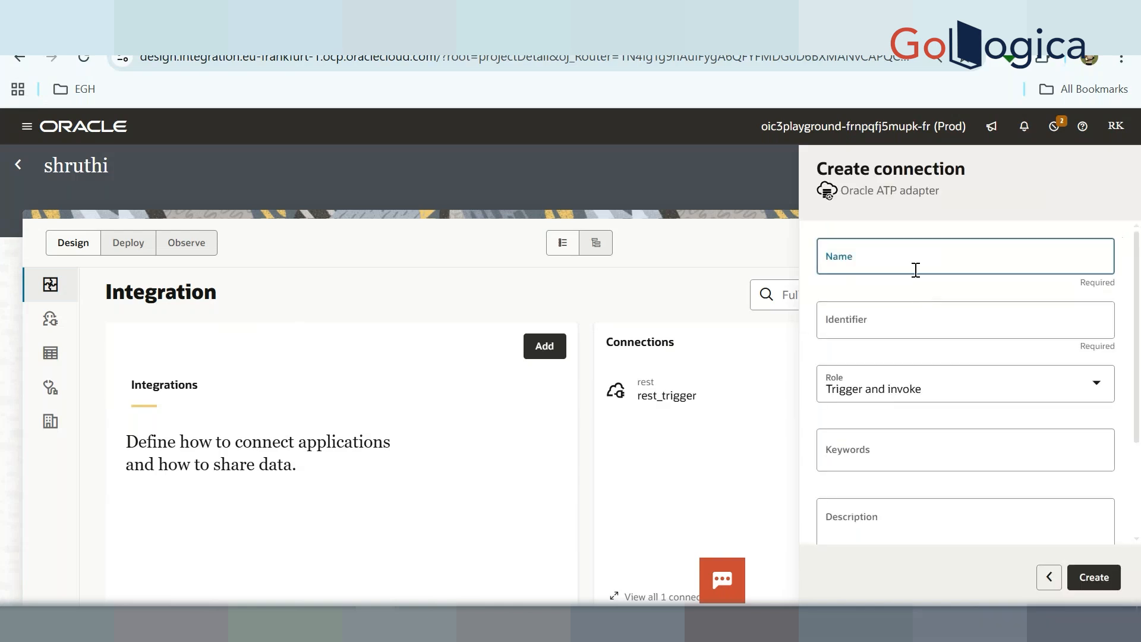
text(ATP)
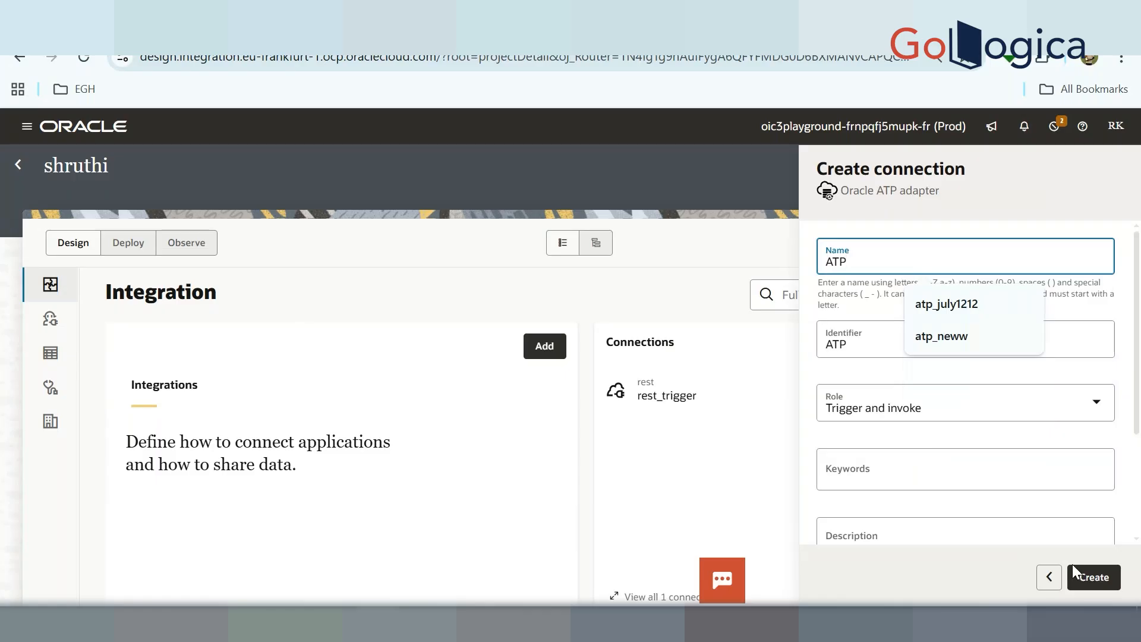
click(1095, 576)
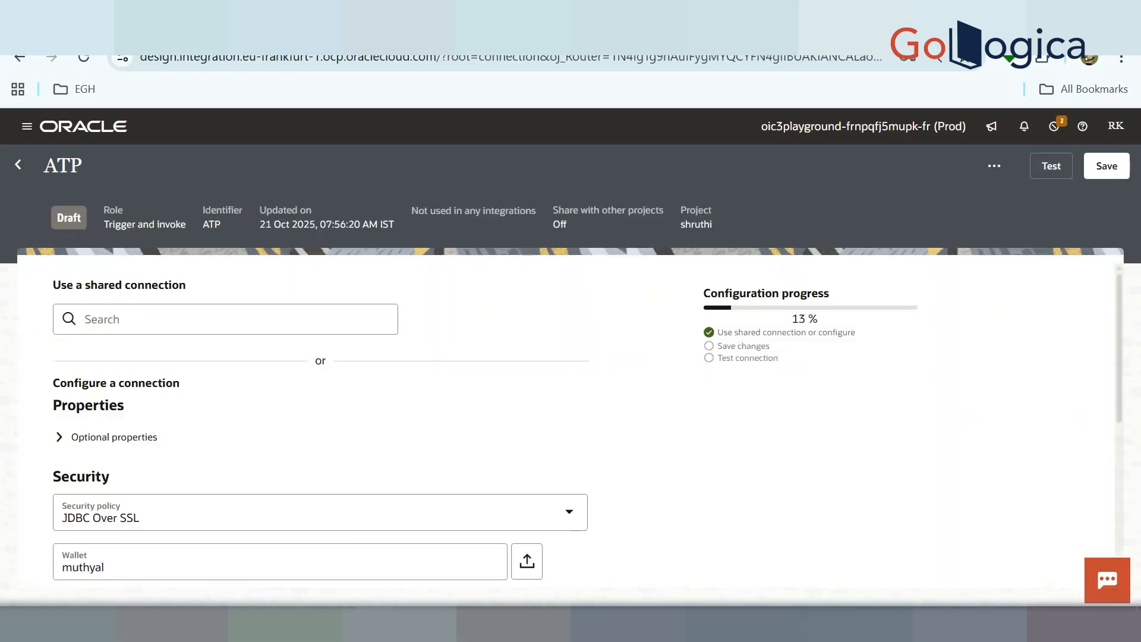
Fill the ATP connection's Service Name with ugksatpdb_high, copied from the notes.
scroll(359, 416, down, 1)
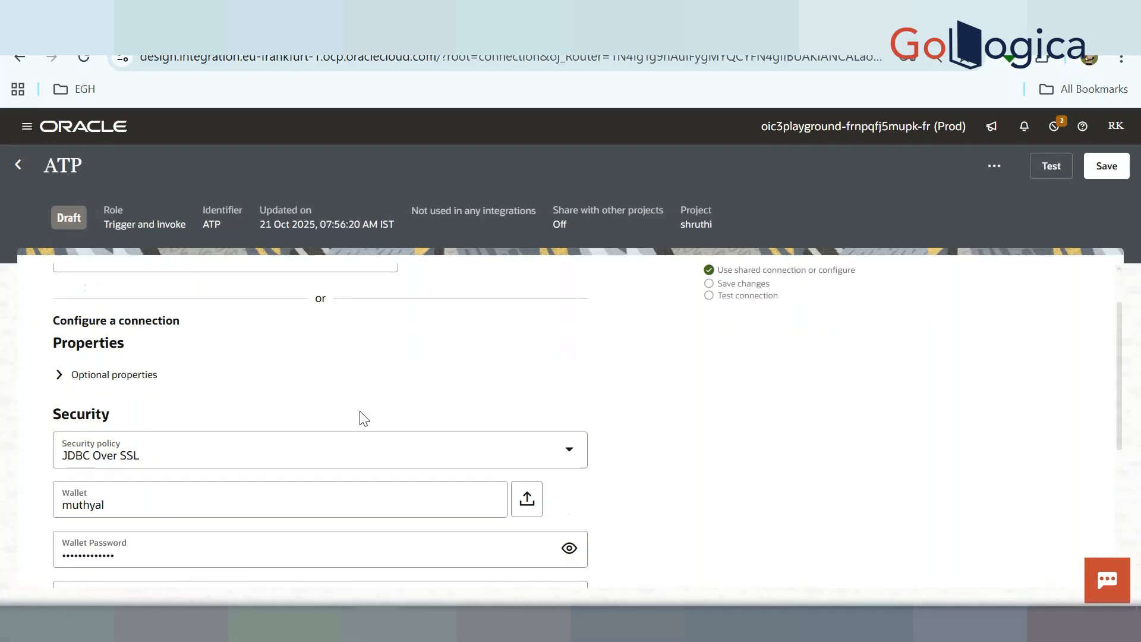
click(122, 369)
click(150, 559)
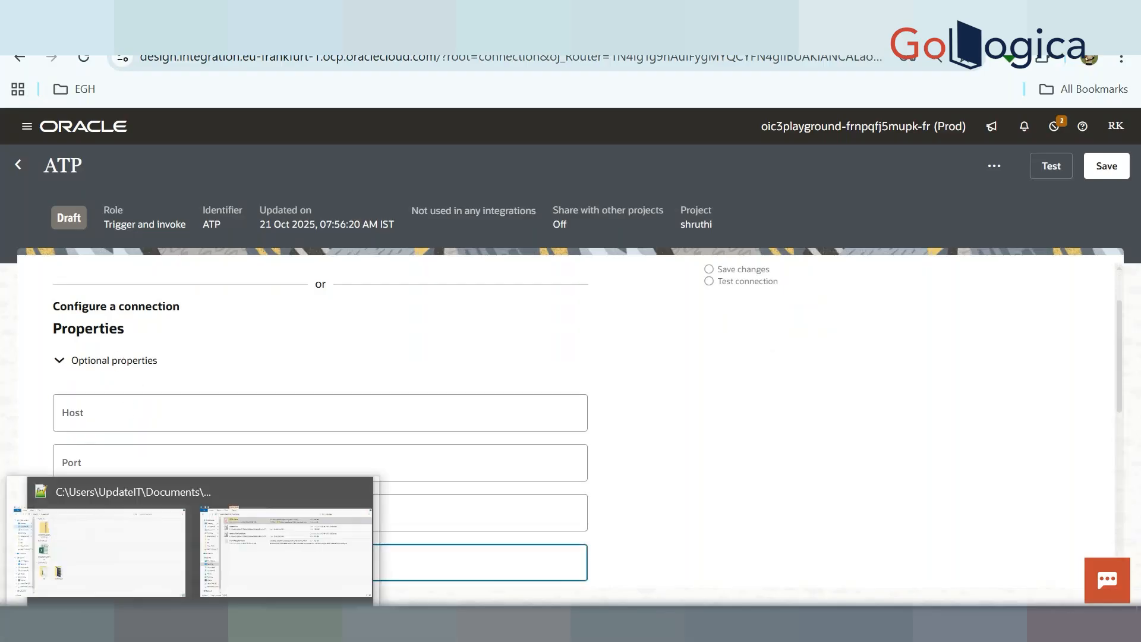
click(241, 624)
click(96, 70)
scroll(151, 351, down, 8)
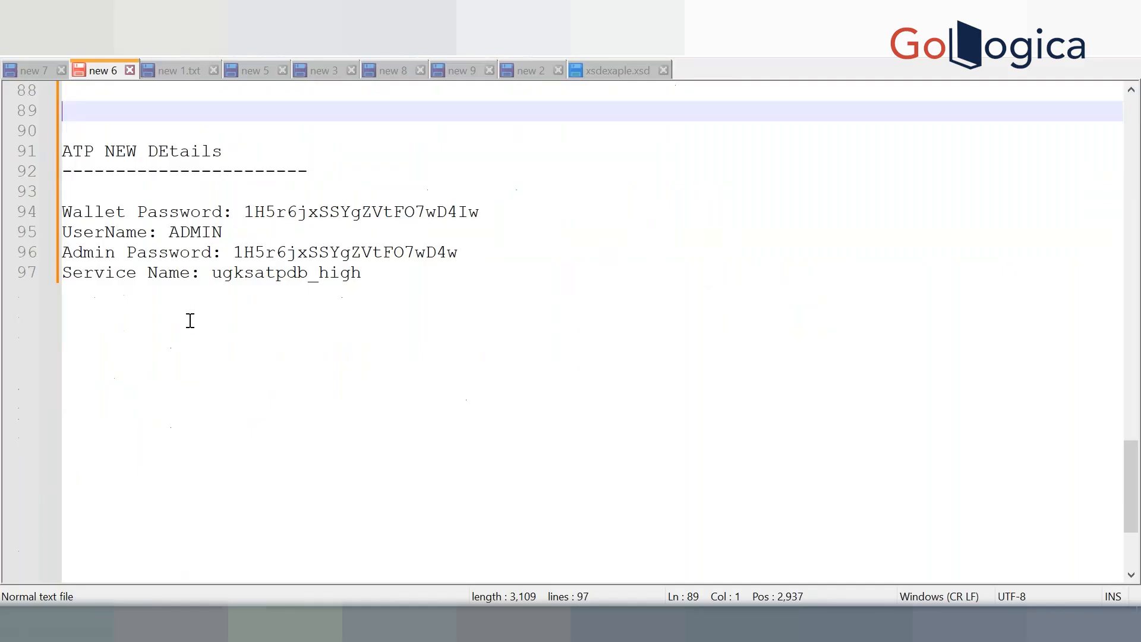
double_click(265, 273)
key(ctrl+c)
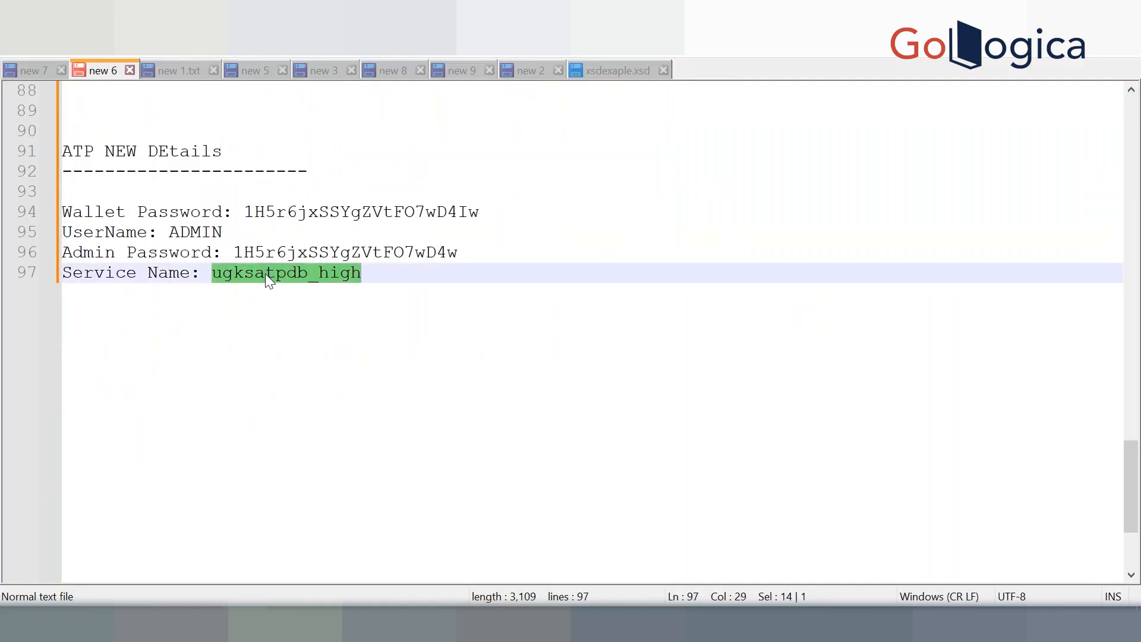
key(alt+Tab)
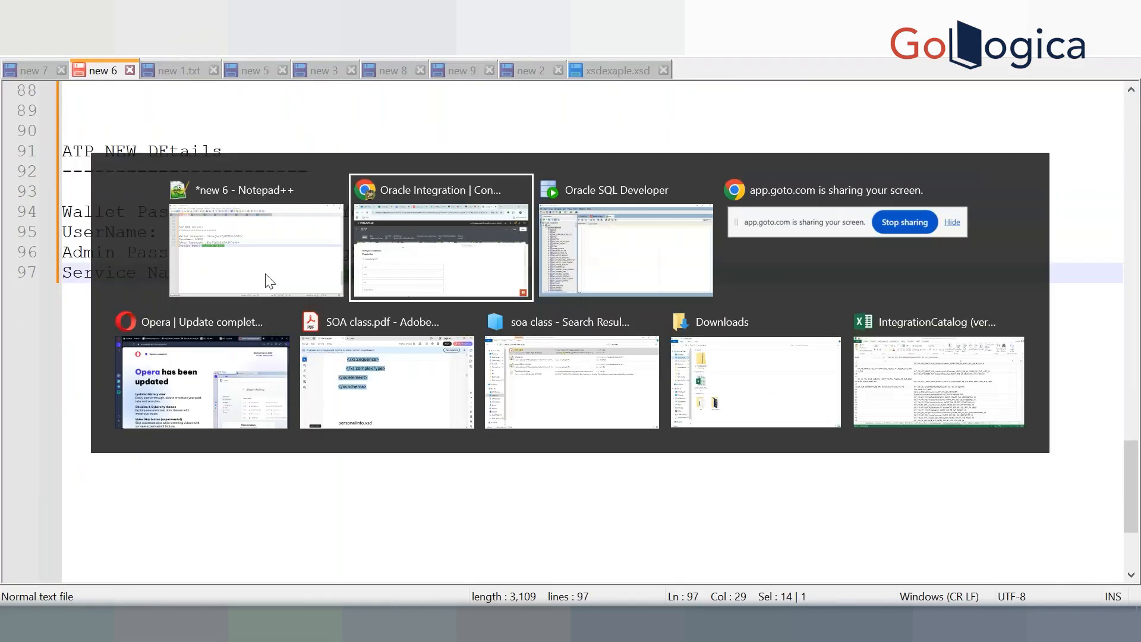
key(ctrl+v)
click(125, 359)
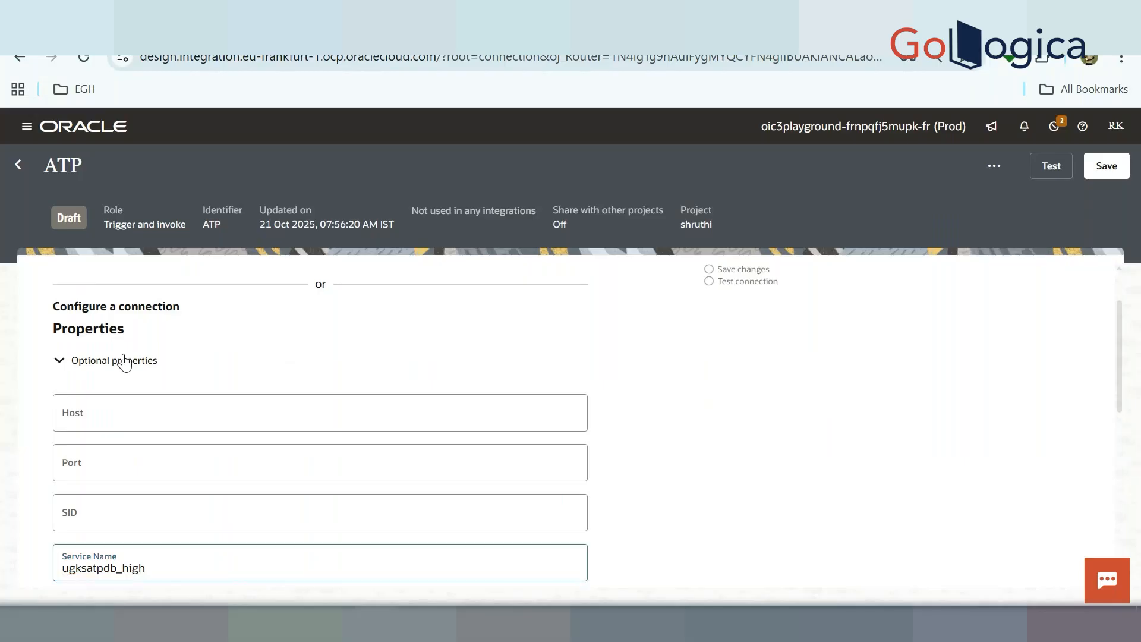
scroll(334, 450, down, 2)
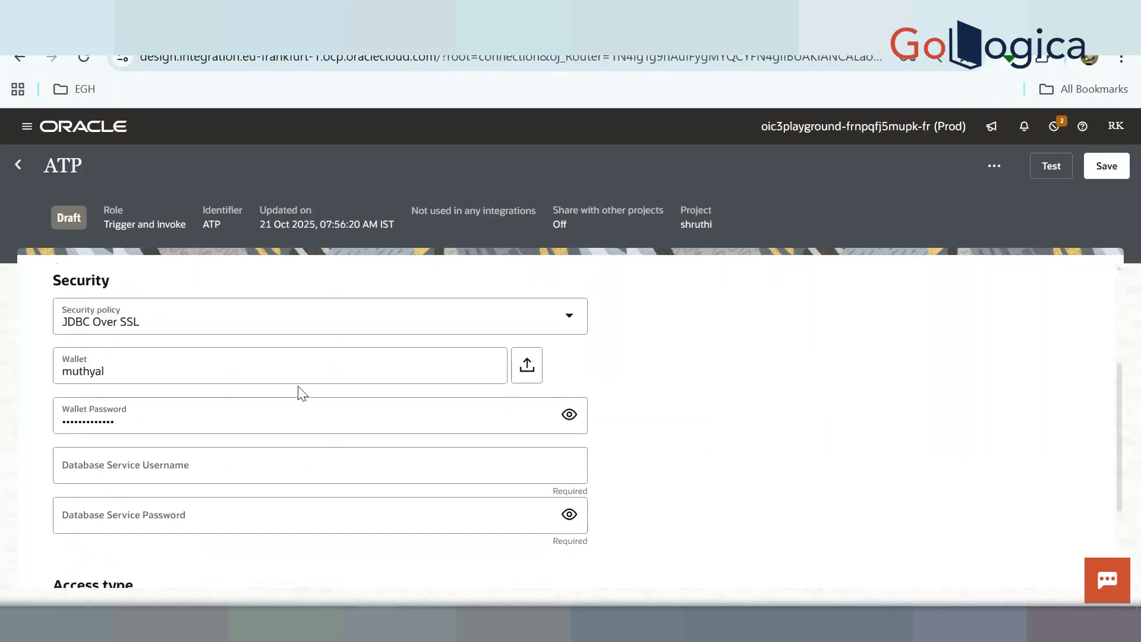
Upload the downloaded wallet zip file to the ATP connection.
click(525, 369)
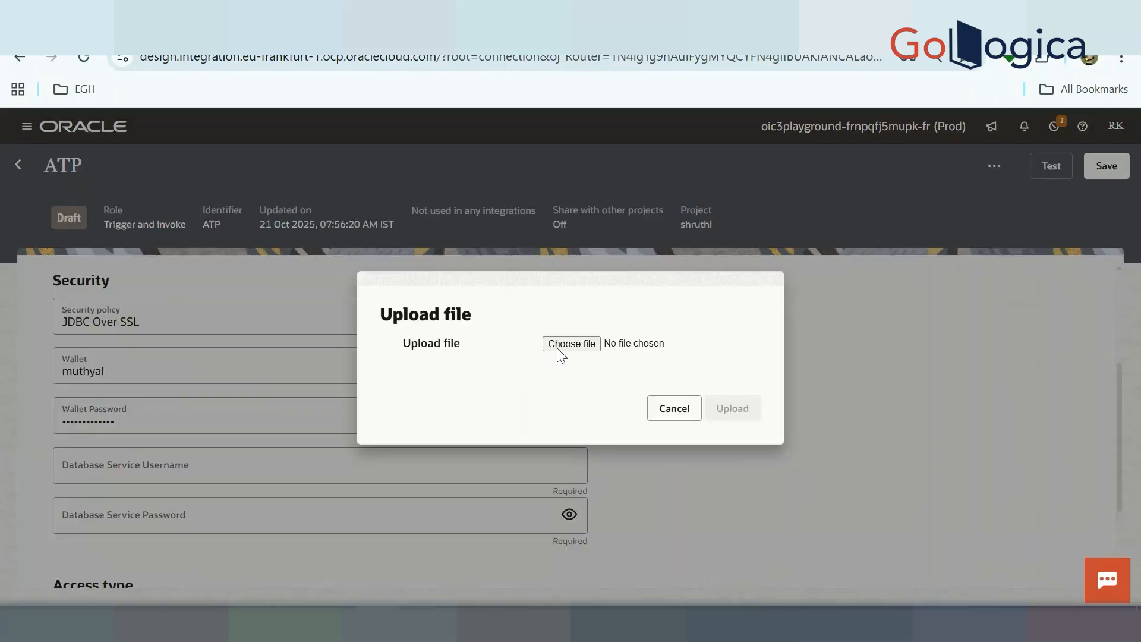
click(572, 344)
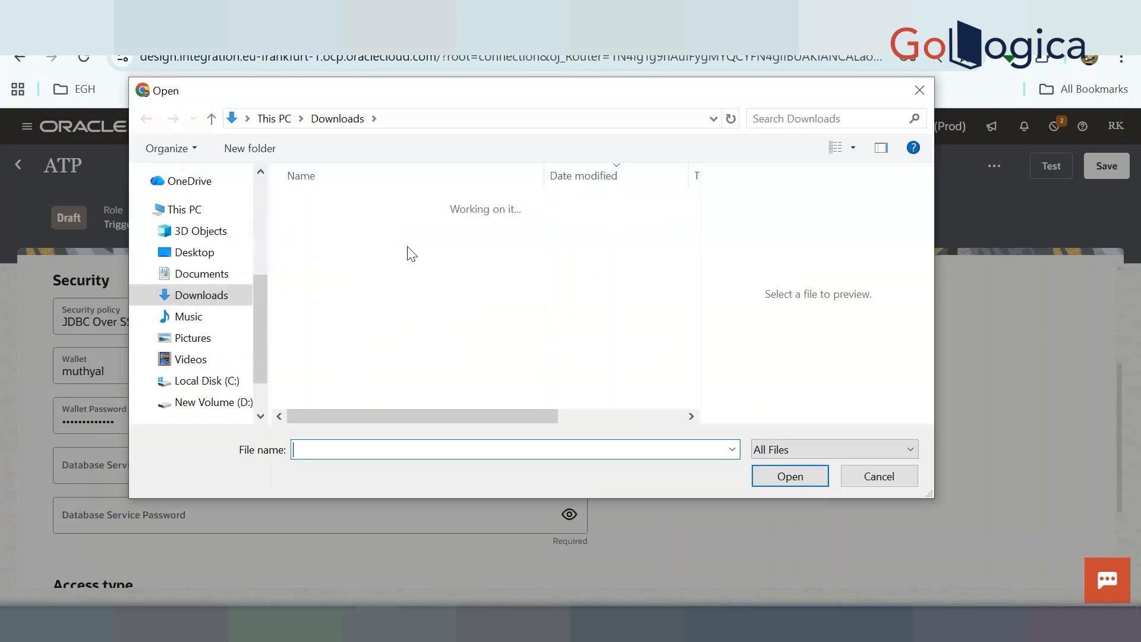
click(800, 479)
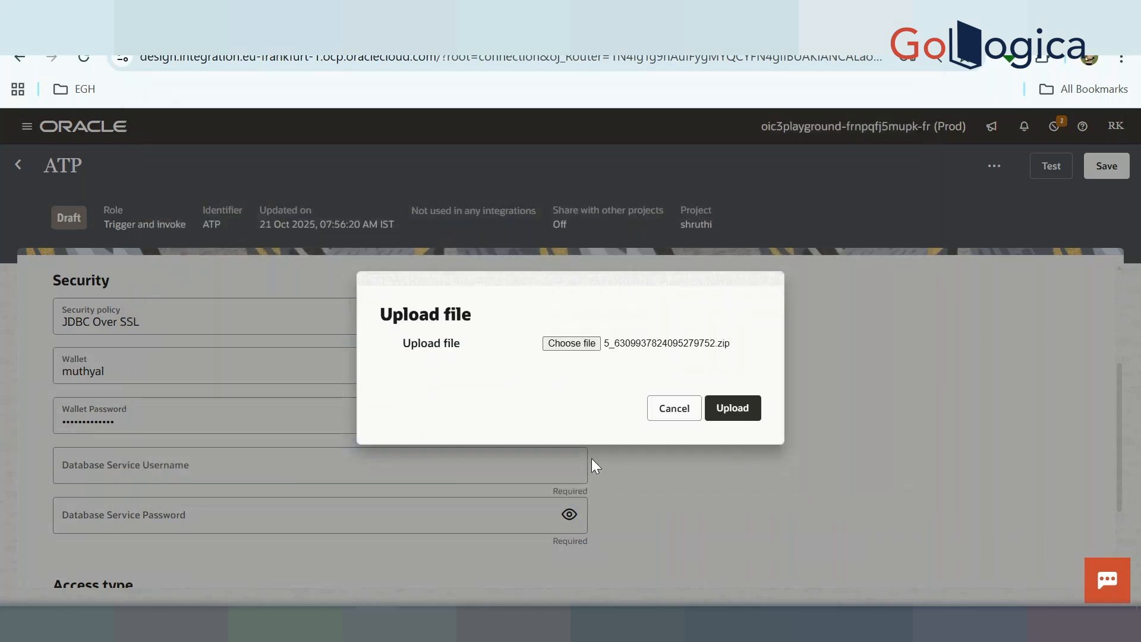
click(734, 409)
Replace the wallet password with the one copied from the notes.
click(265, 422)
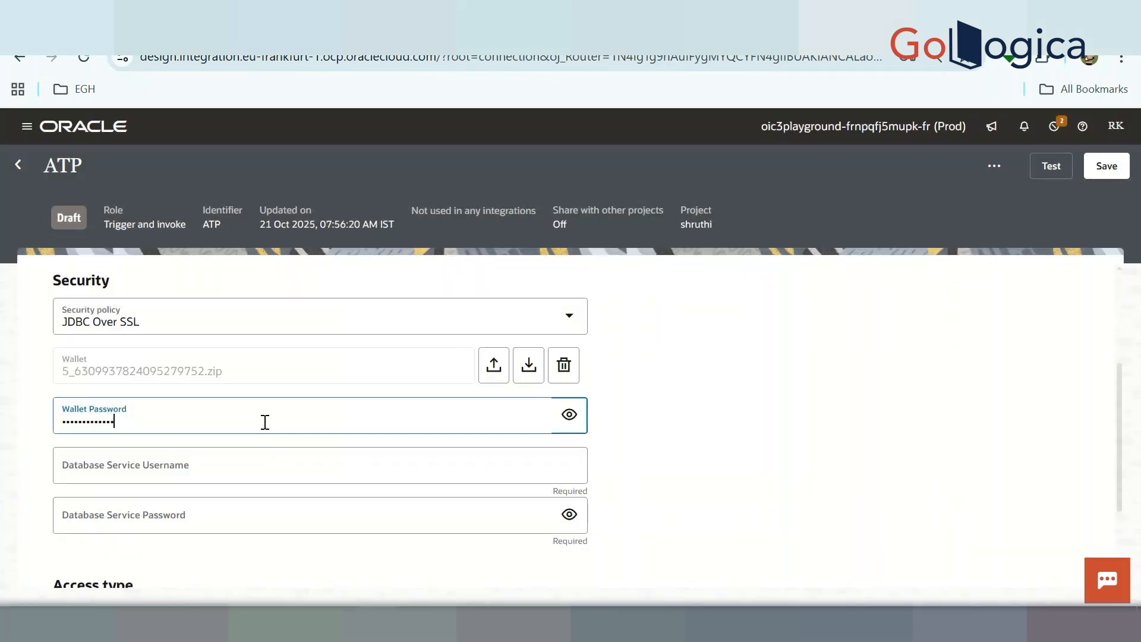
click(245, 623)
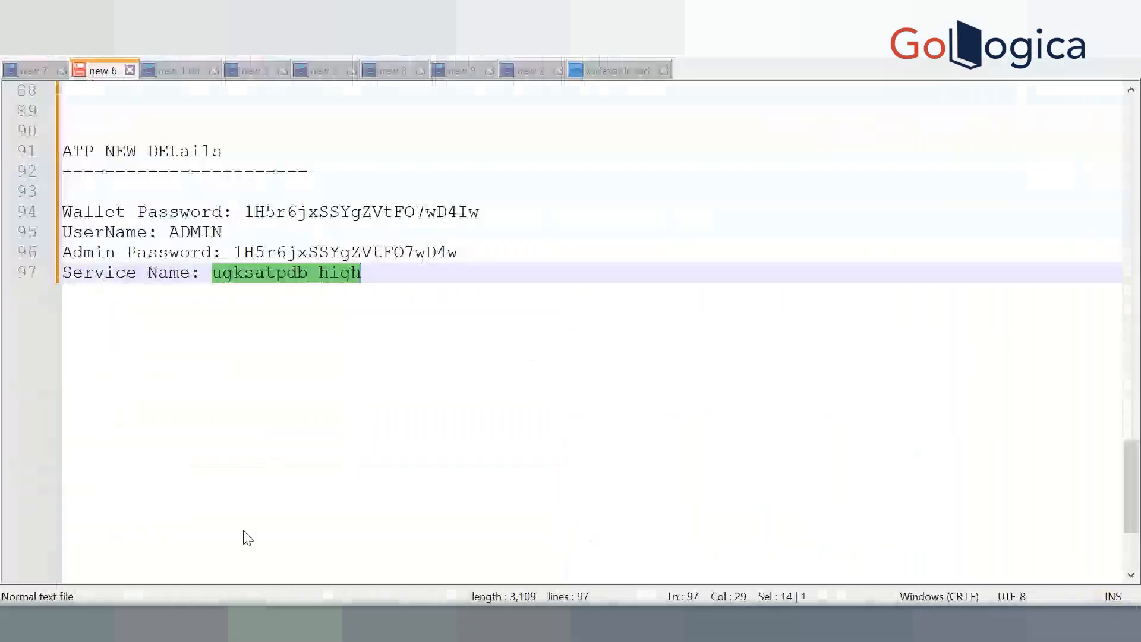
double_click(286, 213)
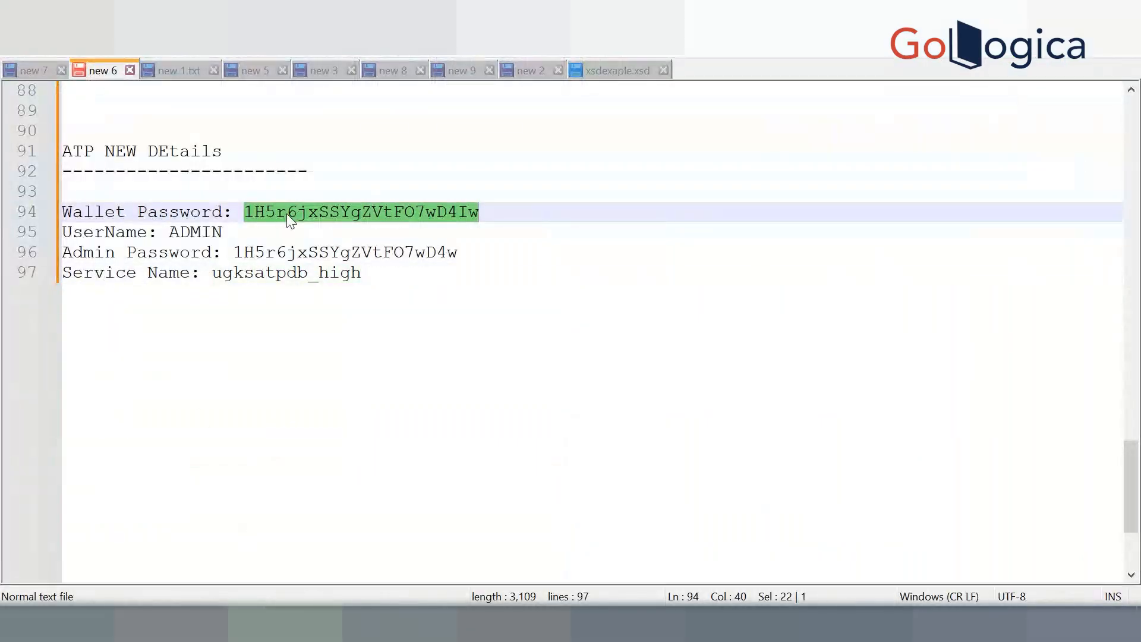
key(alt+Tab)
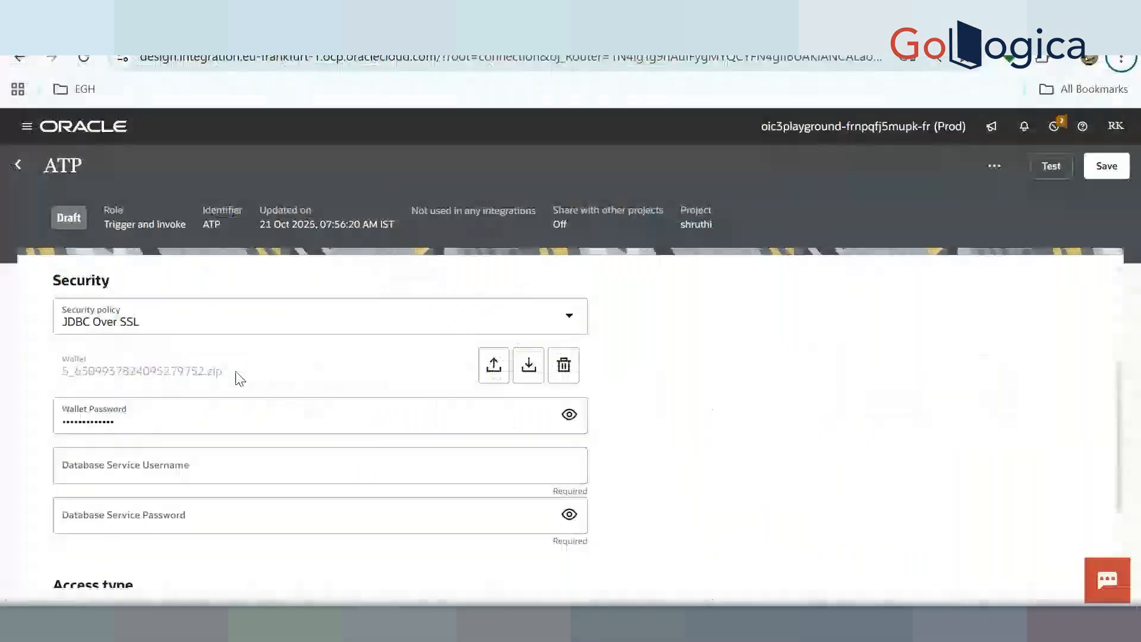
click(236, 425)
key(ctrl+a)
key(ctrl+v)
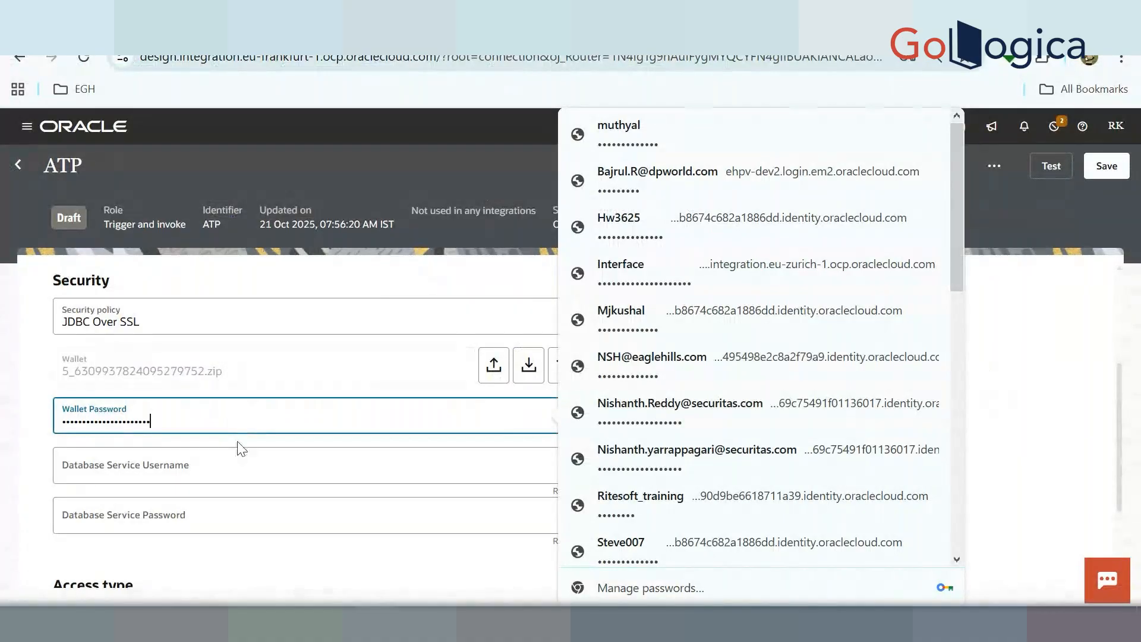
Enter database username ADMIN and its password, test the connection, and return to the project.
click(259, 483)
key(alt+Tab)
click(295, 253)
double_click(295, 253)
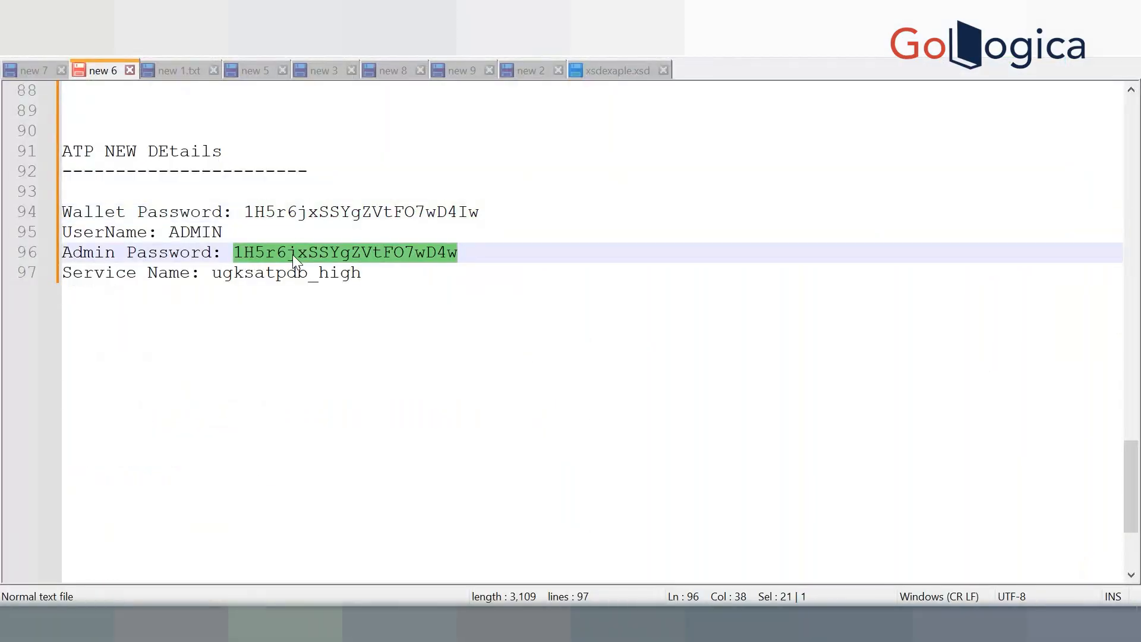
key(alt+Tab)
text(ADM)
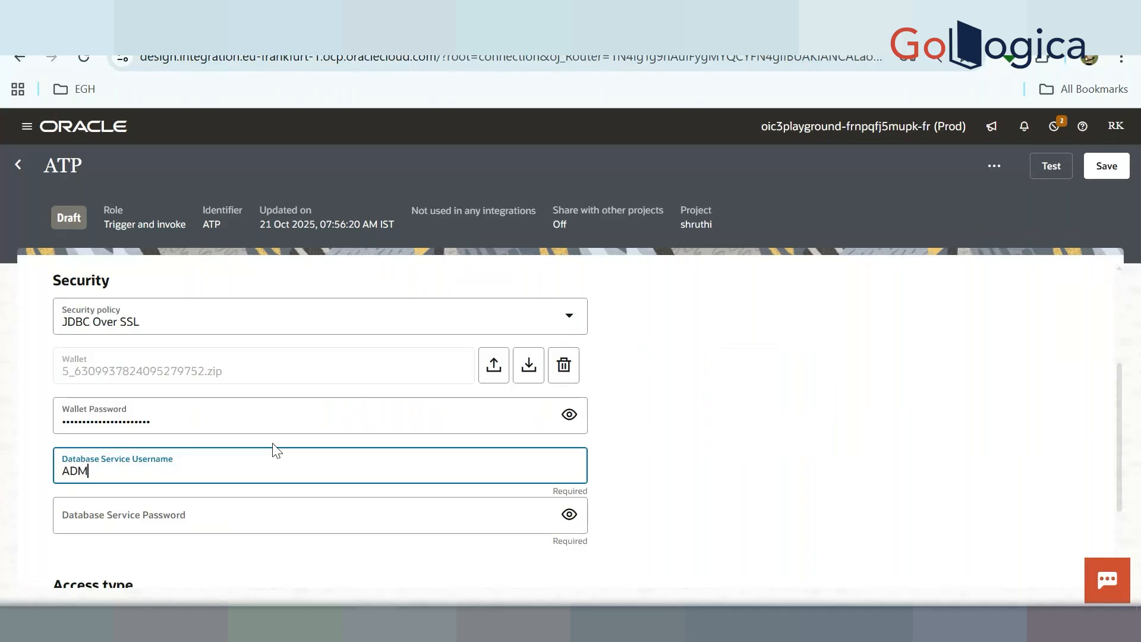
click(298, 510)
key(ctrl+v)
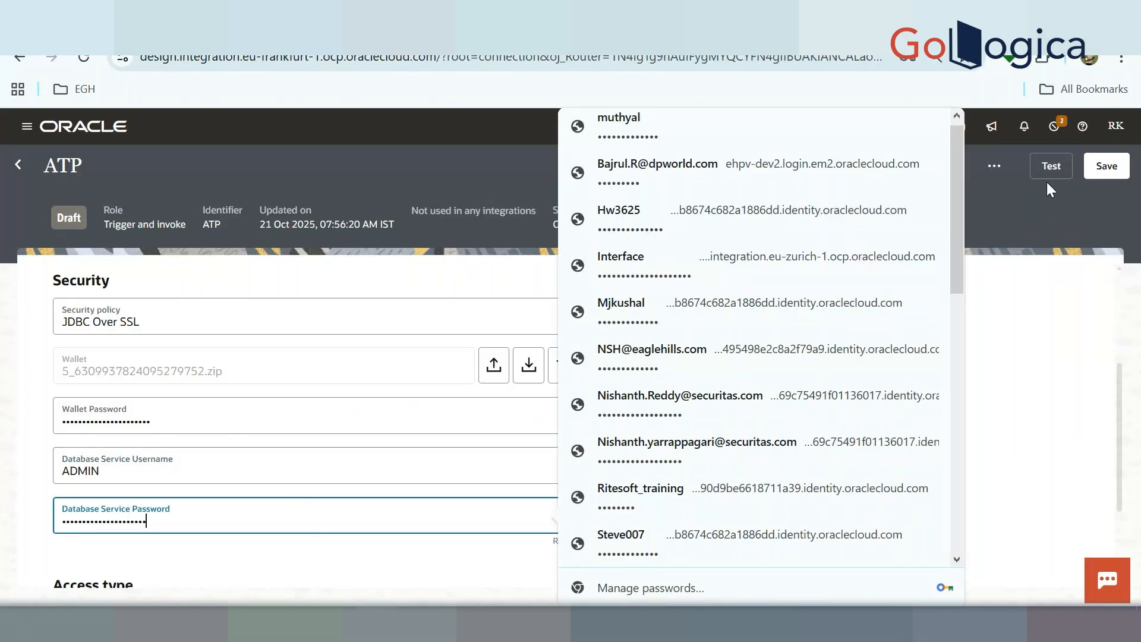
click(1051, 169)
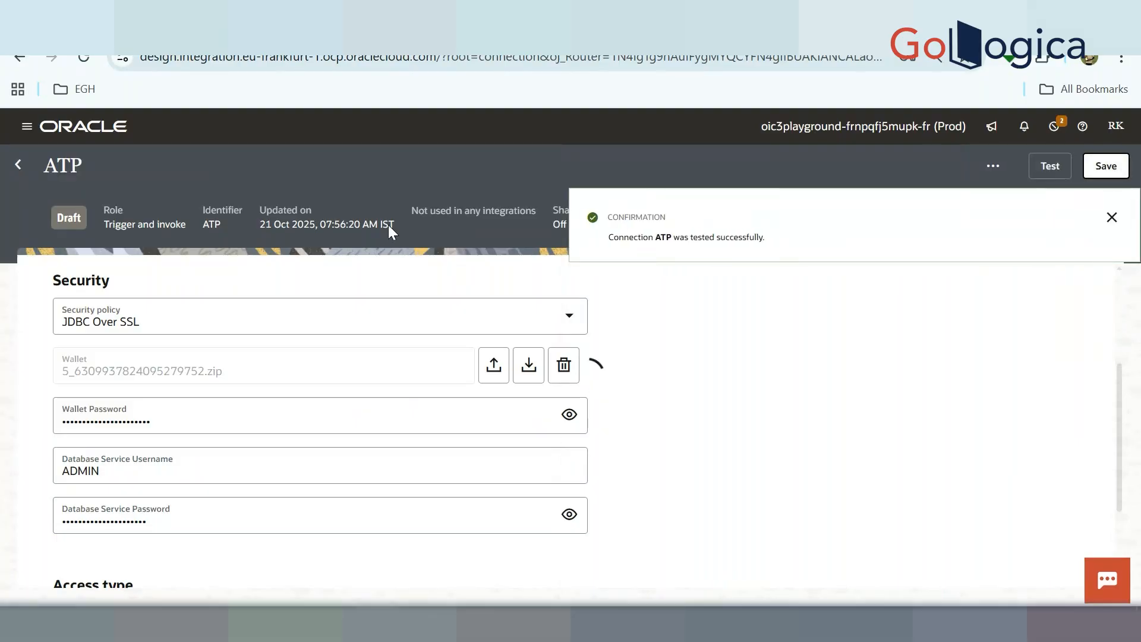
click(19, 166)
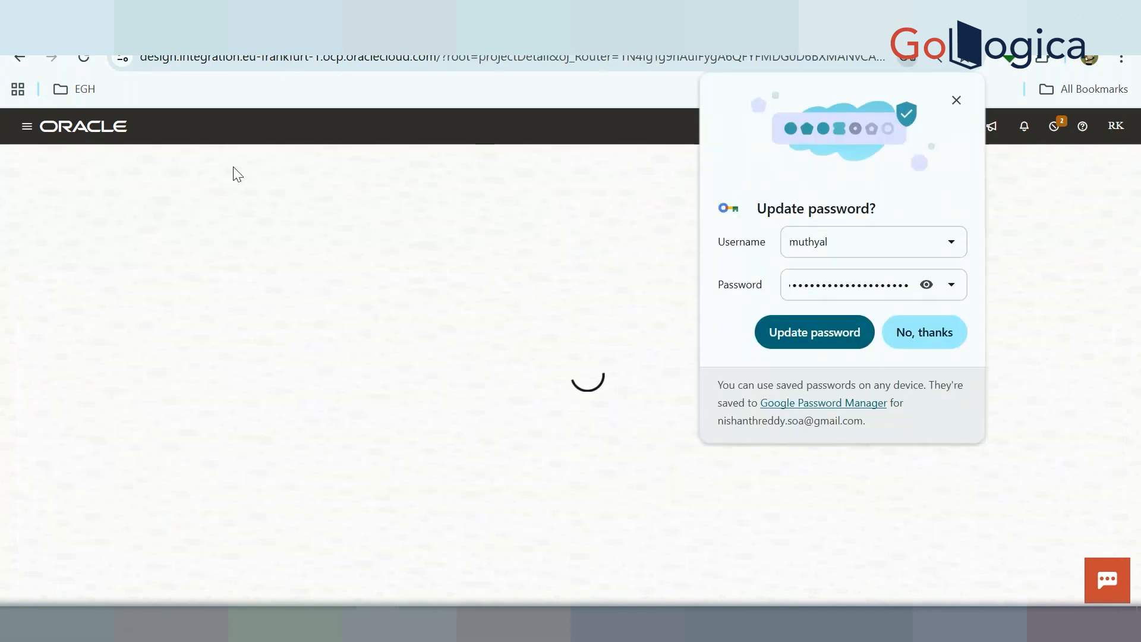
Start a new application-triggered integration and type the name XX_REST_TO_ATP_INSE.
click(953, 100)
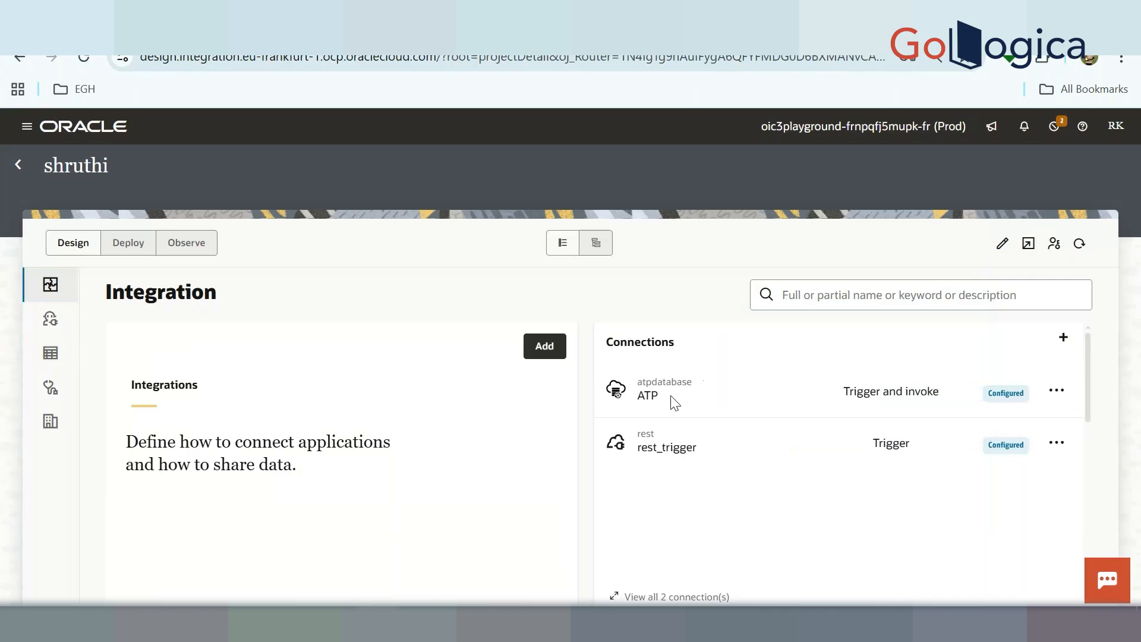
click(544, 347)
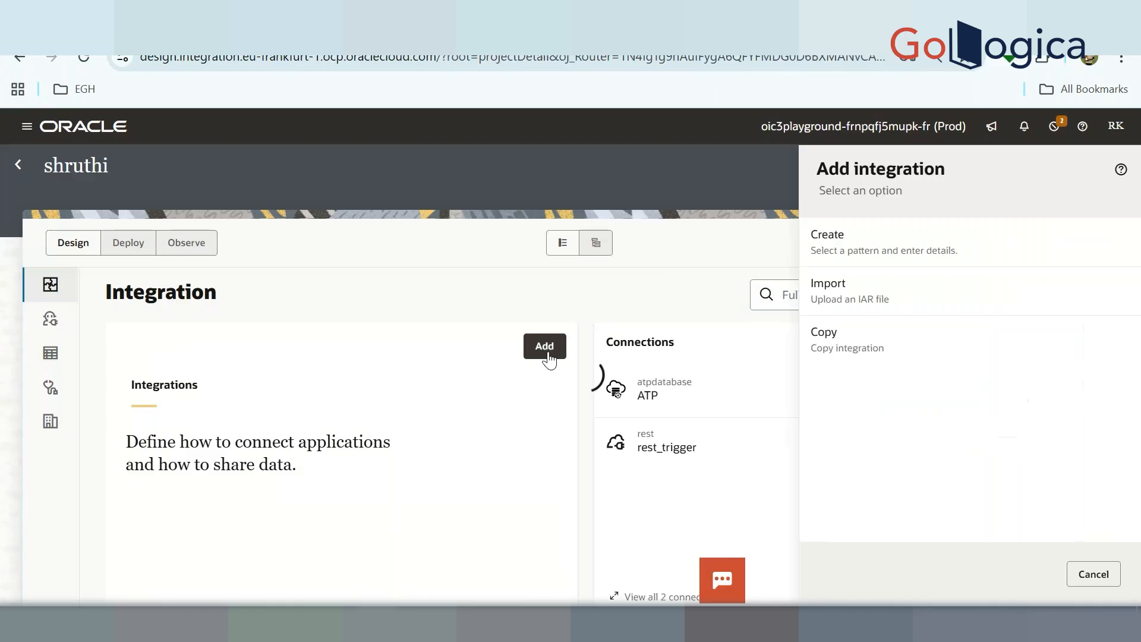
click(926, 247)
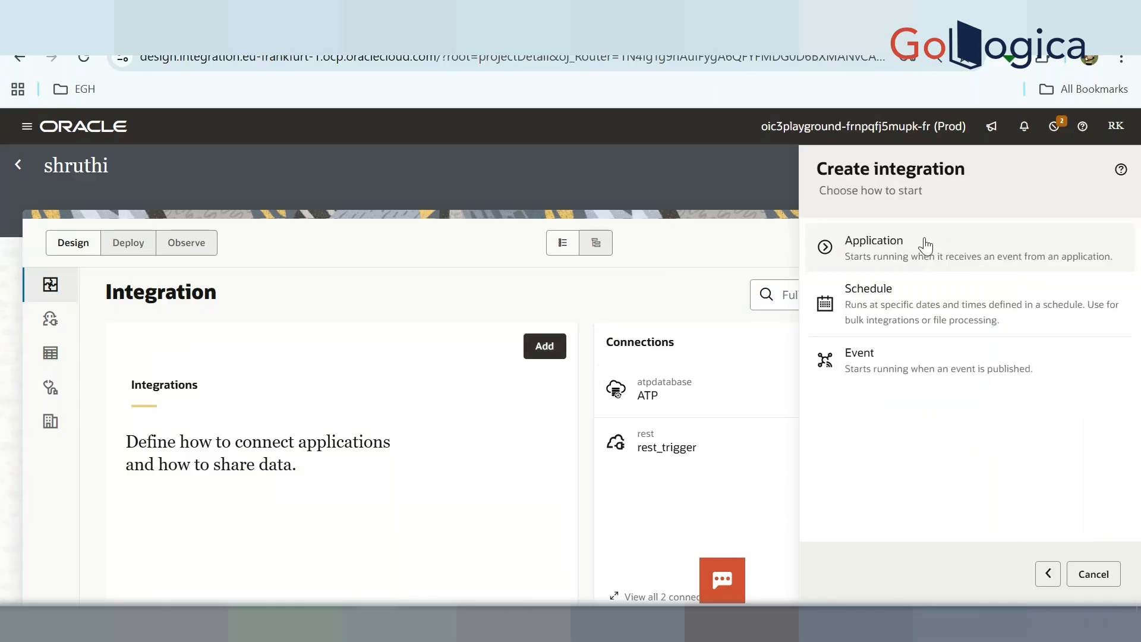
click(925, 245)
click(925, 239)
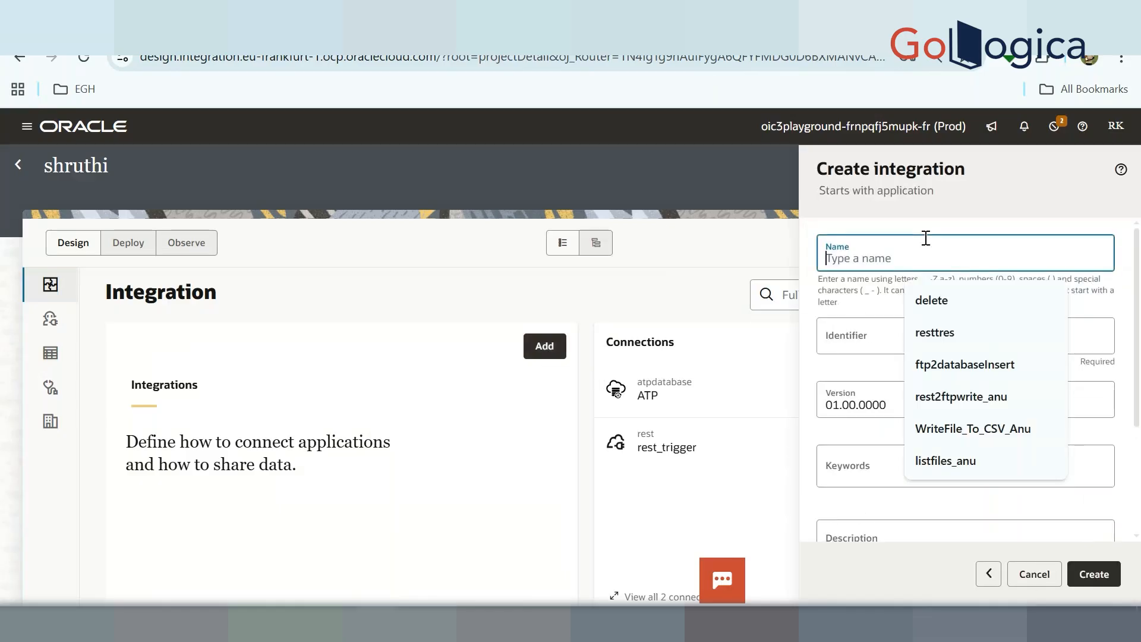
text(RES)
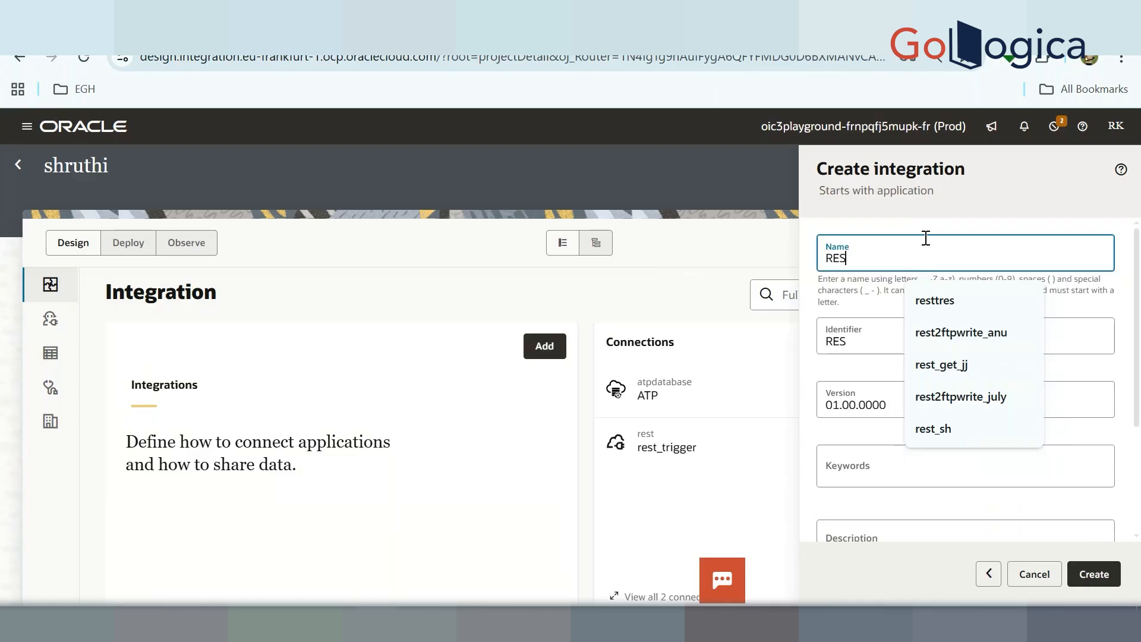
key(BackSpace)
key(BackSpace)
text(XX)
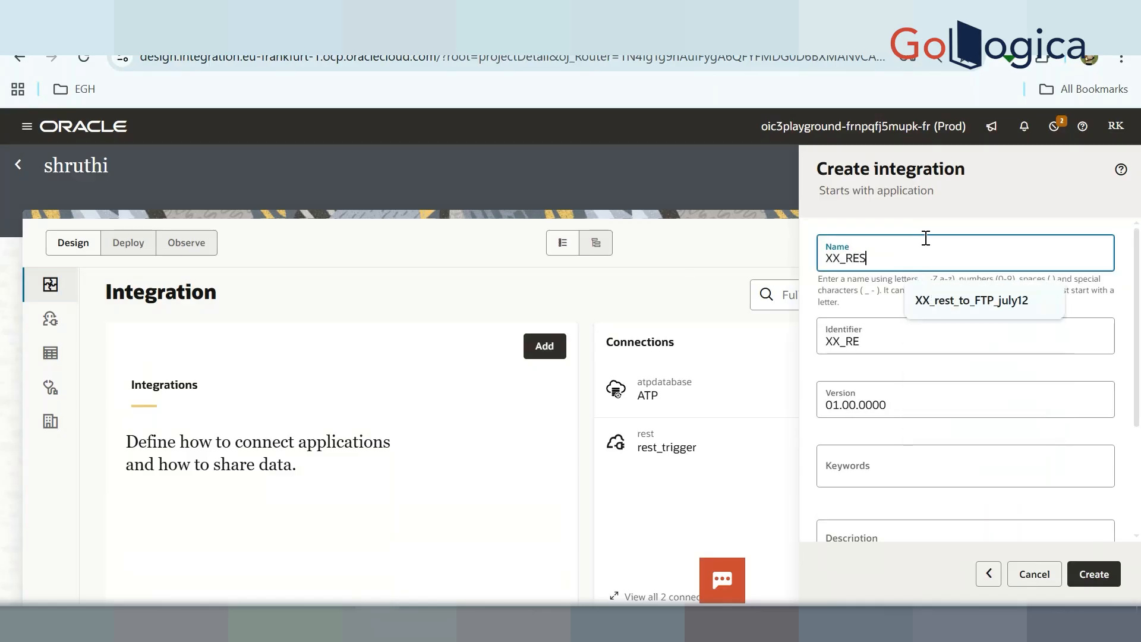
text(_REST_TO_ATP)
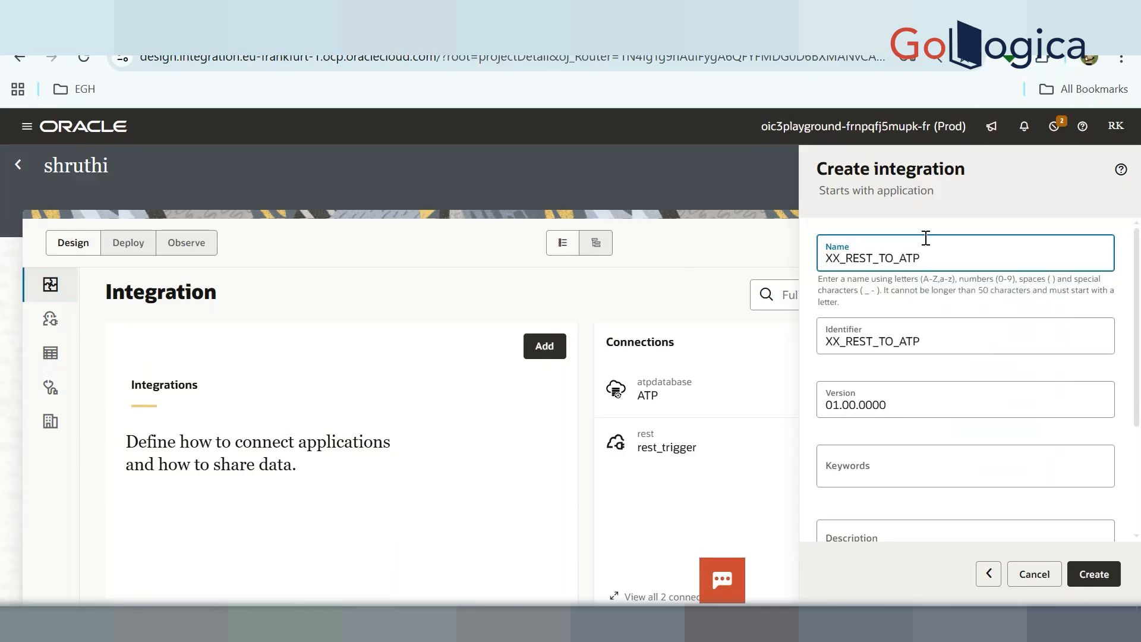
text(_INSE)
Create the integration and add a rest_trigger endpoint named employees.
click(1094, 574)
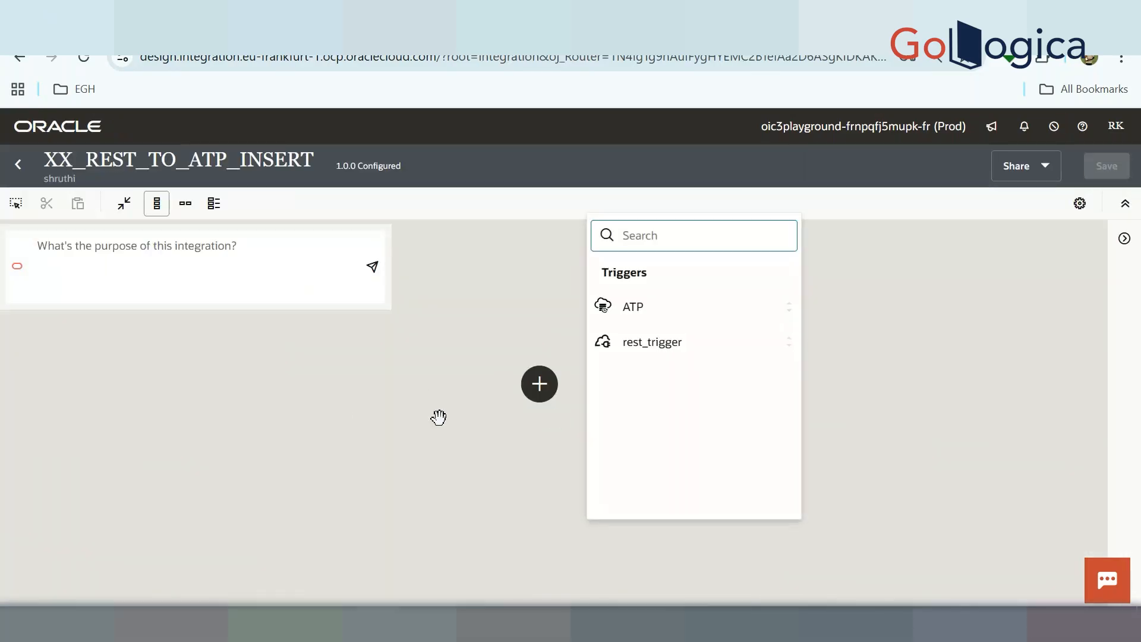
click(439, 417)
click(538, 397)
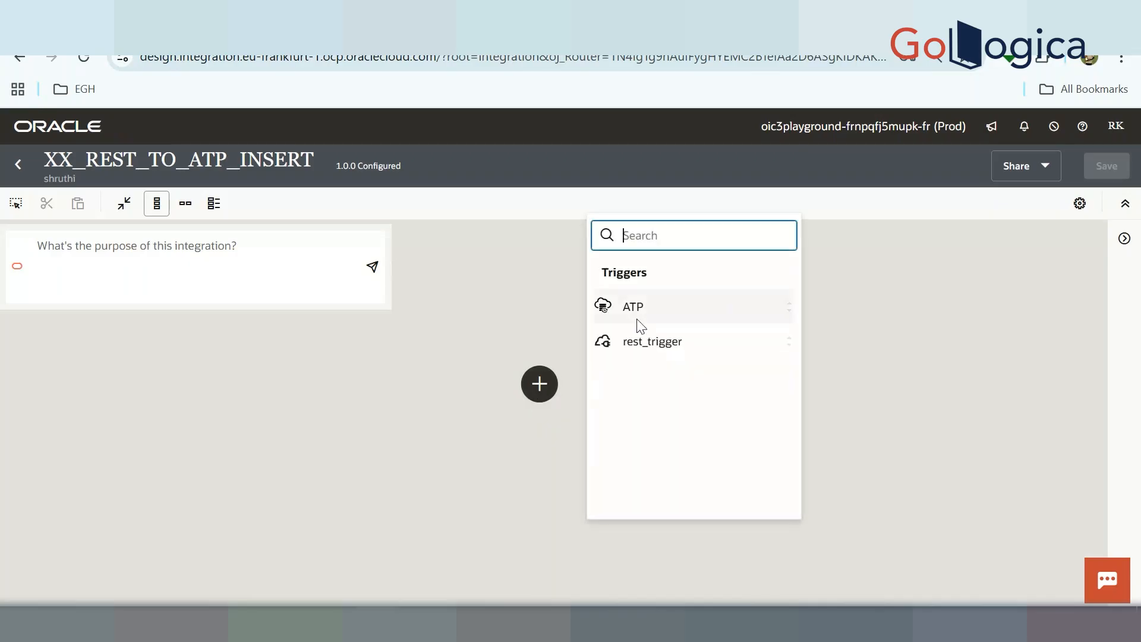
click(660, 354)
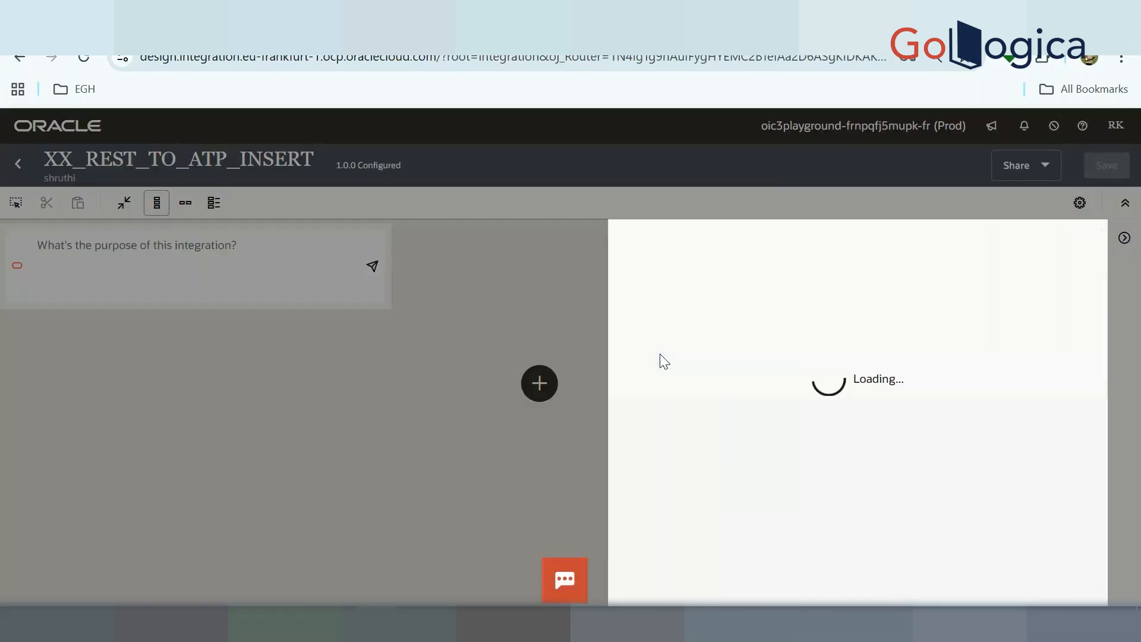
click(722, 318)
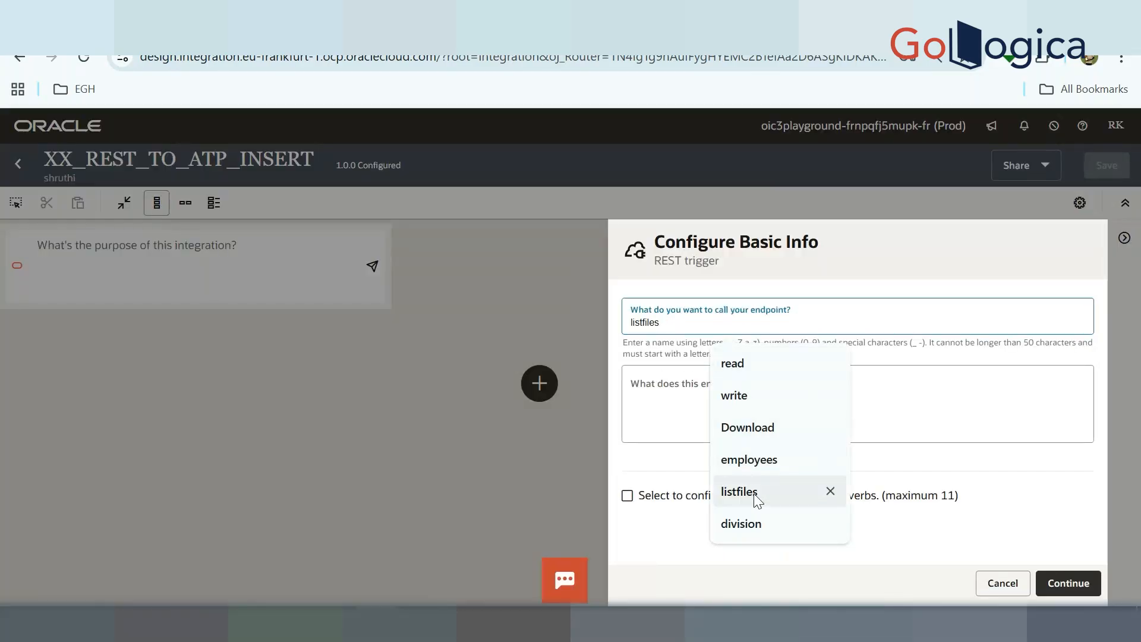
click(751, 459)
click(1062, 585)
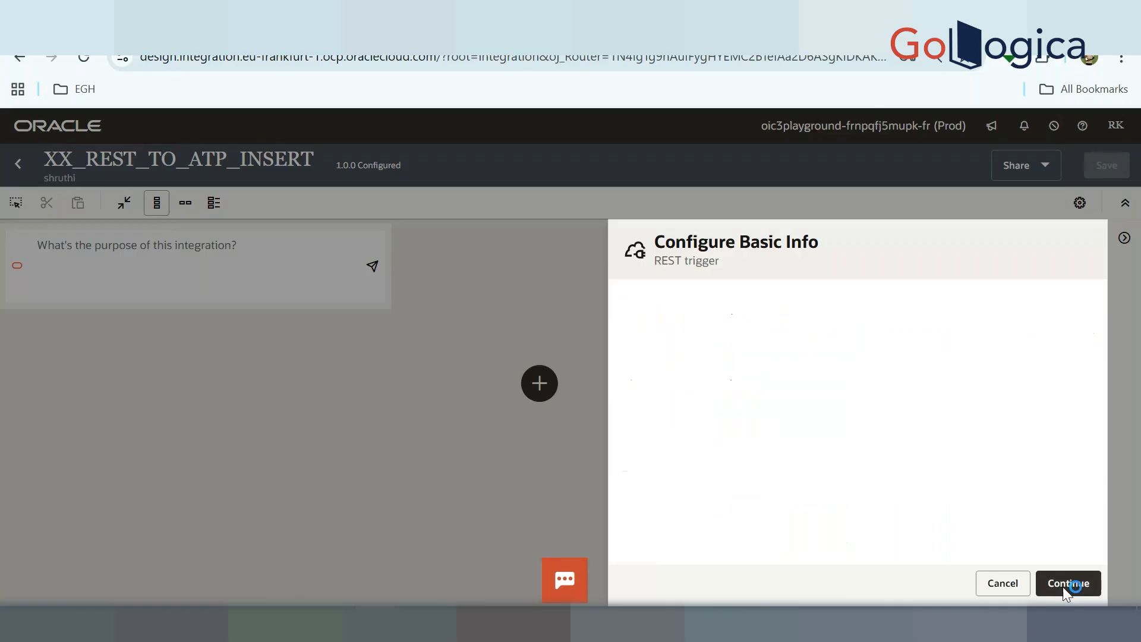
Set the resource URI to /v1/employees, action POST, with request and response payloads enabled.
click(808, 426)
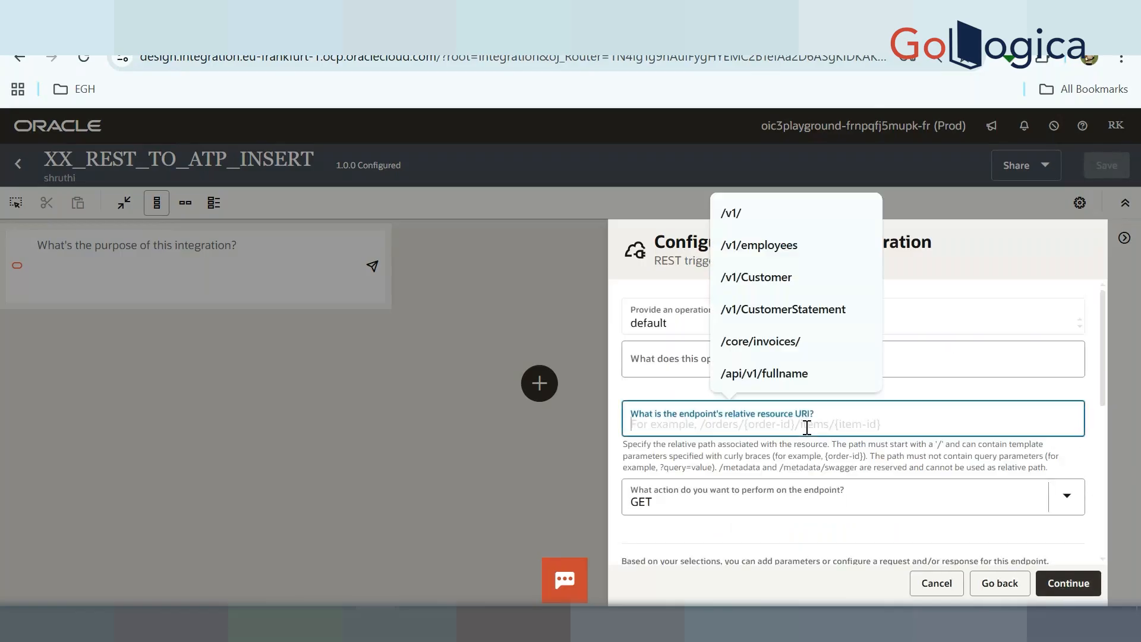
click(780, 255)
scroll(824, 450, down, 1)
click(824, 450)
scroll(825, 450, up, 1)
scroll(825, 450, down, 1)
scroll(828, 457, down, 1)
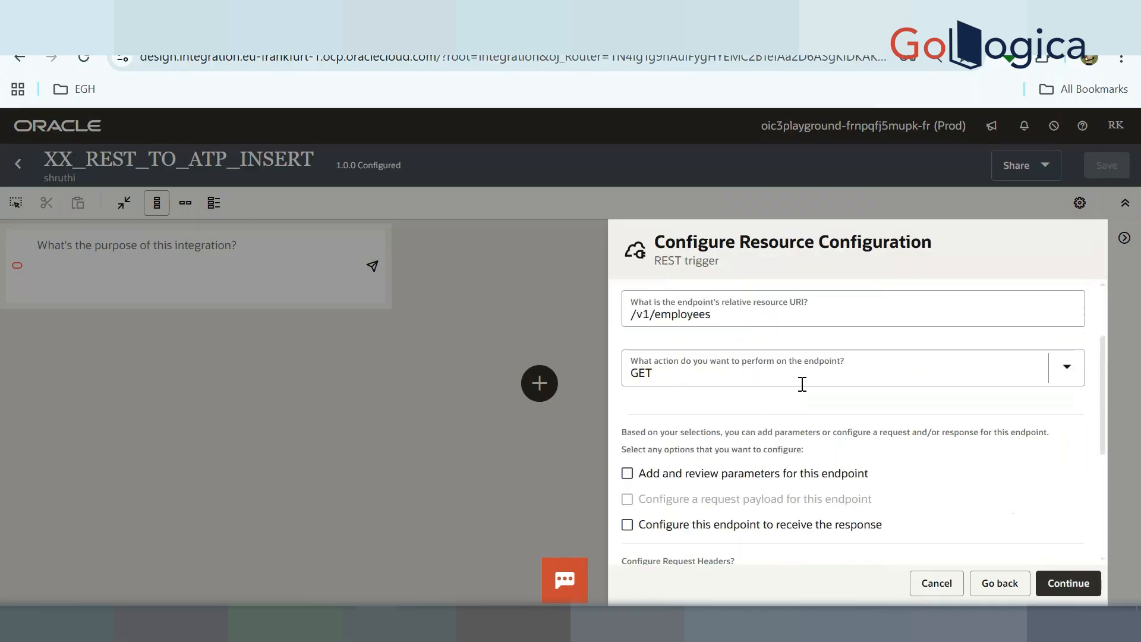
click(795, 369)
click(754, 484)
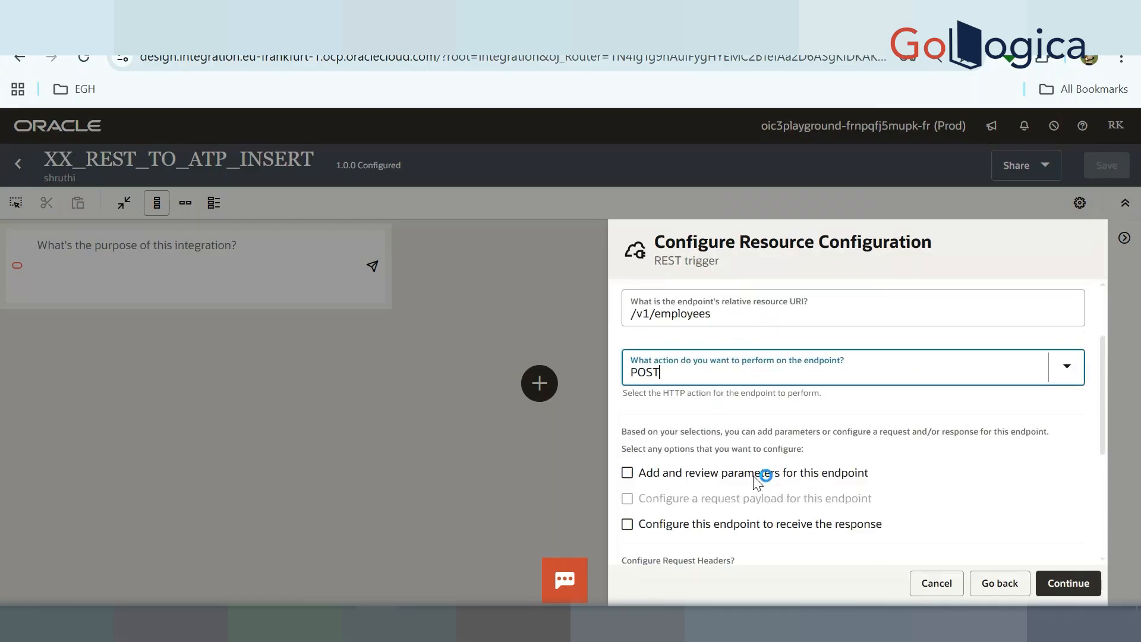
scroll(754, 479, up, 2)
scroll(754, 476, down, 1)
scroll(754, 477, down, 3)
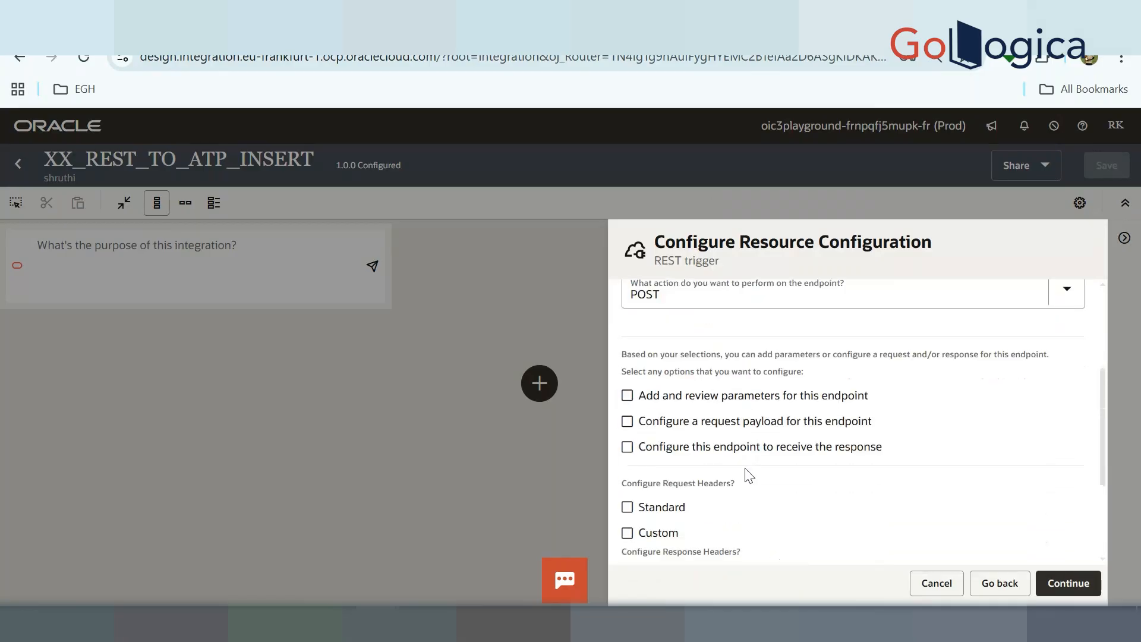
click(701, 426)
click(707, 450)
Turn off the response payload and choose to enter the request sample JSON inline.
click(761, 449)
click(1061, 585)
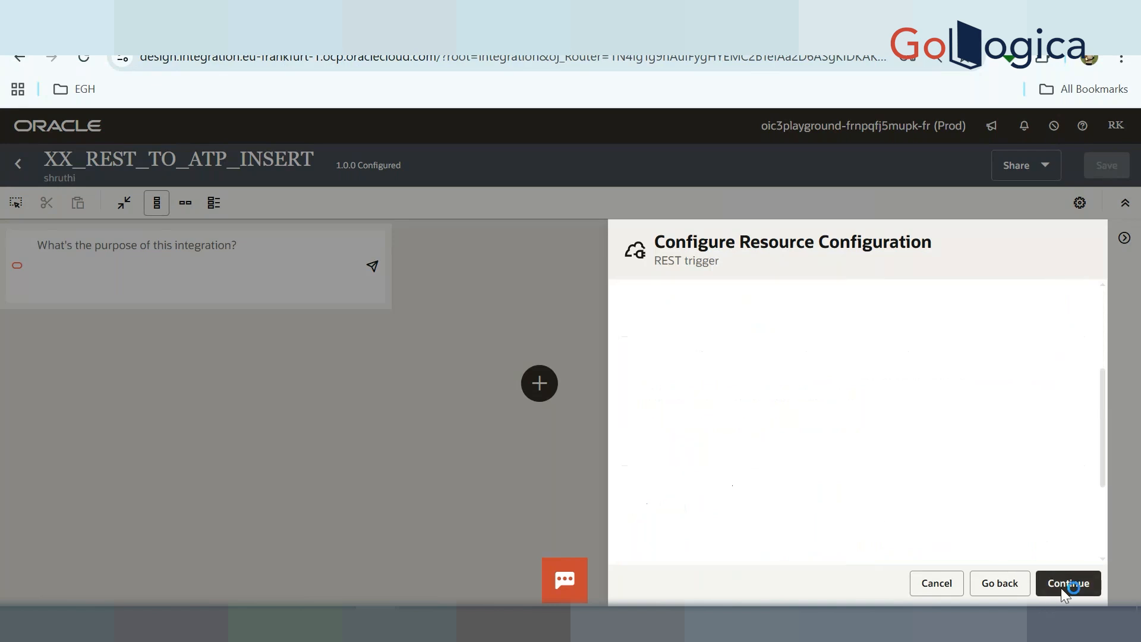
scroll(738, 472, down, 4)
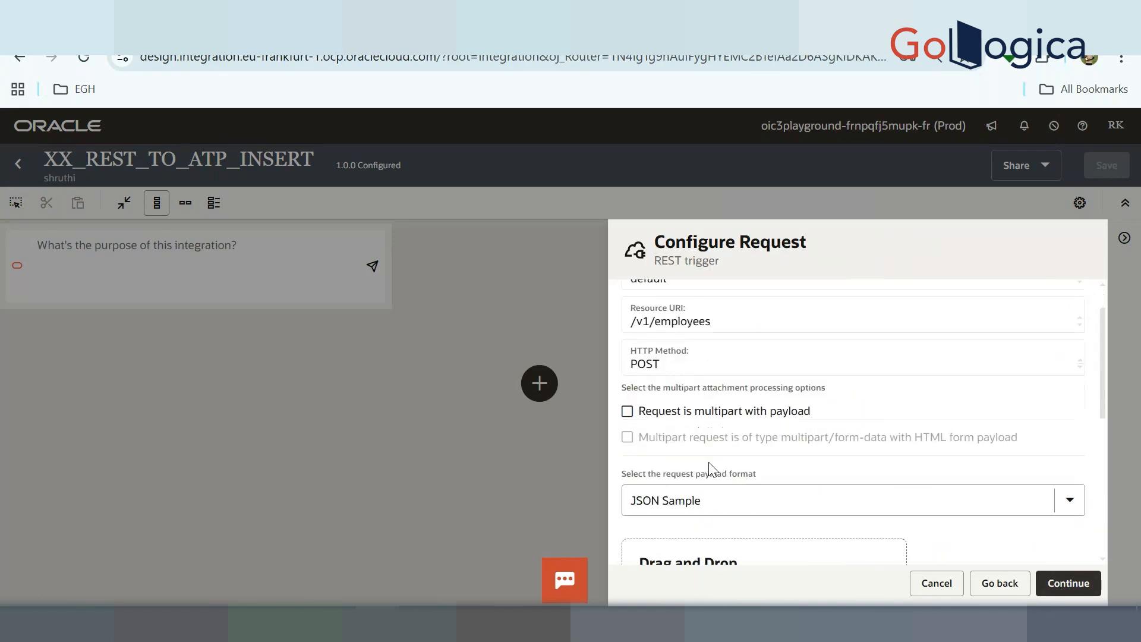
click(642, 461)
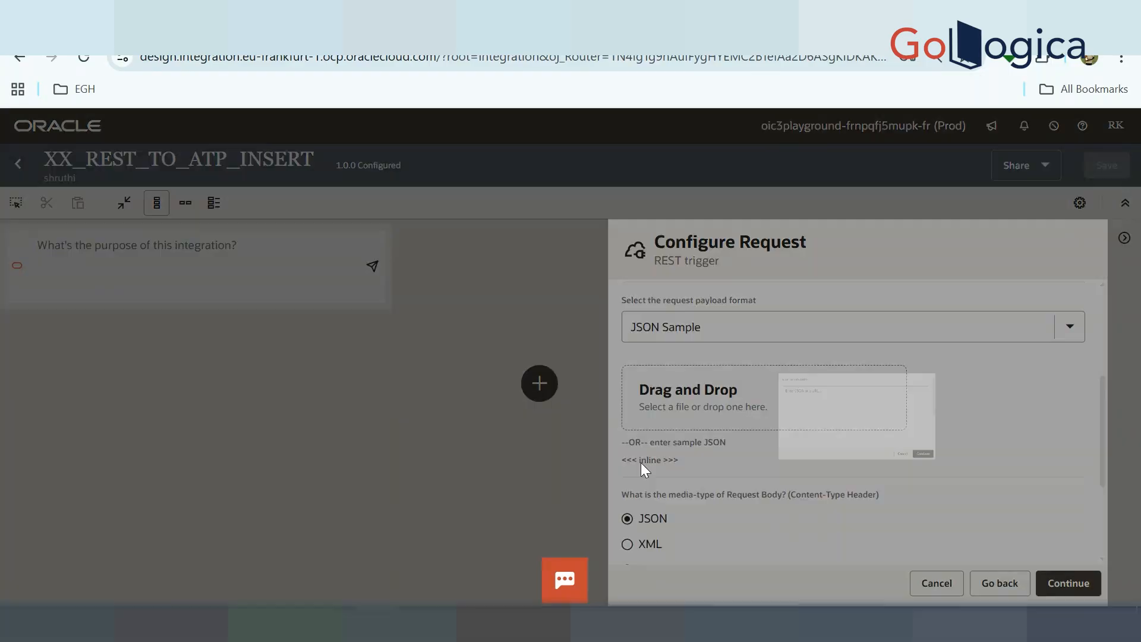
Start the sample JSON with a "NAME" line and duplicate it onto five more lines.
text({)
key(Return)
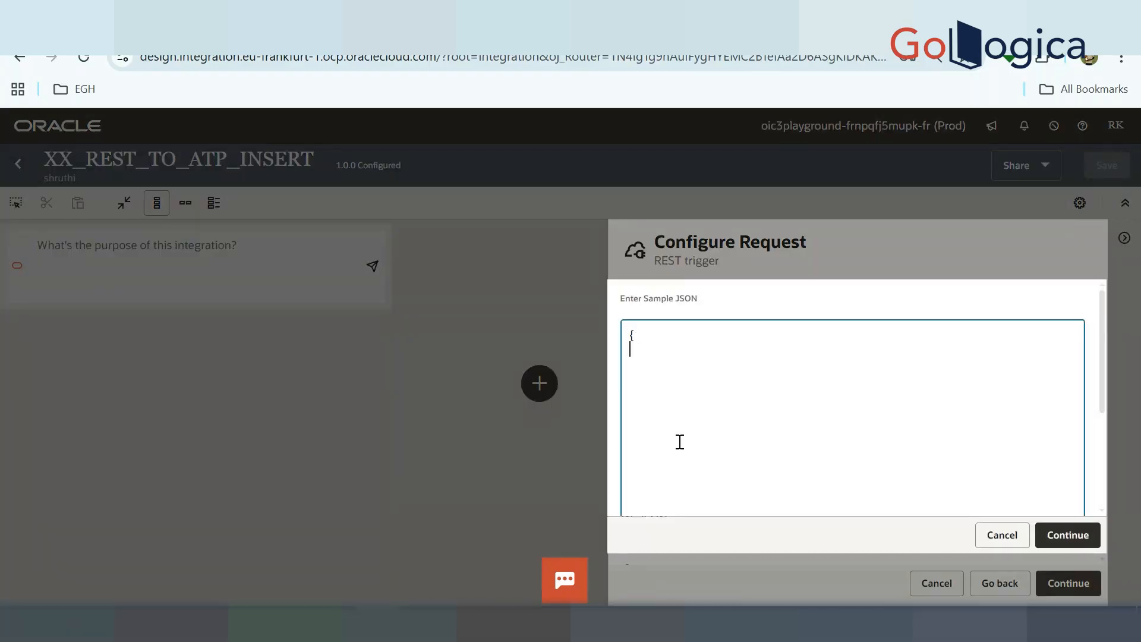
text("NAME":")
key(shift+Left)
key(shift+Left)
key(shift+Left)
key(shift+Left)
key(shift+Left)
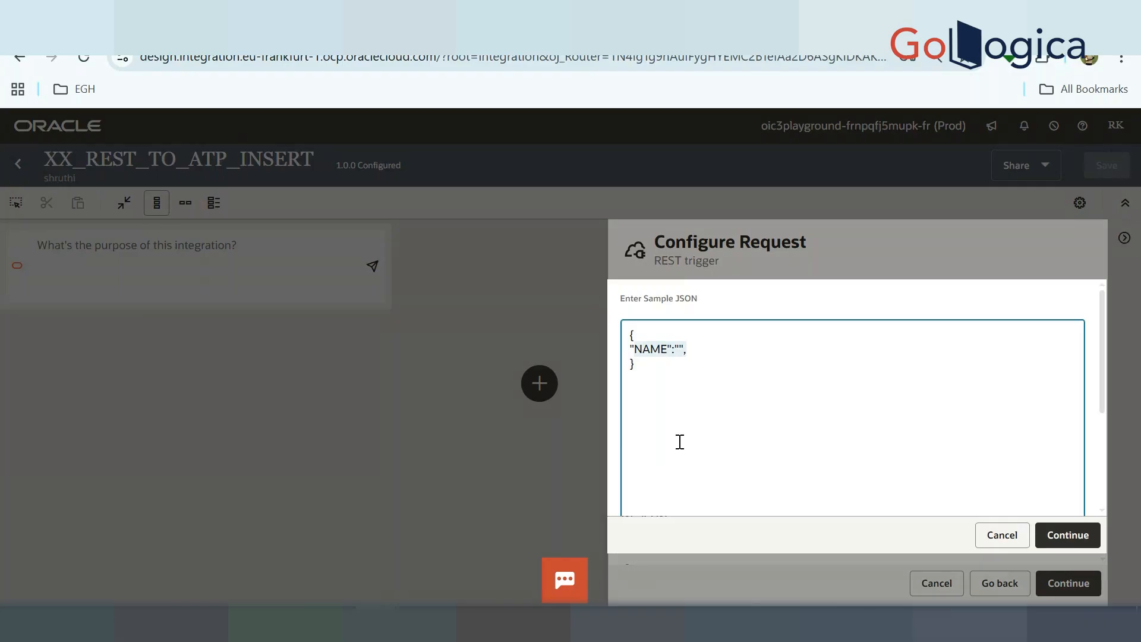
key(ctrl+shift+i)
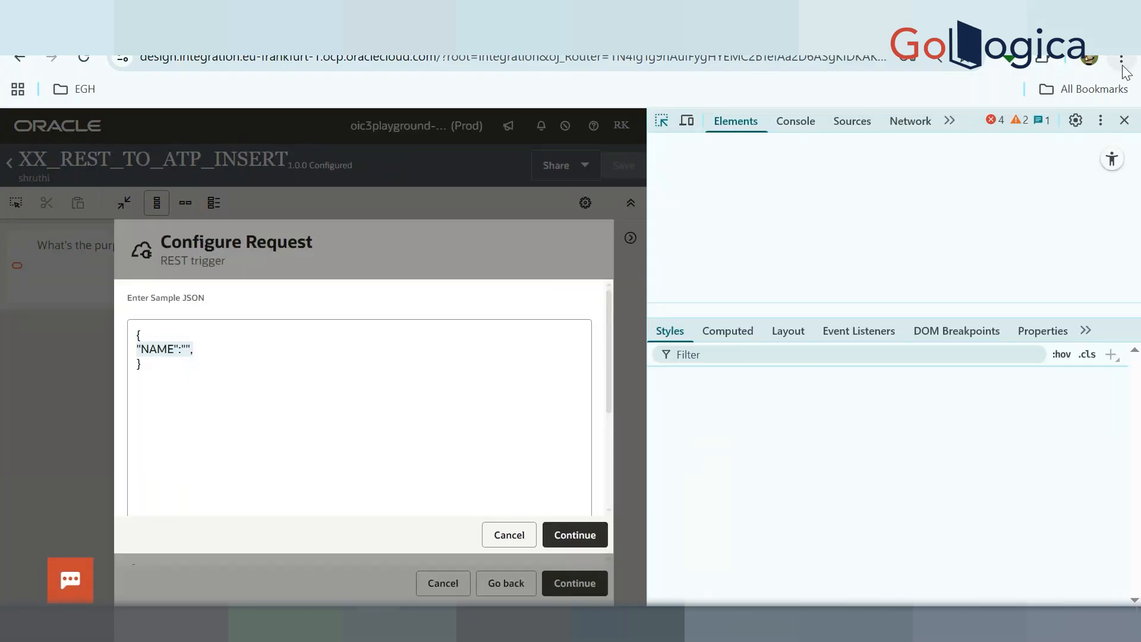
click(1124, 120)
click(874, 344)
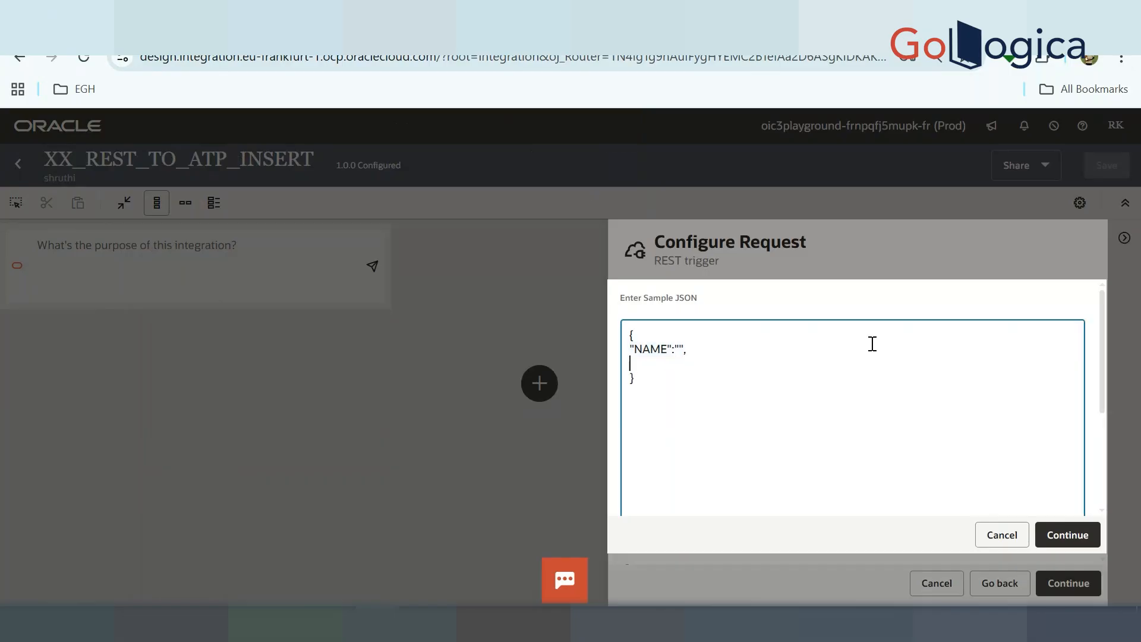
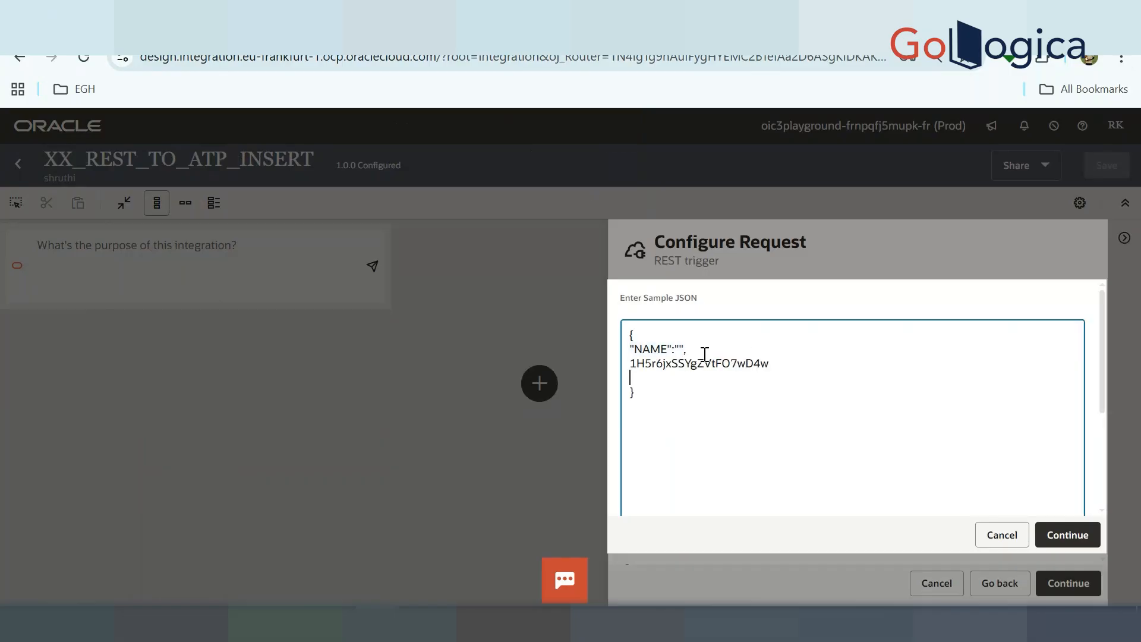
drag(704, 354, 625, 353)
key(ctrl+c)
double_click(736, 363)
key(ctrl+v)
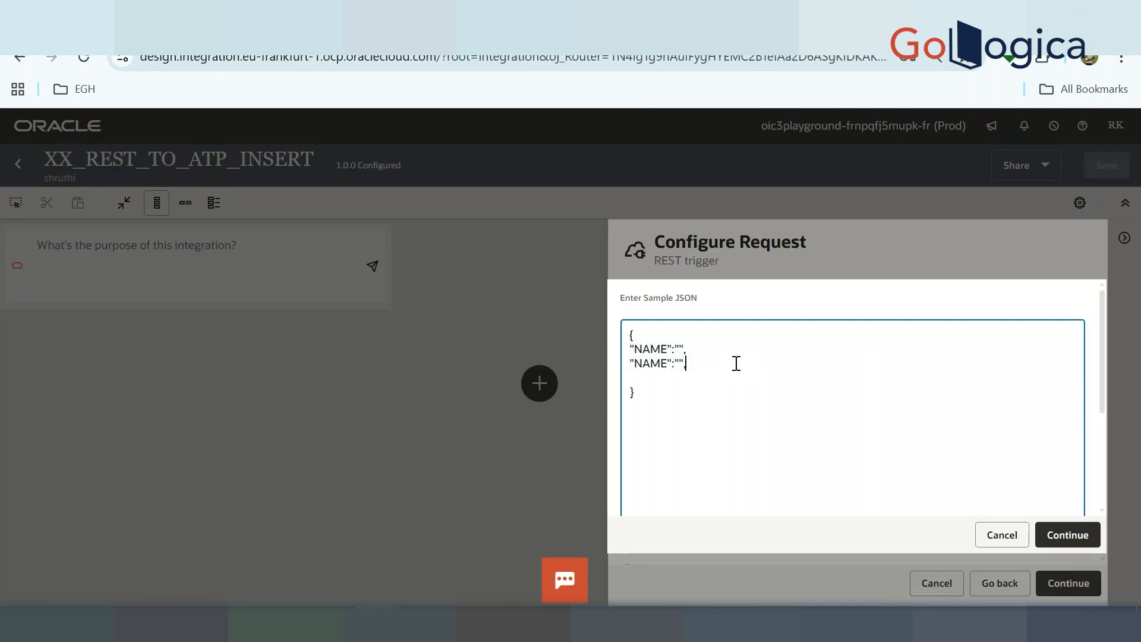
key(ctrl+v)
key(Return)
key(ctrl+v)
key(Return)
key(ctrl+v)
key(ctrl+v)
Rename the duplicated keys to AGE, ID, LOCATION, GENDER and STATUS, dropping the trailing comma.
double_click(661, 363)
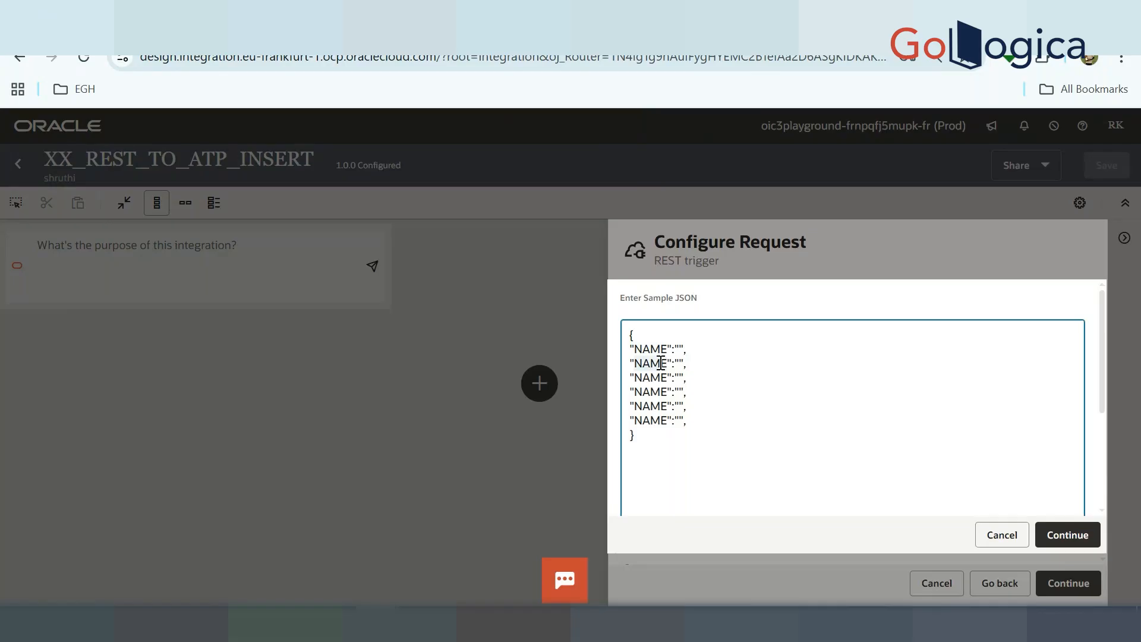
text(AGE)
double_click(651, 378)
text(ID)
double_click(651, 392)
text(4OCAL)
text(TION)
double_click(651, 406)
text(GENDER)
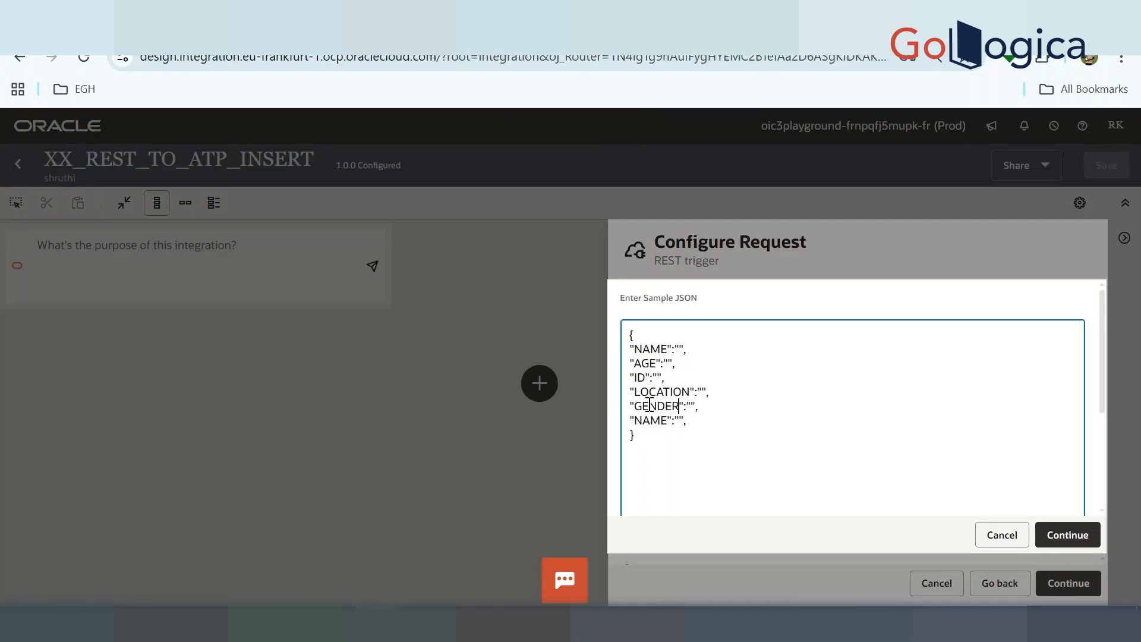
double_click(651, 420)
text(S":TATUS)
click(709, 420)
key(BackSpace)
Save a copy of the sample JSON in the Notepad++ notes, then submit it.
drag(672, 439, 606, 329)
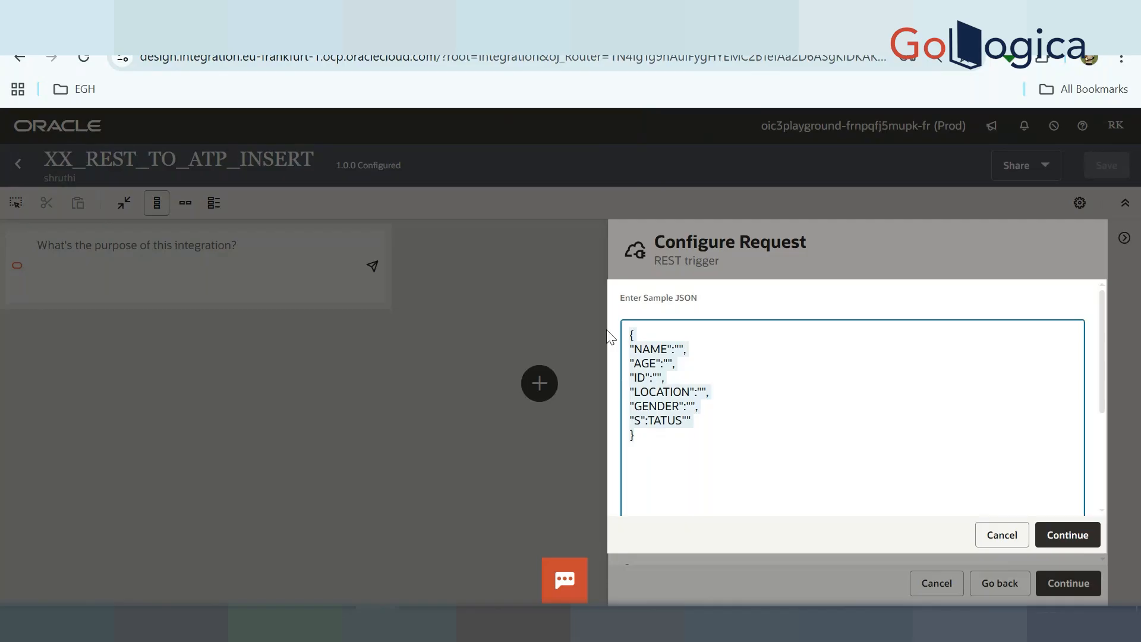
click(288, 623)
click(232, 385)
key(Return)
key(Return)
key(Return)
key(Return)
key(Return)
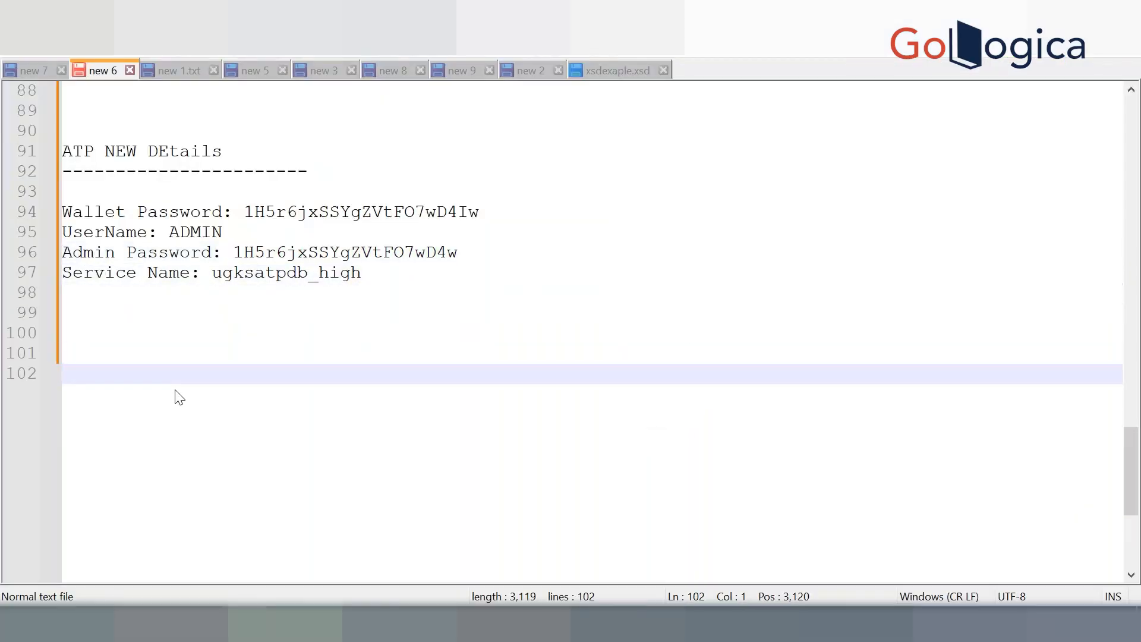
key(ctrl+v)
key(alt+Tab)
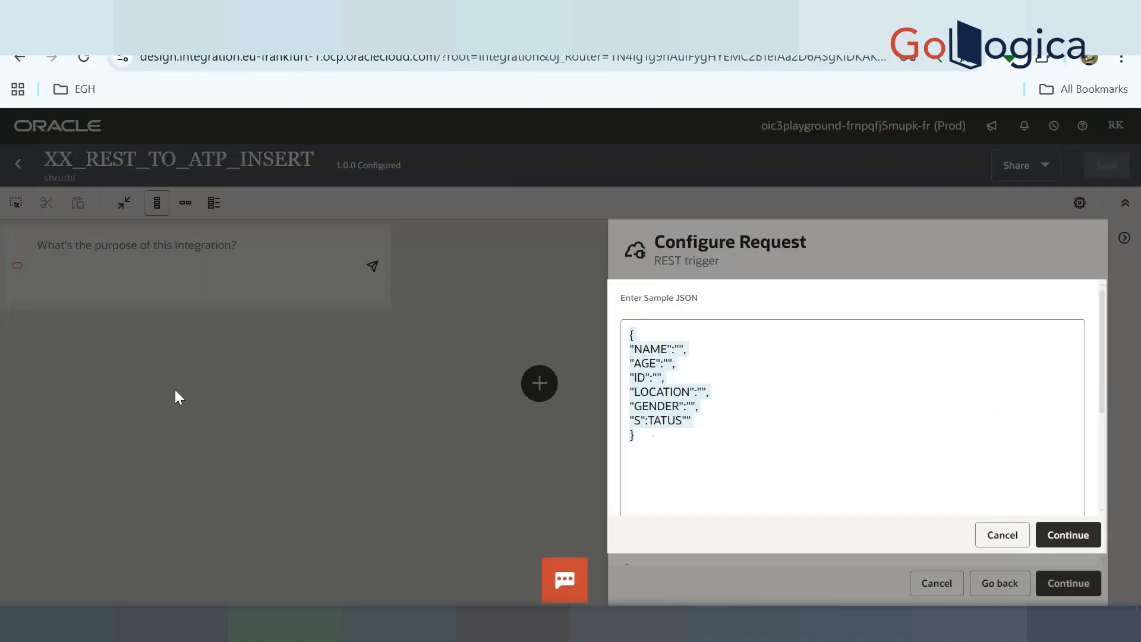
click(1089, 541)
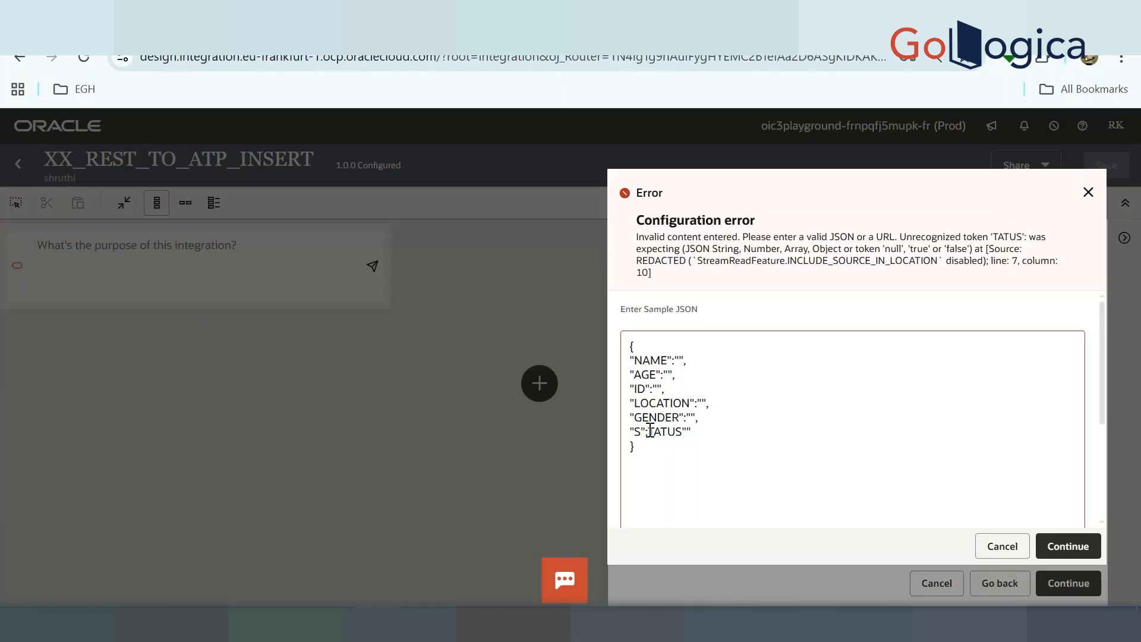
Delete the stray quote and colon inside the STATUS key and resubmit the sample JSON.
click(650, 432)
key(BackSpace)
key(BackSpace)
scroll(678, 430, down, 3)
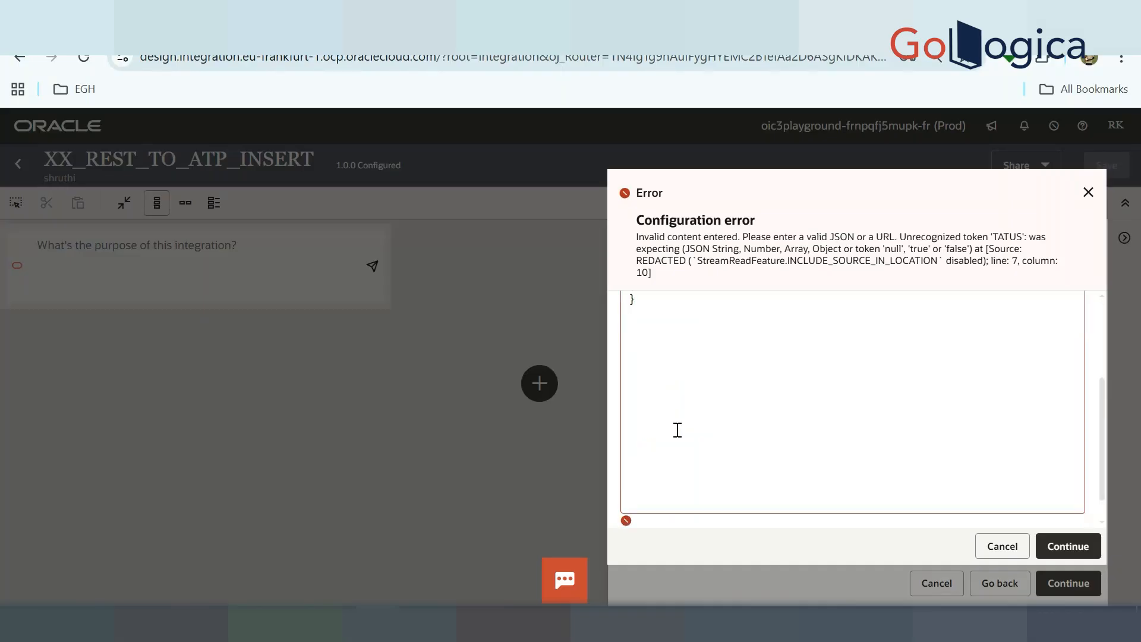
scroll(677, 429, up, 3)
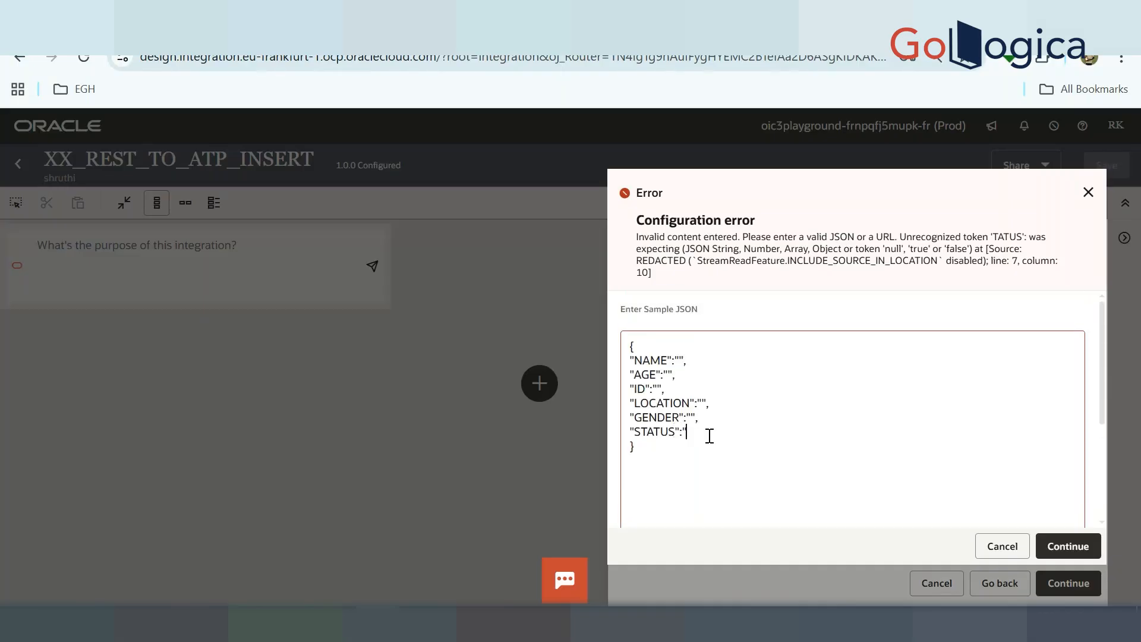
click(1067, 544)
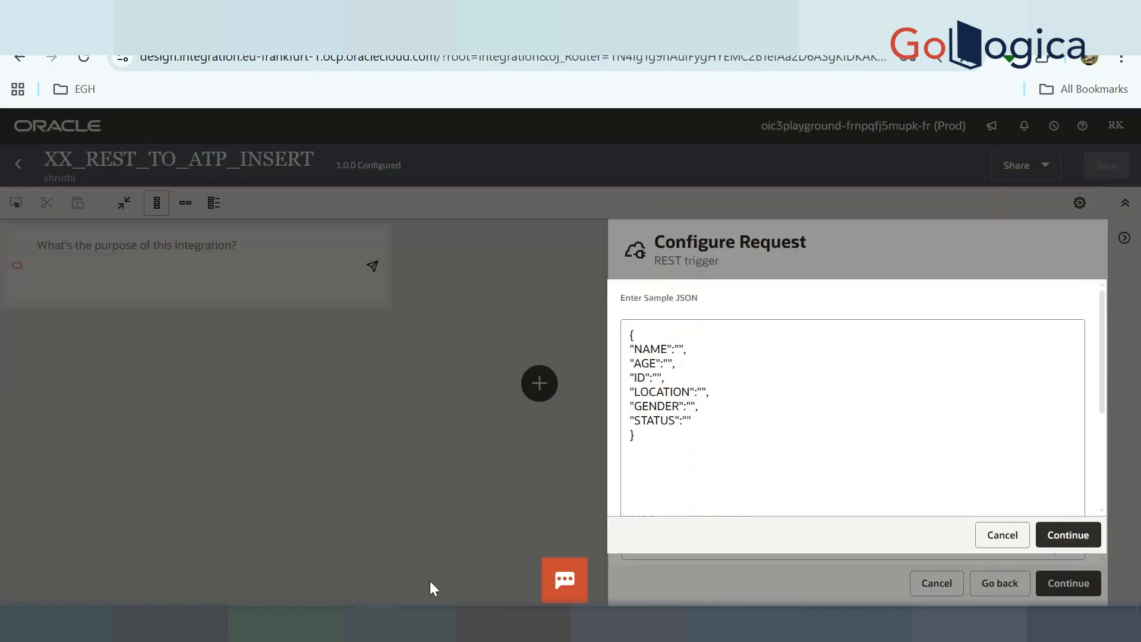
Remove the stray quote and colon from the STATUS line in the Notepad++ JSON copy.
key(alt+Tab)
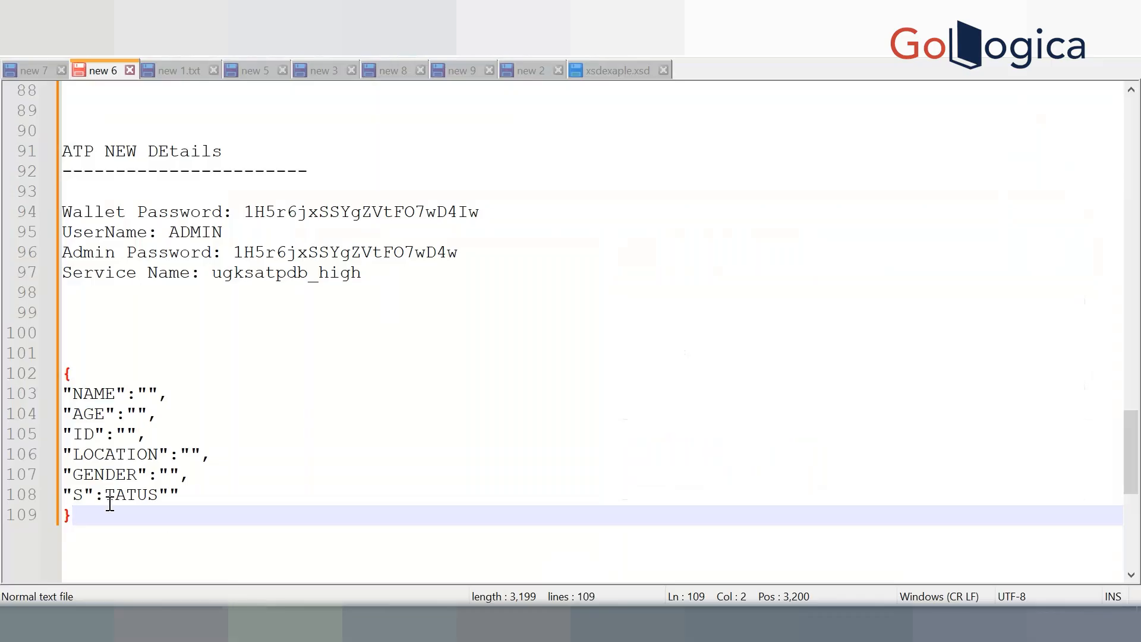
drag(84, 495, 106, 495)
key(BackSpace)
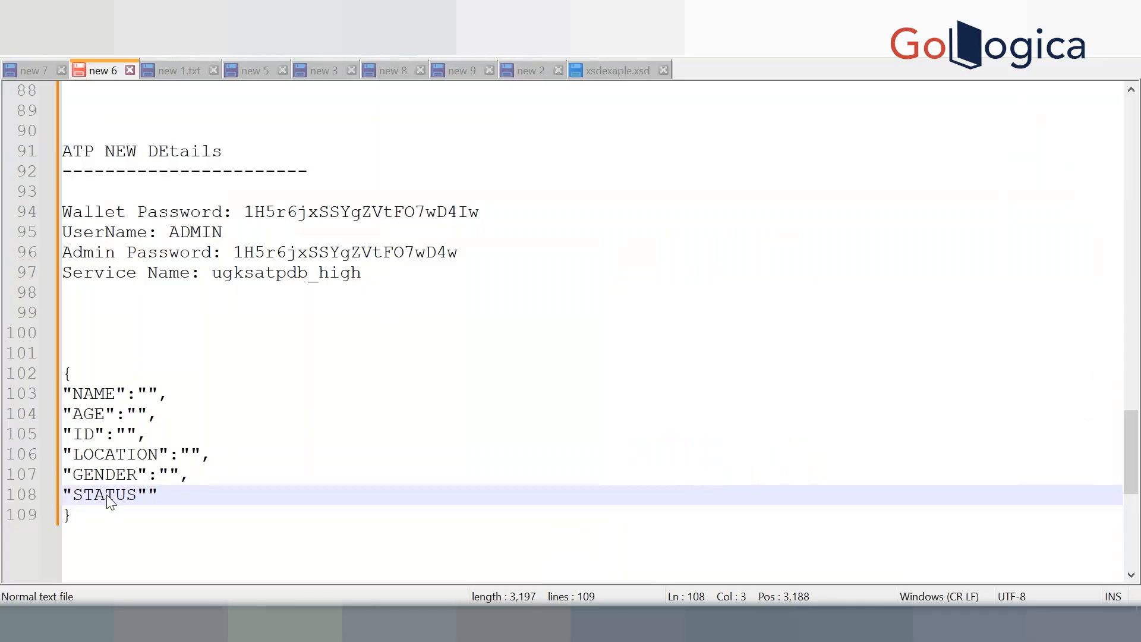
click(139, 494)
Complete the notes' STATUS key, finish the employees REST trigger, and lay the flow left-to-right.
text(":)
key(alt+Tab)
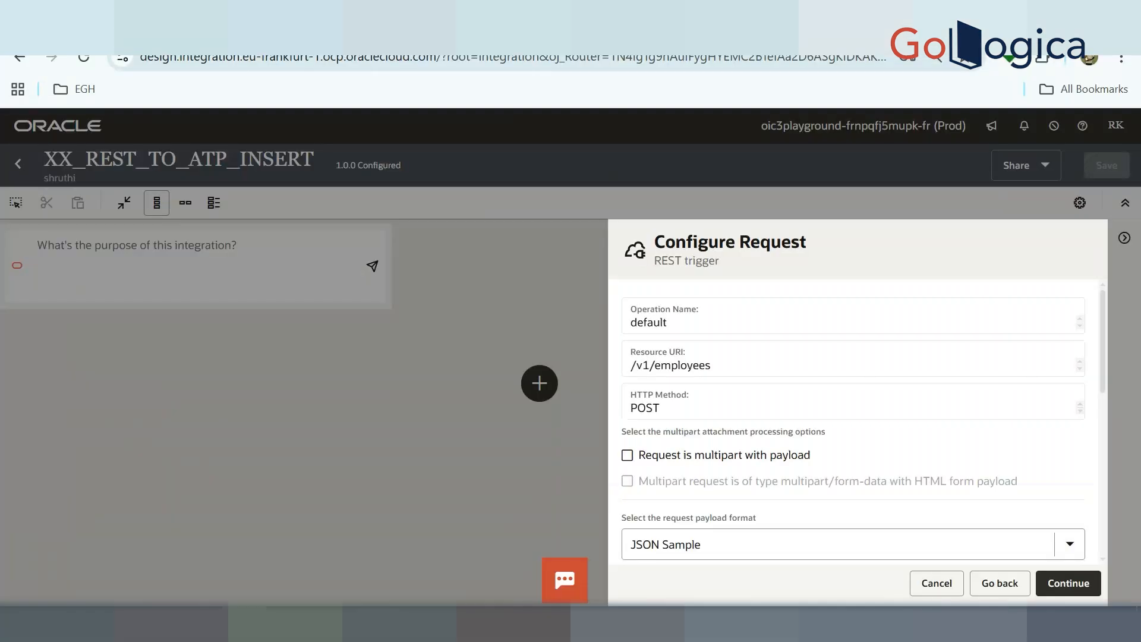
click(1073, 583)
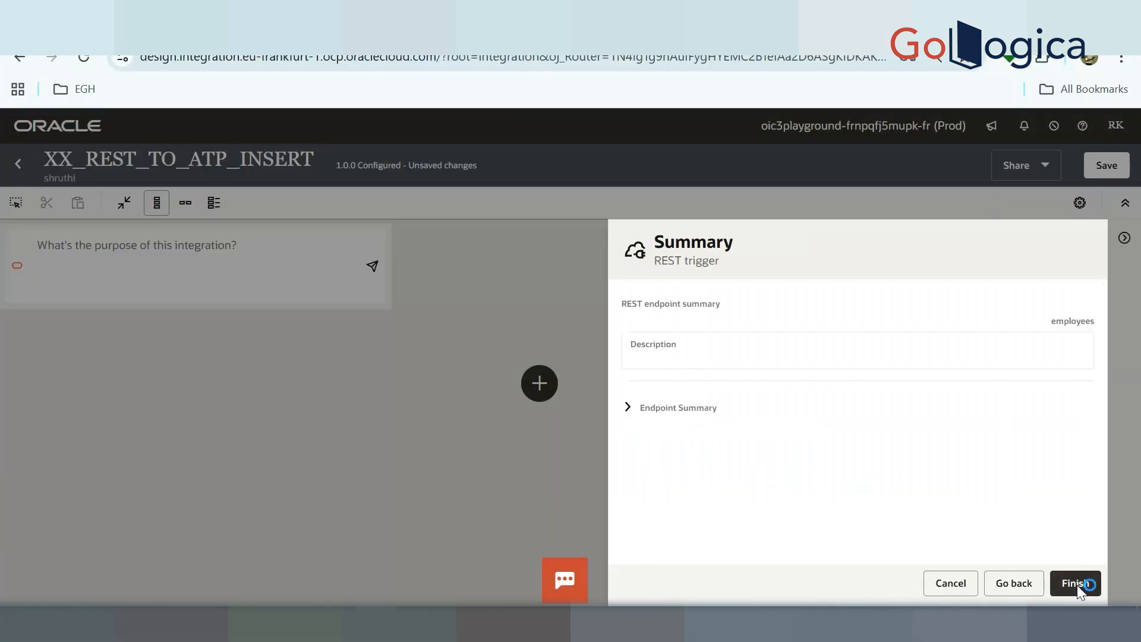
click(1076, 583)
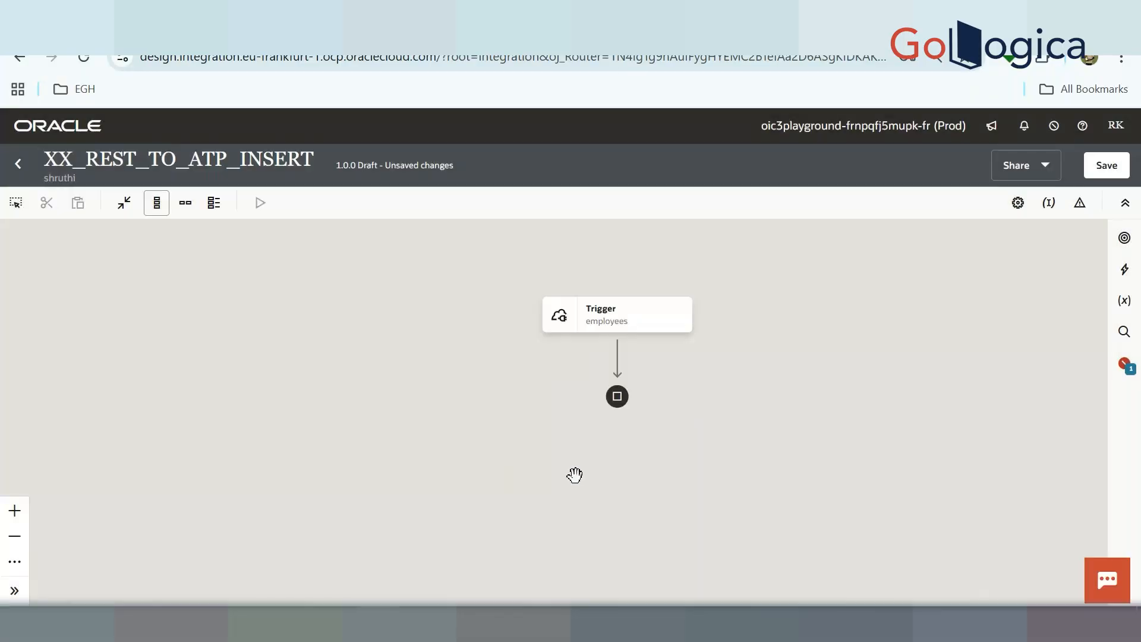
click(185, 203)
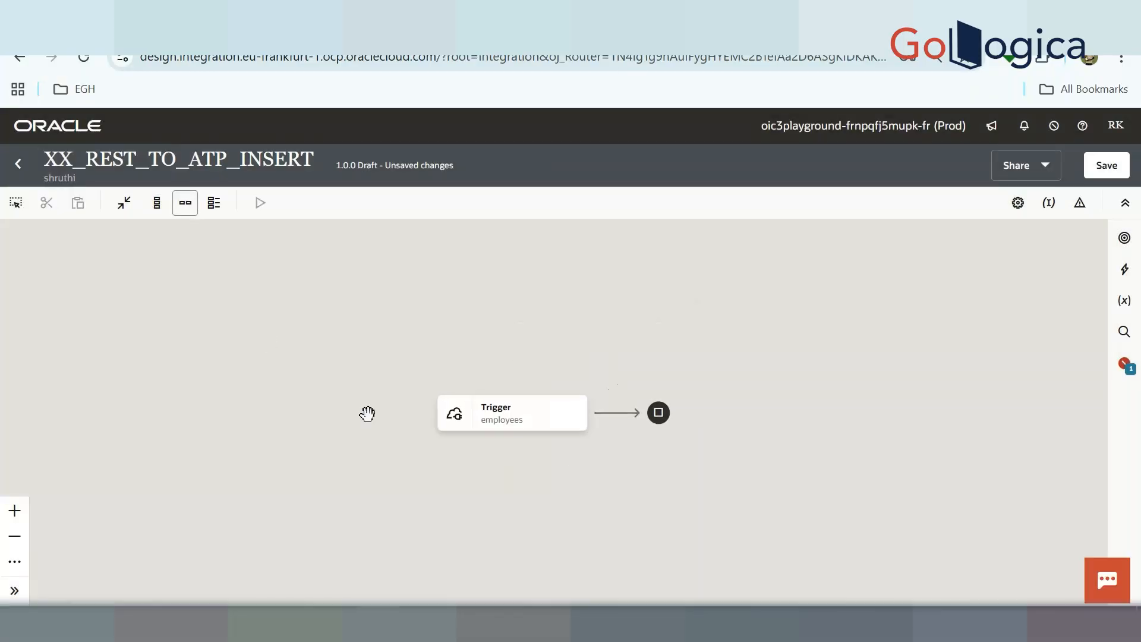
drag(362, 402, 242, 339)
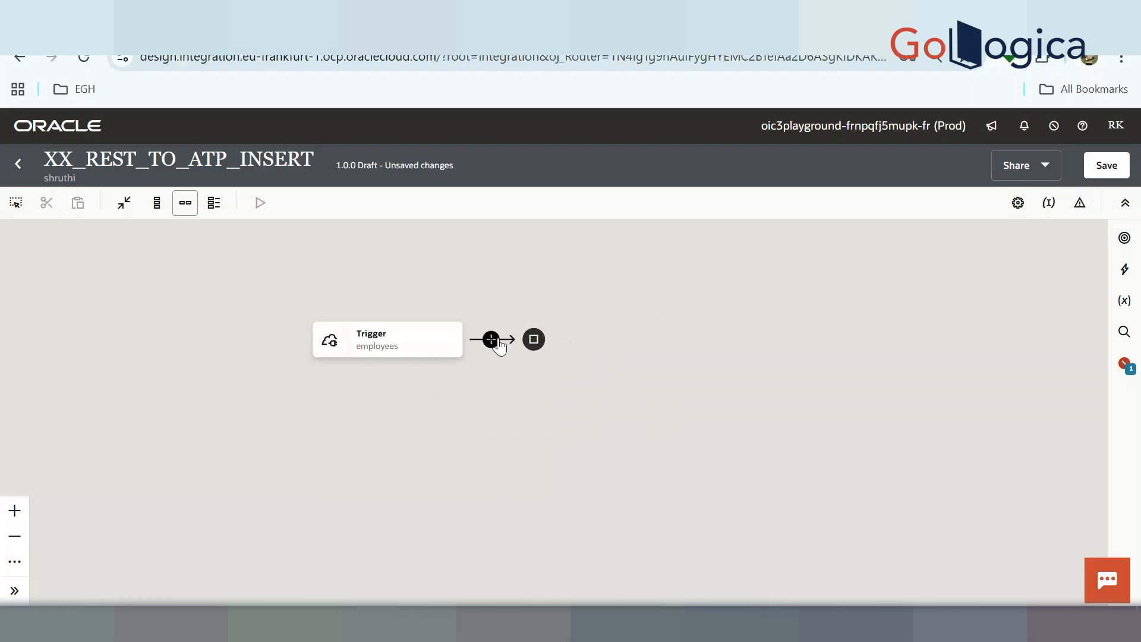
Add an Oracle ATP invoke after the employees trigger with endpoint name insert.
click(494, 342)
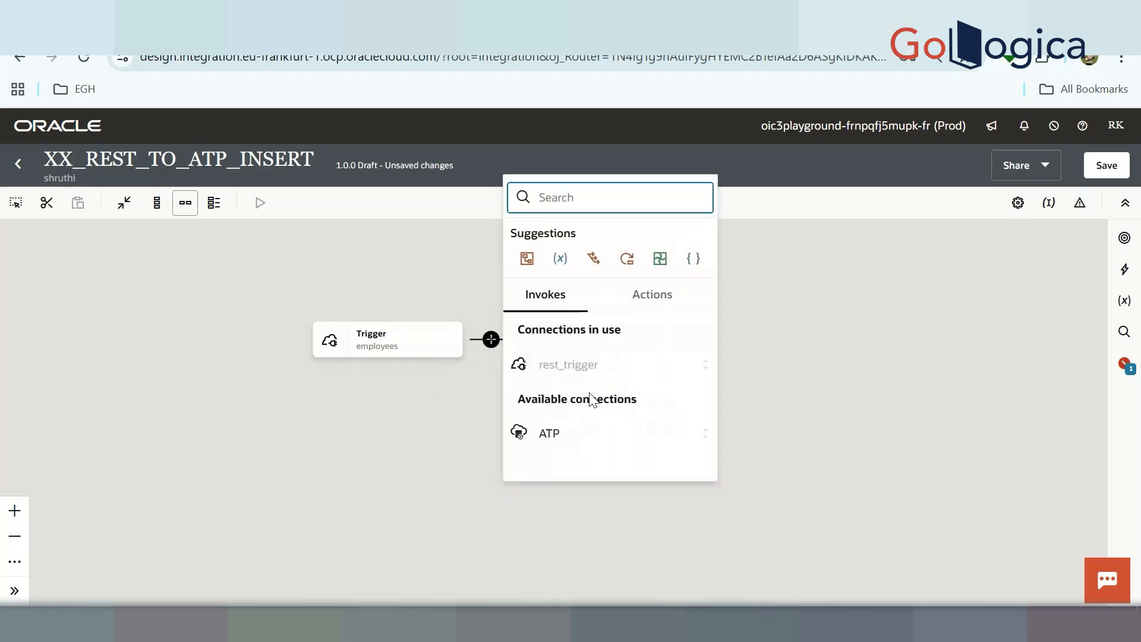
click(591, 438)
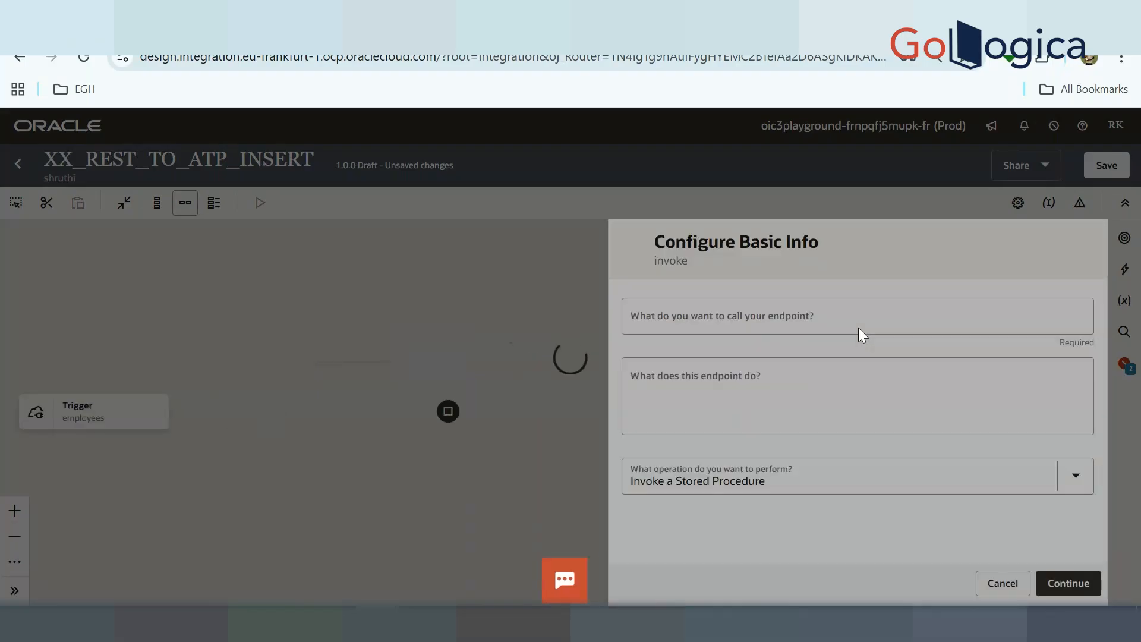
click(859, 325)
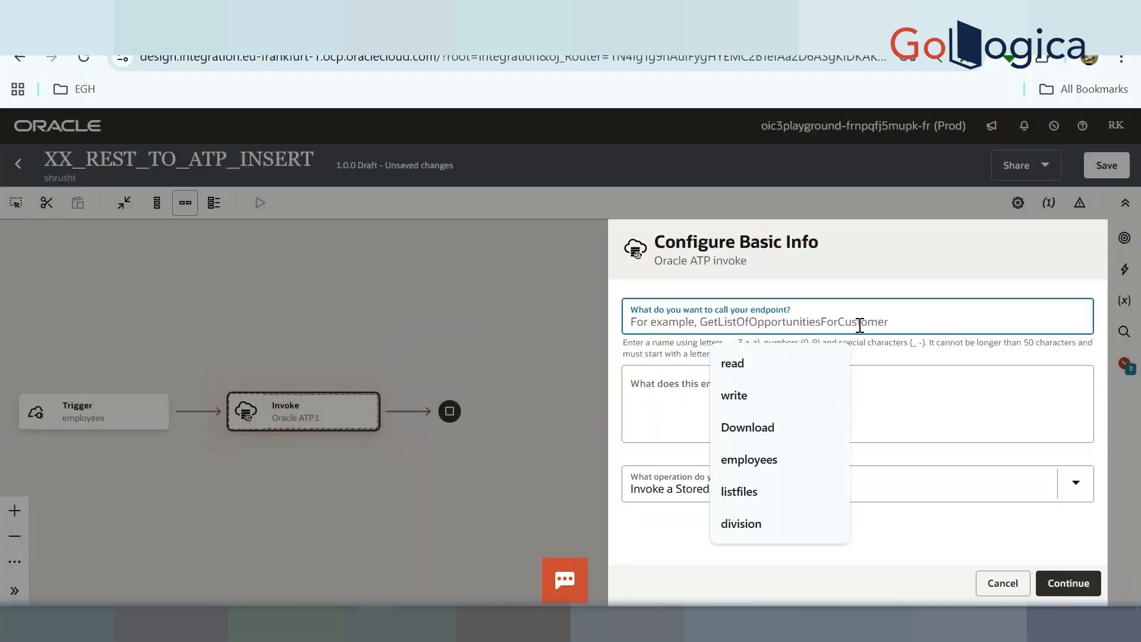
text(J\IN)
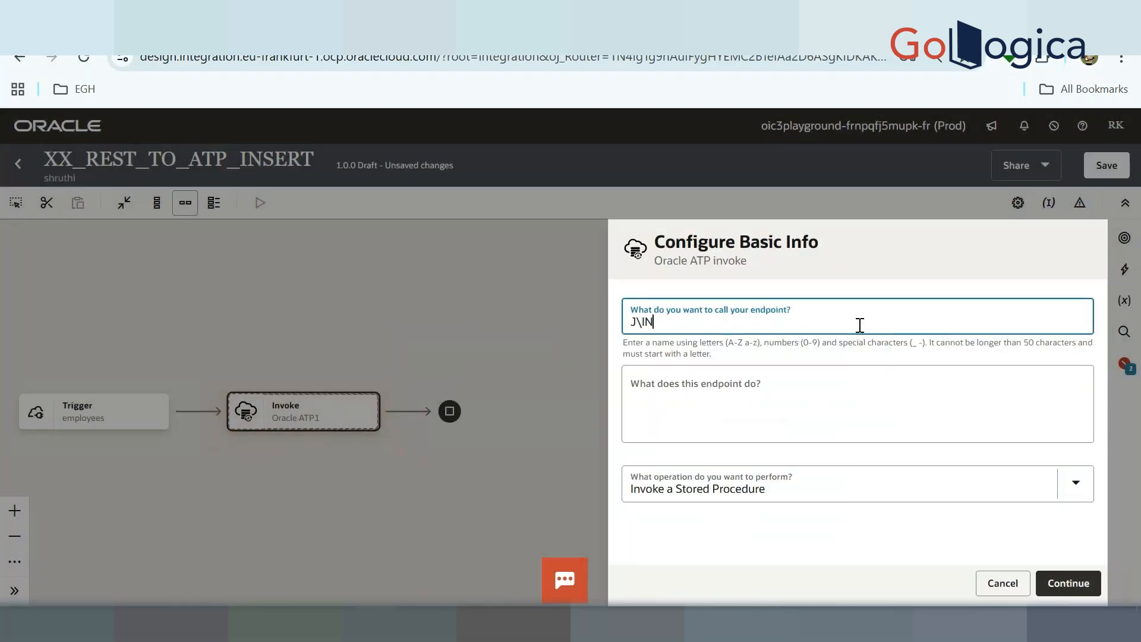
key(BackSpace)
key(BackSpace)
key(BackSpace)
key(BackSpace)
text(IN)
click(804, 363)
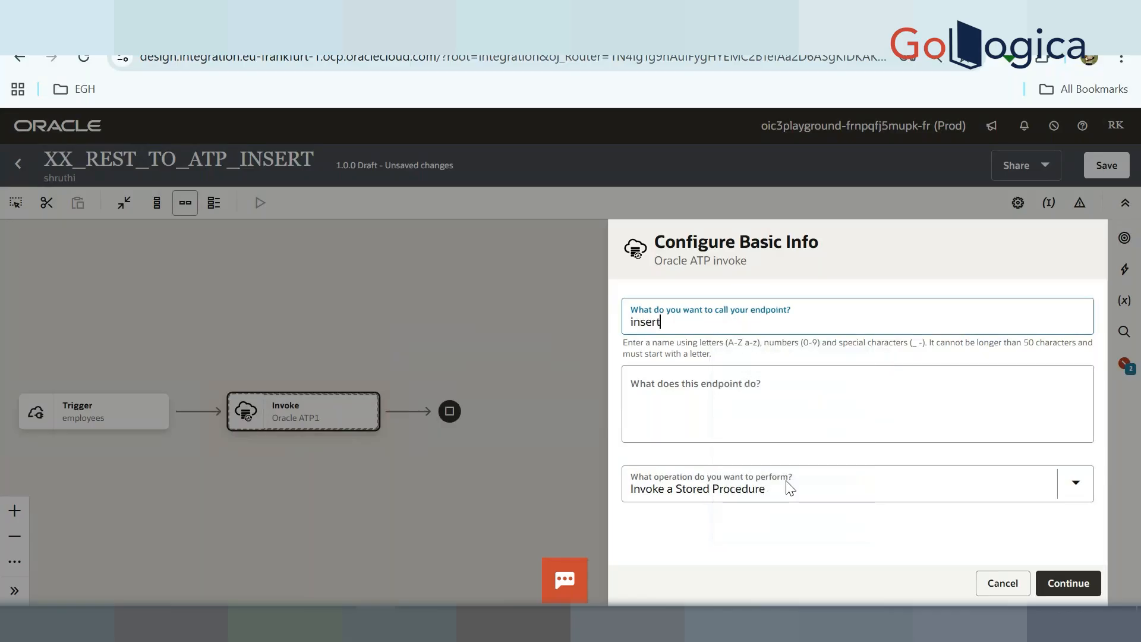
Choose a table operation of Insert or Update (Merge) and continue.
click(789, 488)
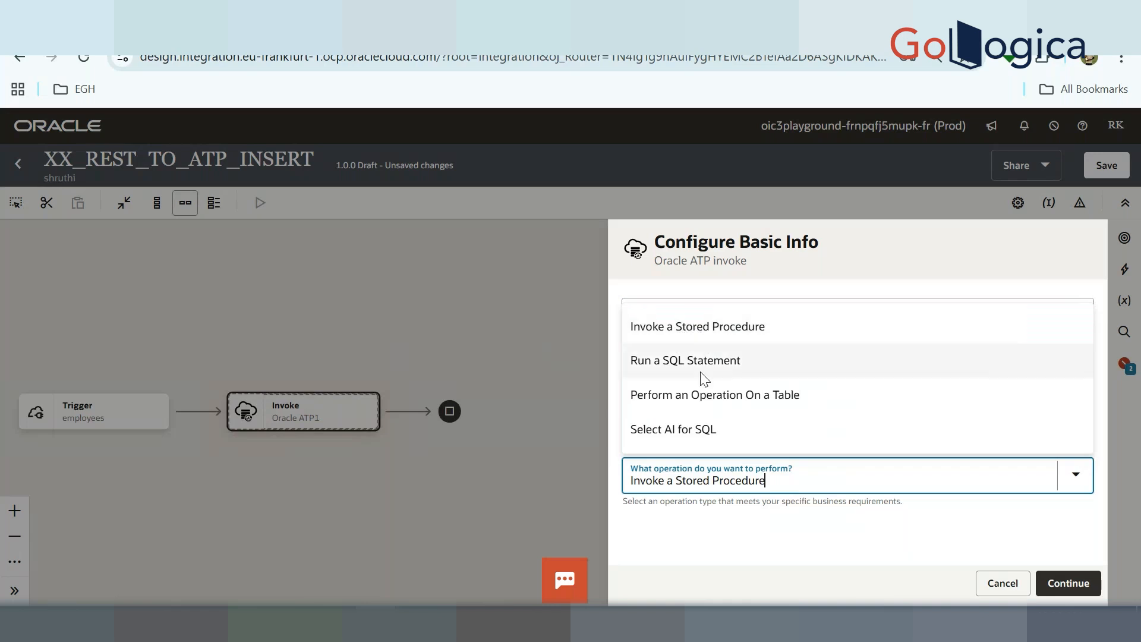
click(745, 397)
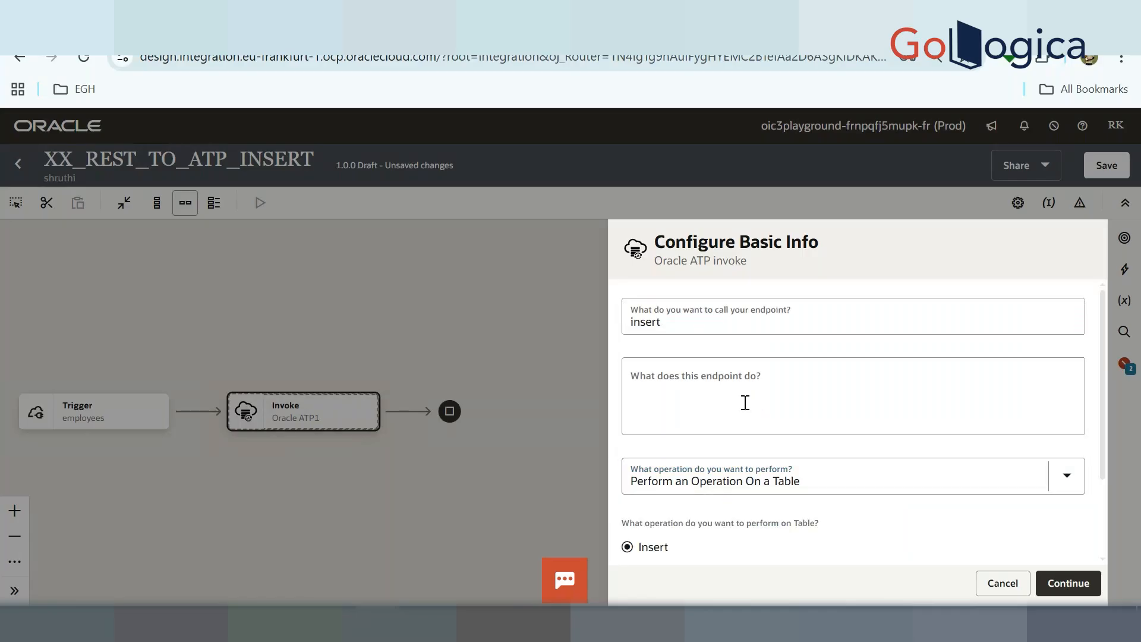
scroll(783, 458, down, 2)
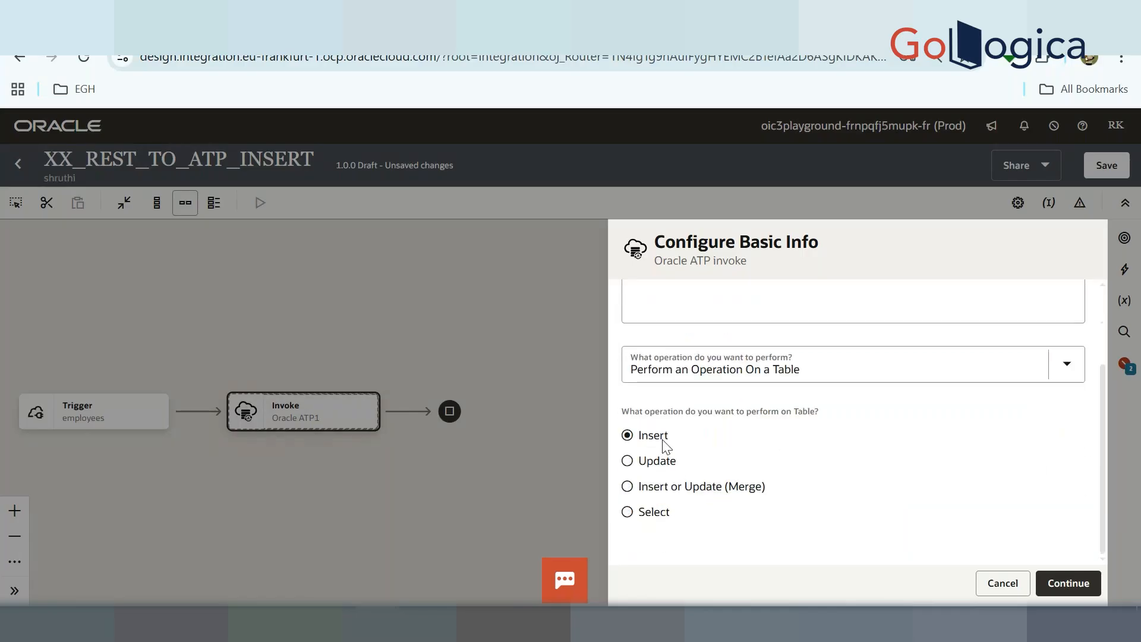
click(694, 490)
scroll(693, 499, up, 2)
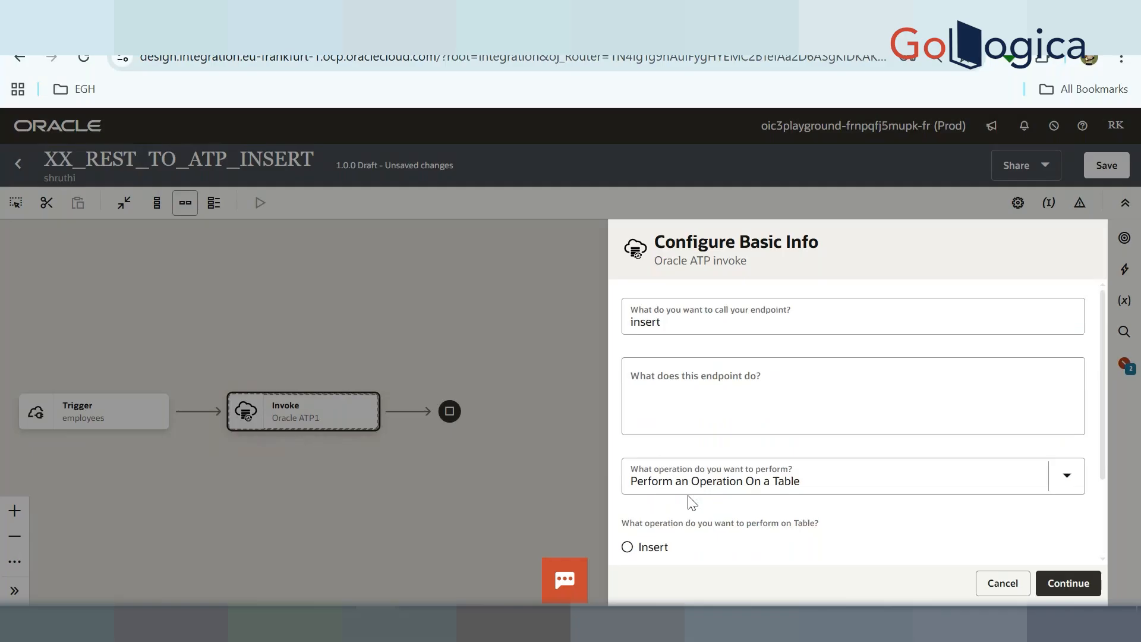
scroll(692, 503, down, 2)
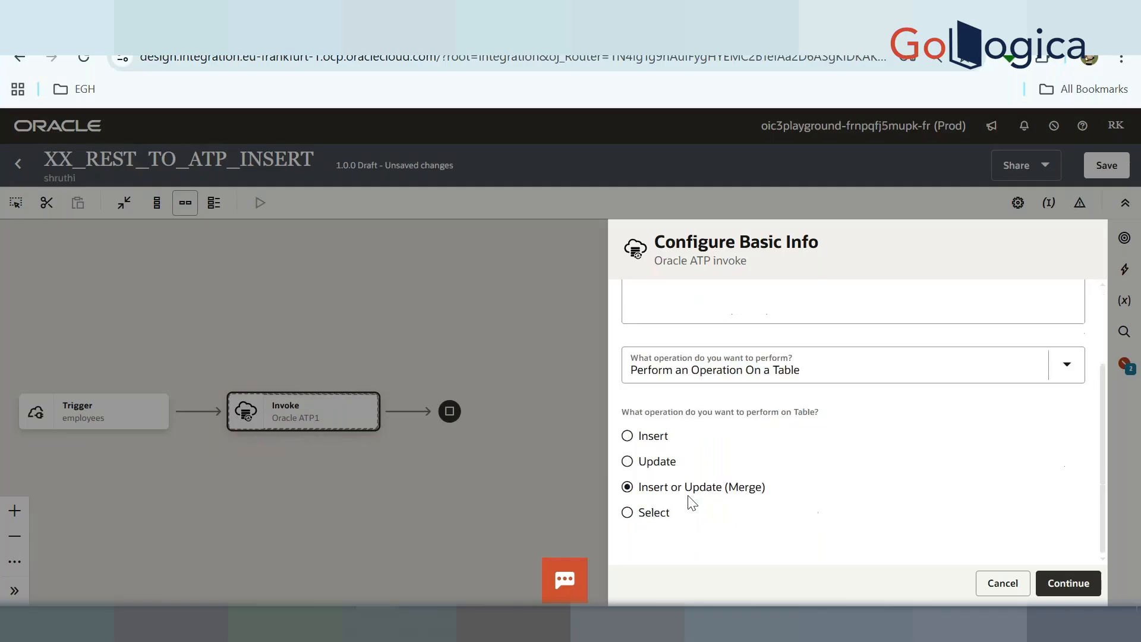
click(1063, 588)
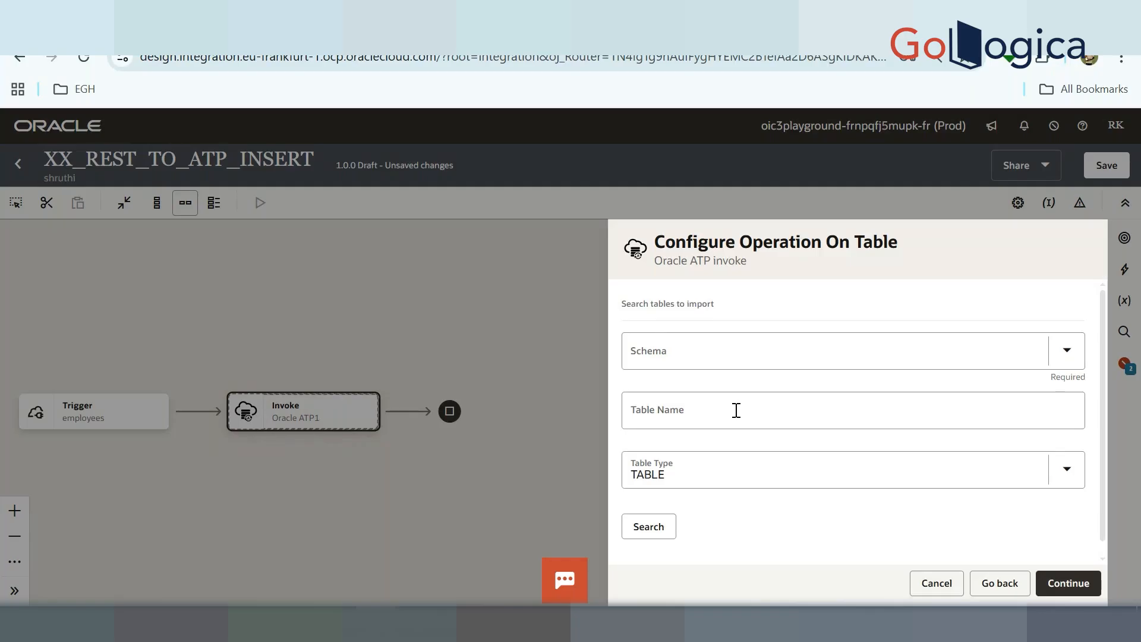
Search the ADMIN schema's tables and move EMPLOYEESH to the selected list.
click(747, 359)
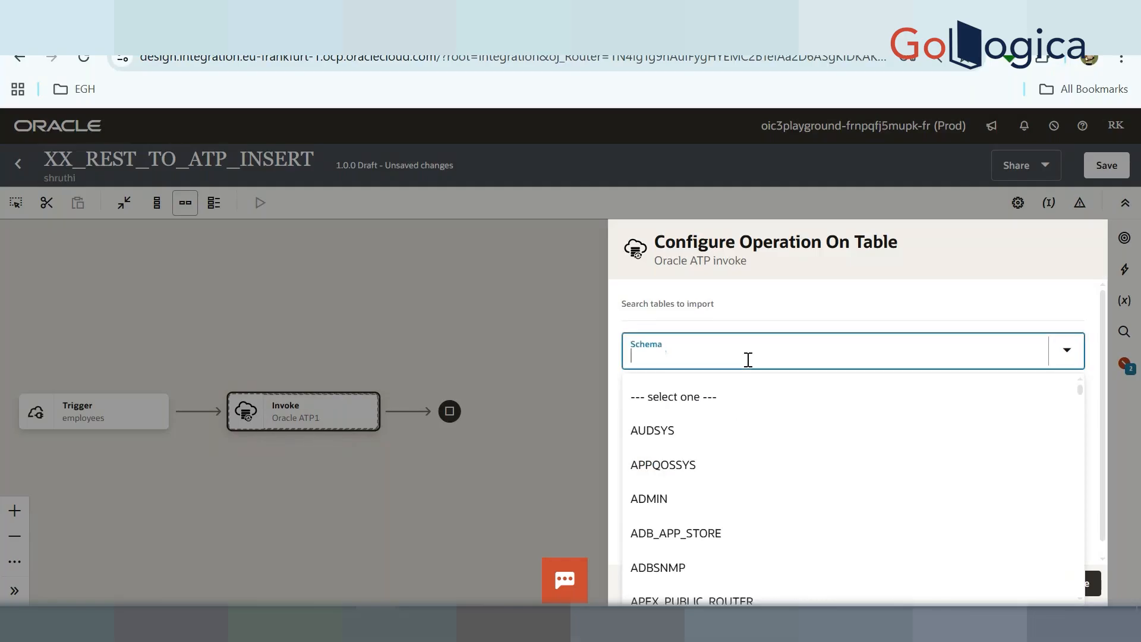
click(713, 515)
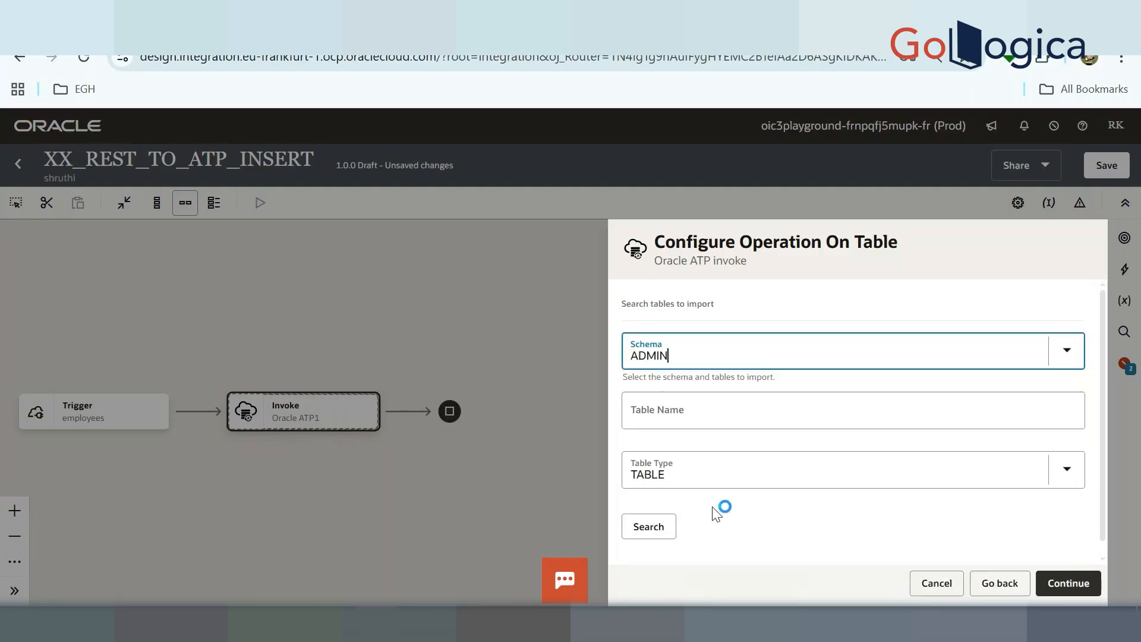
click(654, 526)
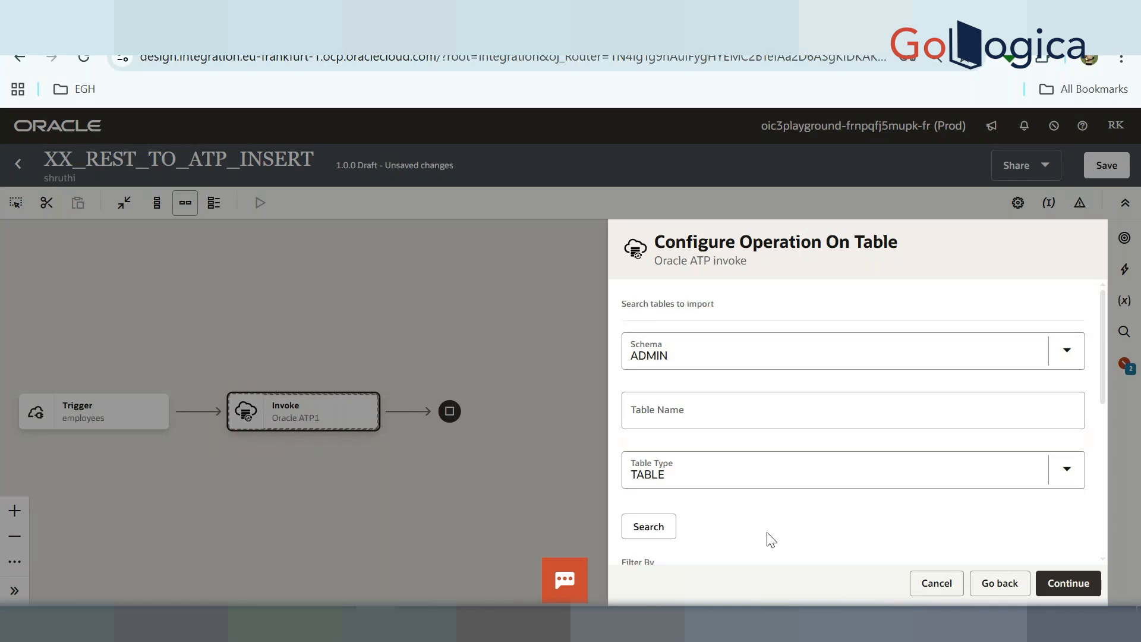
scroll(771, 539, down, 5)
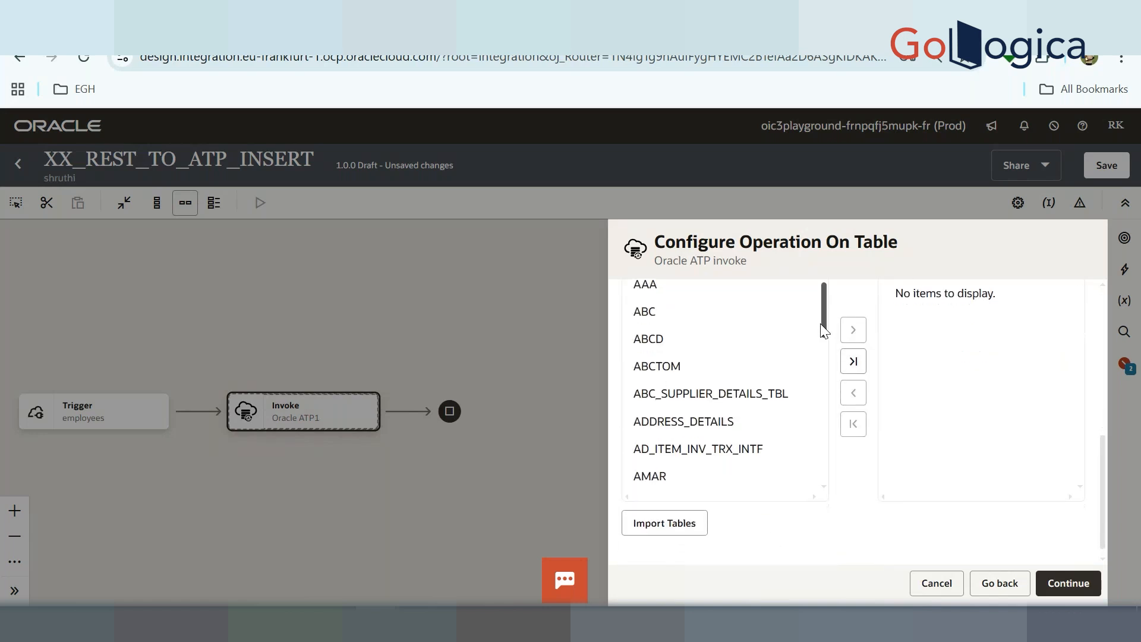
scroll(826, 371, down, 5)
scroll(832, 416, down, 6)
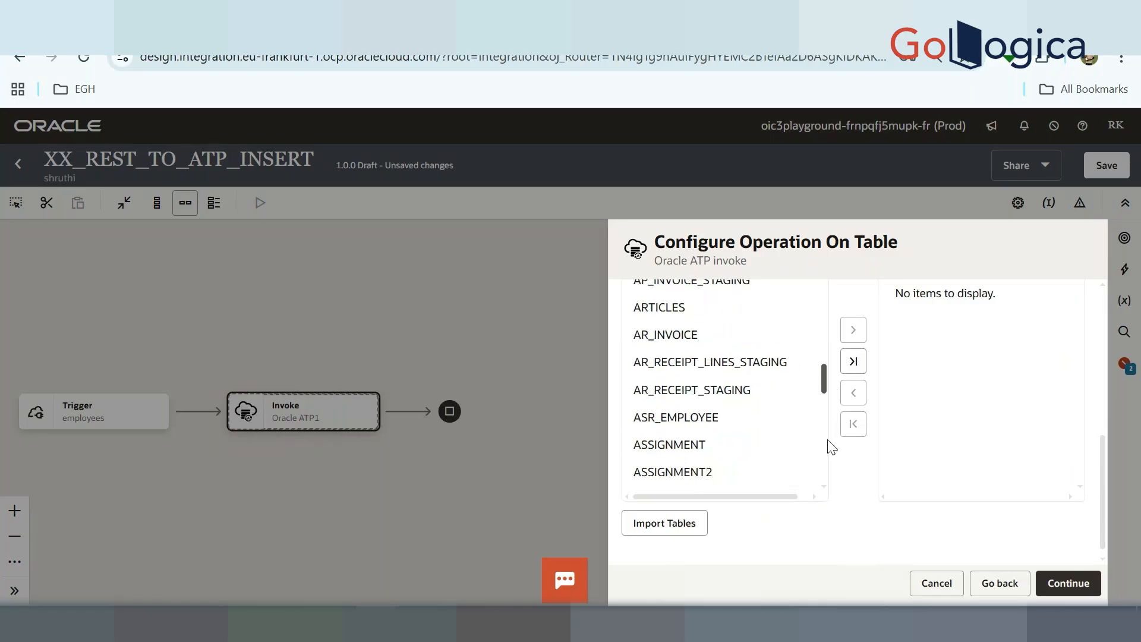
scroll(825, 364, down, 9)
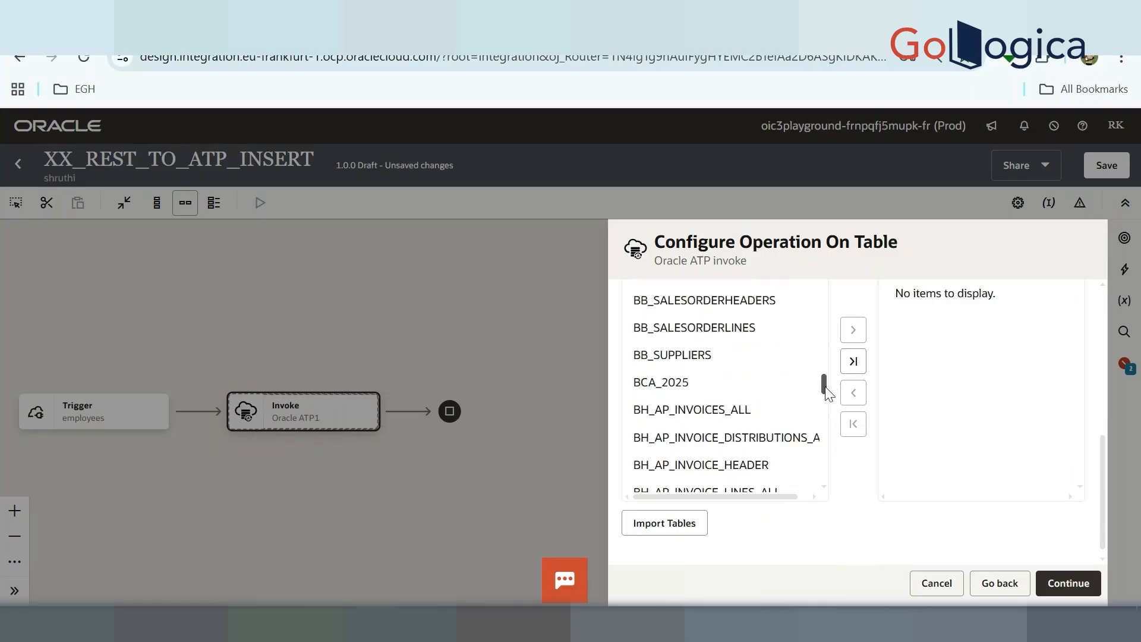
scroll(833, 449, down, 5)
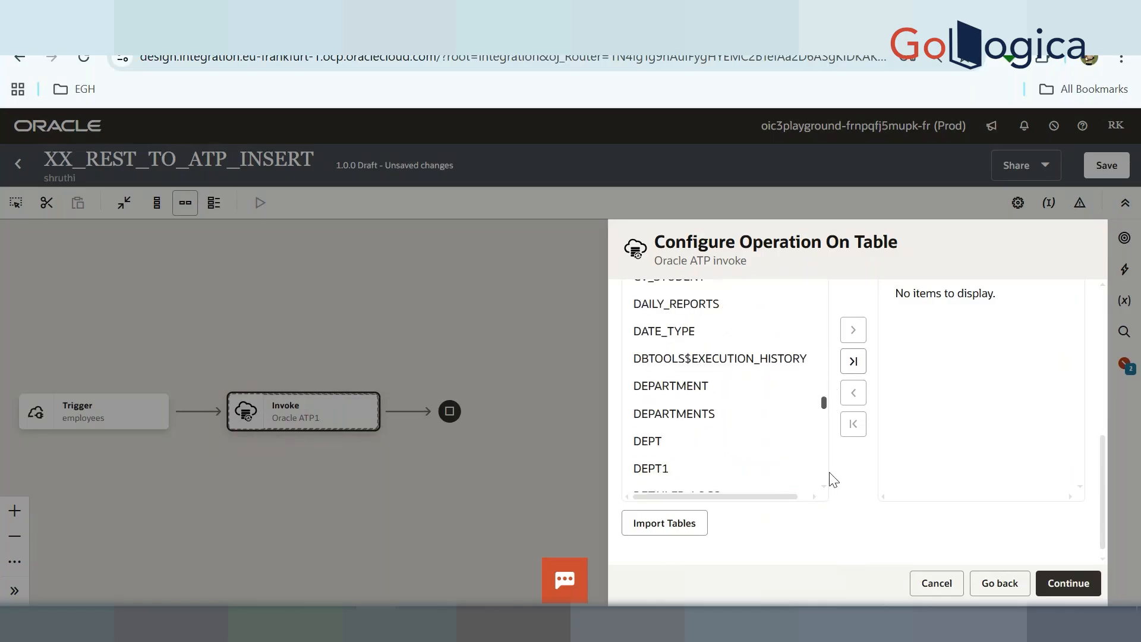
drag(825, 413, 825, 443)
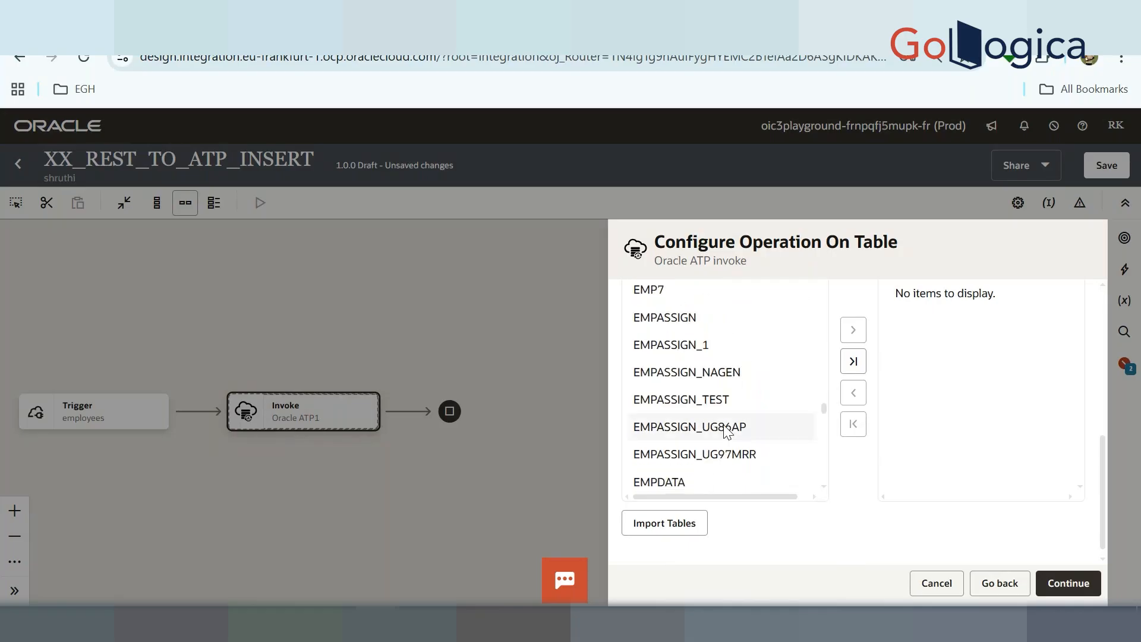
scroll(727, 432, down, 5)
scroll(715, 440, down, 4)
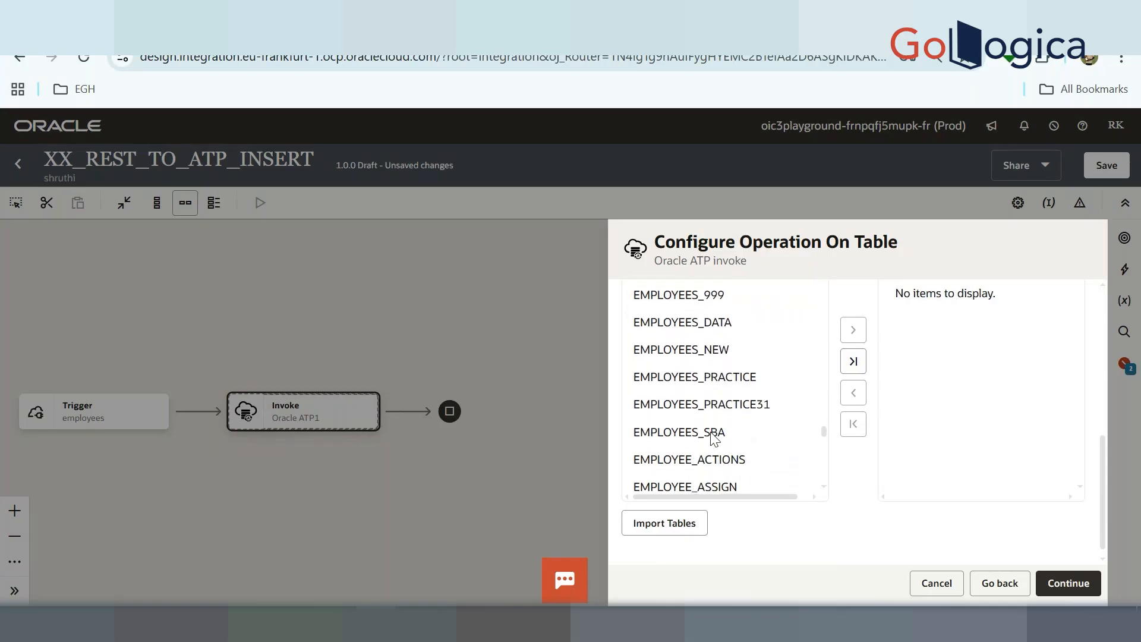
scroll(712, 437, up, 4)
scroll(712, 438, up, 2)
click(697, 429)
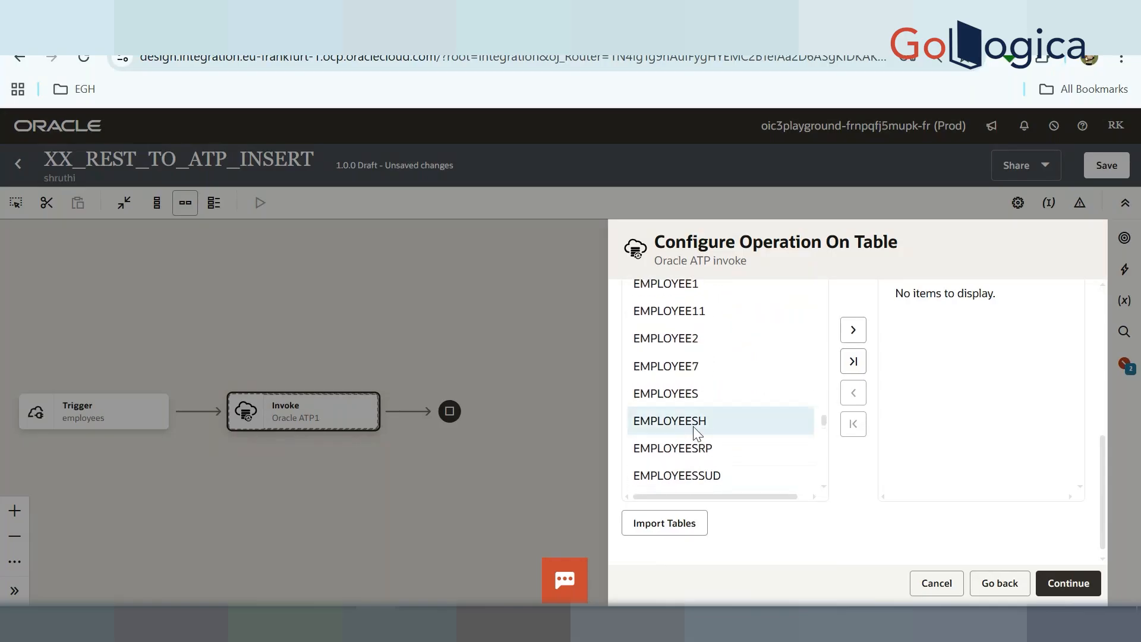
click(866, 339)
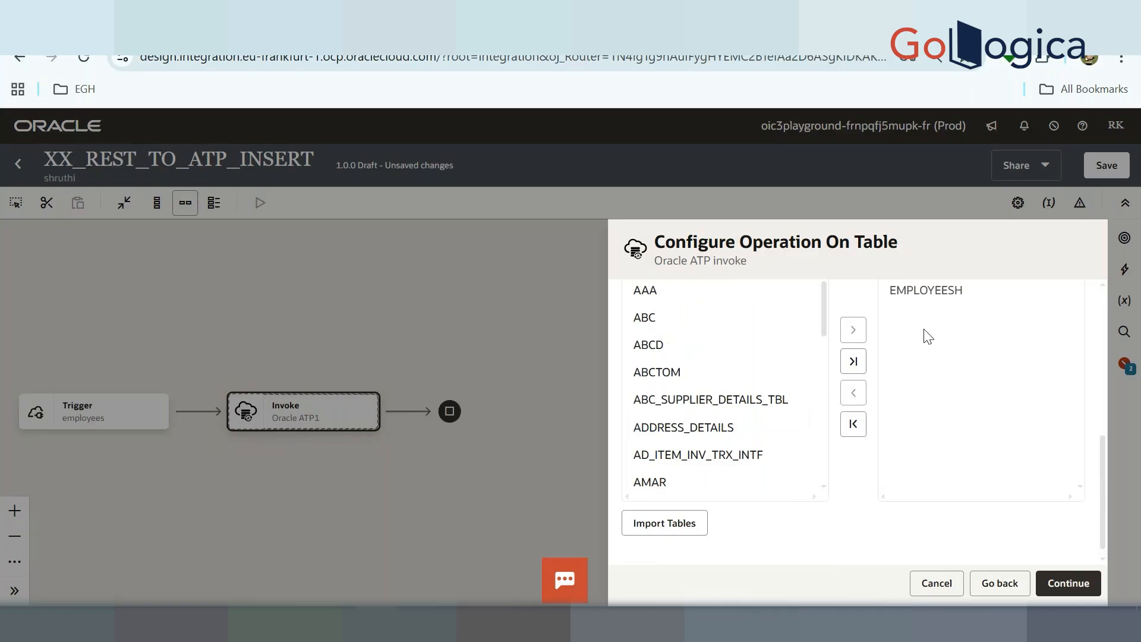
click(939, 293)
Import the EMPLOYEESH table definition and finish the ATP invoke wizard.
click(666, 524)
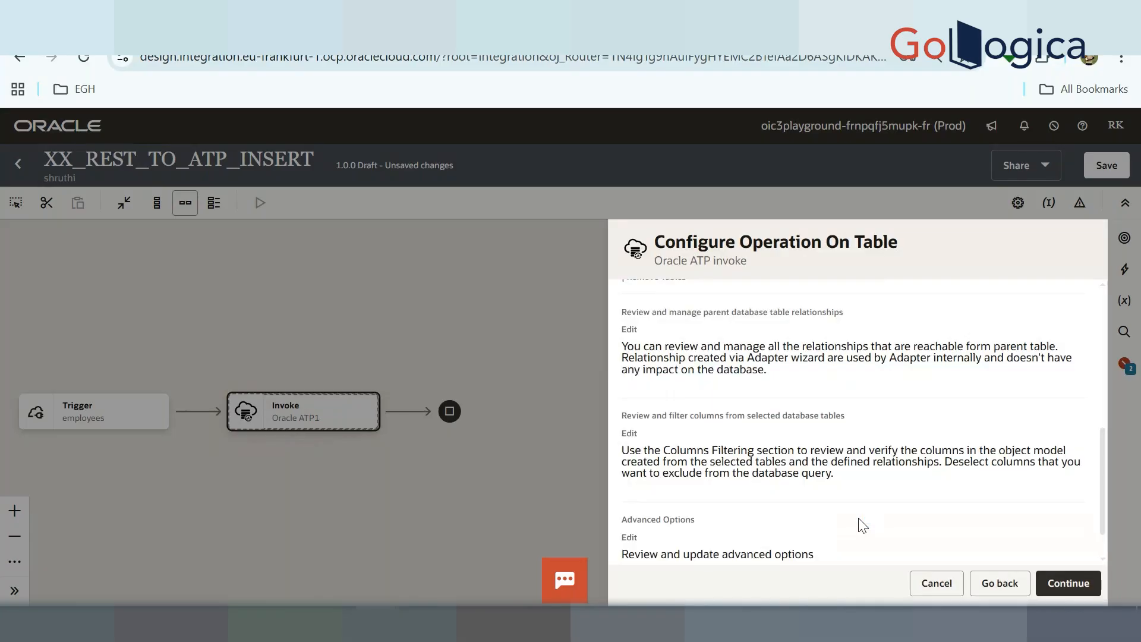
click(1064, 589)
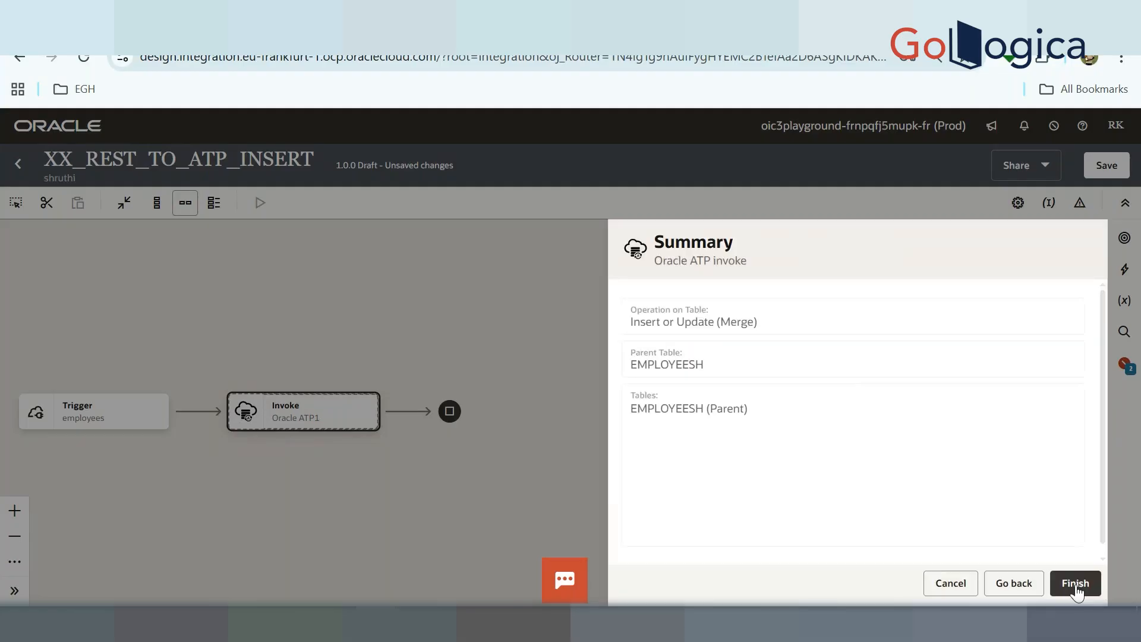
click(1076, 584)
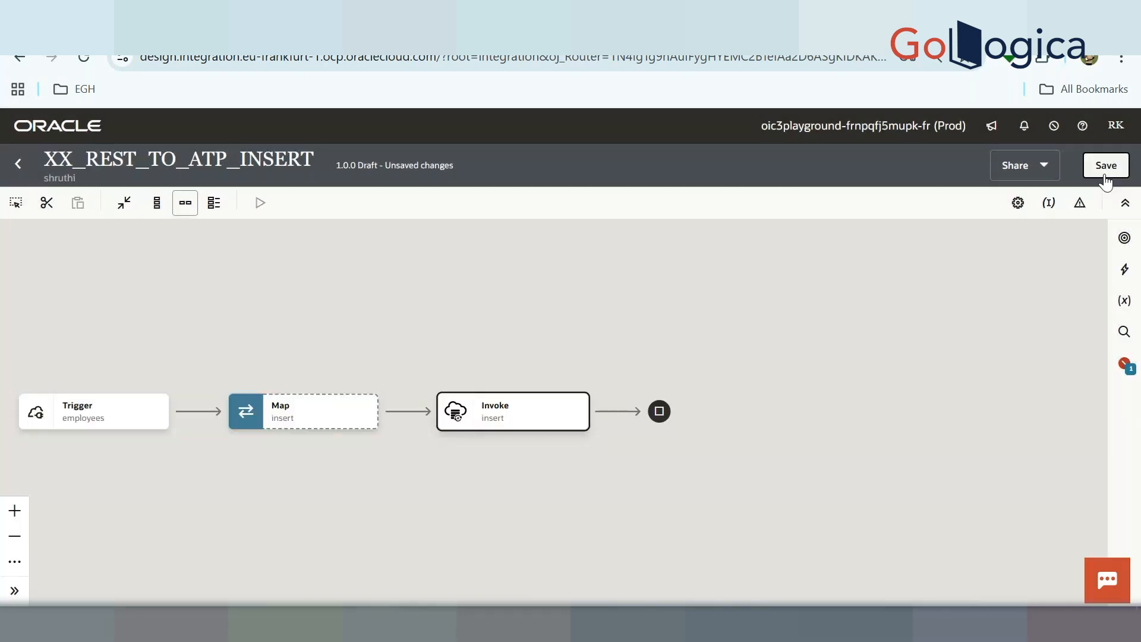
Save the integration and open the insert Map with the EMPLOYEESH target fields expanded.
click(1106, 173)
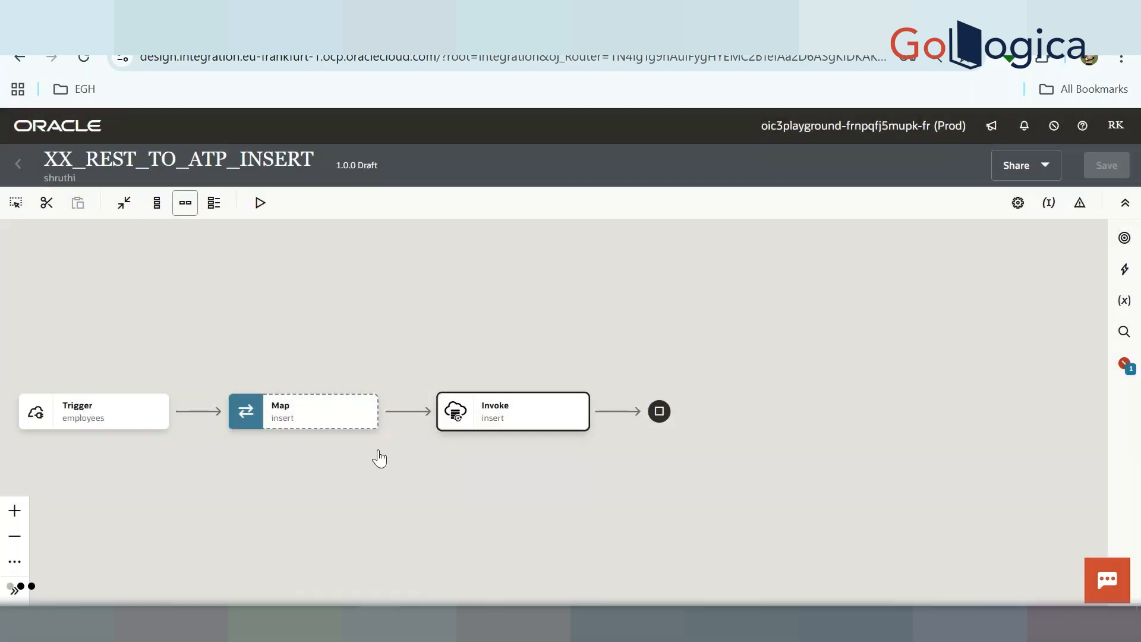
click(311, 422)
double_click(311, 426)
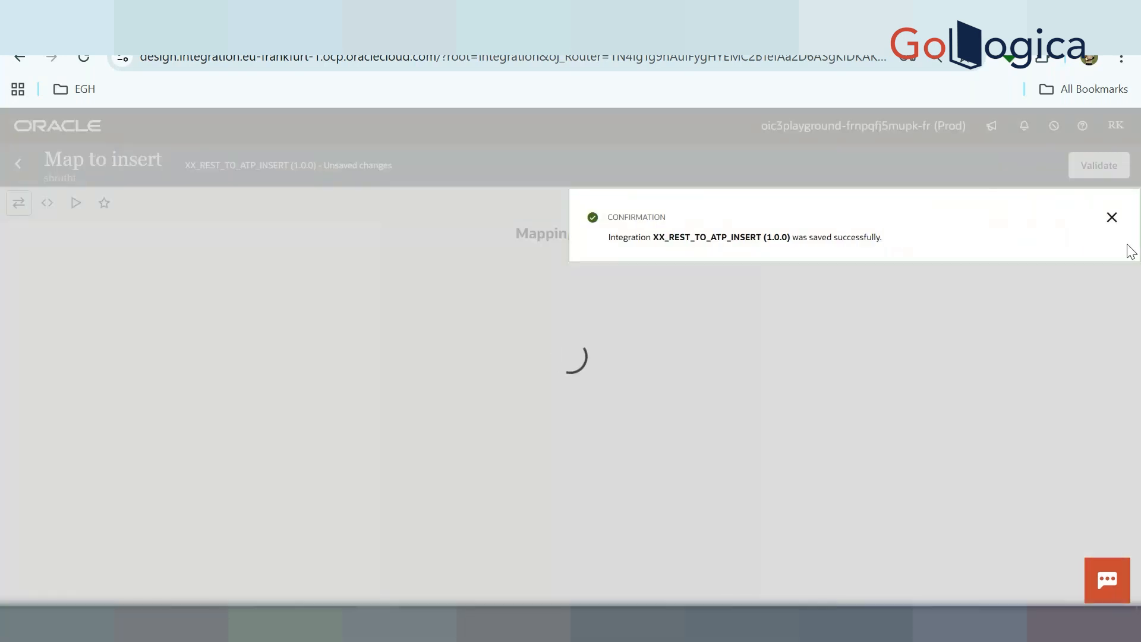
click(1116, 219)
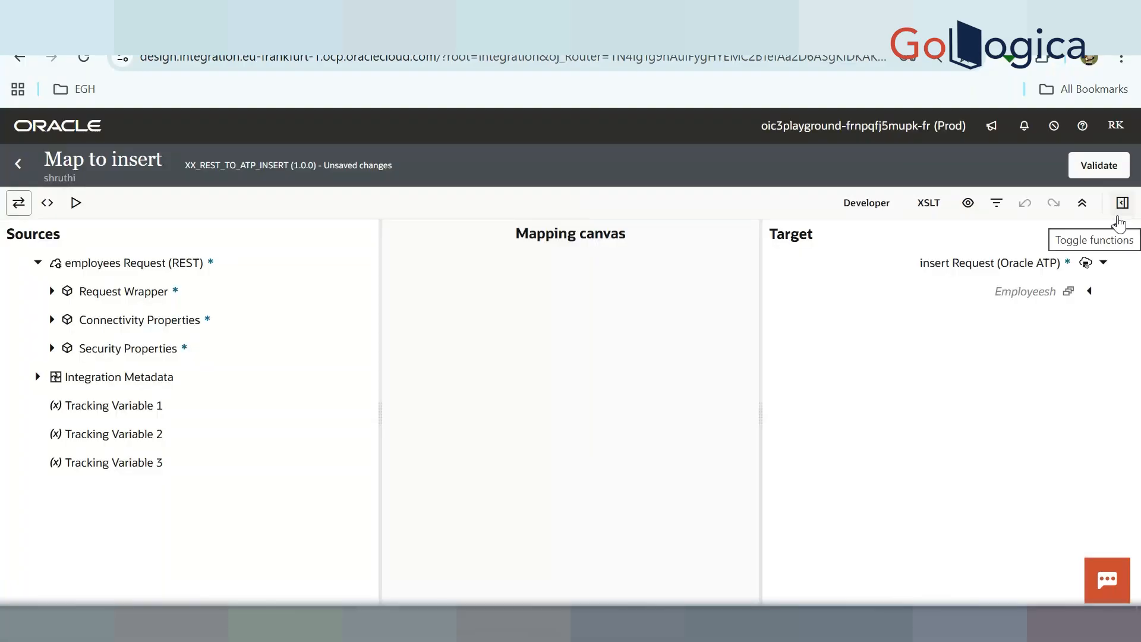
click(1089, 292)
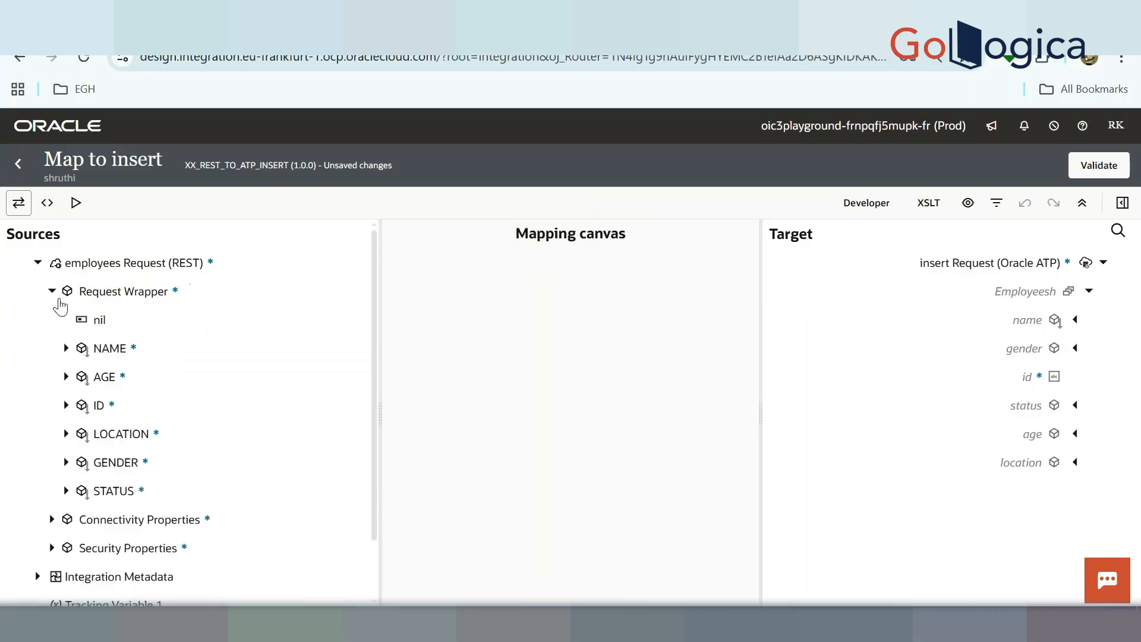
Map source NAME, AGE, ID, GENDER and LOCATION to the matching EMPLOYEESH fields.
drag(100, 351, 1019, 321)
drag(107, 377, 1032, 434)
drag(98, 405, 1035, 376)
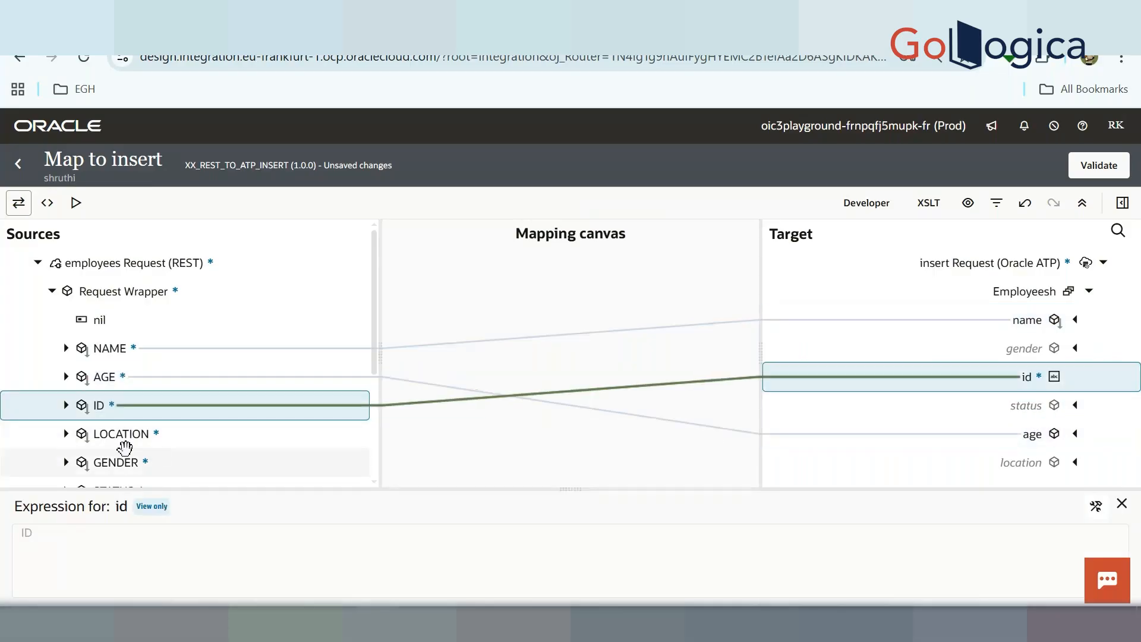
drag(123, 461, 1041, 345)
drag(141, 436, 1032, 450)
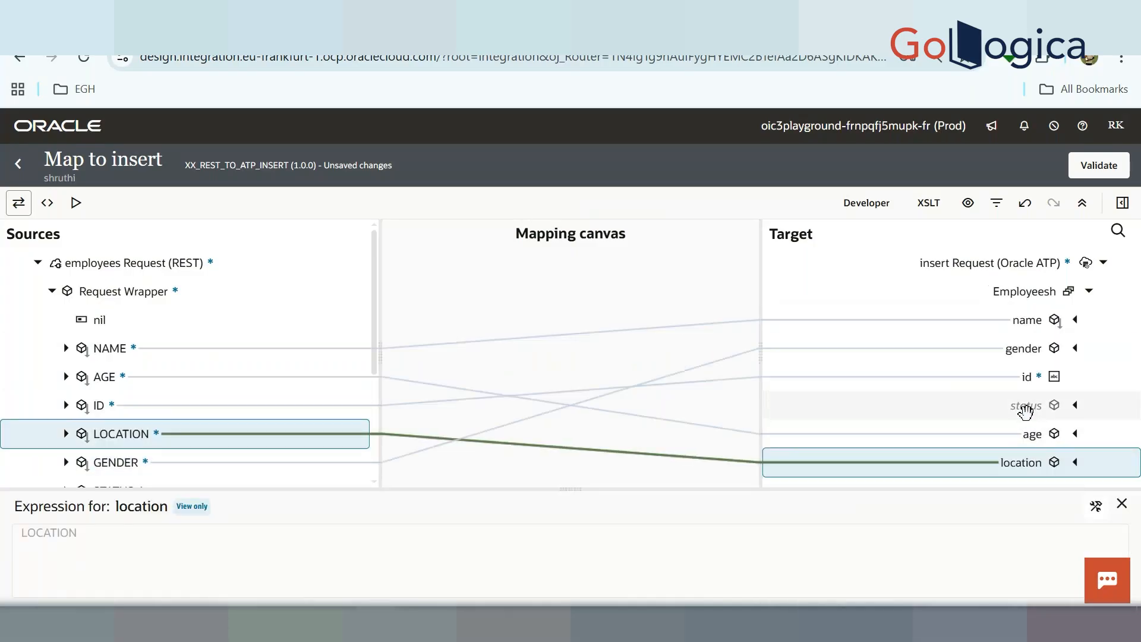
Set the status target to the constant 'N', validate the map, and return to the flow.
right_click(1027, 410)
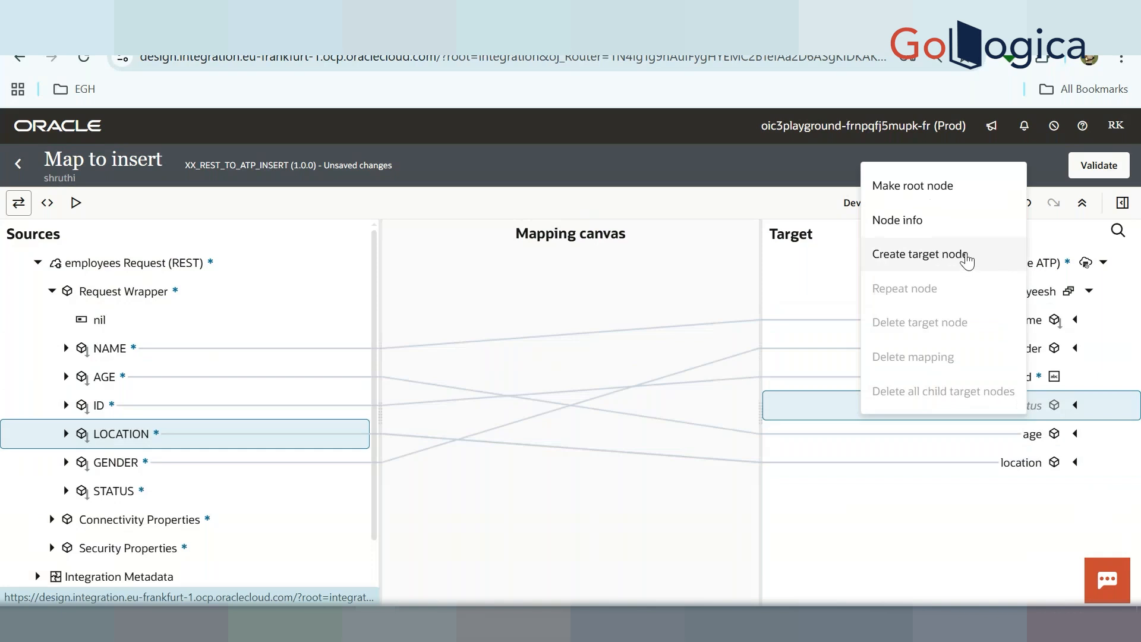
click(986, 262)
click(1096, 507)
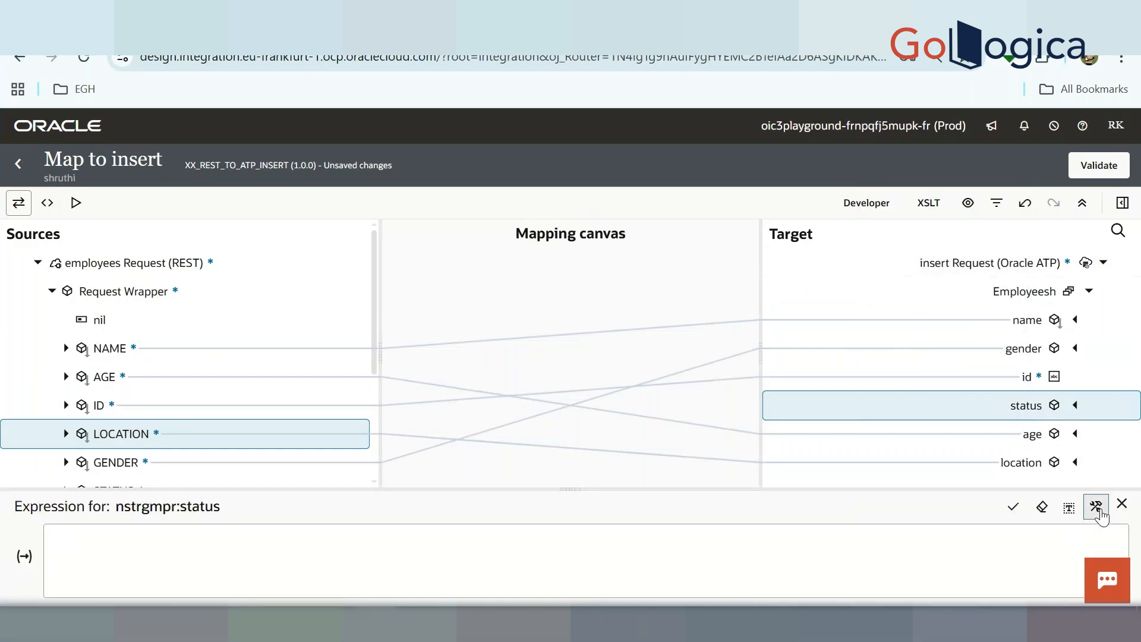
click(1010, 551)
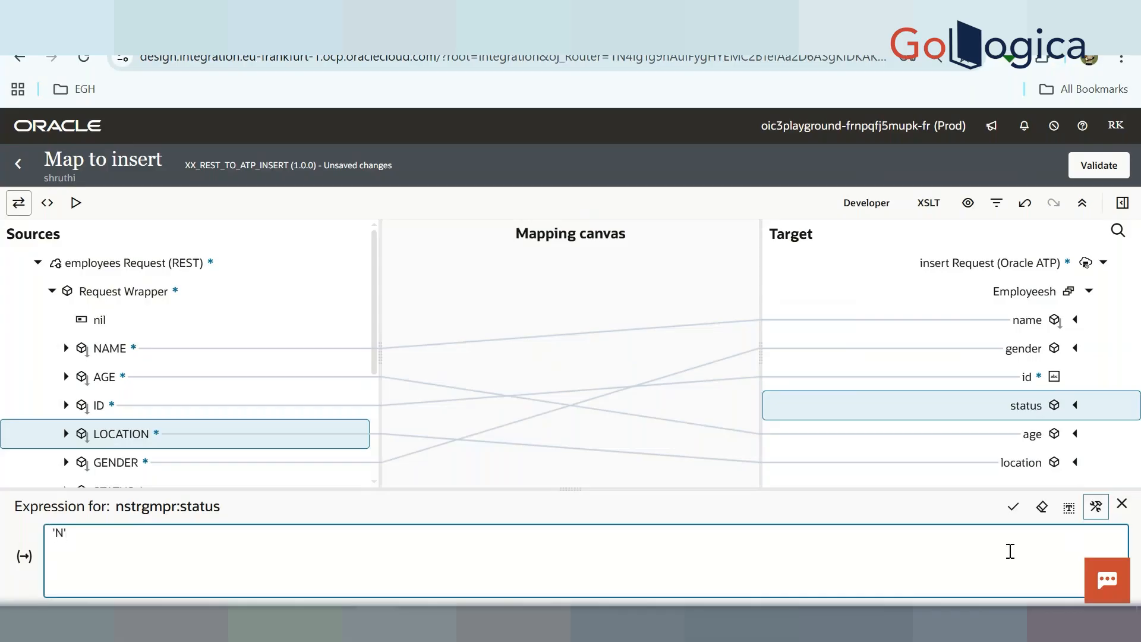
click(1013, 507)
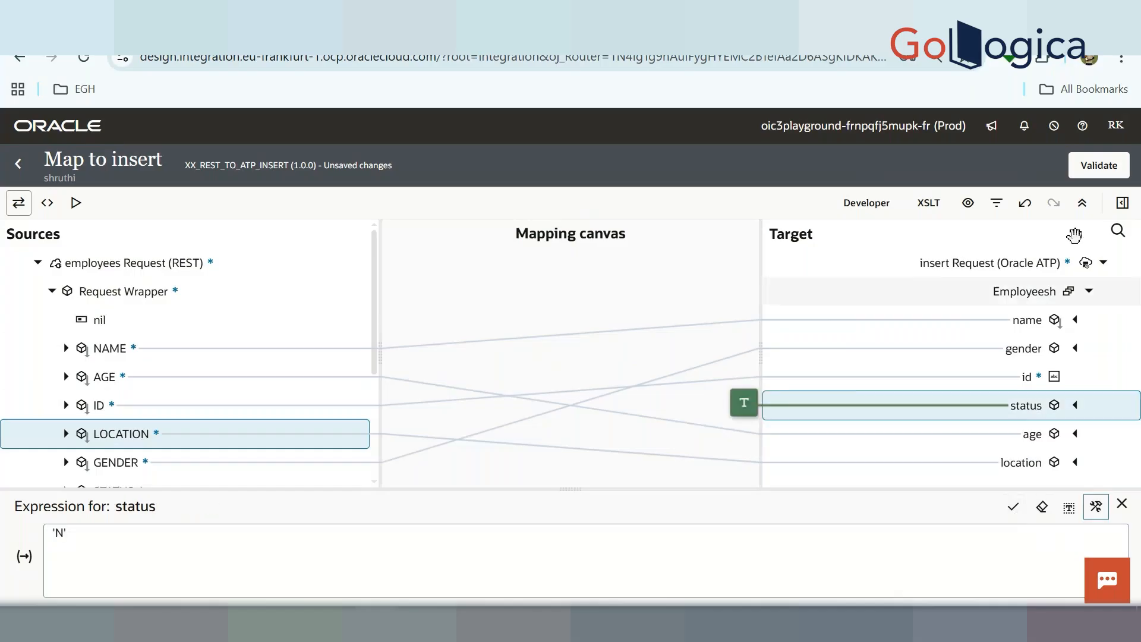
click(1091, 173)
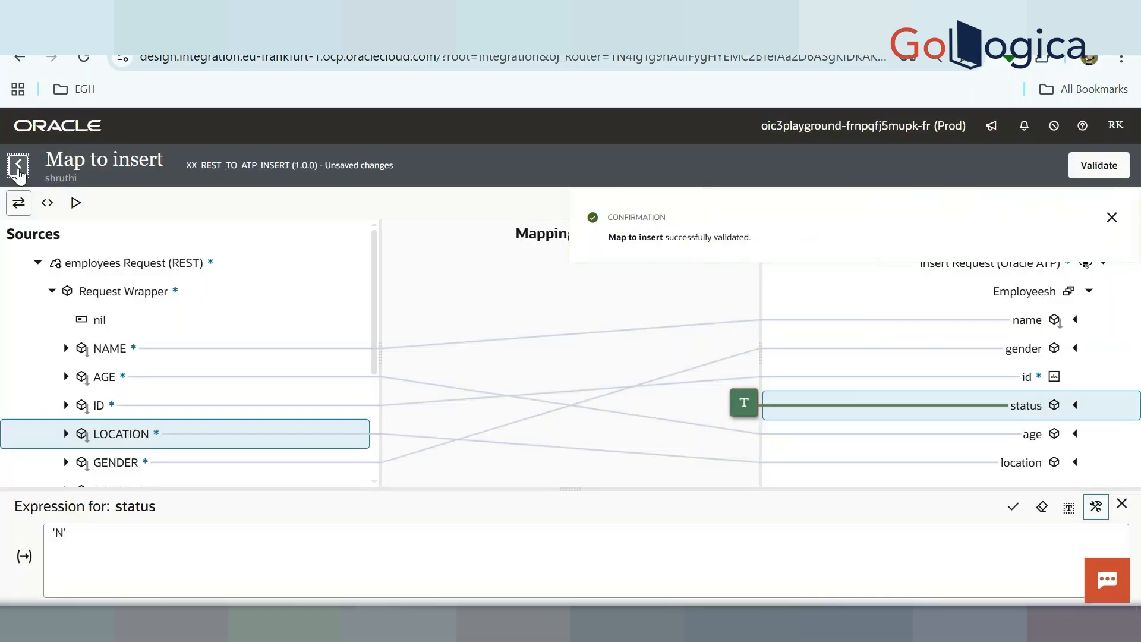
click(18, 167)
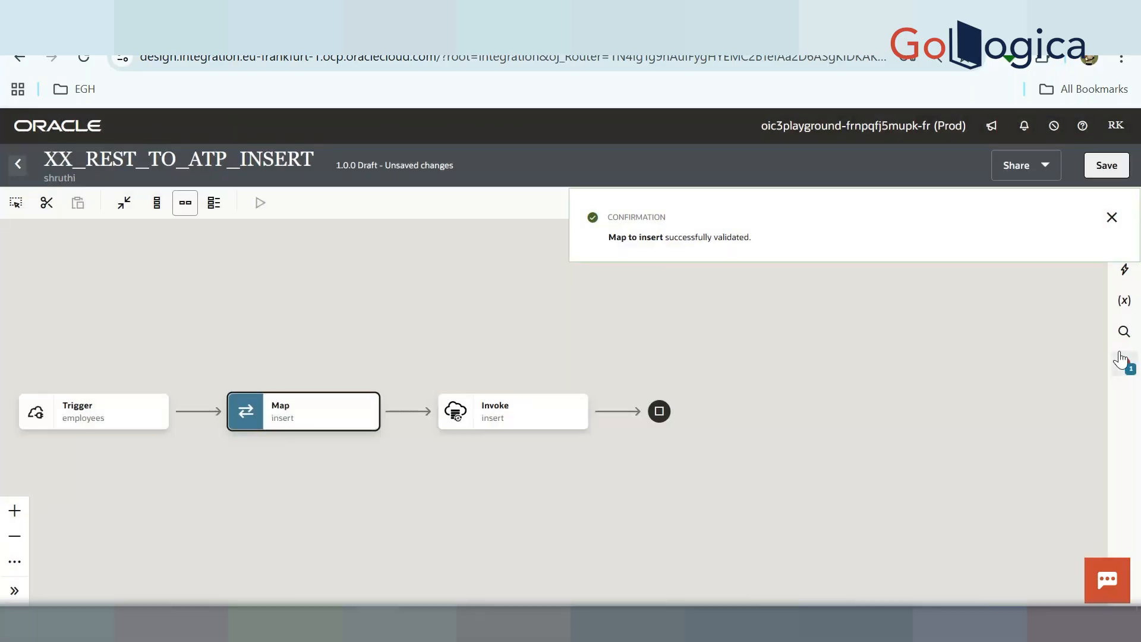
Make ID the primary business identifier, then save and close XX_REST_TO_ATP_INSERT.
click(1122, 361)
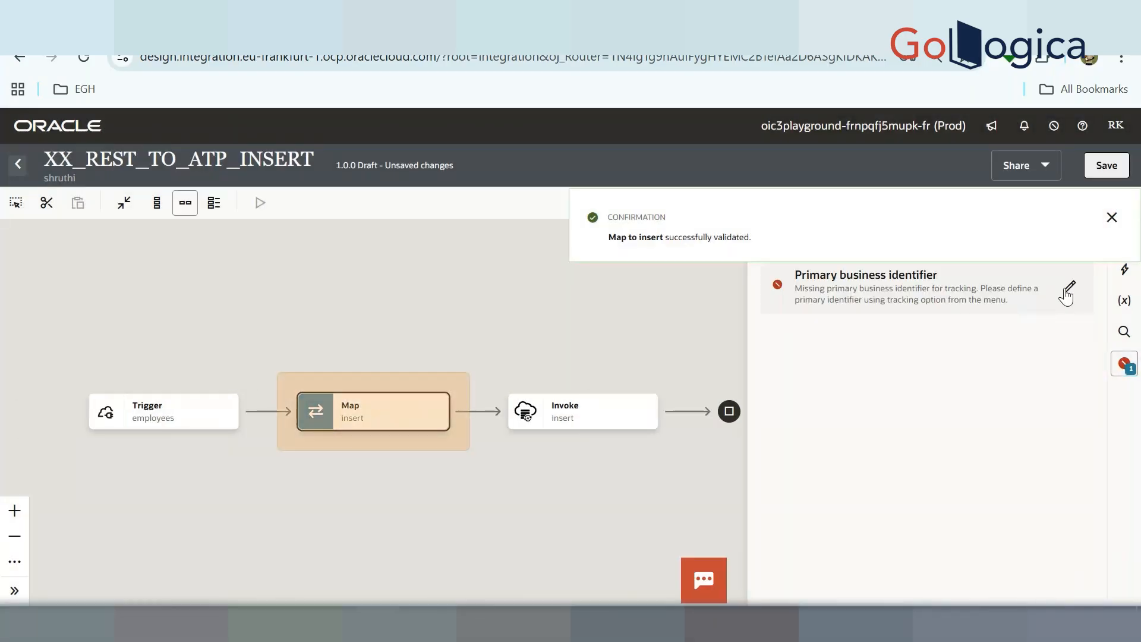
click(1072, 290)
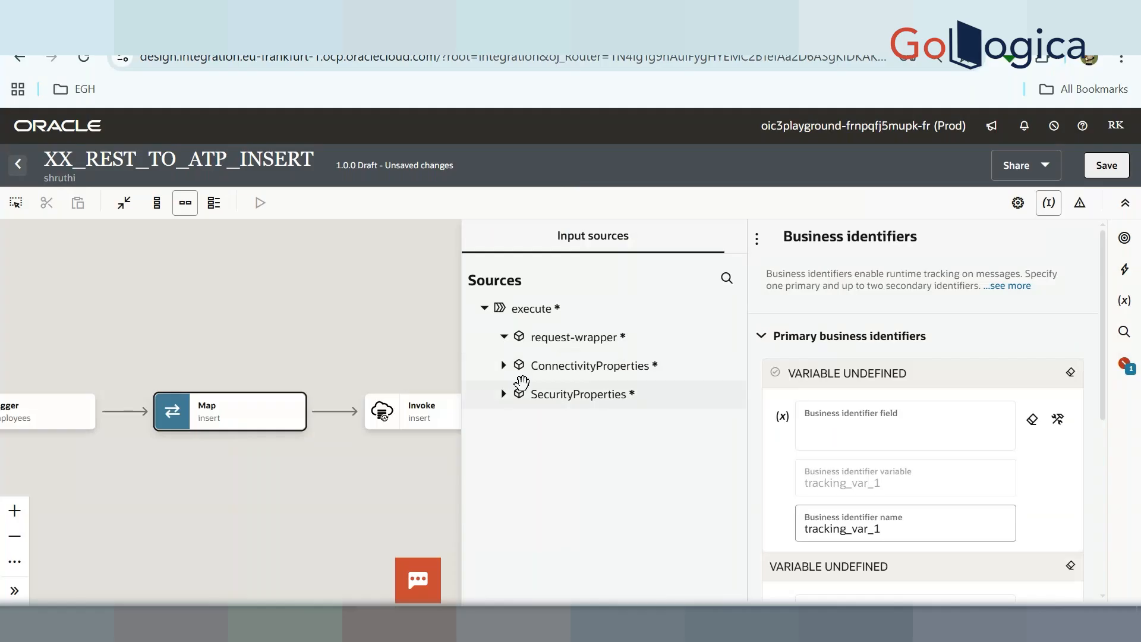
drag(550, 451, 839, 429)
click(1103, 171)
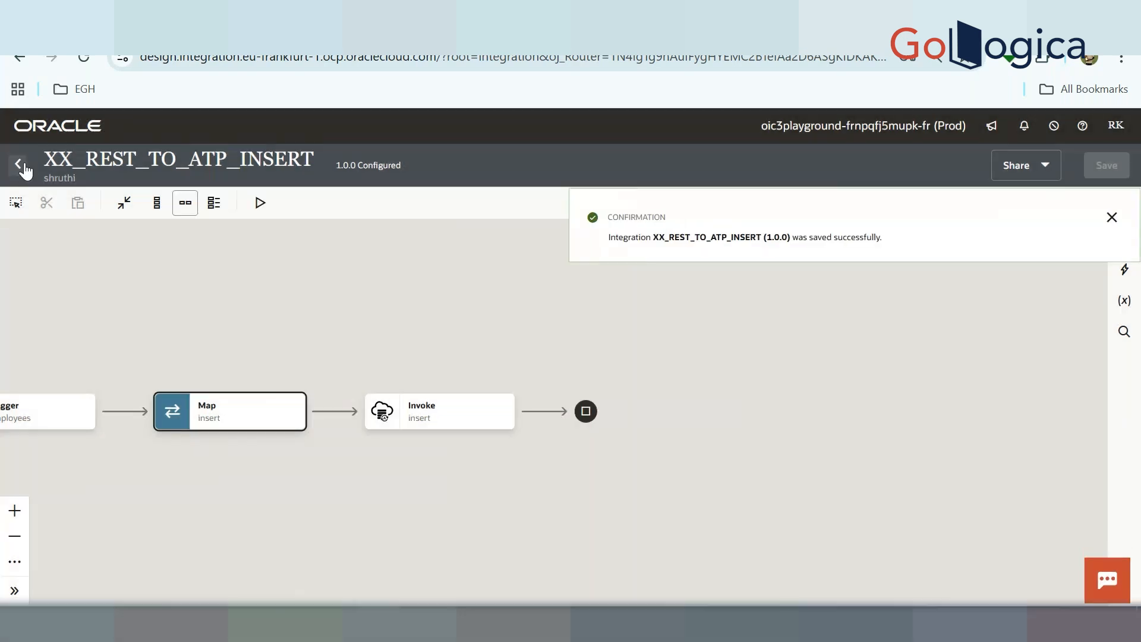
click(23, 164)
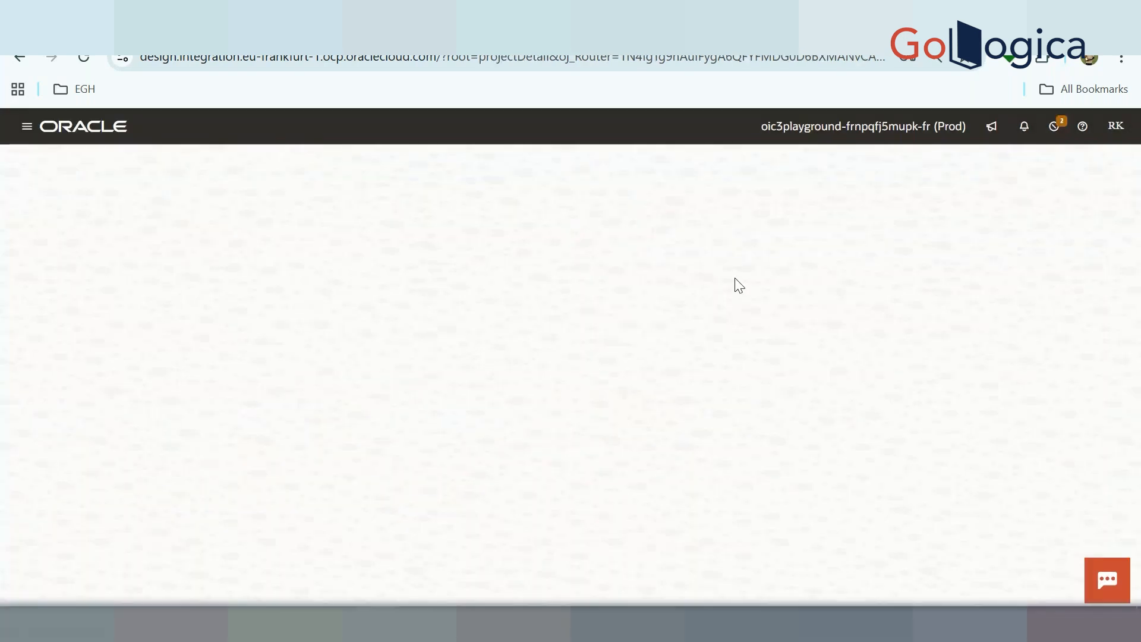
click(551, 391)
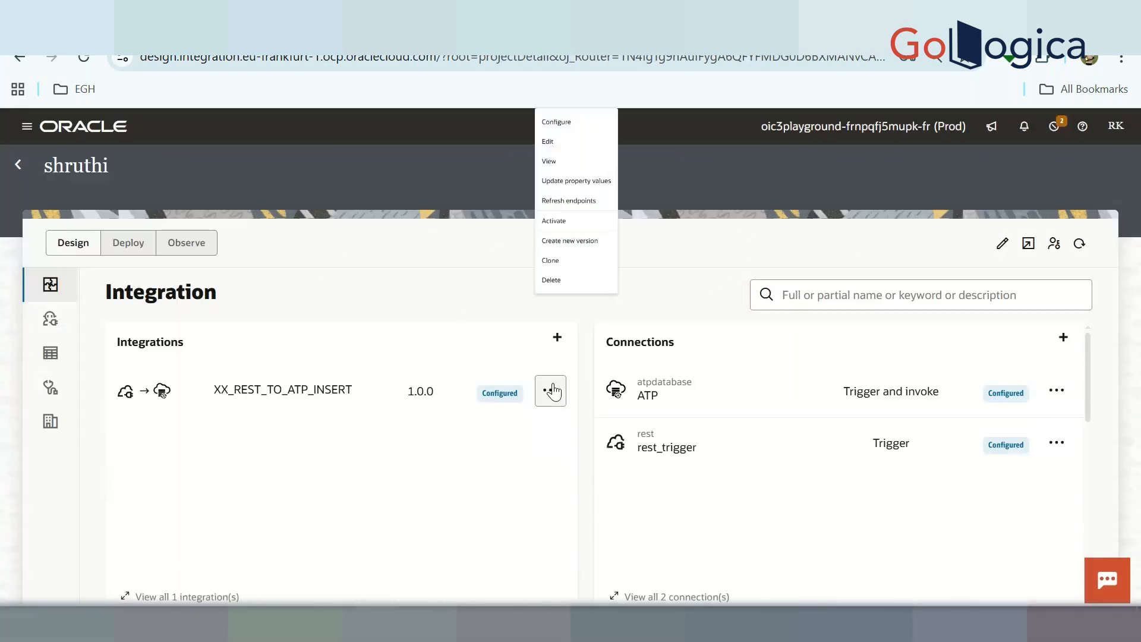
click(585, 306)
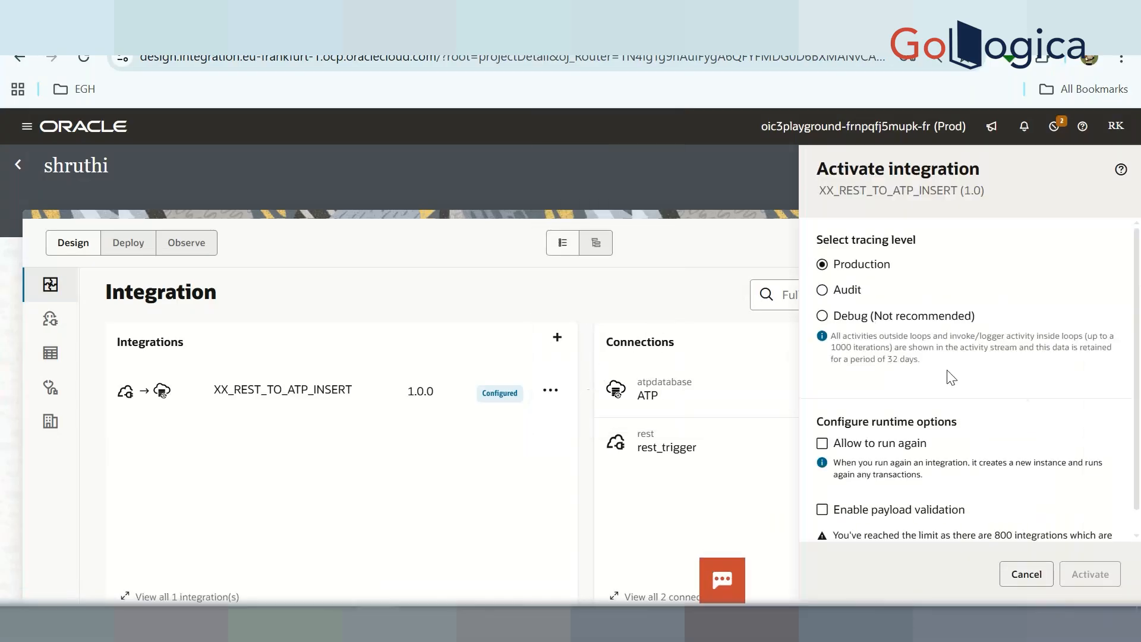
click(847, 320)
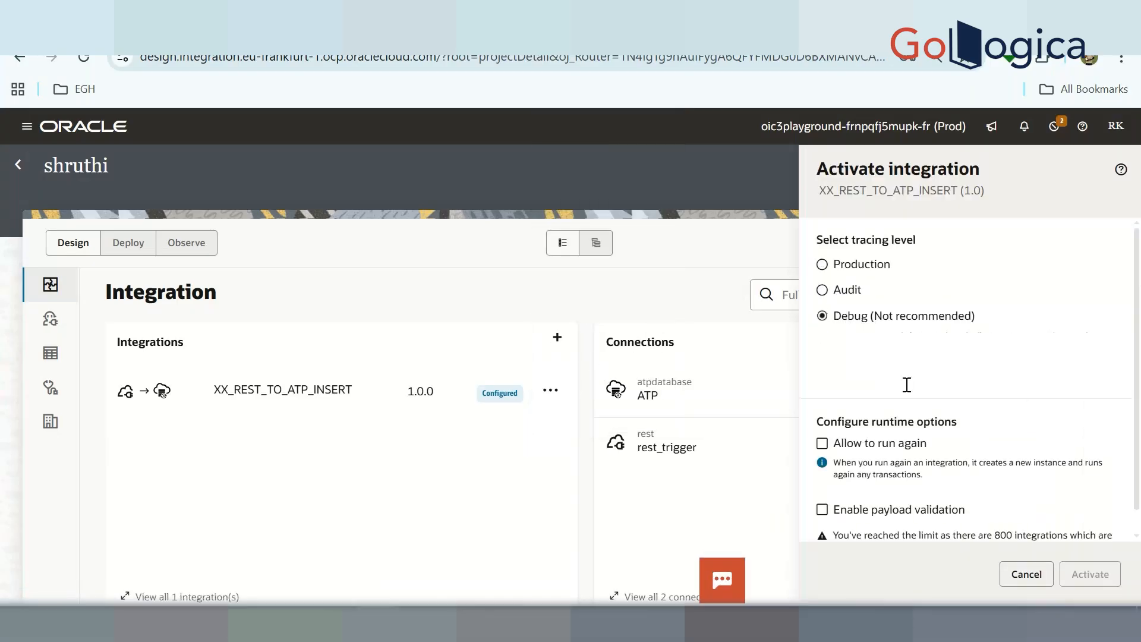
click(1022, 575)
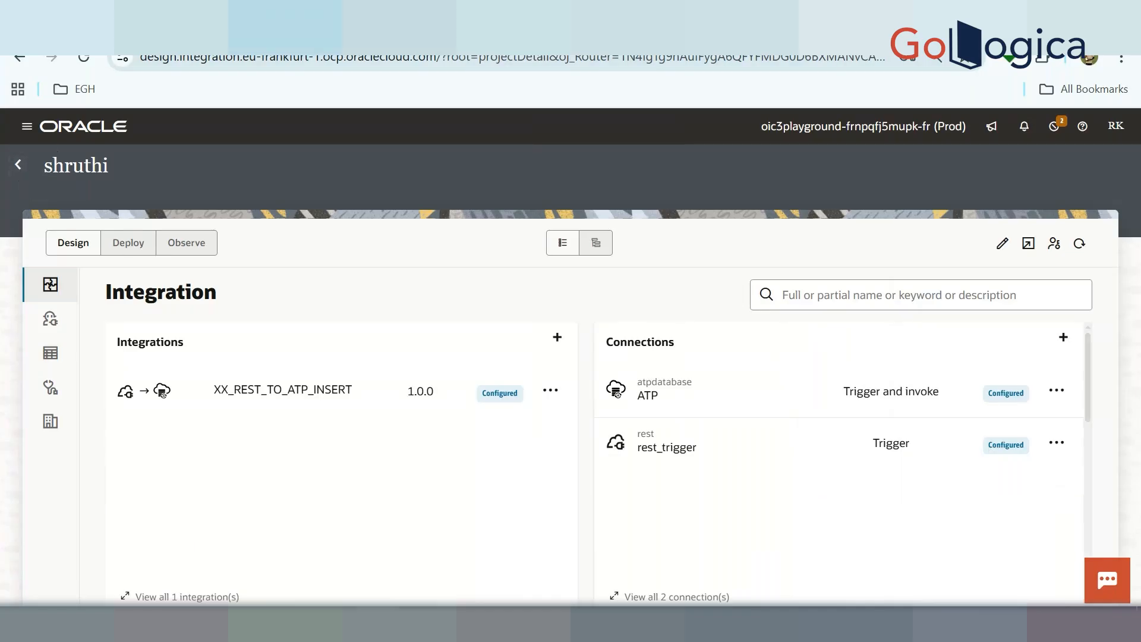
right_click(877, 13)
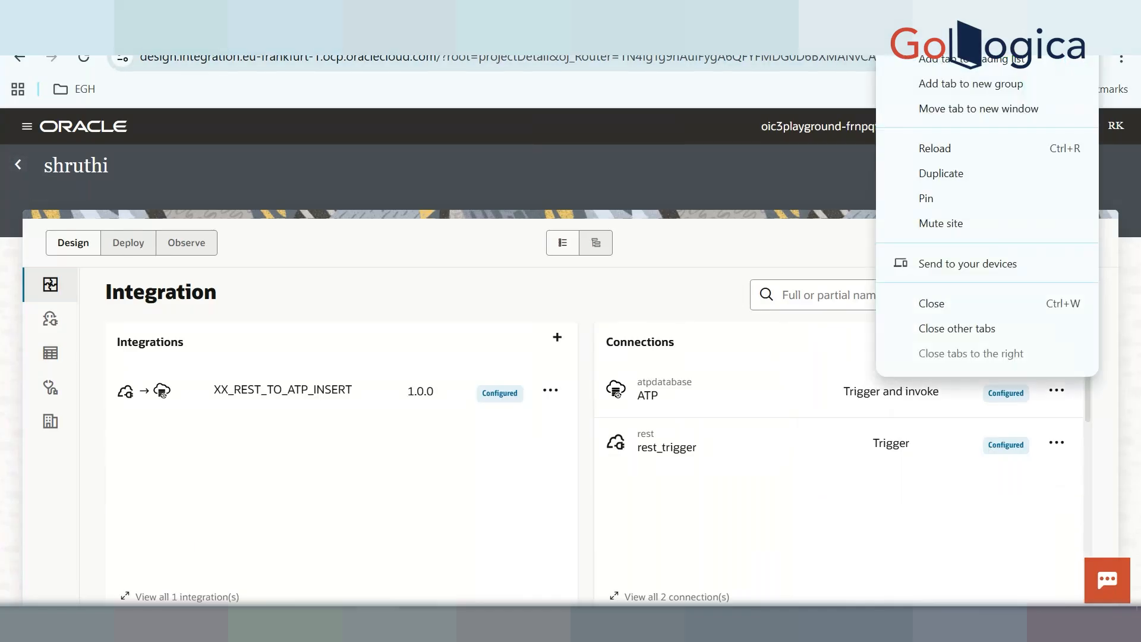
click(946, 177)
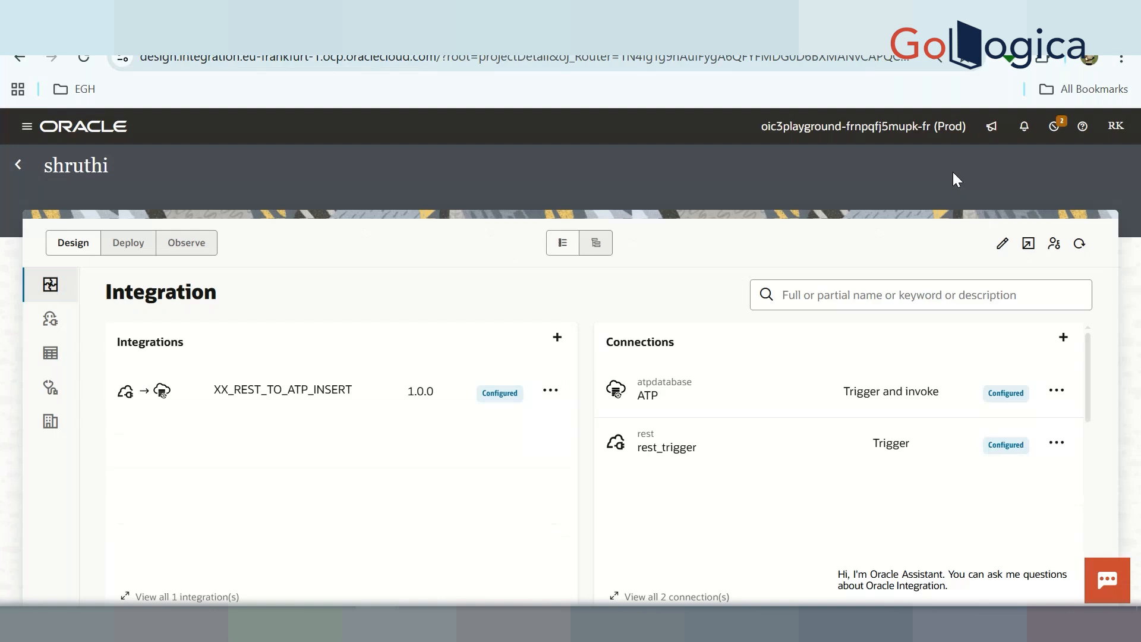
Go to Design > Integrations and deactivate the first two active integrations.
click(24, 128)
click(66, 237)
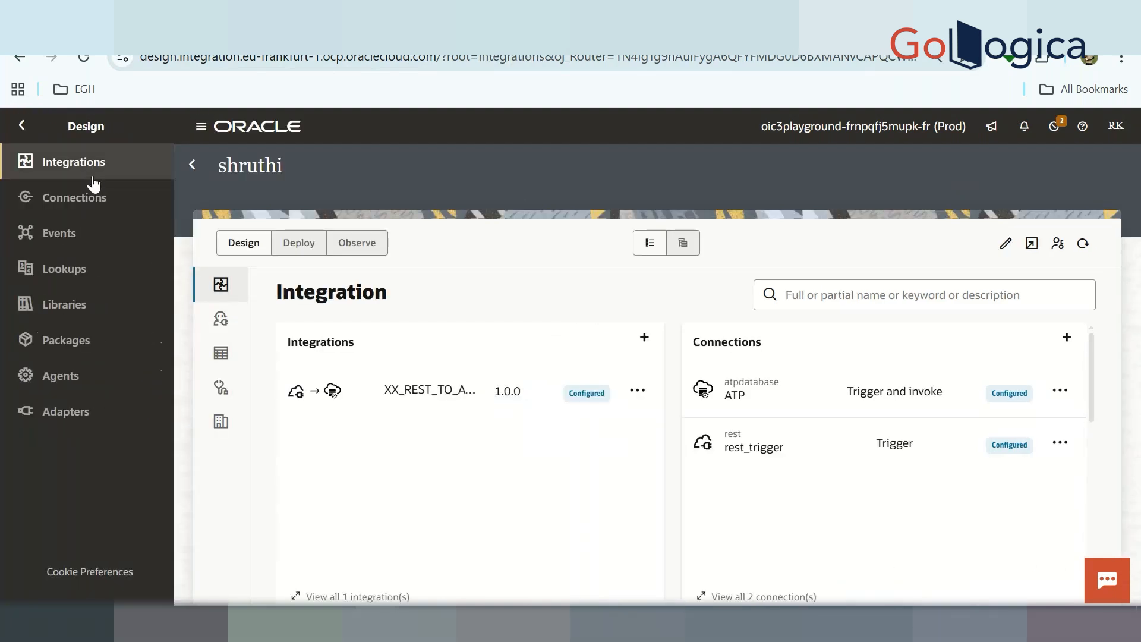
click(92, 177)
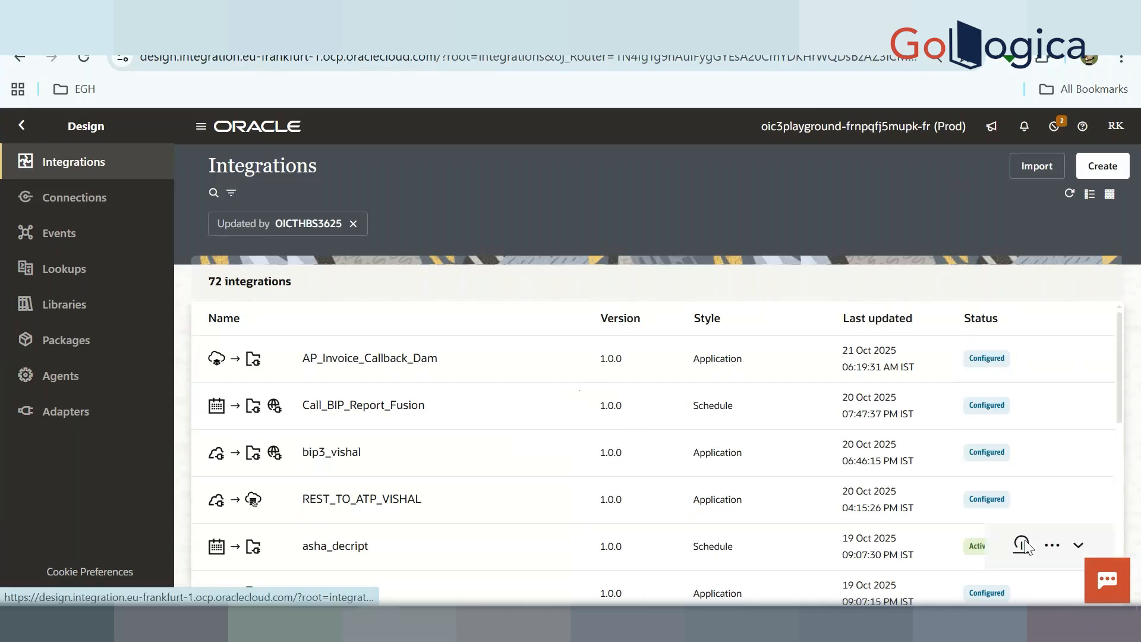
click(1022, 544)
click(736, 440)
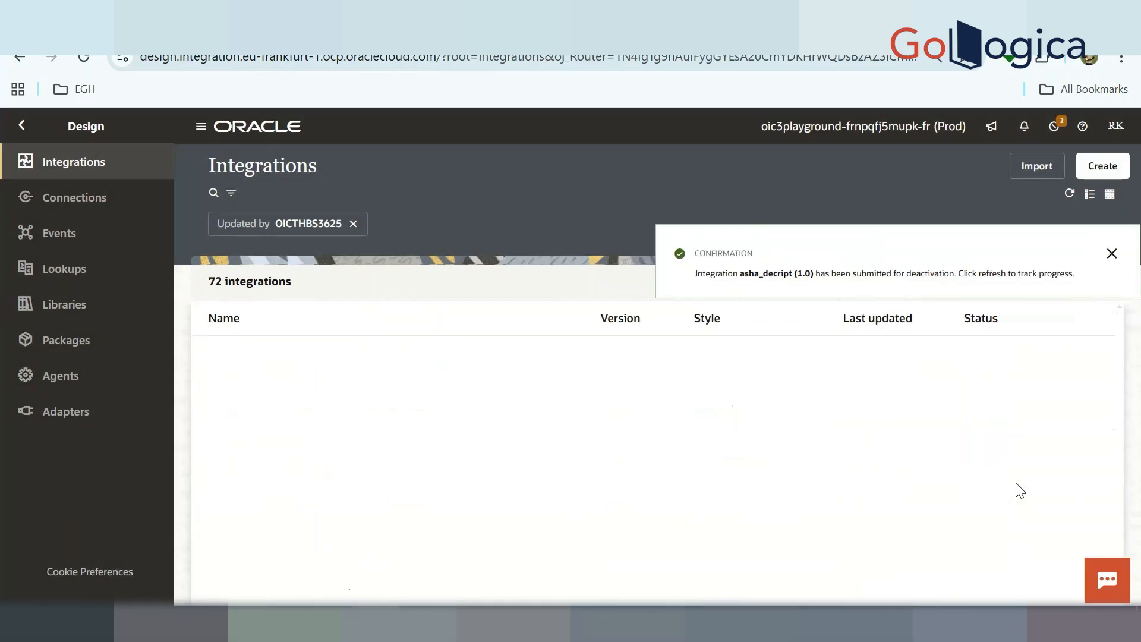
scroll(1018, 490, down, 3)
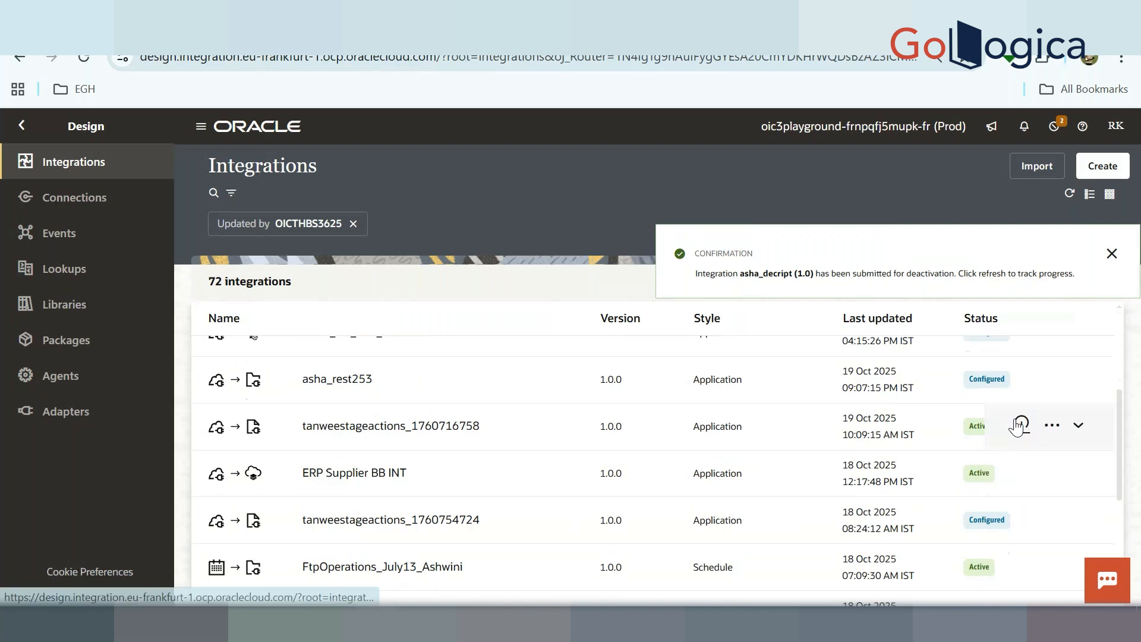
click(1021, 424)
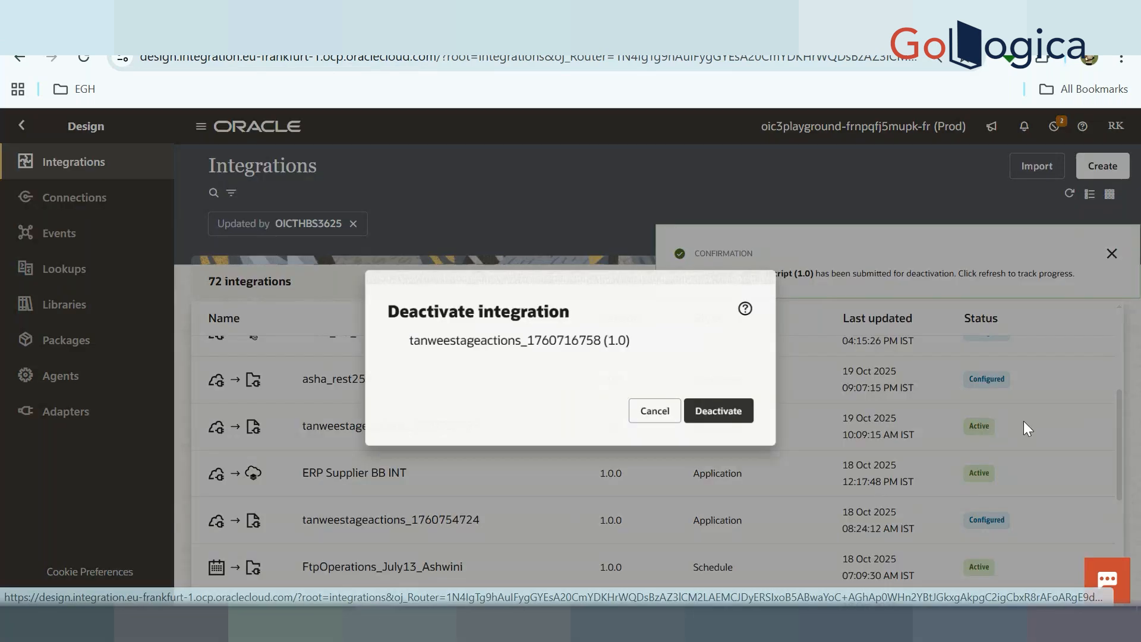
click(725, 420)
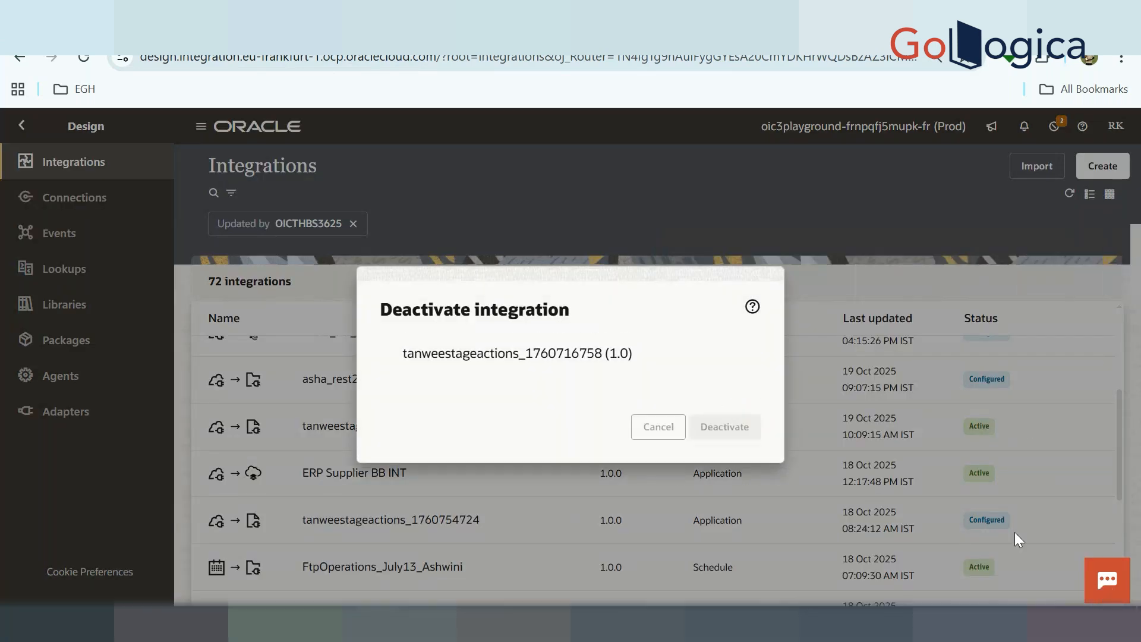
Deactivate ftpdect, another active FTP integration, and ERP Supplier BB INT.
scroll(1021, 531, down, 4)
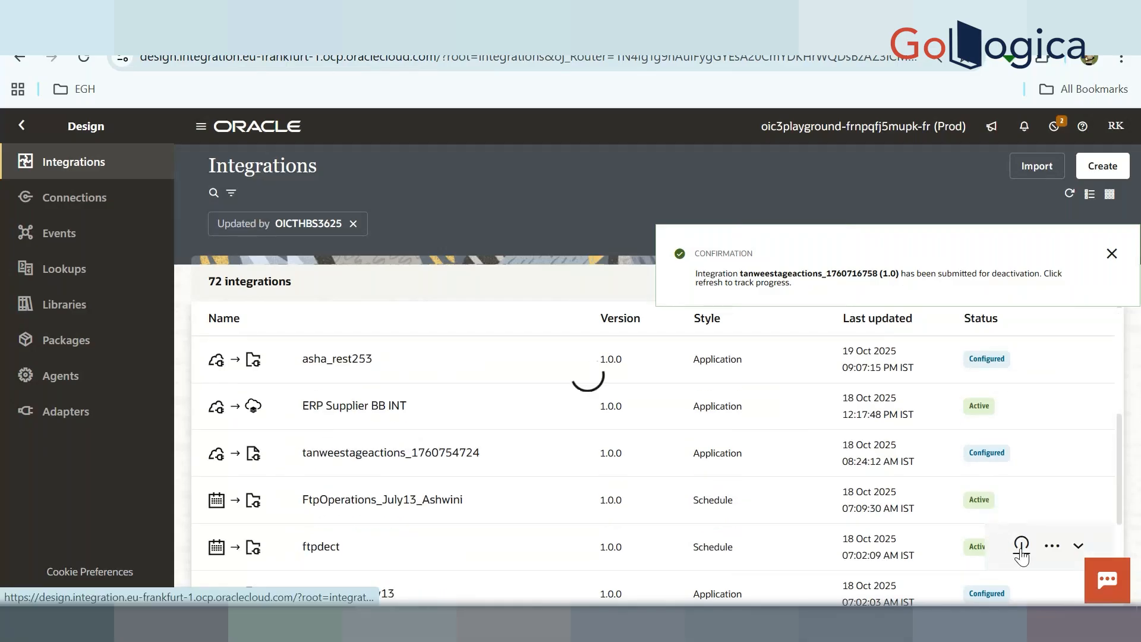
click(1021, 545)
click(739, 440)
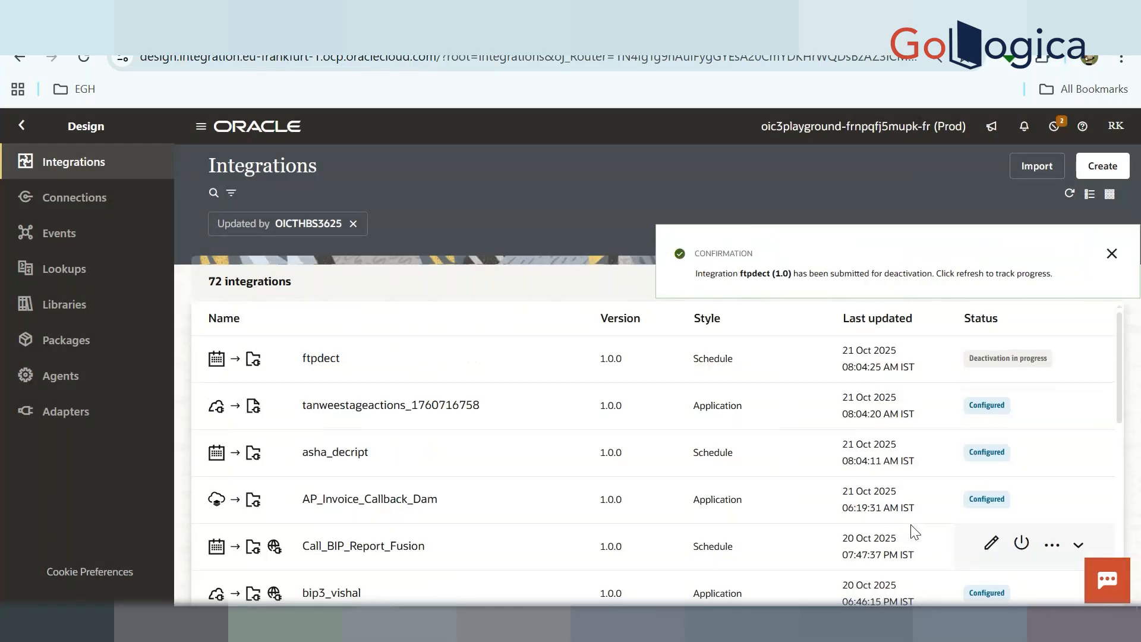
scroll(914, 532, down, 6)
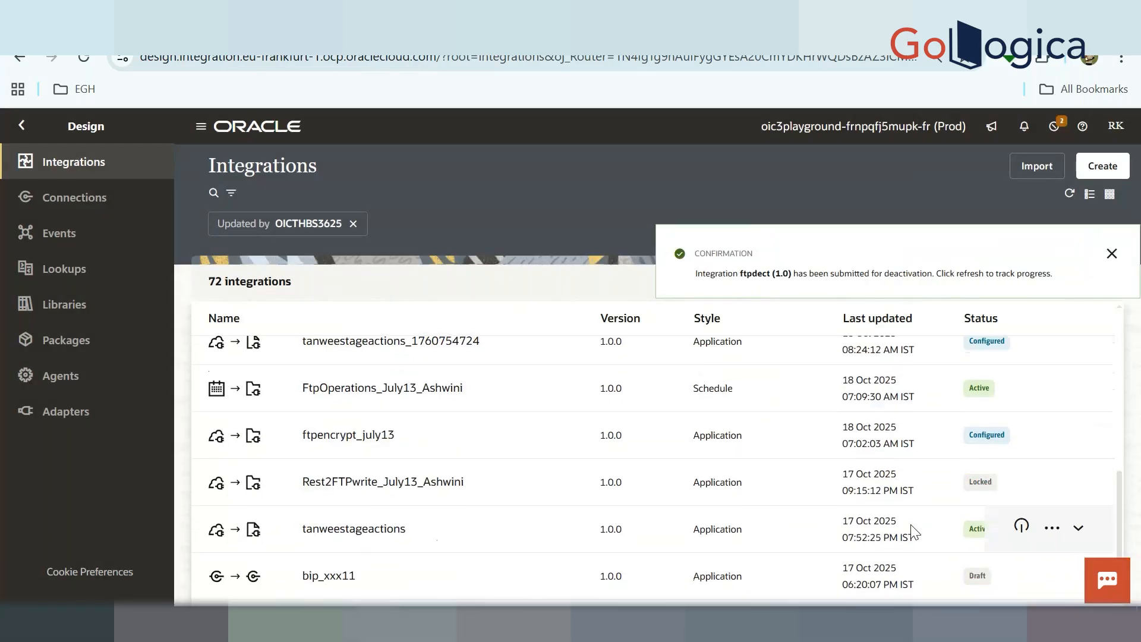
click(1024, 385)
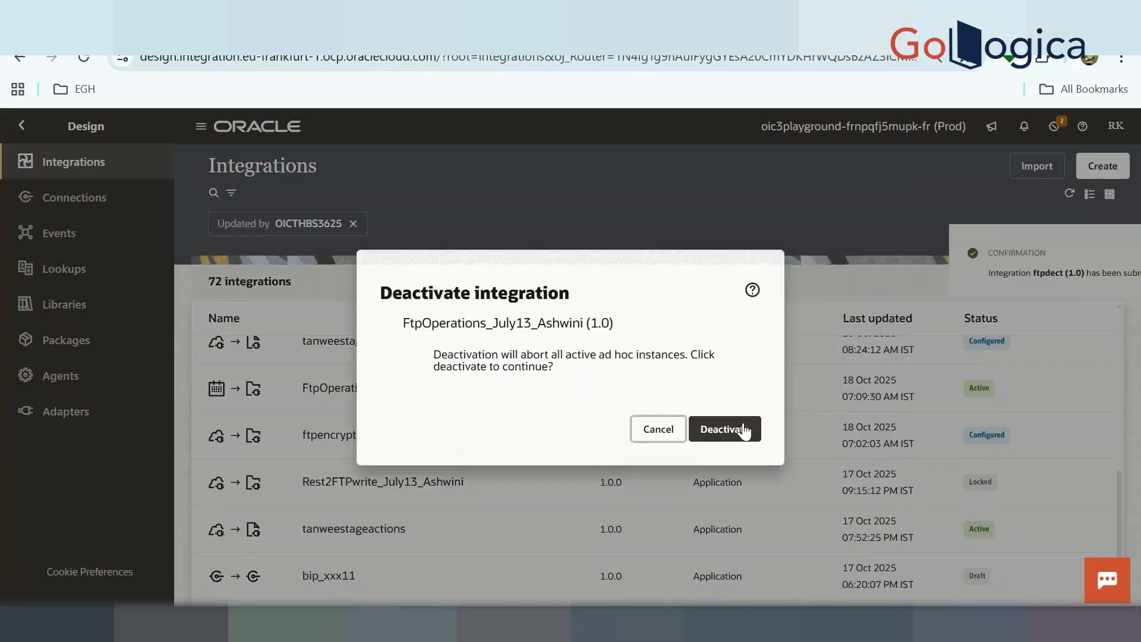
click(744, 429)
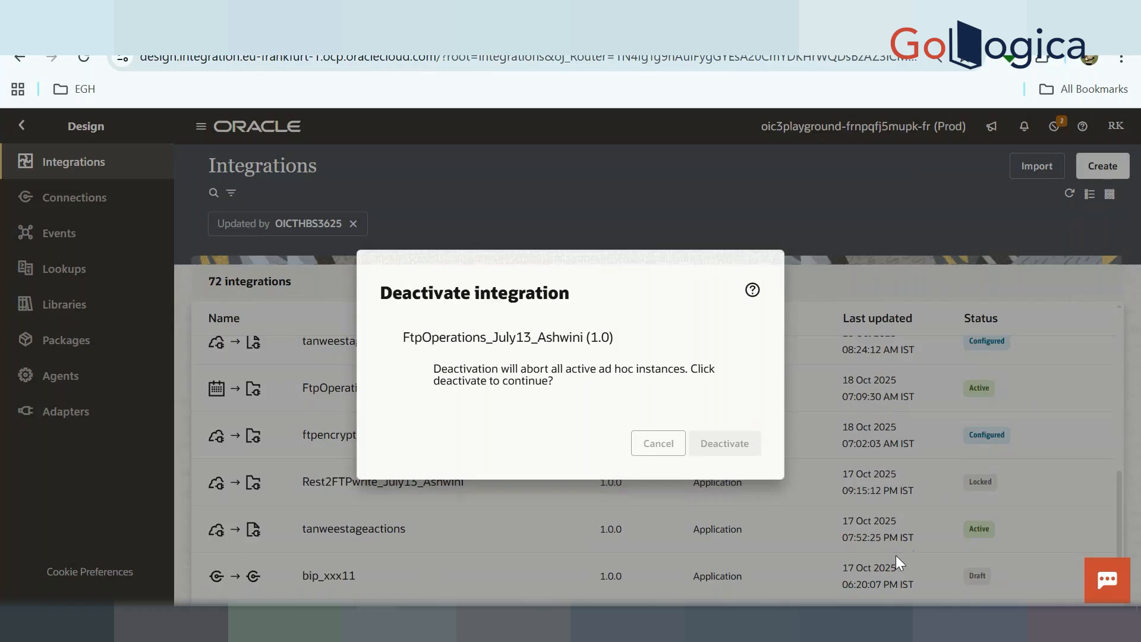
scroll(1019, 512, down, 5)
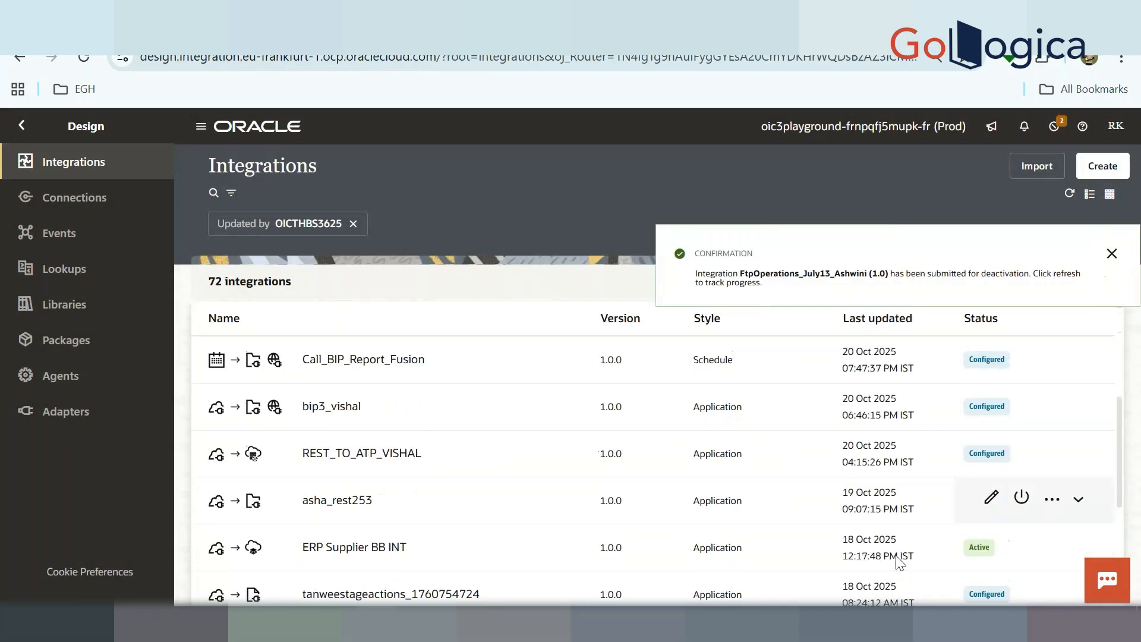
click(1022, 505)
click(715, 416)
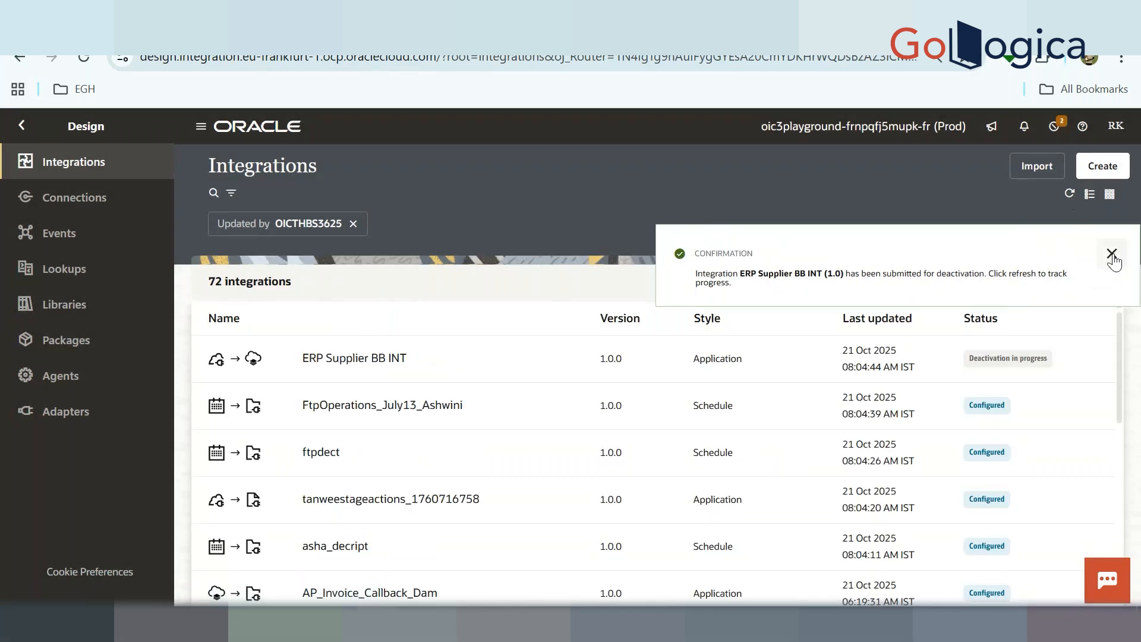
click(1110, 253)
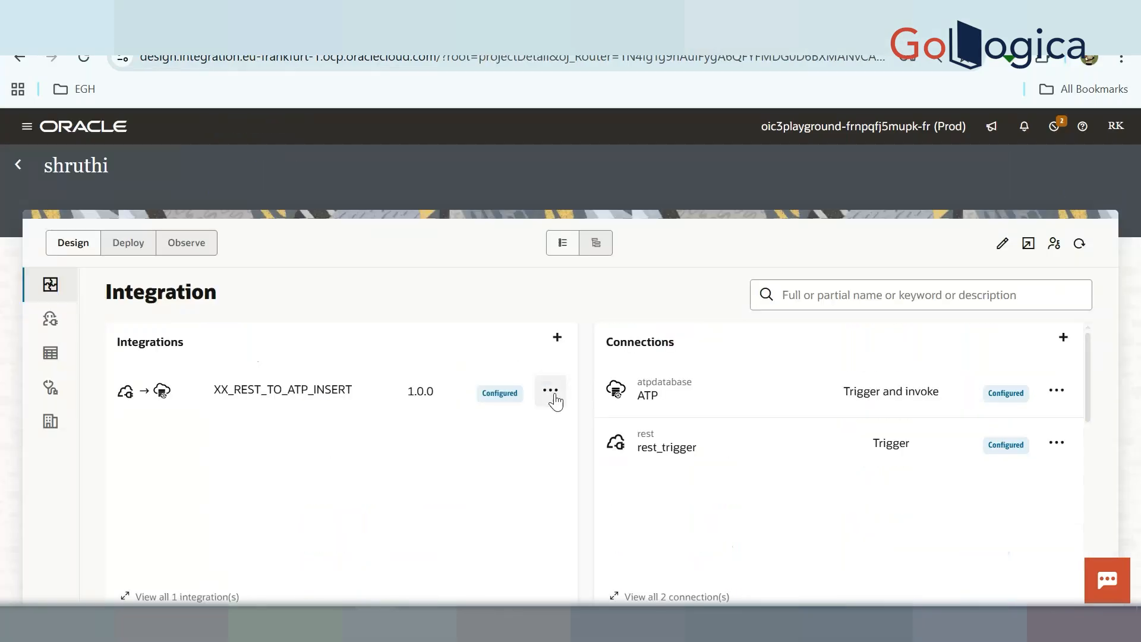
Activate XX_REST_TO_ATP_INSERT with Debug tracing and refresh to confirm it shows Active.
click(550, 391)
click(584, 312)
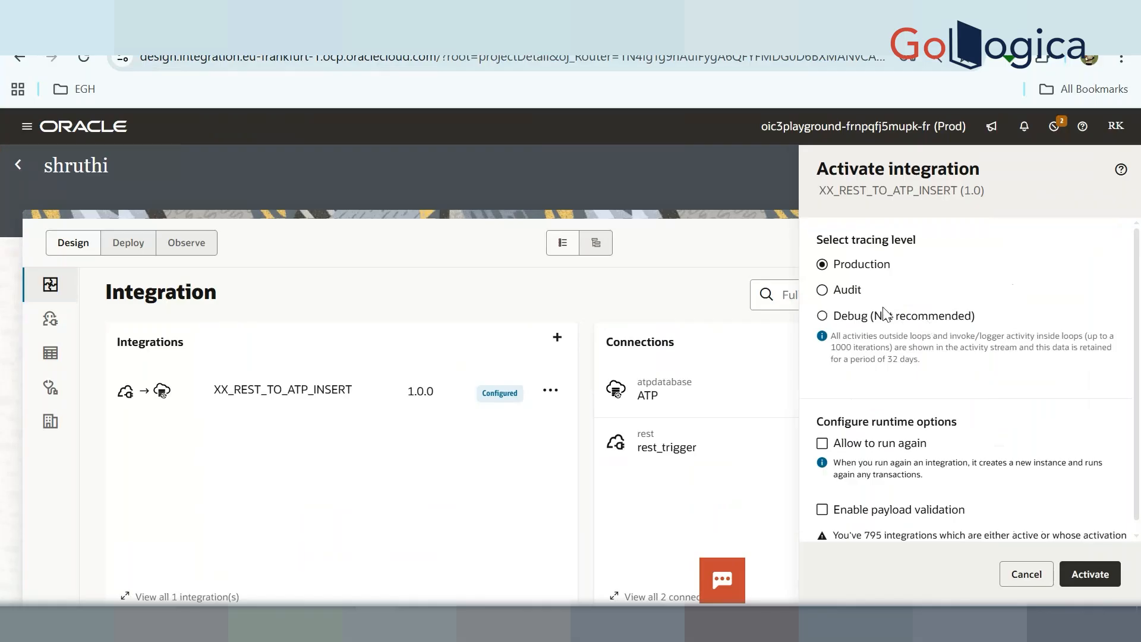
click(890, 316)
click(1089, 574)
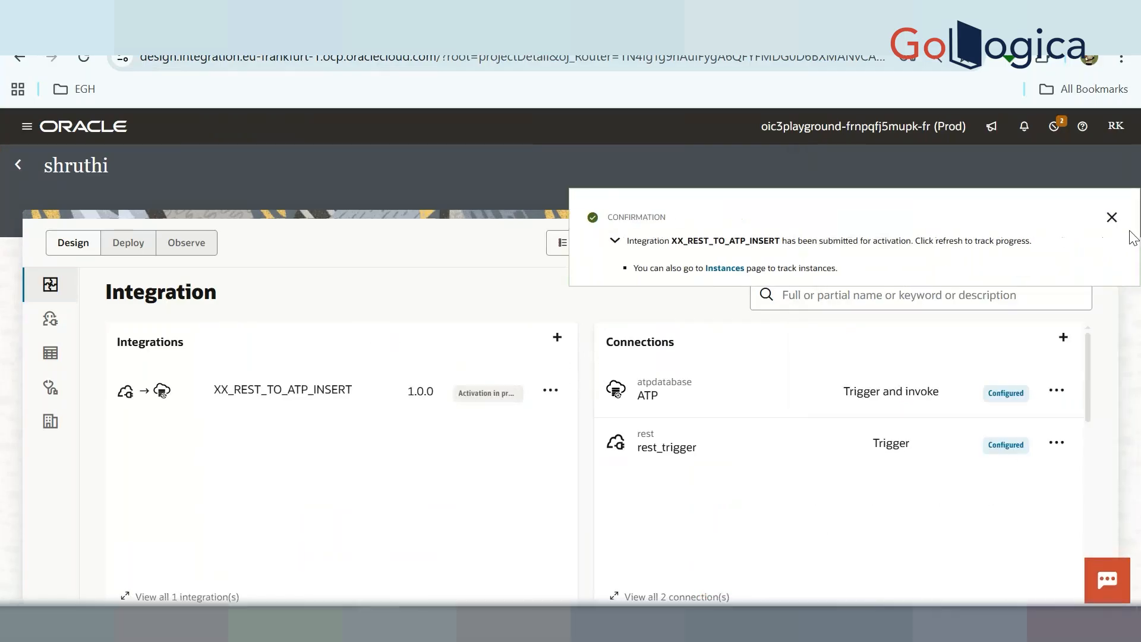
click(1109, 224)
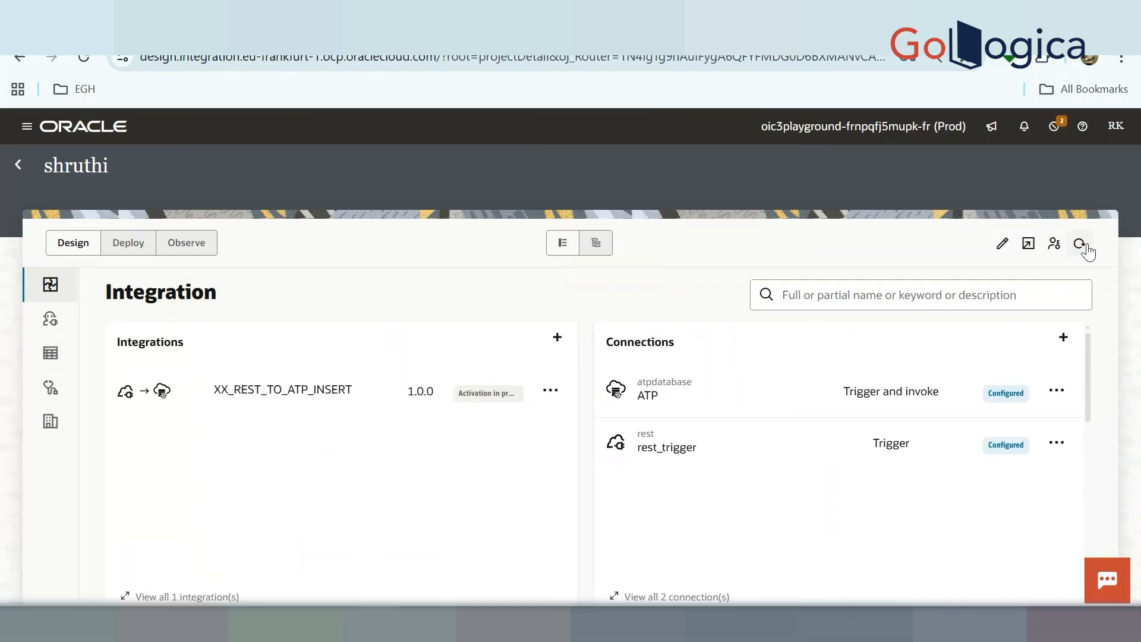
click(1079, 243)
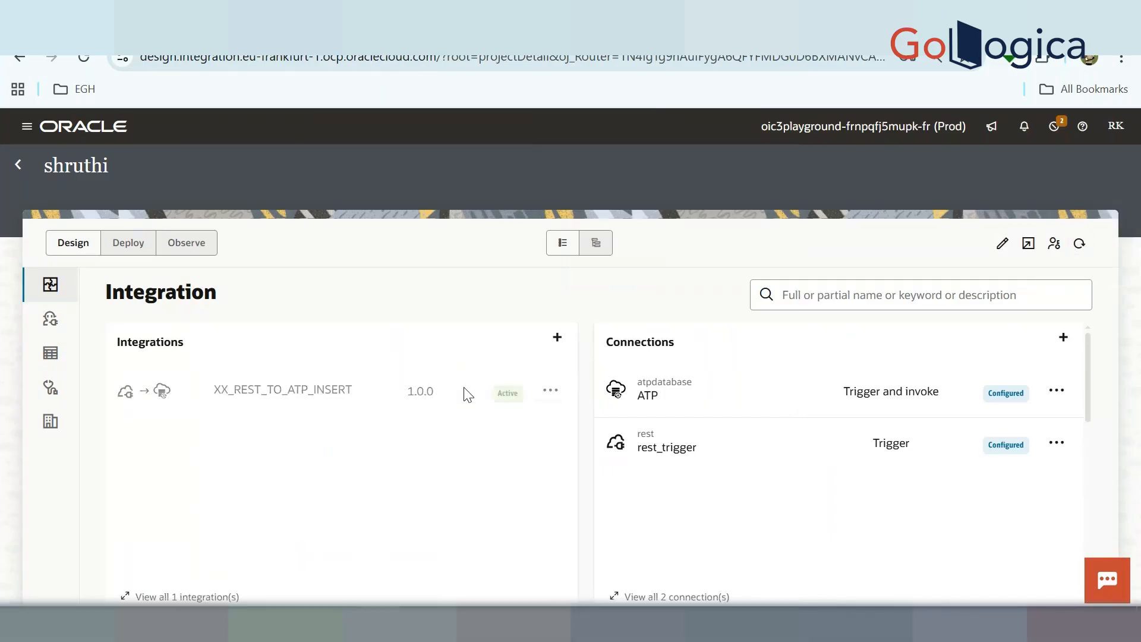
click(550, 391)
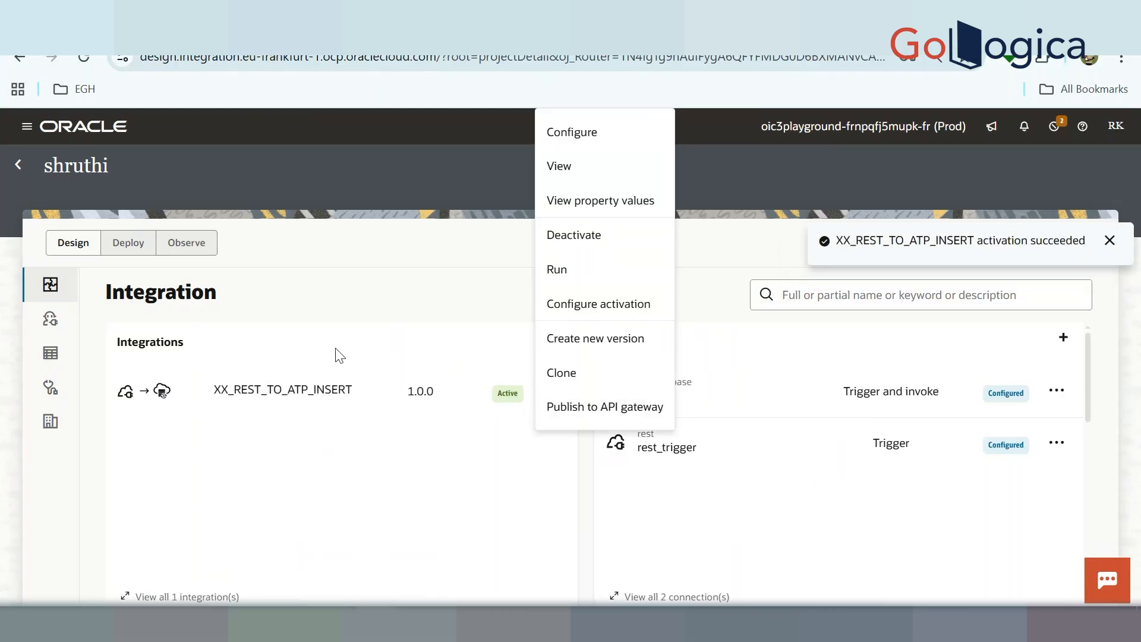
Test-run XX_REST_TO_ATP_INSERT with employee ID 100, BNG, MALE, age 33, getting 202 Accepted.
click(602, 263)
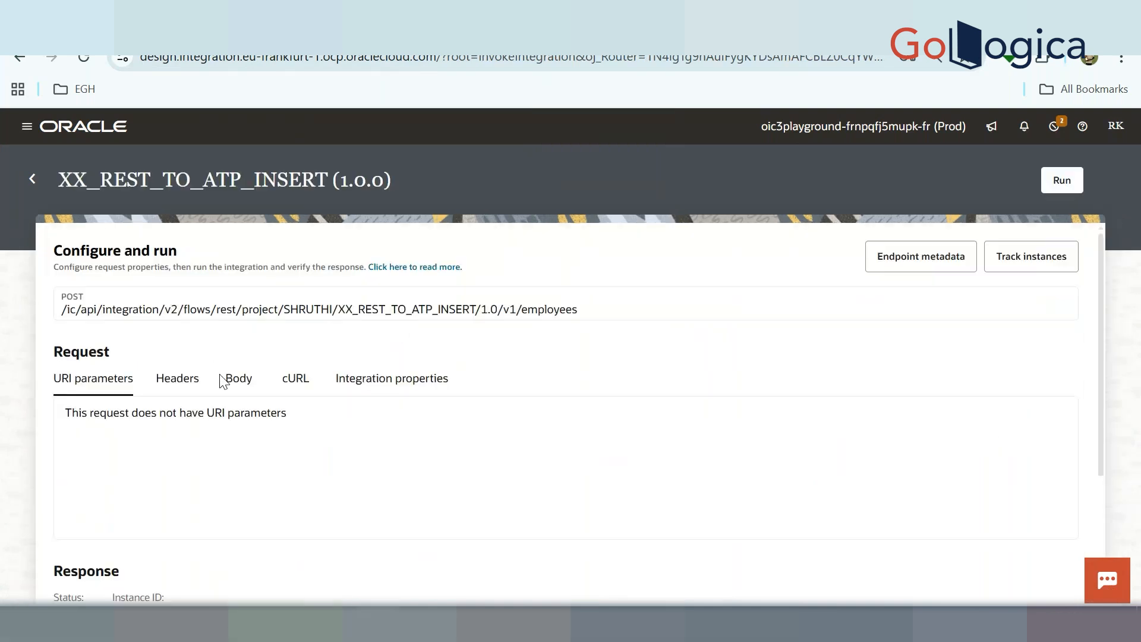
click(249, 378)
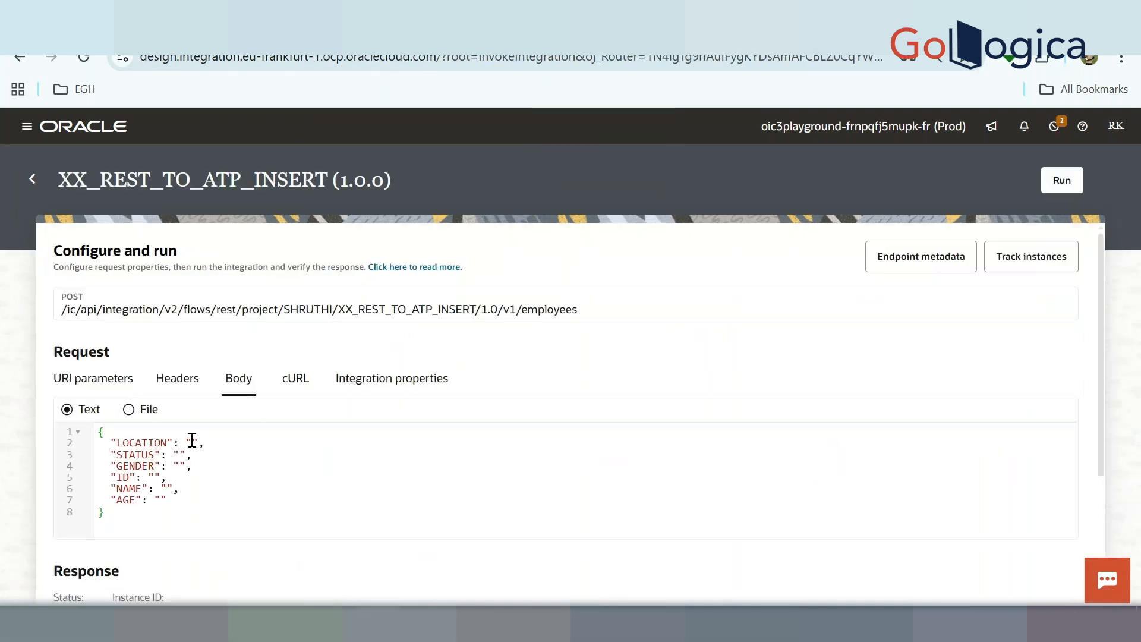
text(NG)
text(ALE)
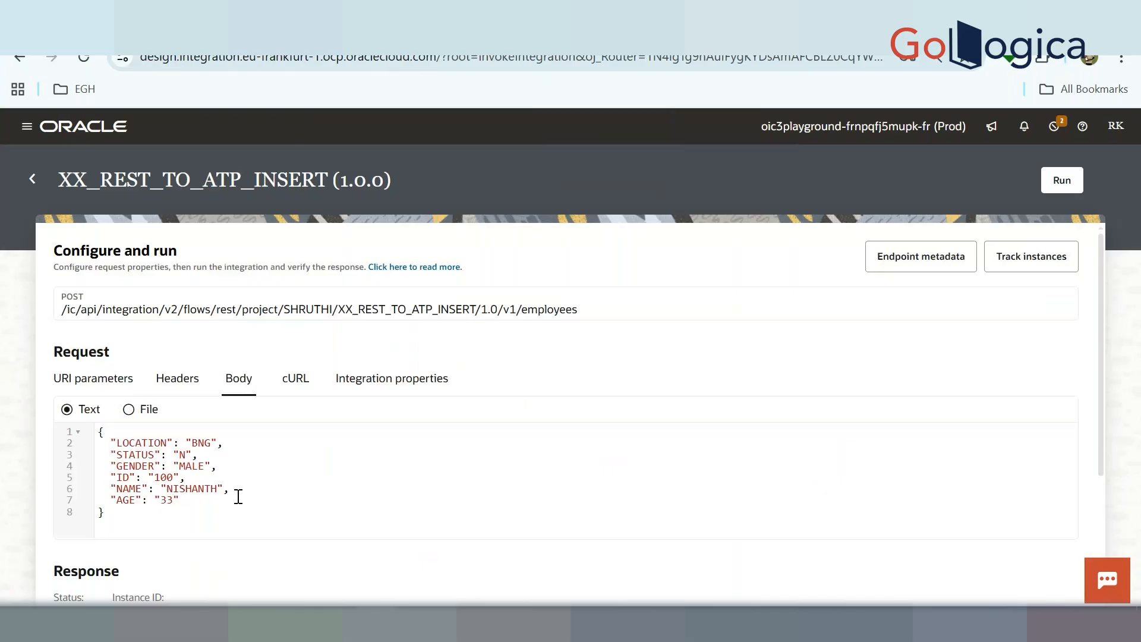
click(1063, 181)
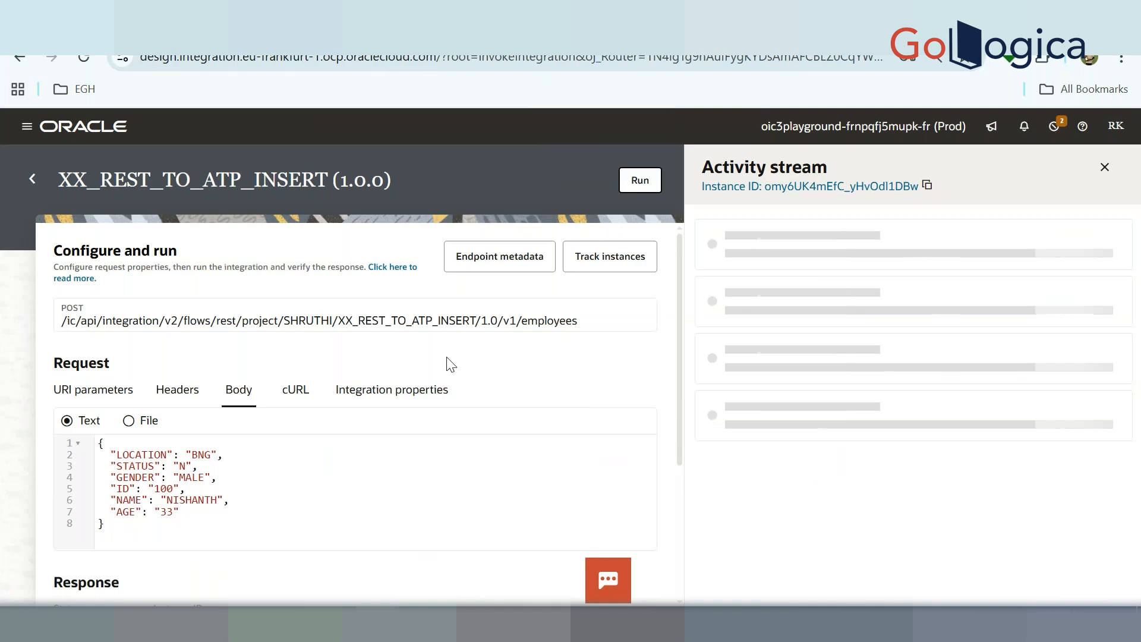
scroll(450, 489, down, 2)
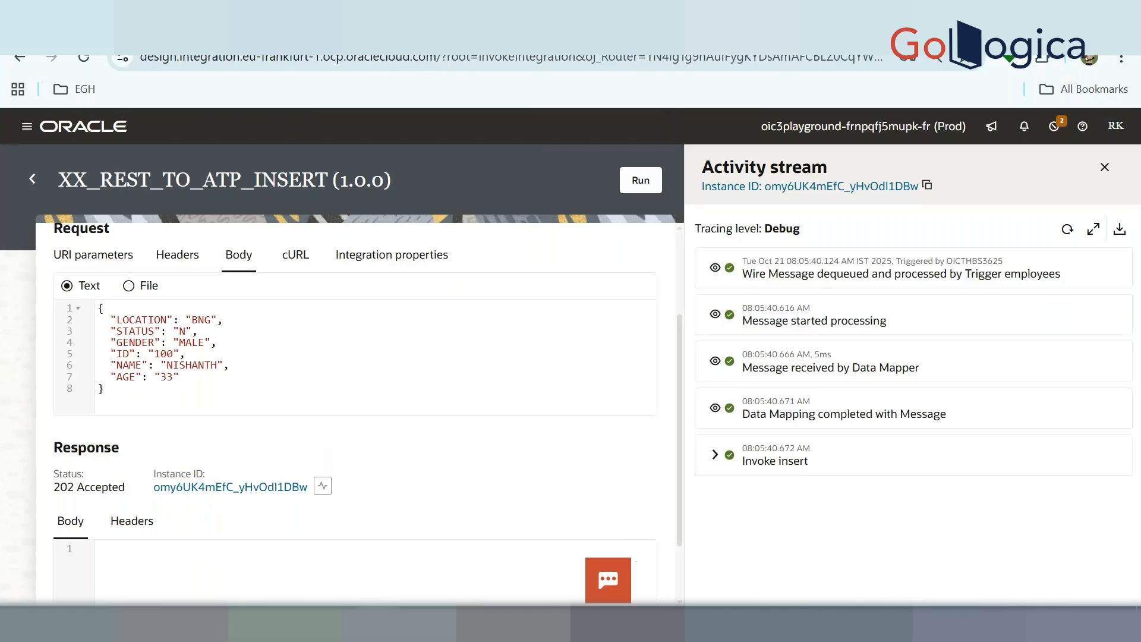
click(379, 623)
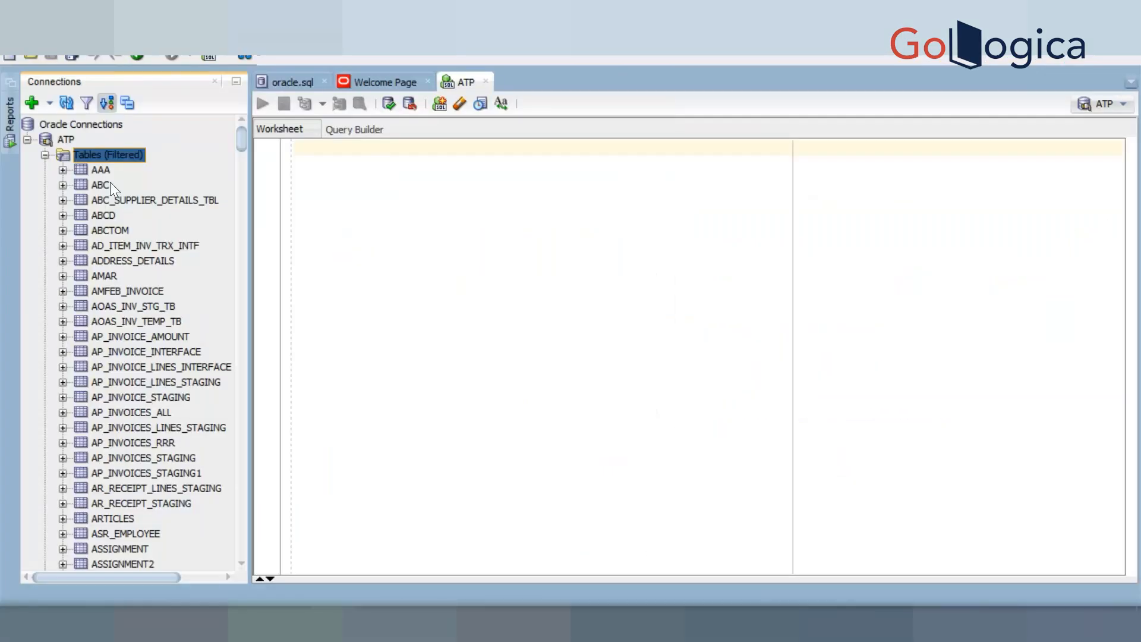
Open EMPLOYEESH and view its Data: one row with ID 100, status N, age 33, BNG.
scroll(96, 419, down, 20)
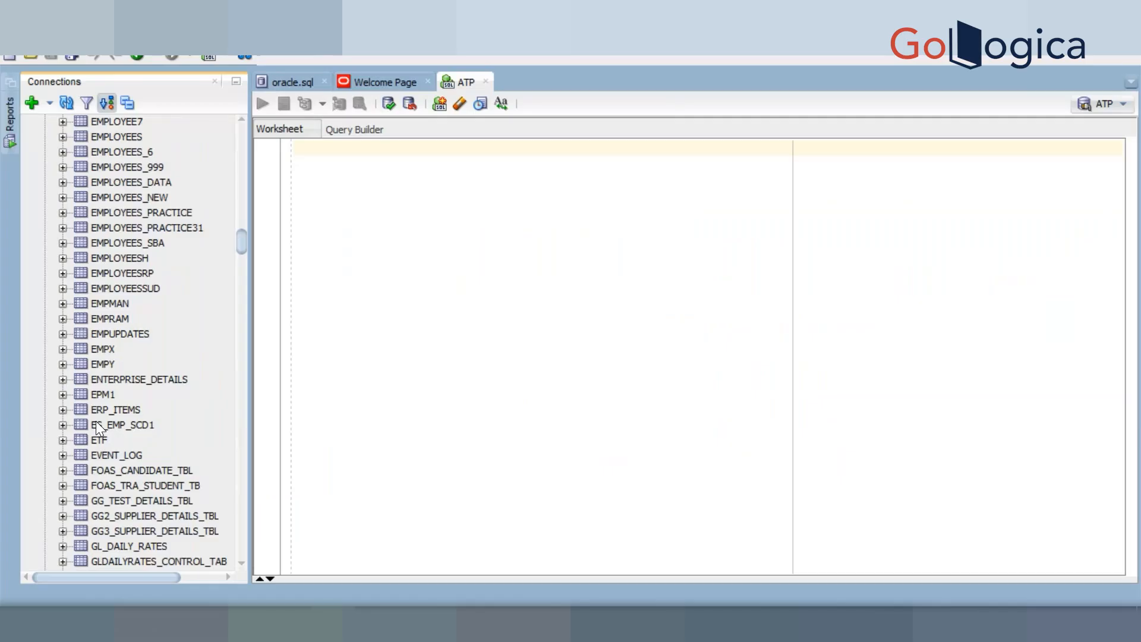
scroll(95, 421, up, 3)
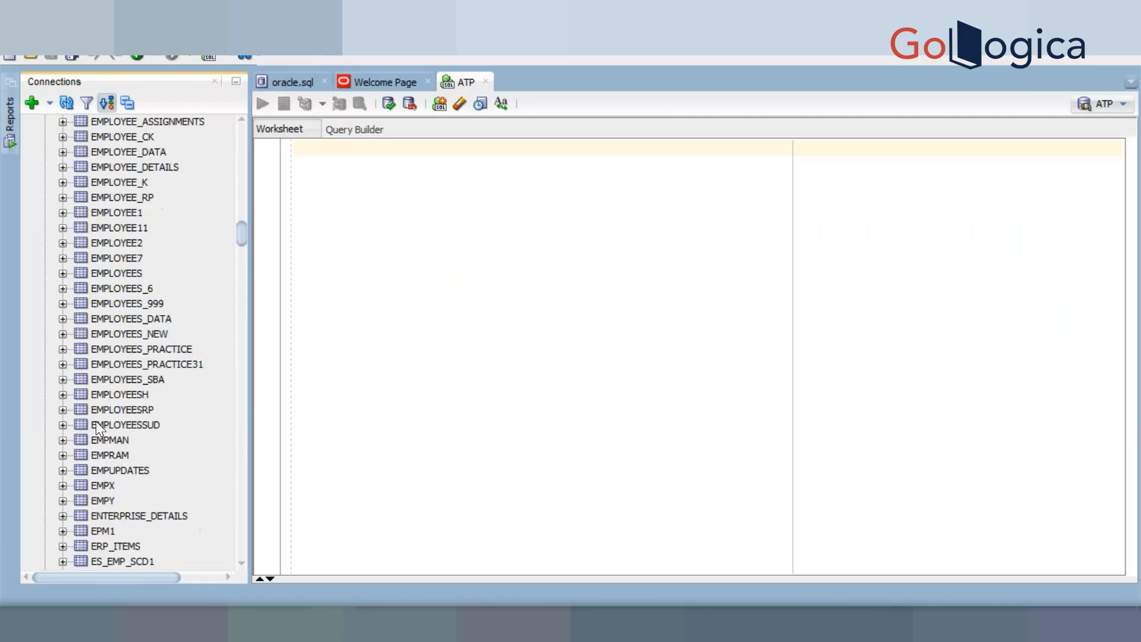
scroll(95, 421, up, 3)
scroll(95, 421, up, 1)
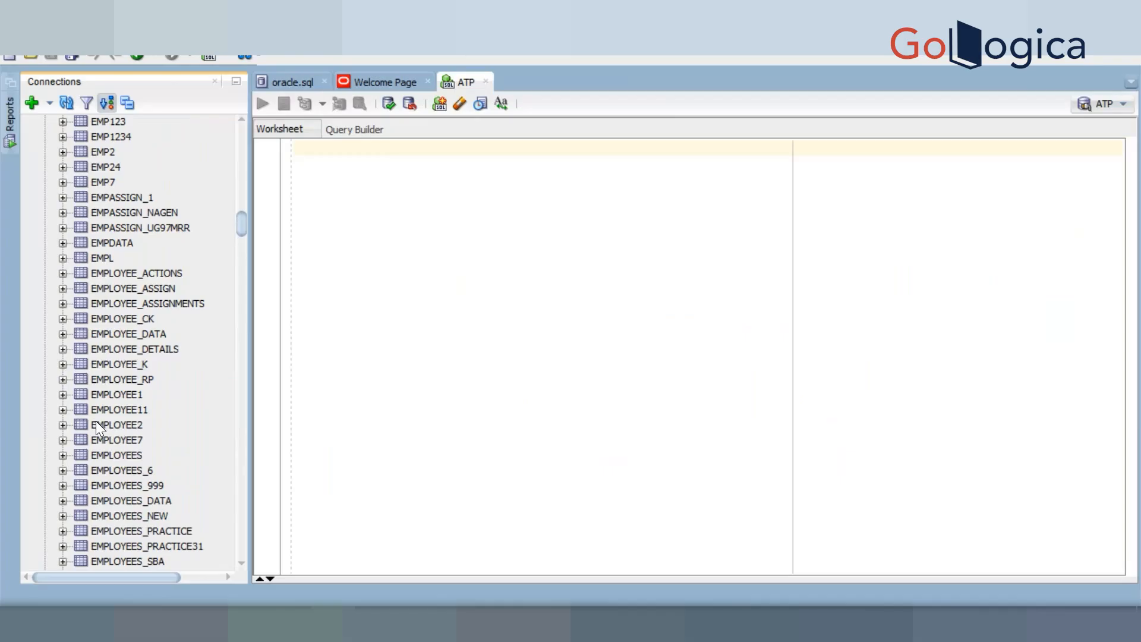
scroll(95, 421, down, 4)
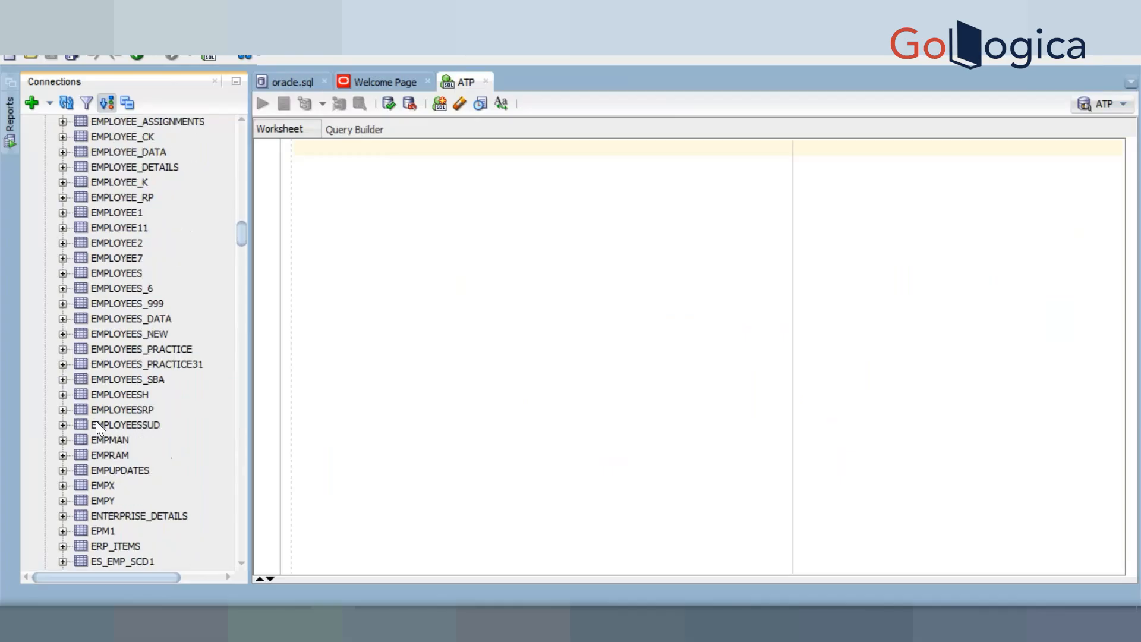
scroll(95, 421, down, 1)
scroll(95, 421, up, 5)
scroll(95, 421, up, 4)
scroll(95, 421, up, 1)
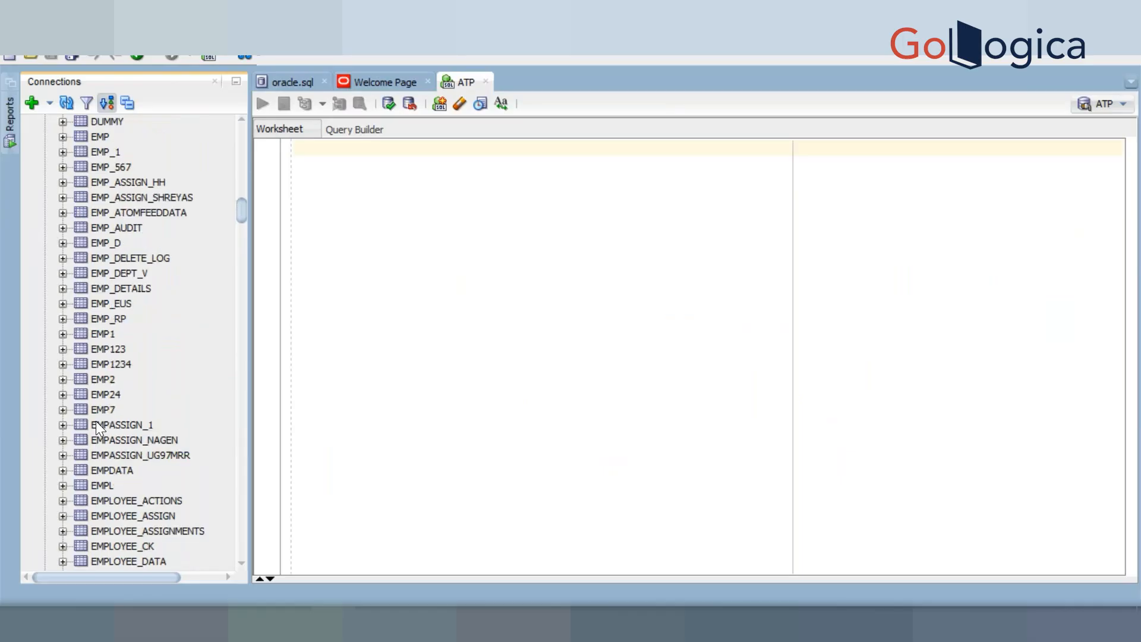
scroll(95, 421, up, 5)
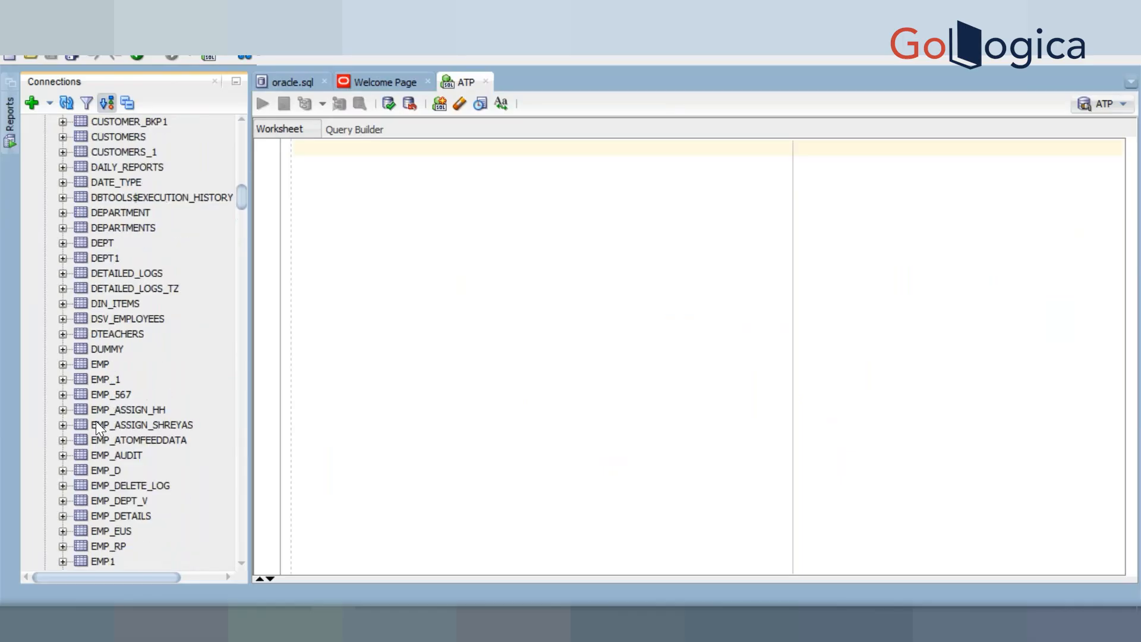
scroll(95, 421, down, 4)
scroll(95, 421, down, 2)
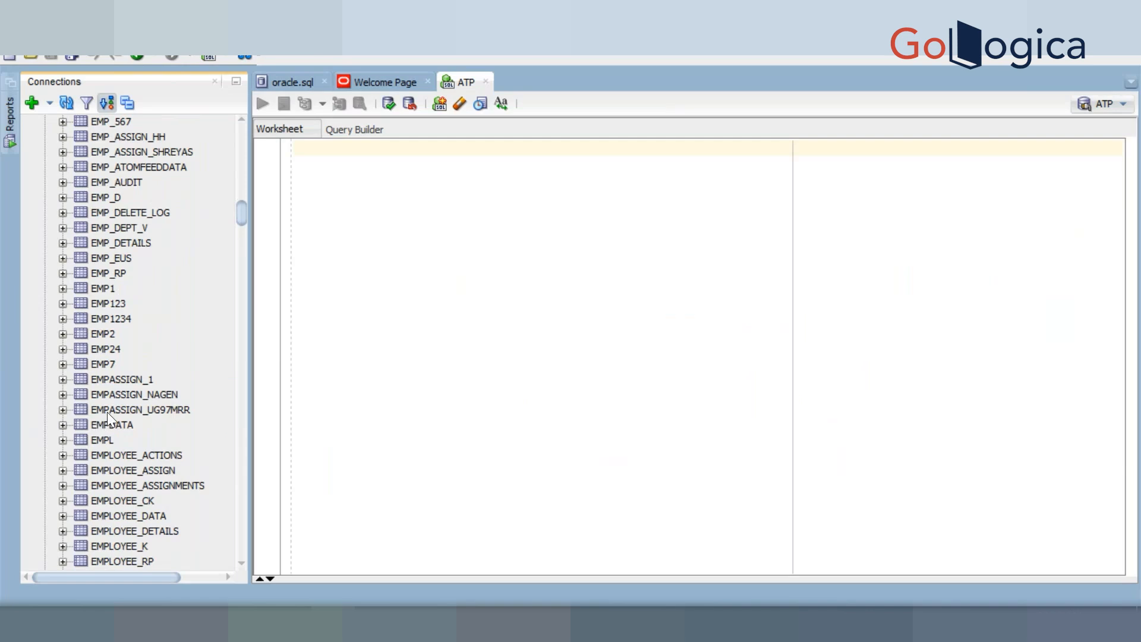
scroll(140, 485, down, 3)
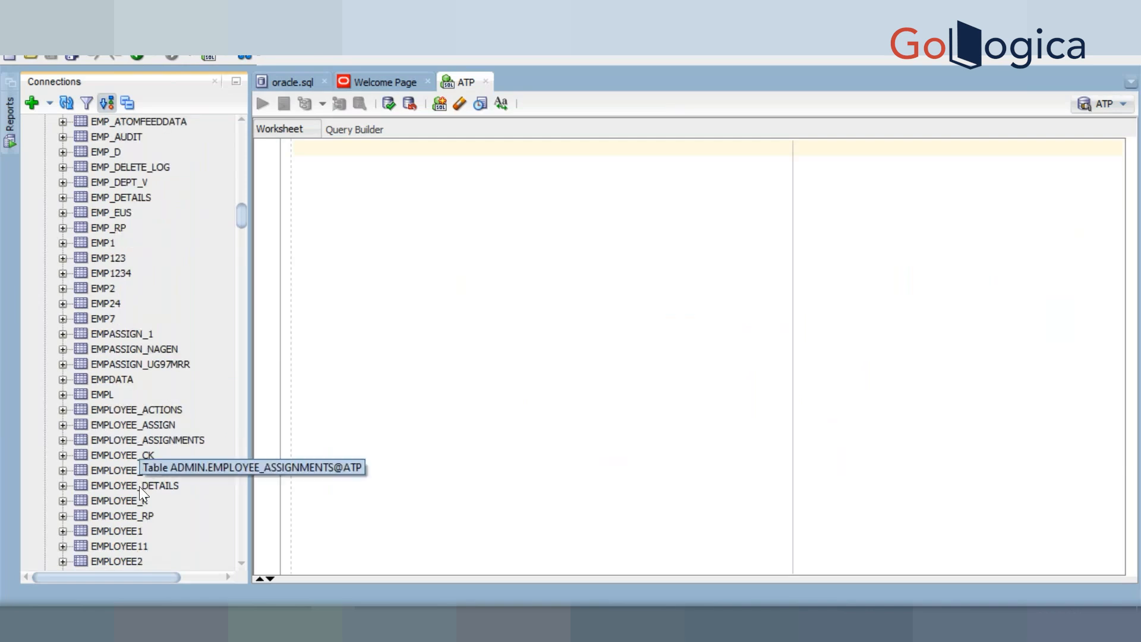
scroll(139, 486, down, 1)
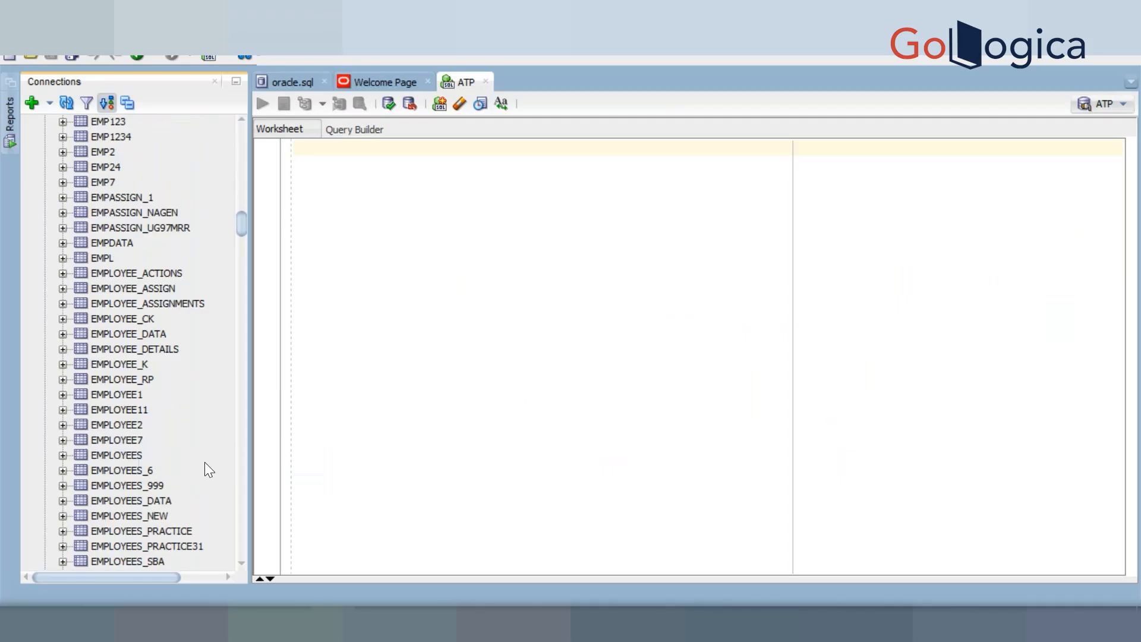
scroll(205, 464, down, 2)
double_click(123, 486)
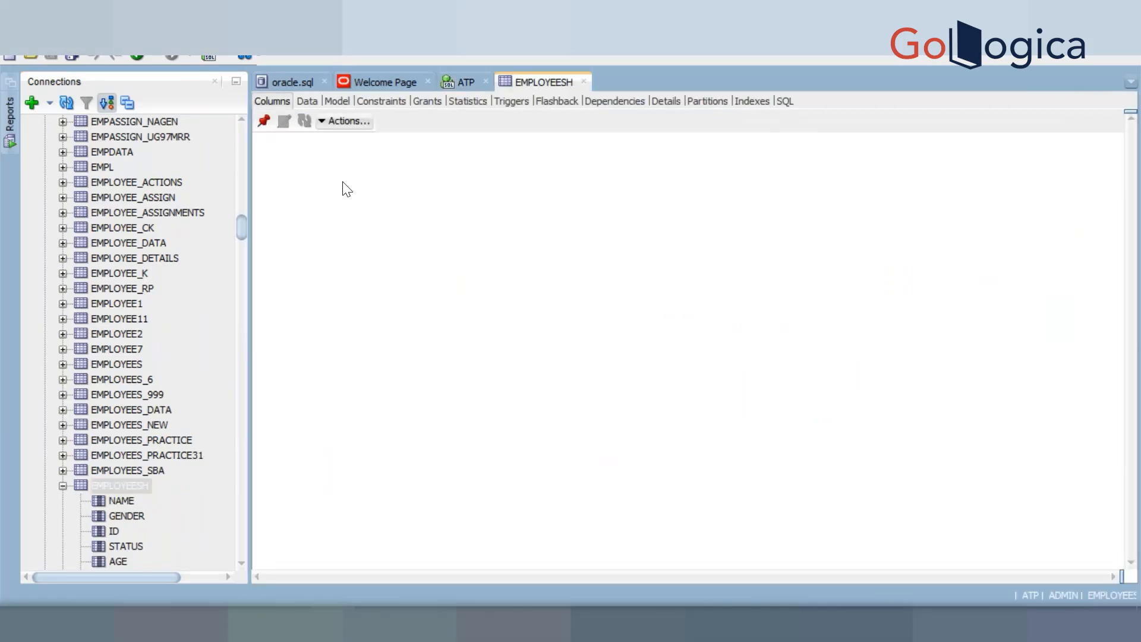
click(307, 101)
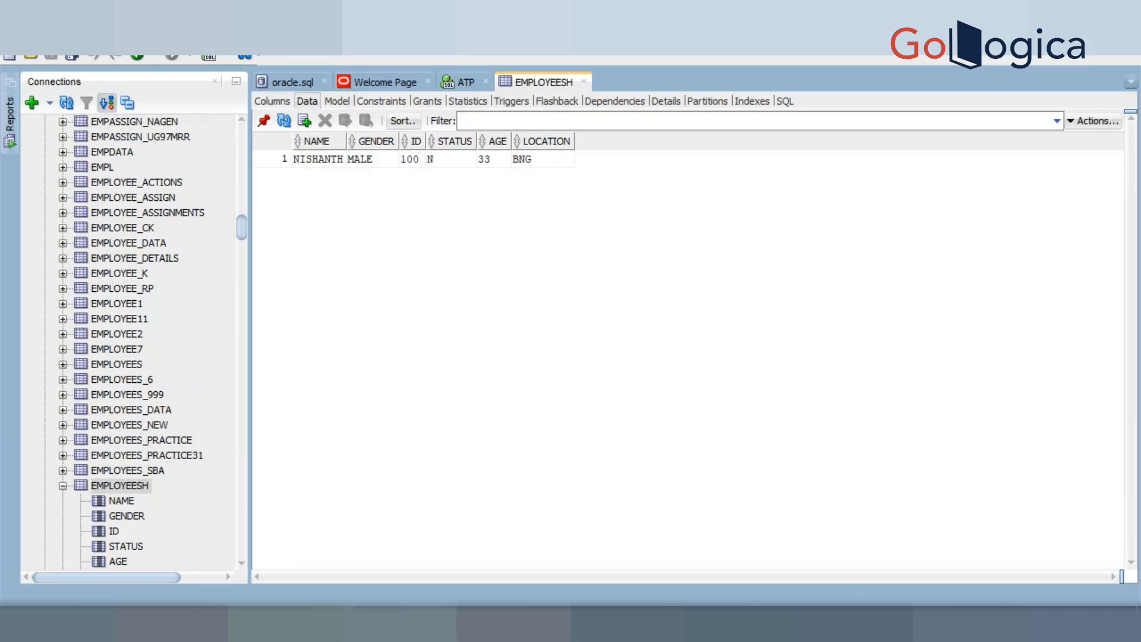
Append a surname to the employee NAME in the test payload and run it again.
click(290, 526)
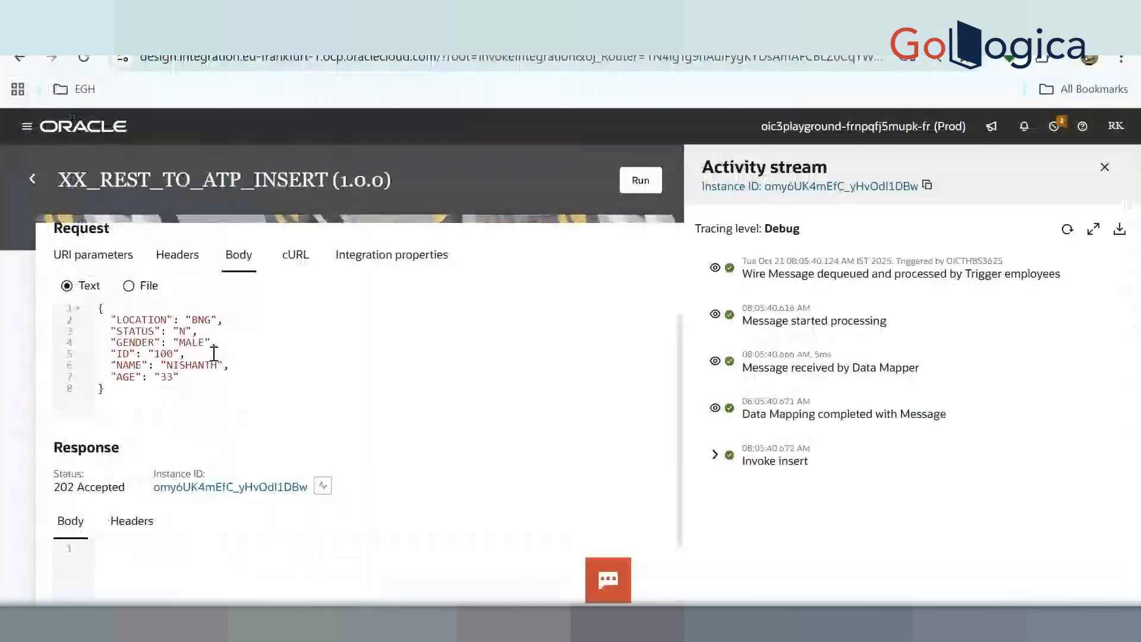
click(220, 365)
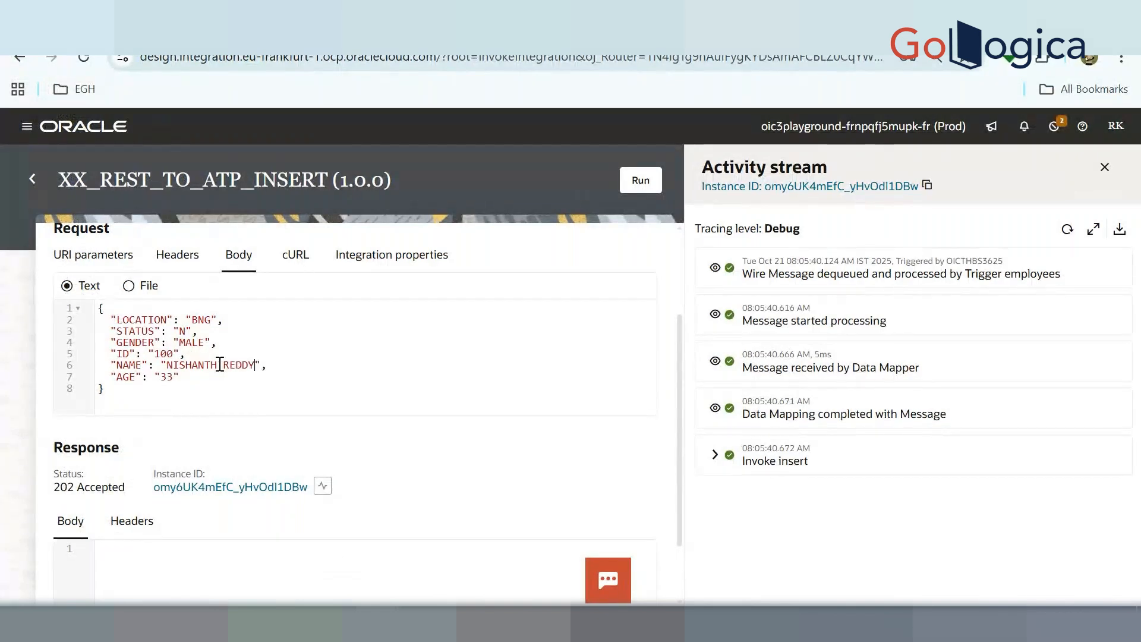
click(641, 180)
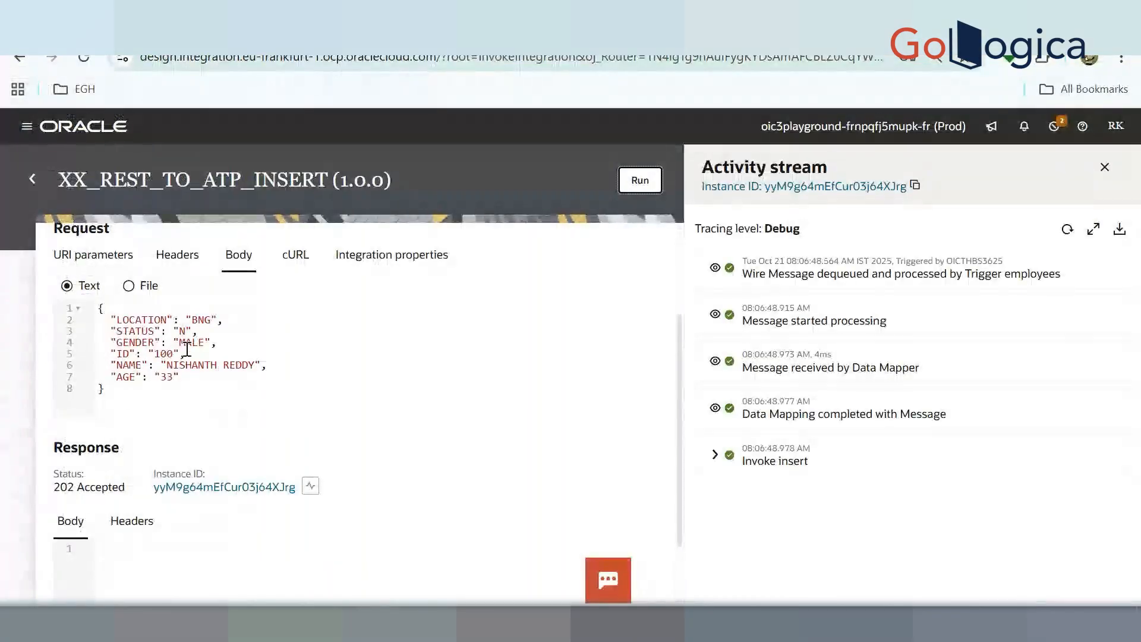
Change the ID to 200, replace the first name, and run the test again.
key(BackSpace)
text(2)
double_click(181, 365)
text(SRIKANTH)
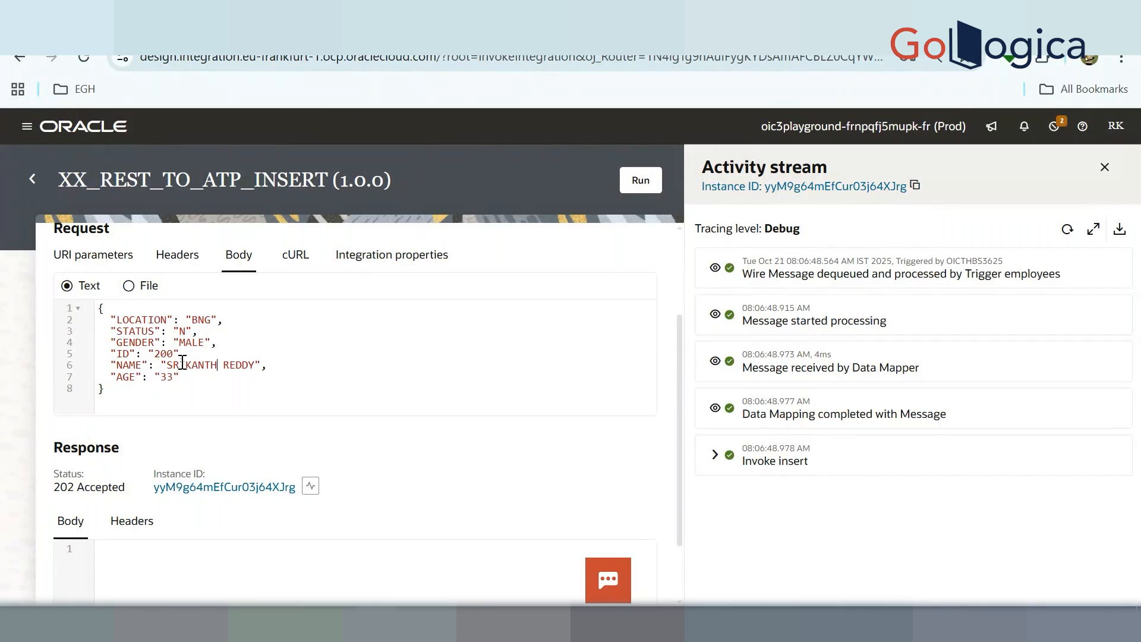
click(633, 180)
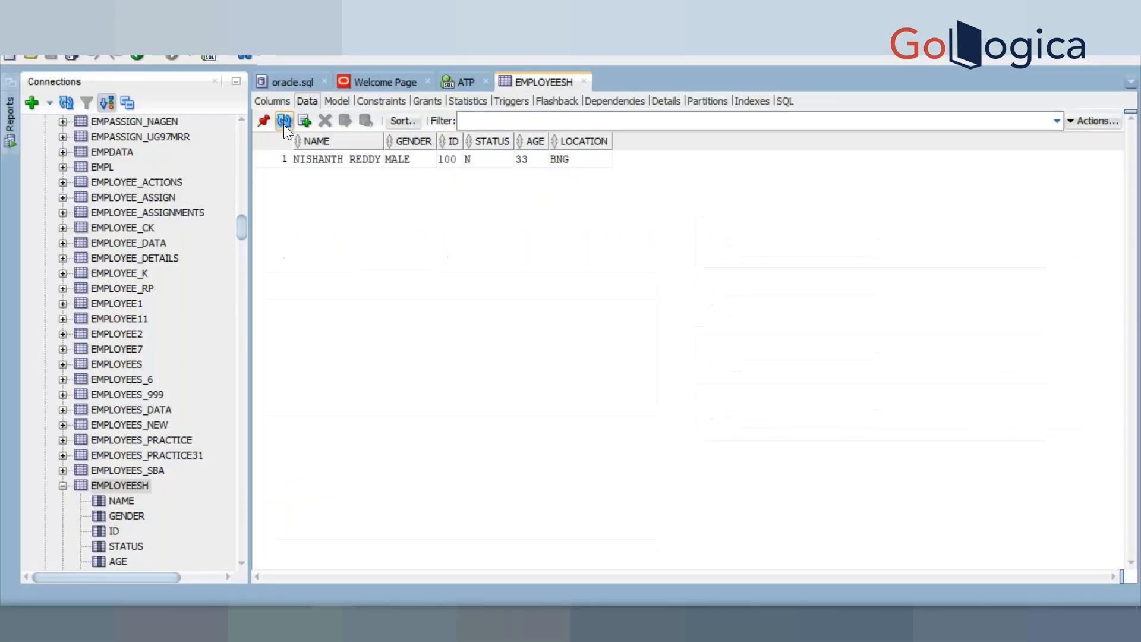
Refresh EMPLOYEESH data to confirm the new row with ID 200, then return to the project page.
click(284, 121)
click(283, 126)
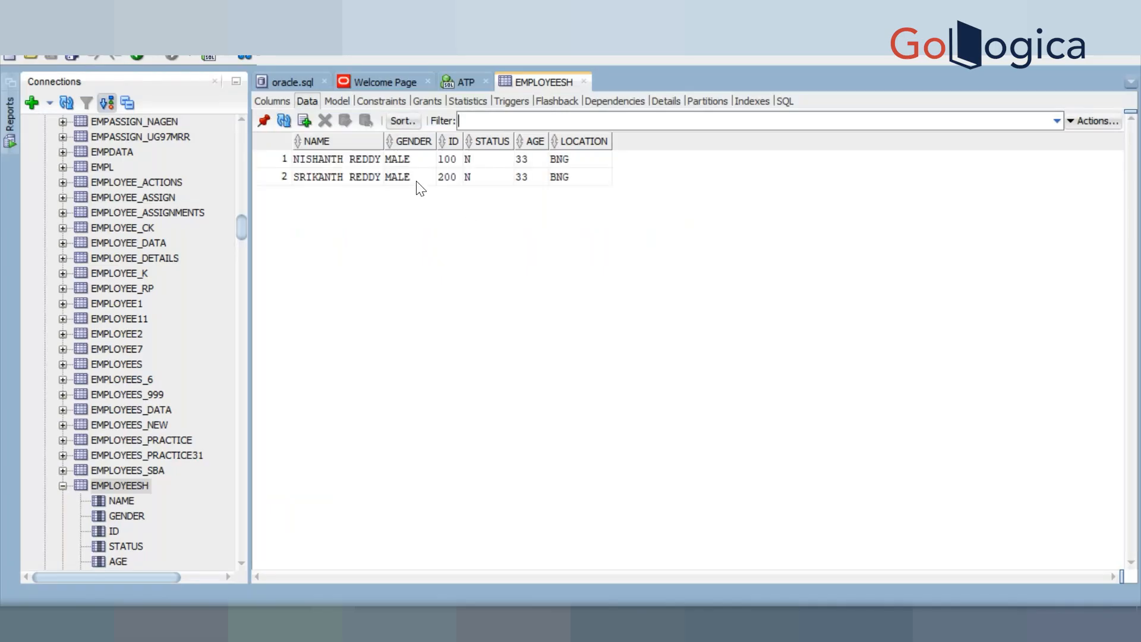
click(443, 177)
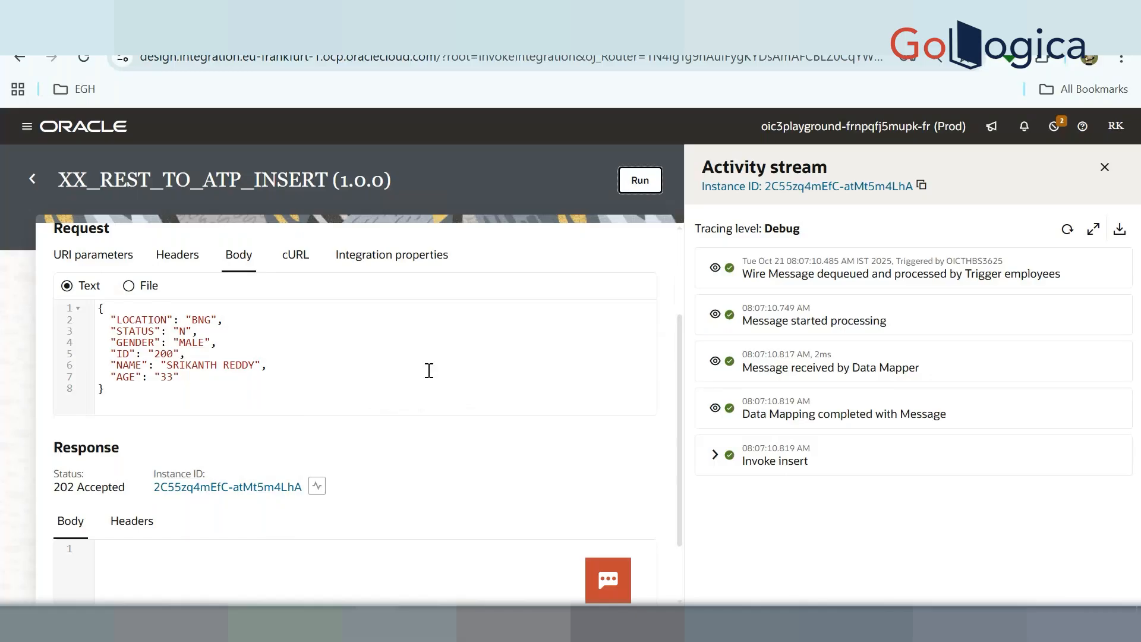
click(30, 184)
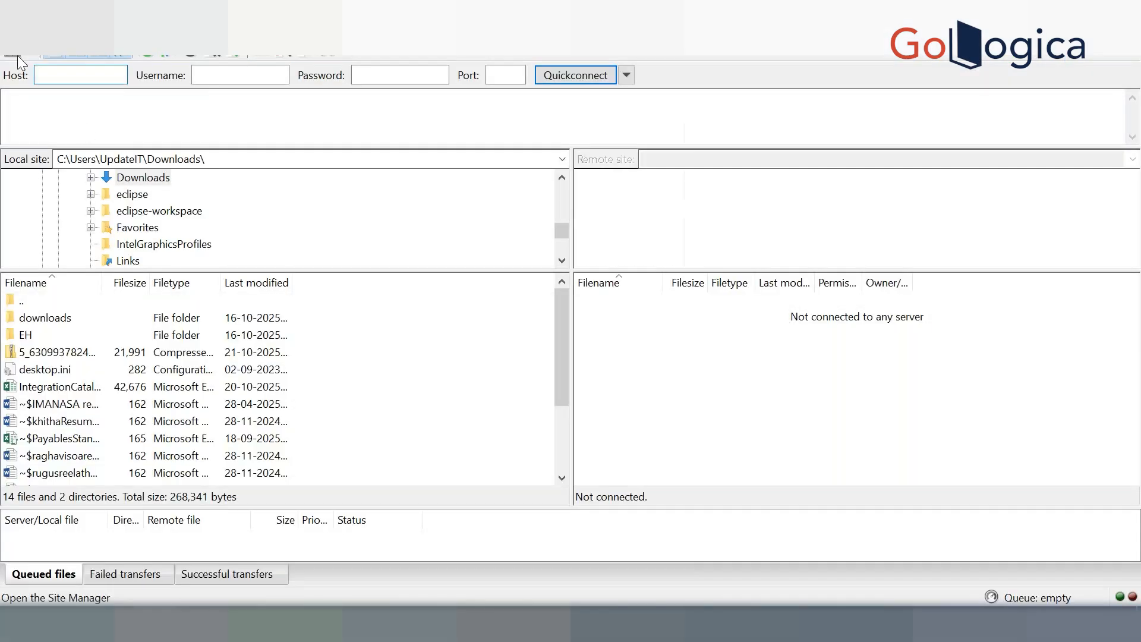
Connect to the saved sftp site from FileZilla's Site Manager.
click(11, 28)
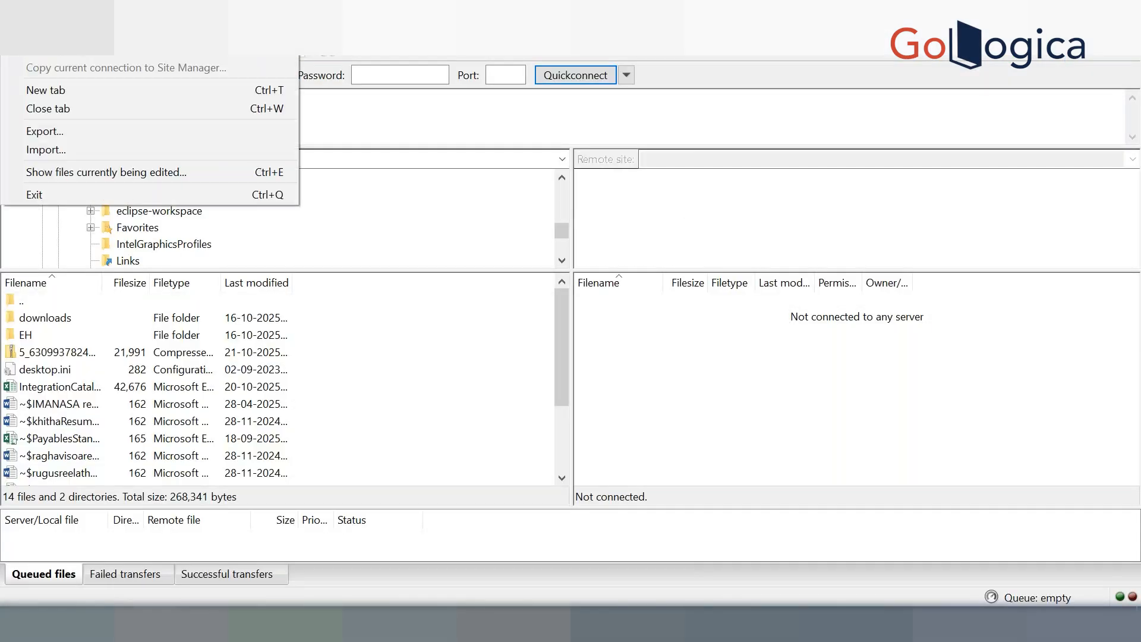
click(69, 53)
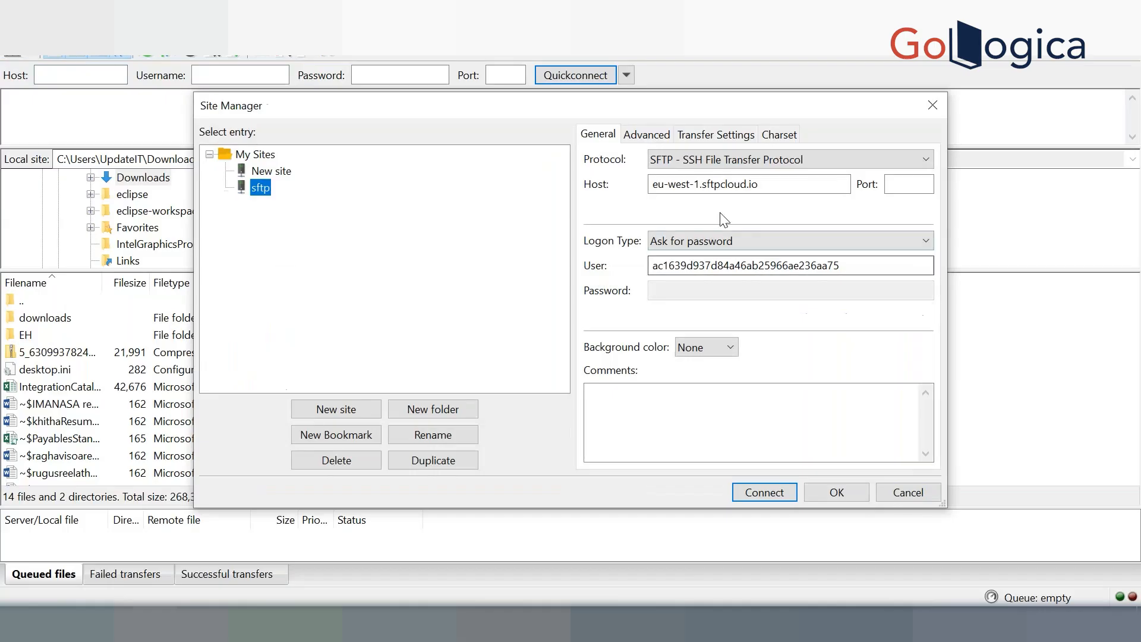
click(759, 497)
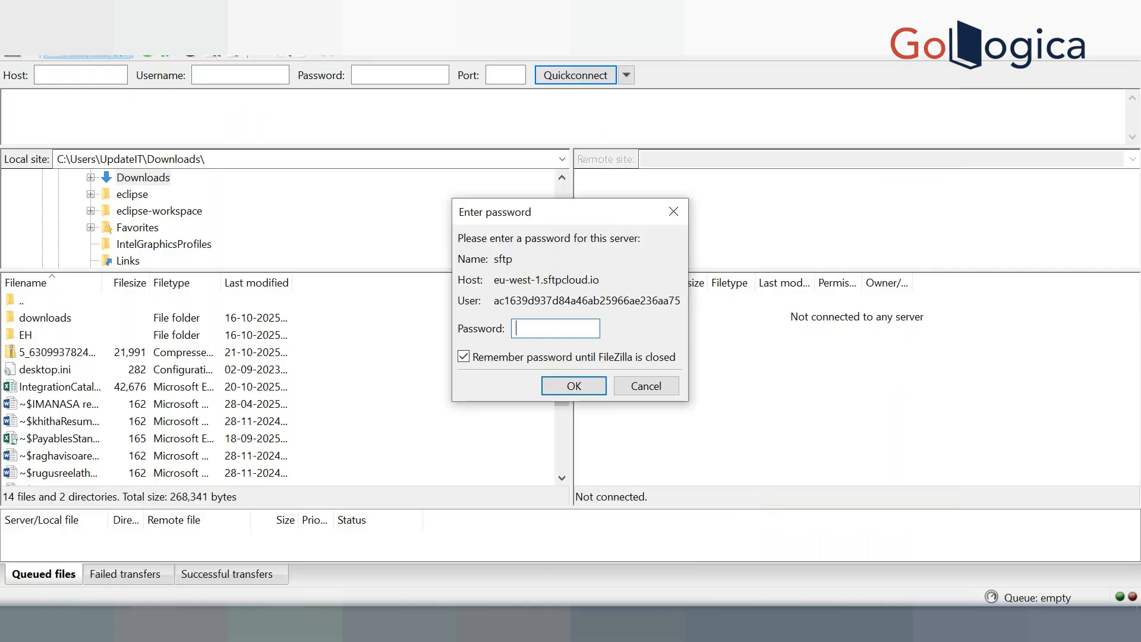
Paste the sftp server password from the Notepad++ notes into FileZilla's password prompt.
click(285, 624)
scroll(267, 234, up, 4)
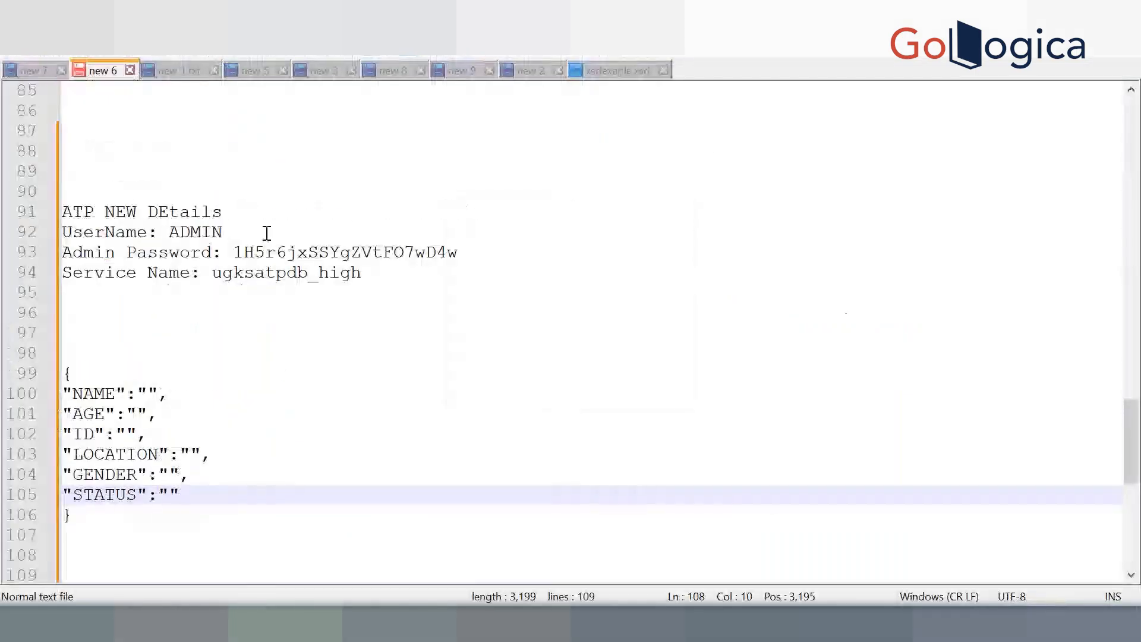
scroll(267, 233, up, 16)
scroll(267, 233, down, 4)
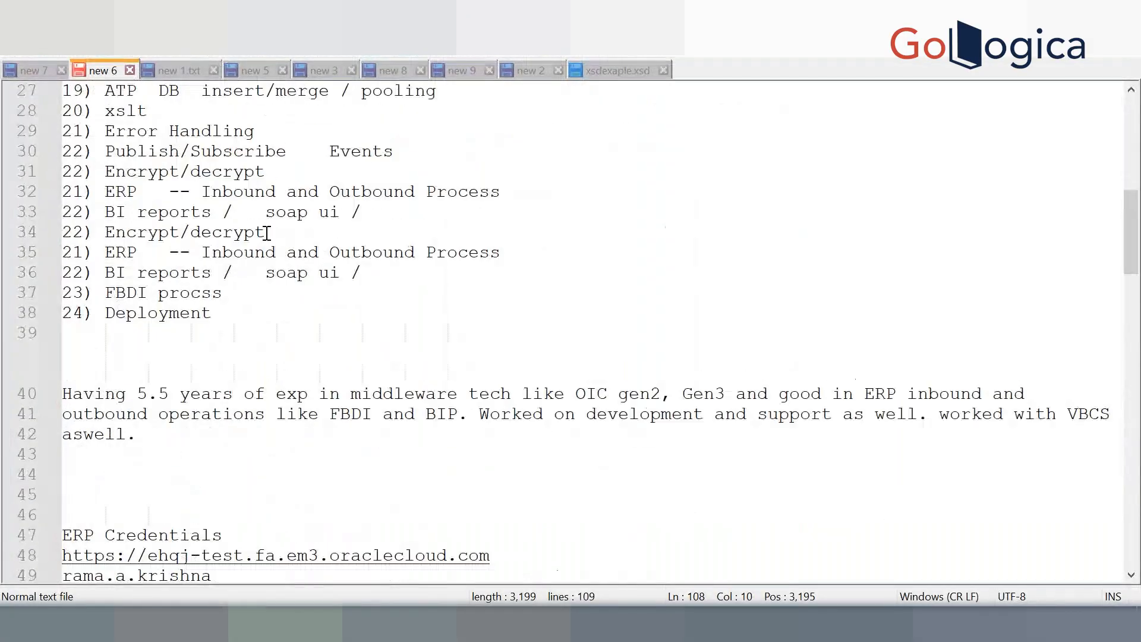
scroll(267, 233, down, 16)
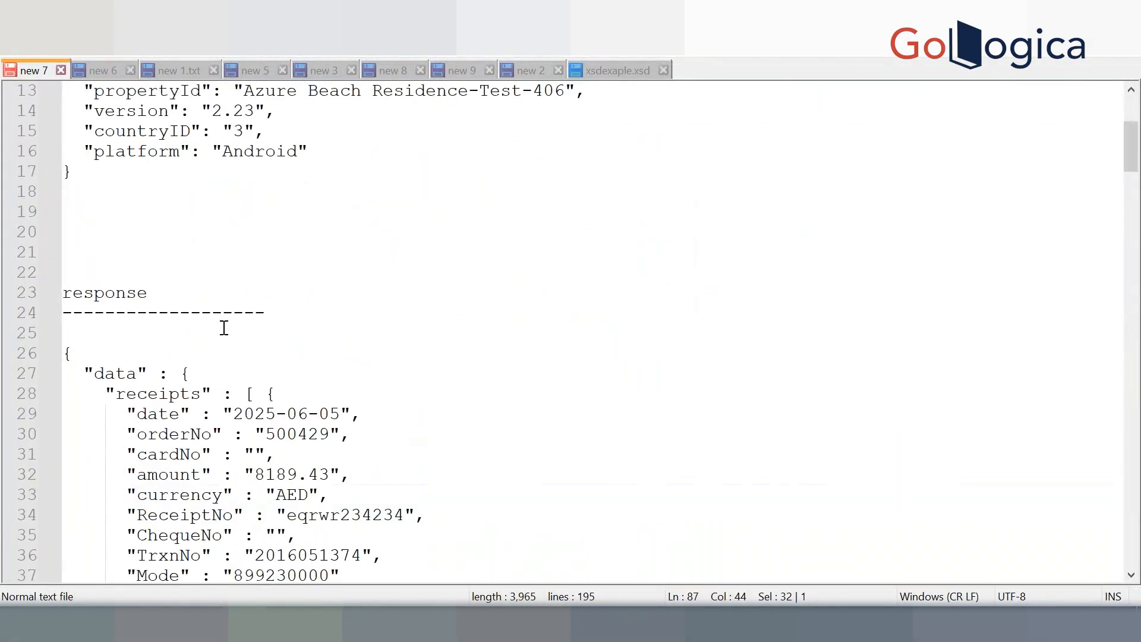
scroll(250, 356, down, 17)
scroll(251, 355, down, 5)
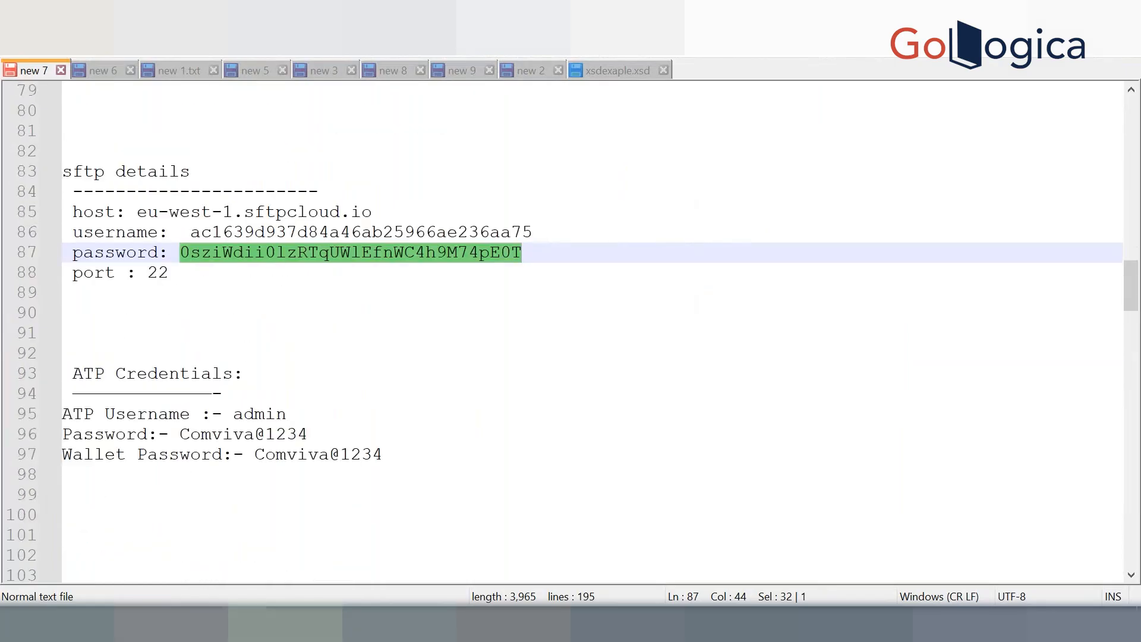
key(alt+Tab)
key(ctrl+v)
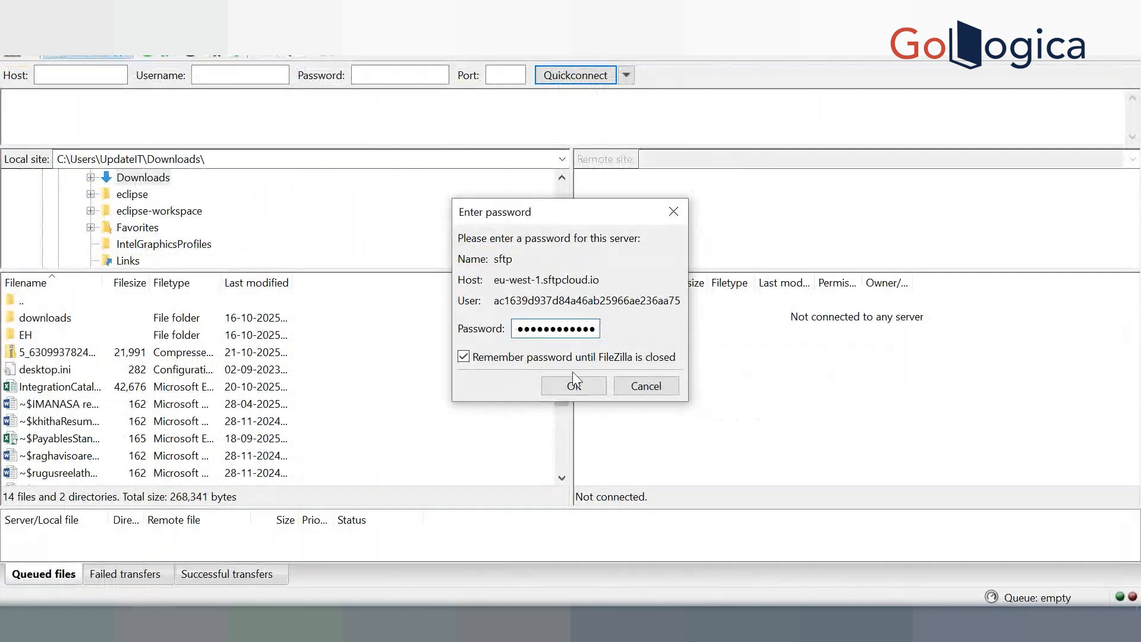
Confirm the password so FileZilla connects and lists the four remote root folders.
click(572, 387)
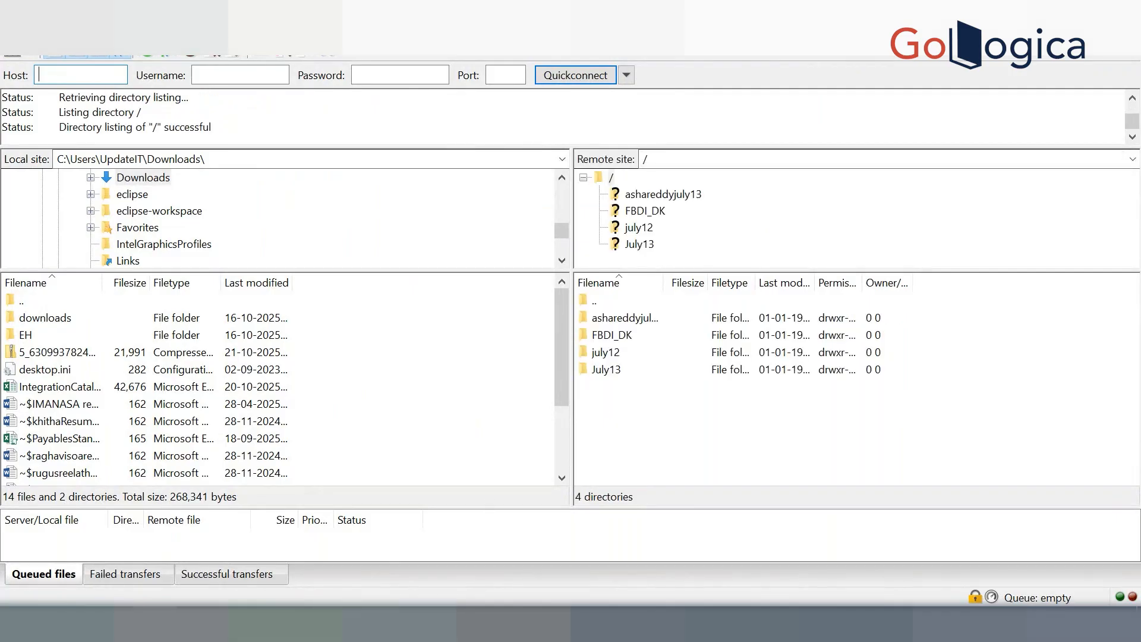
Create an FTP adapter connection named FTP with role Trigger and invoke.
mouse_move(378, 623)
click(326, 573)
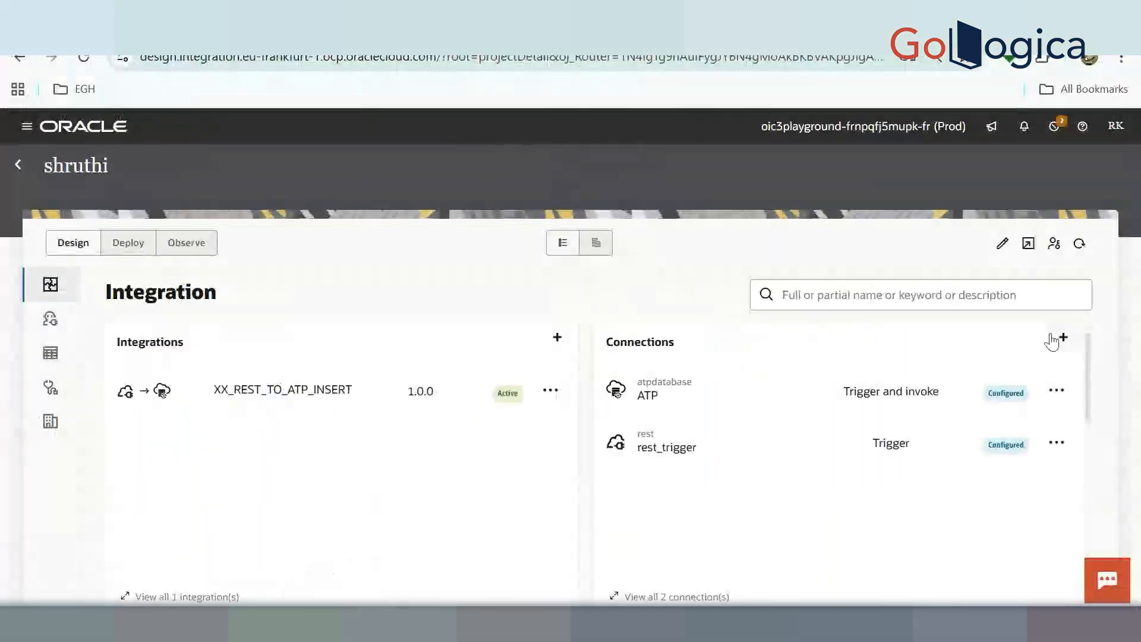
click(1064, 341)
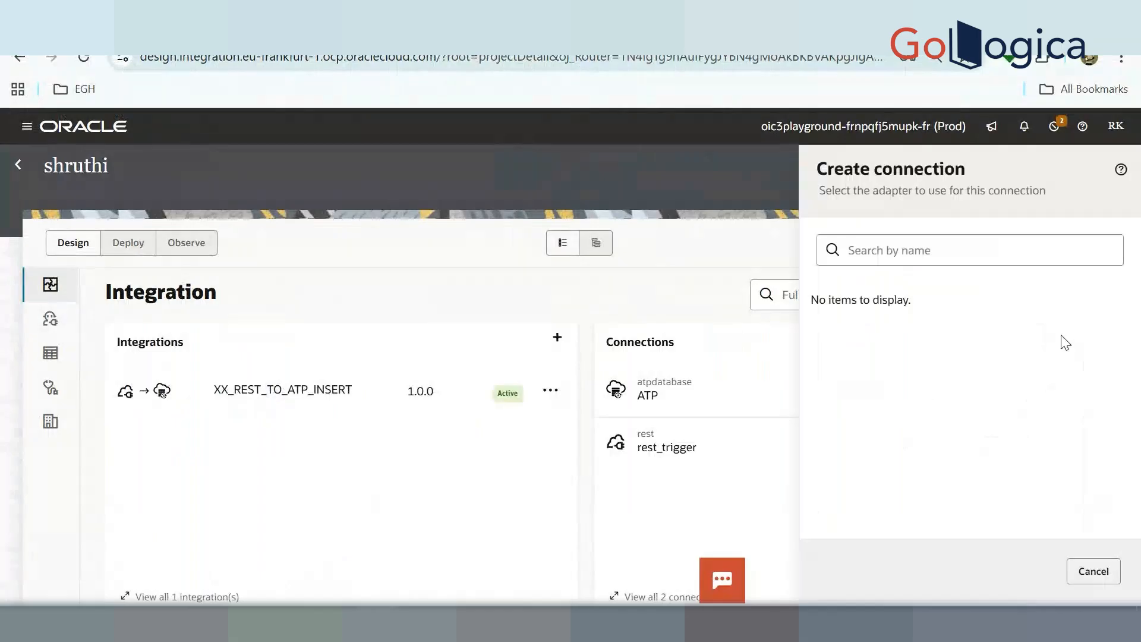
click(928, 253)
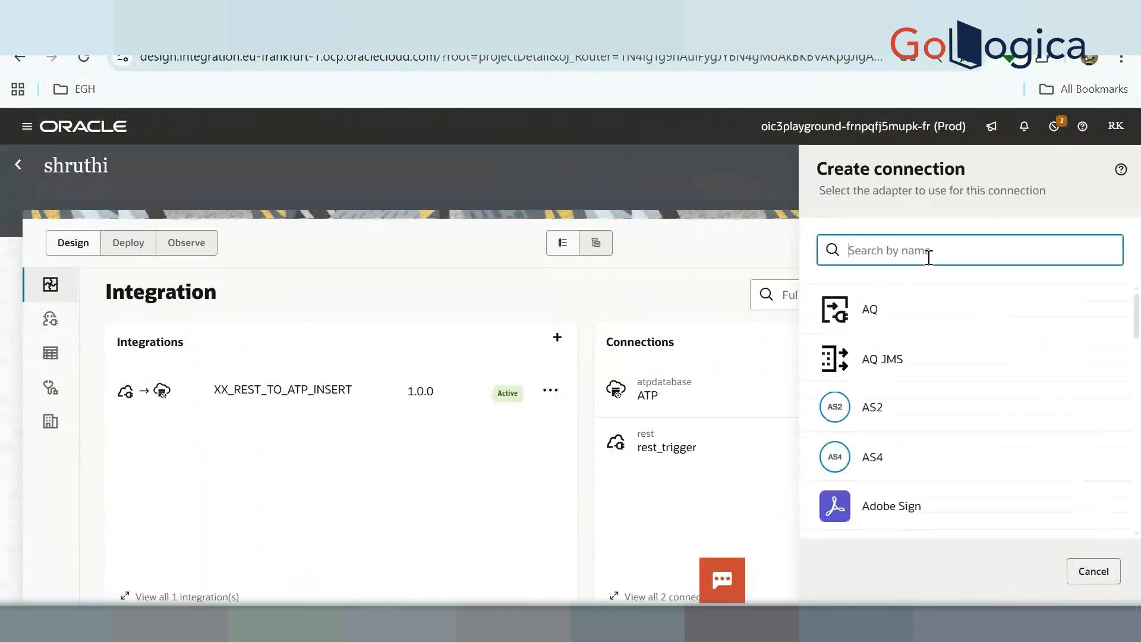
text(FTP)
click(897, 307)
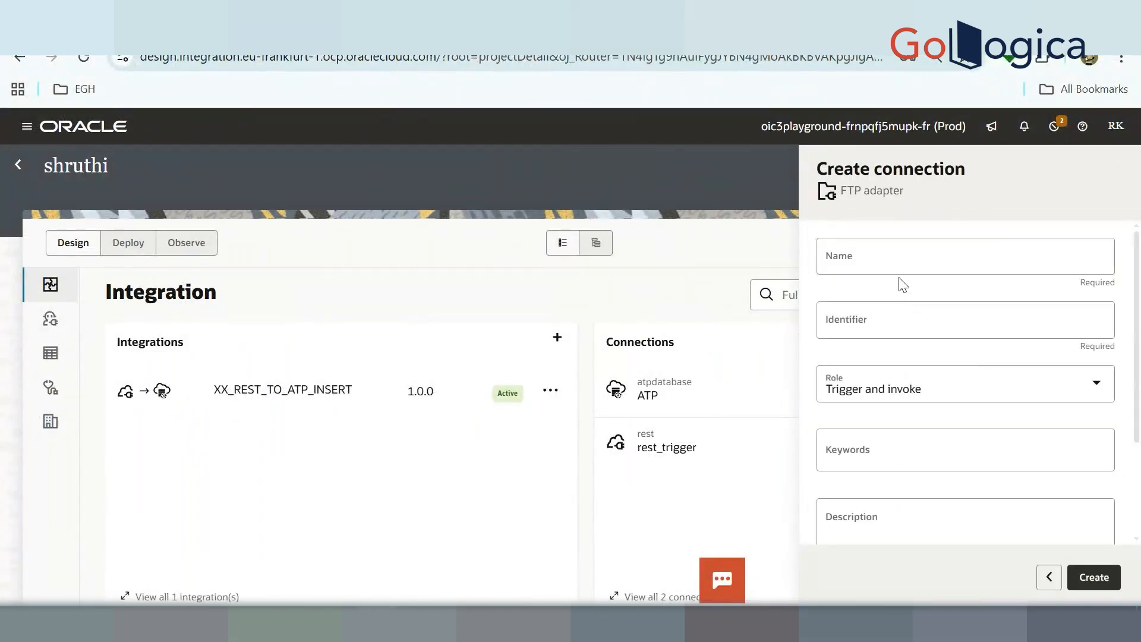
click(901, 259)
text(FTP)
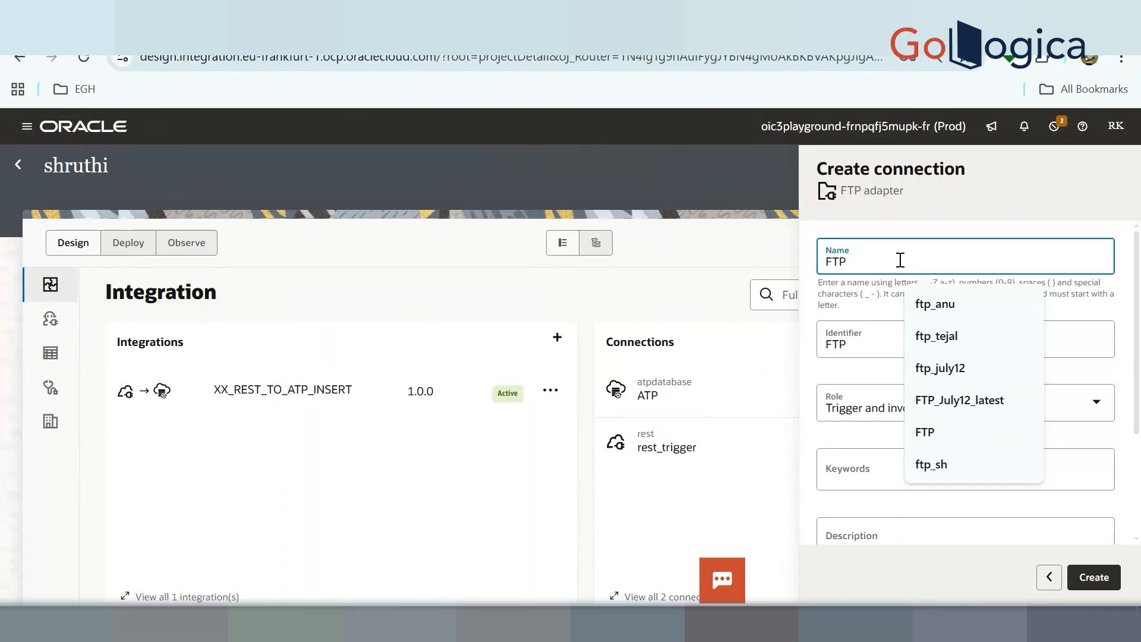
click(1089, 576)
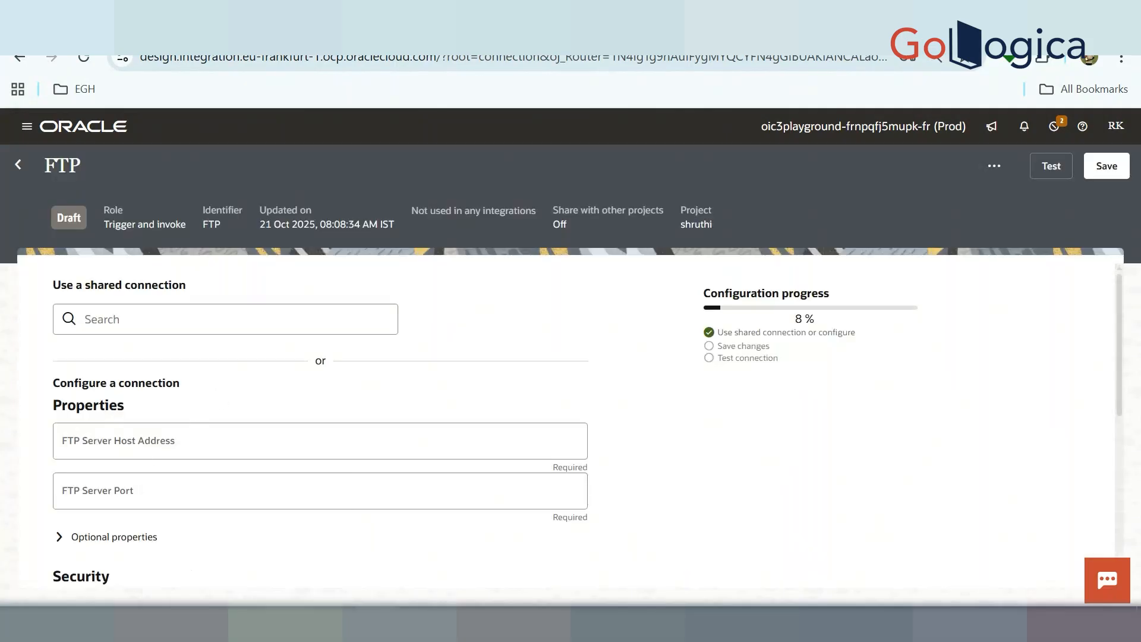
Set the FTP server host to eu-west-1.sftpcloud.io, copied from the notes, and port 22.
key(alt+Tab)
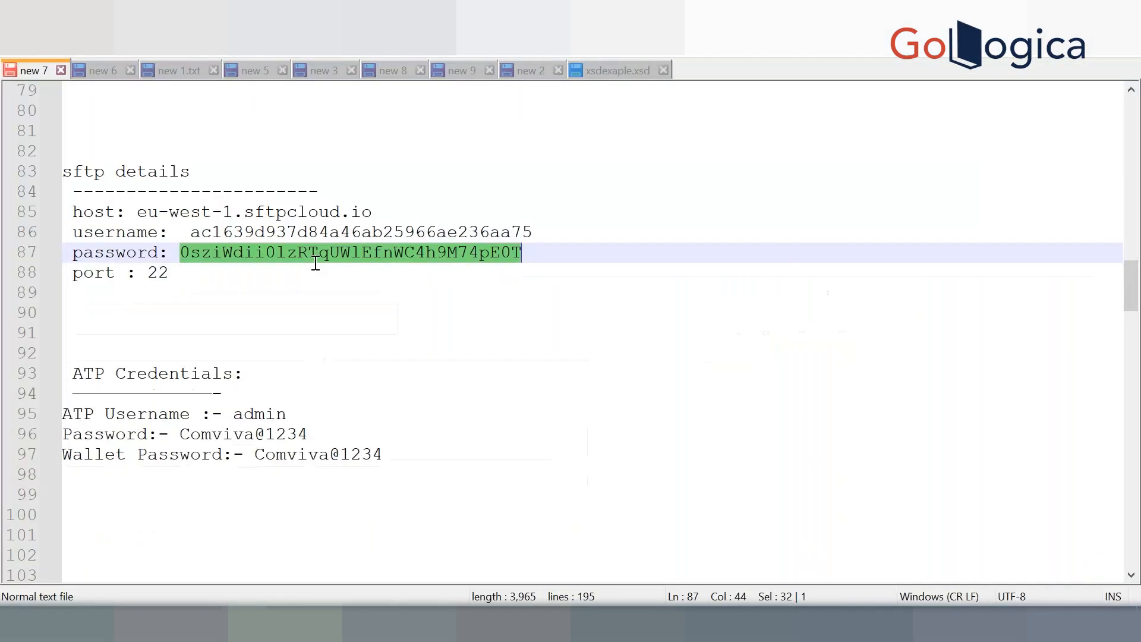
drag(374, 214, 138, 218)
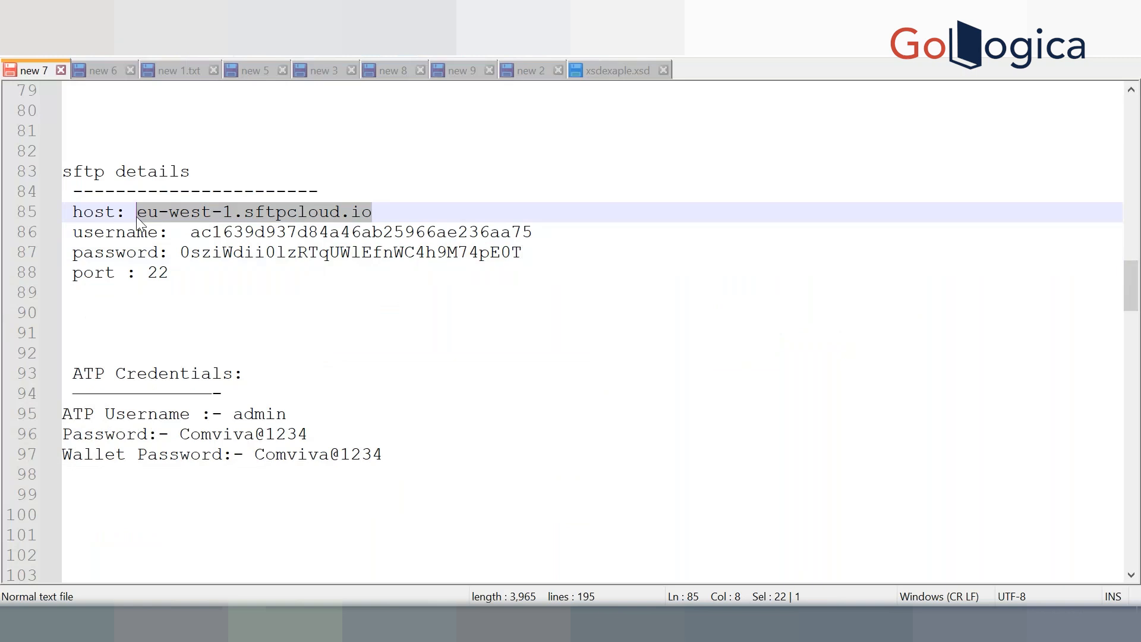
key(ctrl+c)
key(alt+Tab)
click(258, 447)
key(ctrl+v)
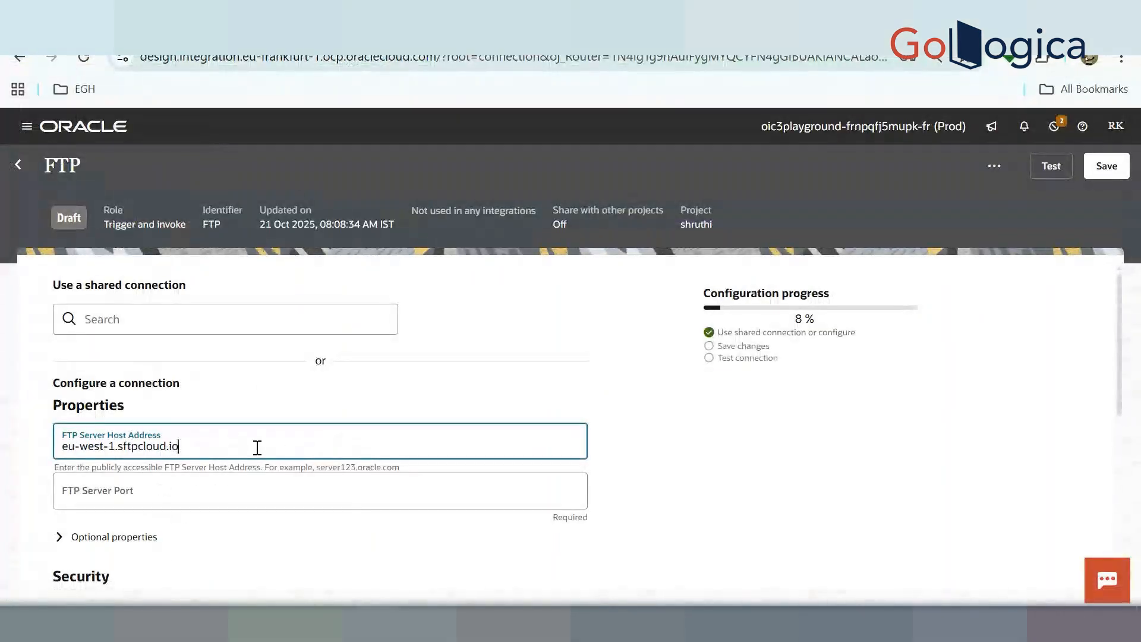
click(251, 491)
text(22)
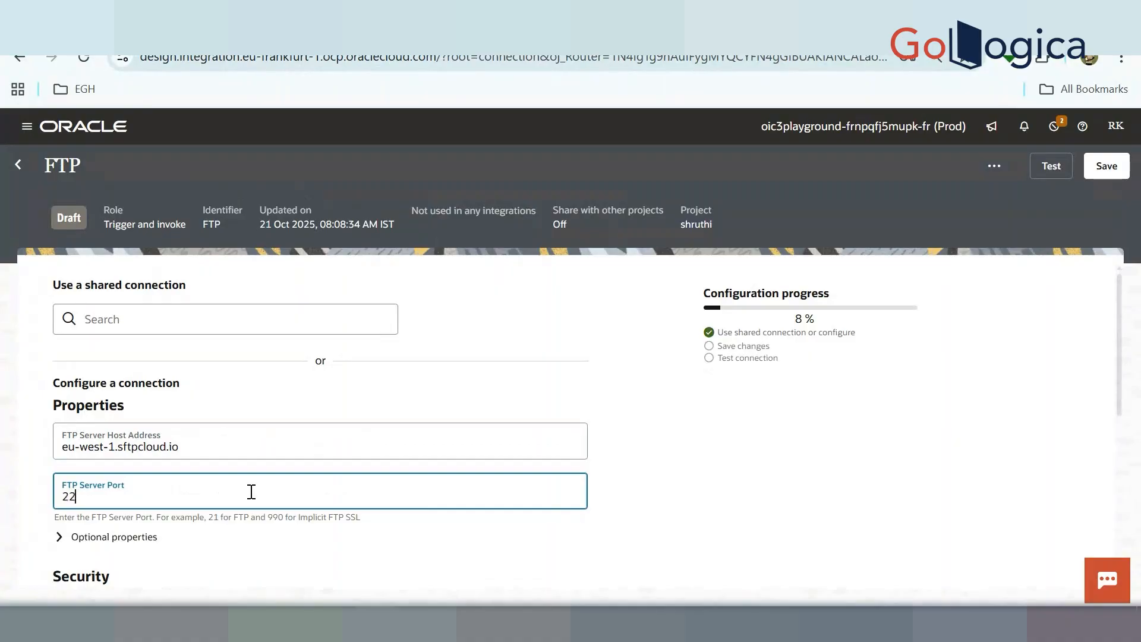
Set SFTP Connection to Yes under Optional properties, then select the SFTP username in the notes.
click(141, 538)
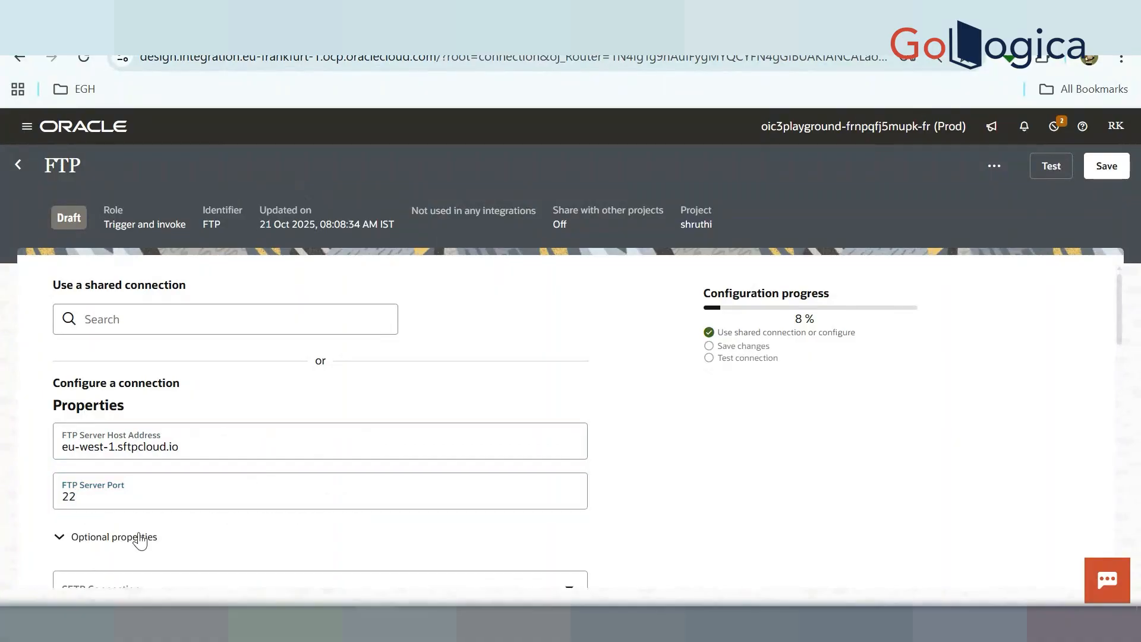
scroll(140, 532, down, 5)
click(152, 327)
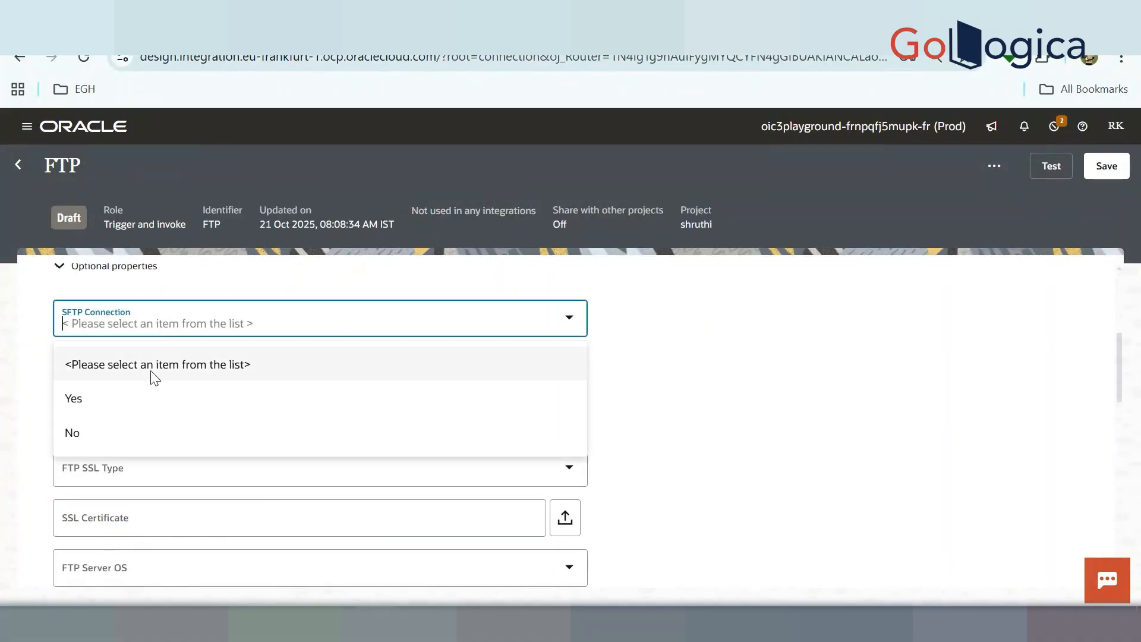
click(145, 398)
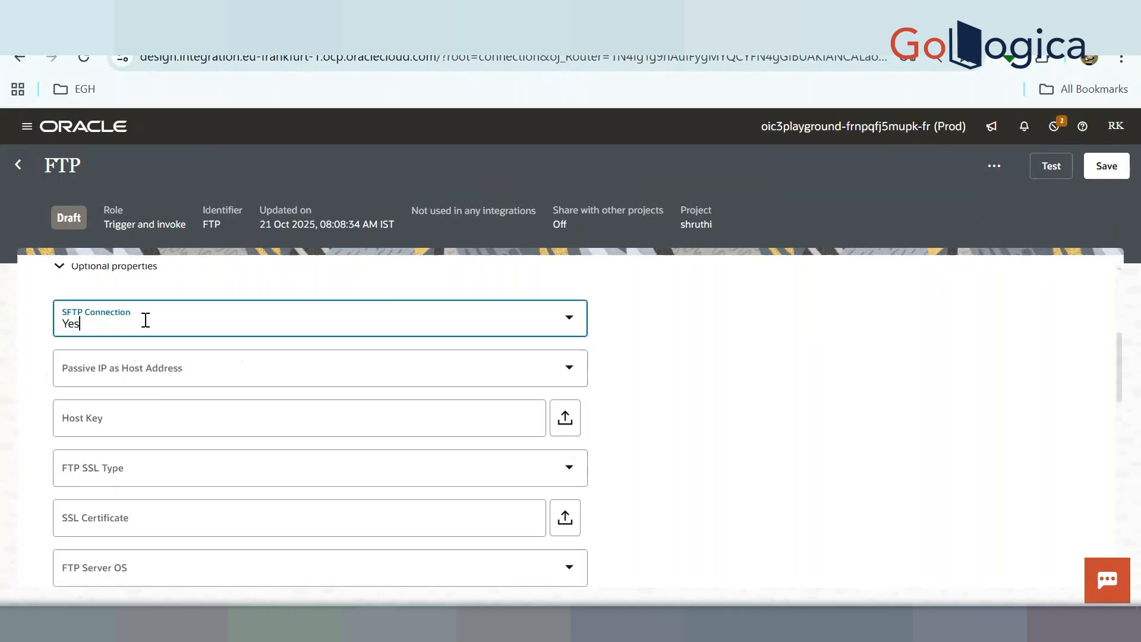
click(119, 267)
scroll(178, 432, down, 1)
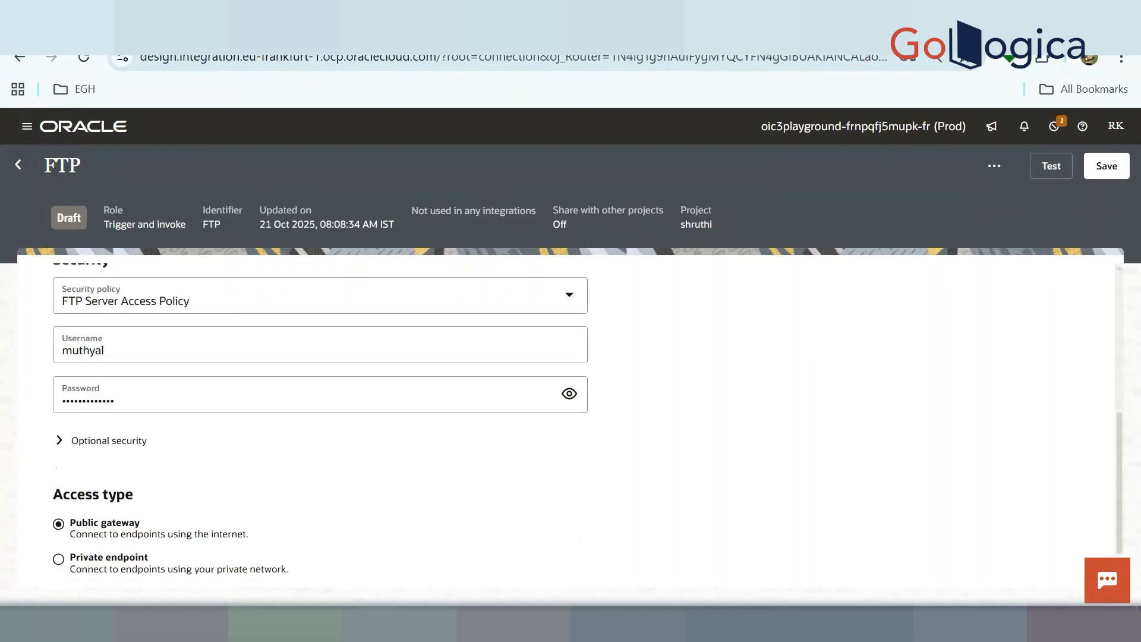
key(alt+Tab)
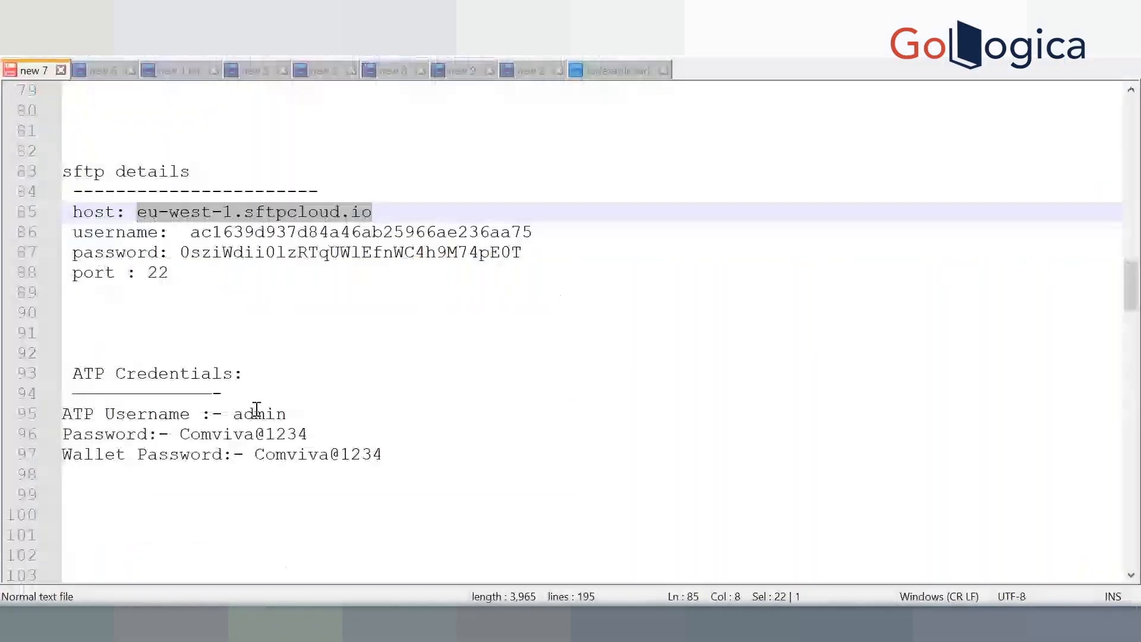
double_click(305, 233)
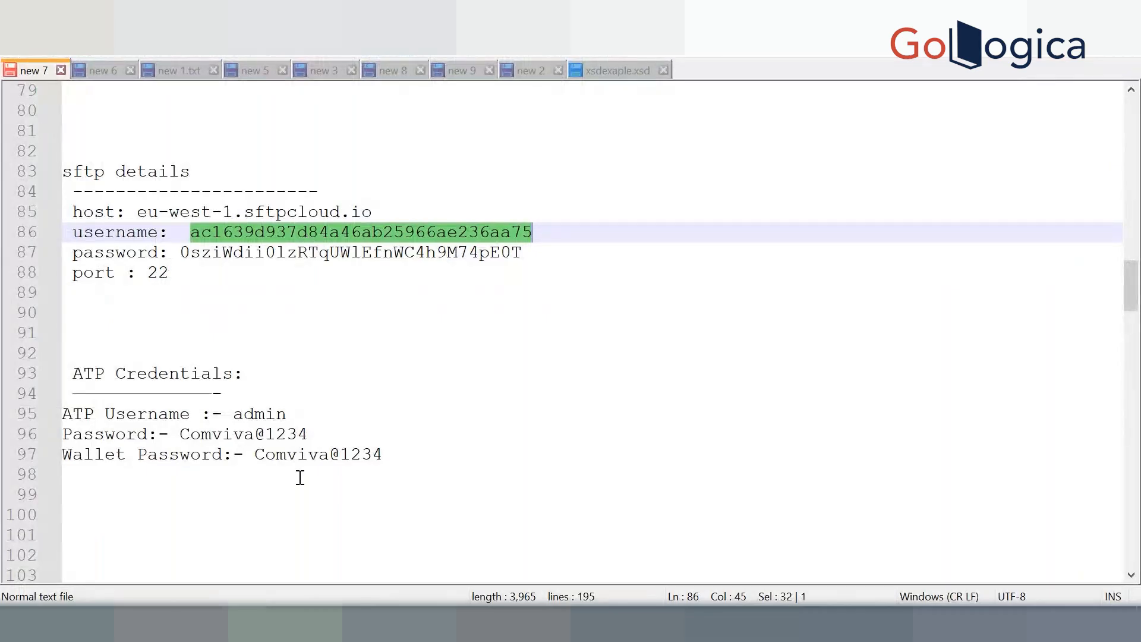
Fill in the SFTP username and password copied from the Notepad++ notes.
key(alt+Tab)
click(265, 349)
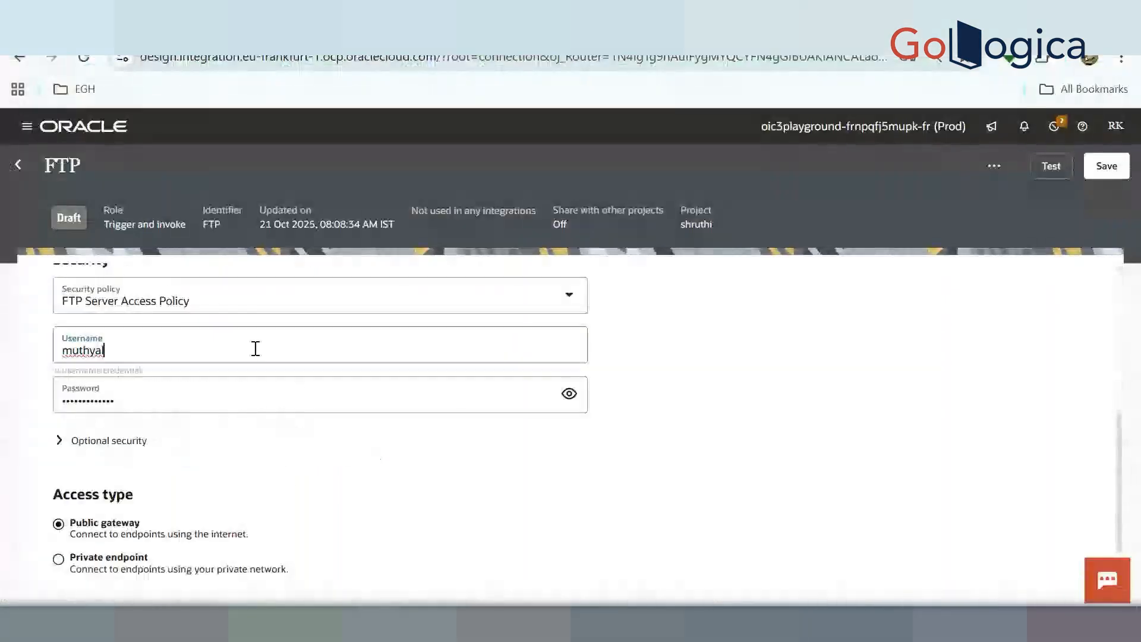
key(ctrl+a)
key(ctrl+v)
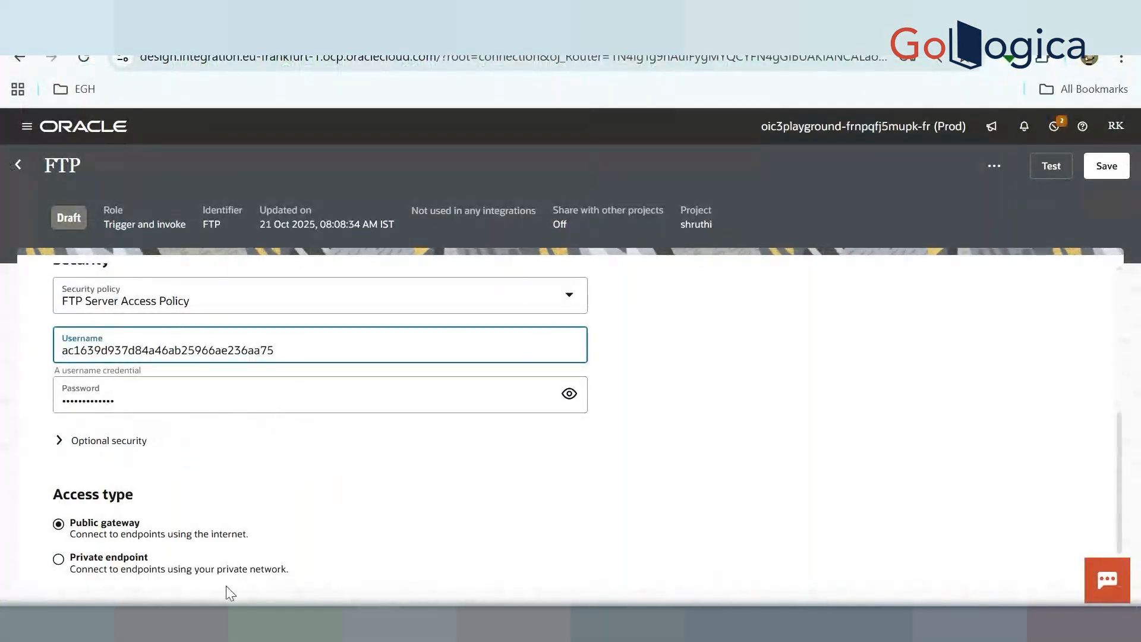
key(alt+Tab)
double_click(269, 256)
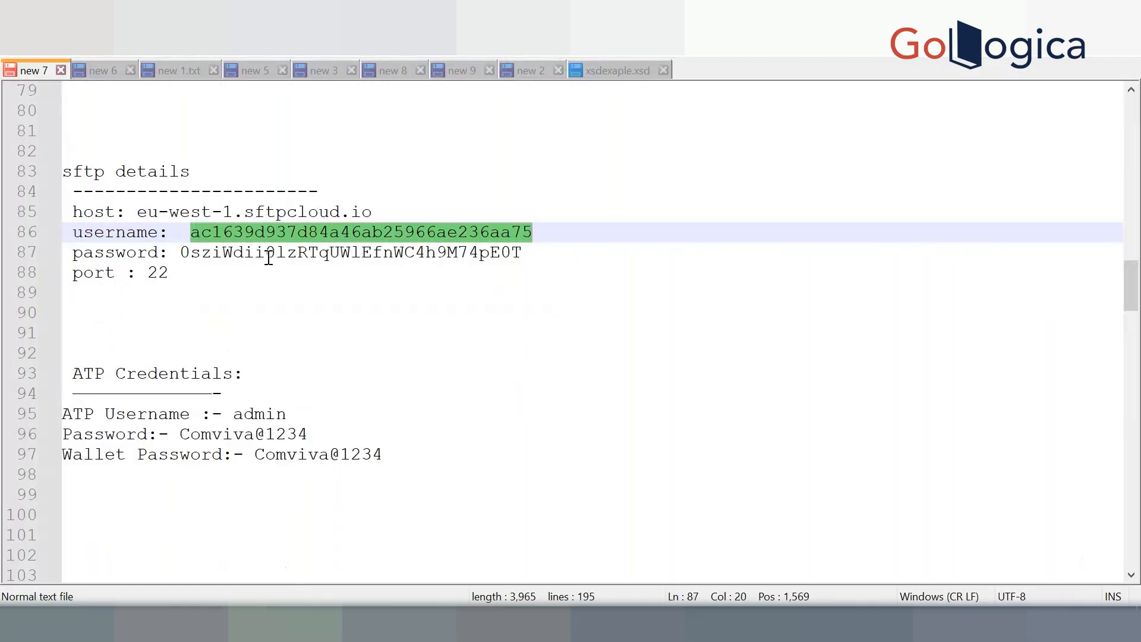
key(alt+Tab)
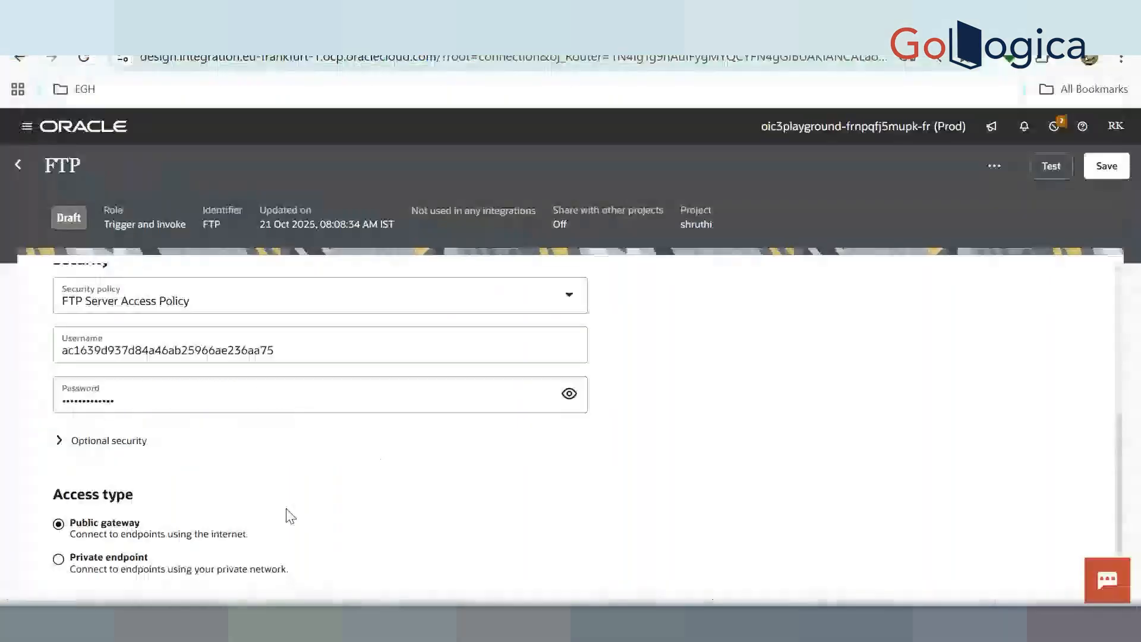
click(262, 399)
key(ctrl+a)
key(ctrl+v)
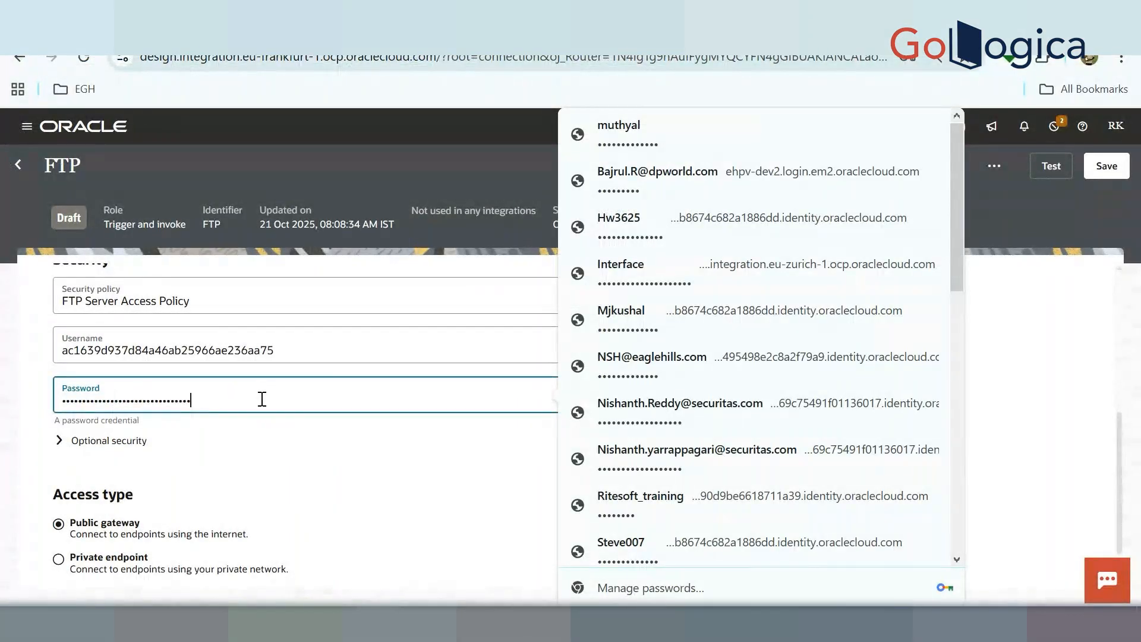
Test the FTP connection with Diagnose & Test, save it, and return to the project page.
click(1050, 167)
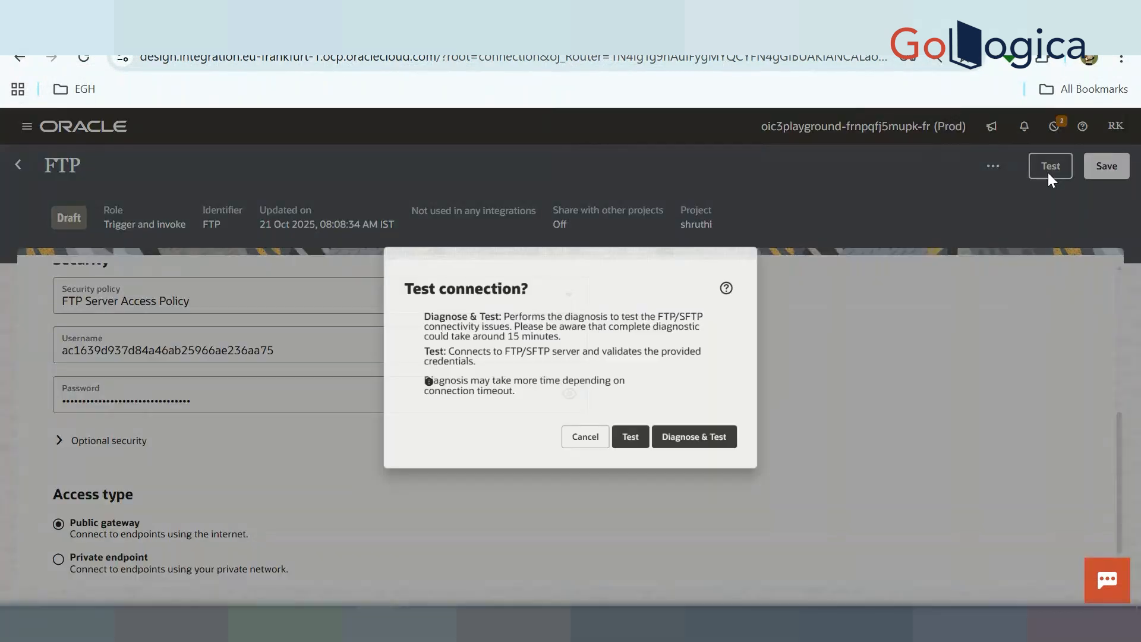
click(710, 454)
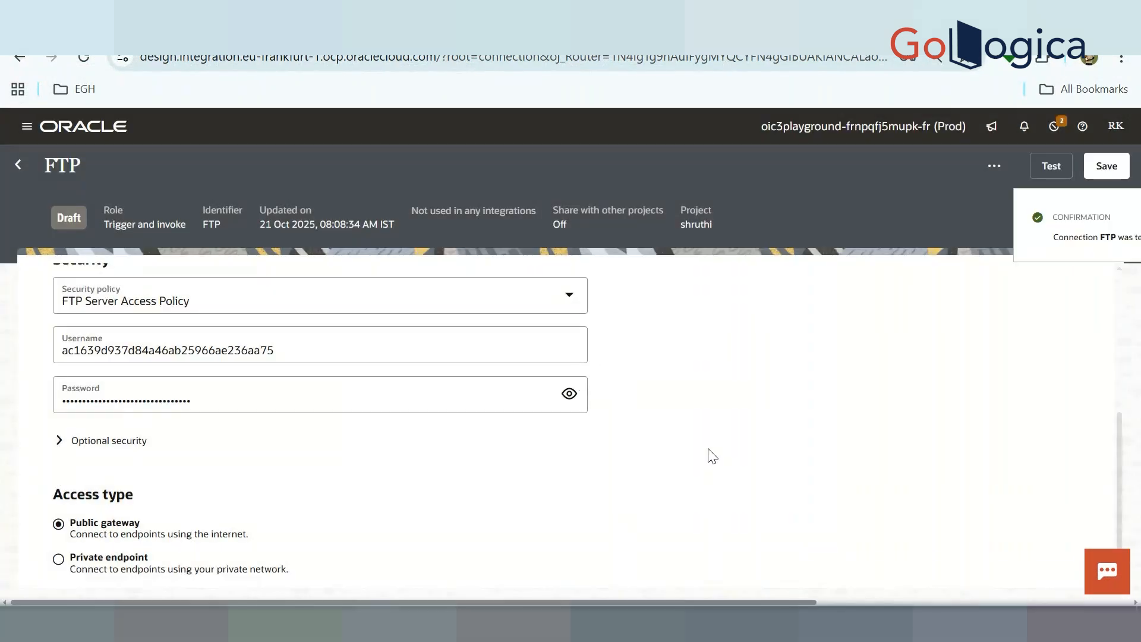
click(1107, 173)
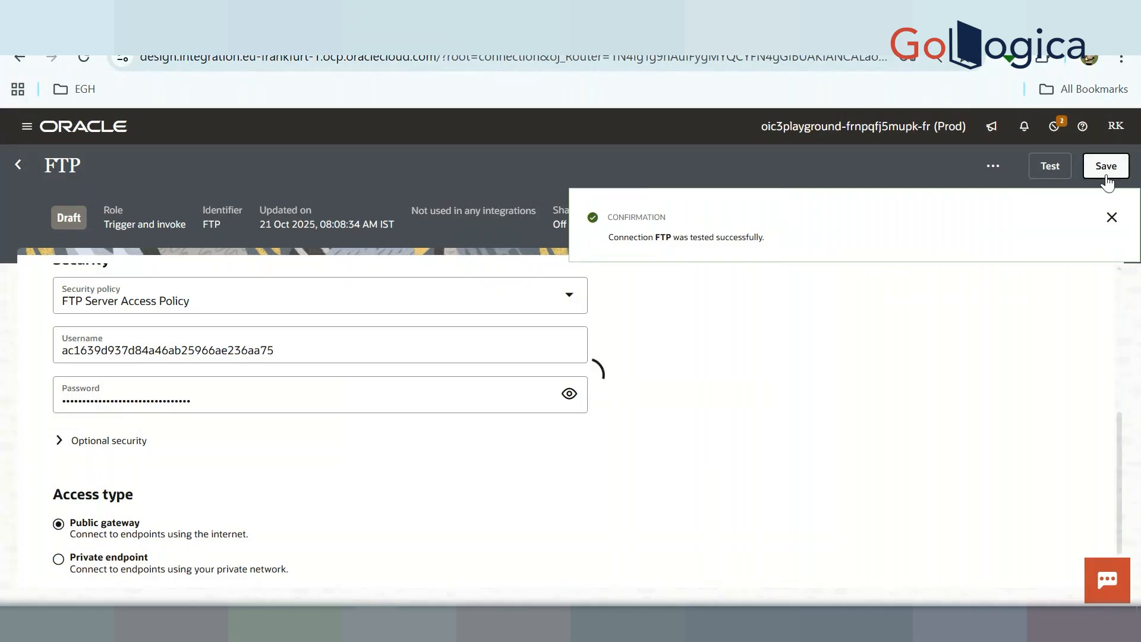
click(19, 168)
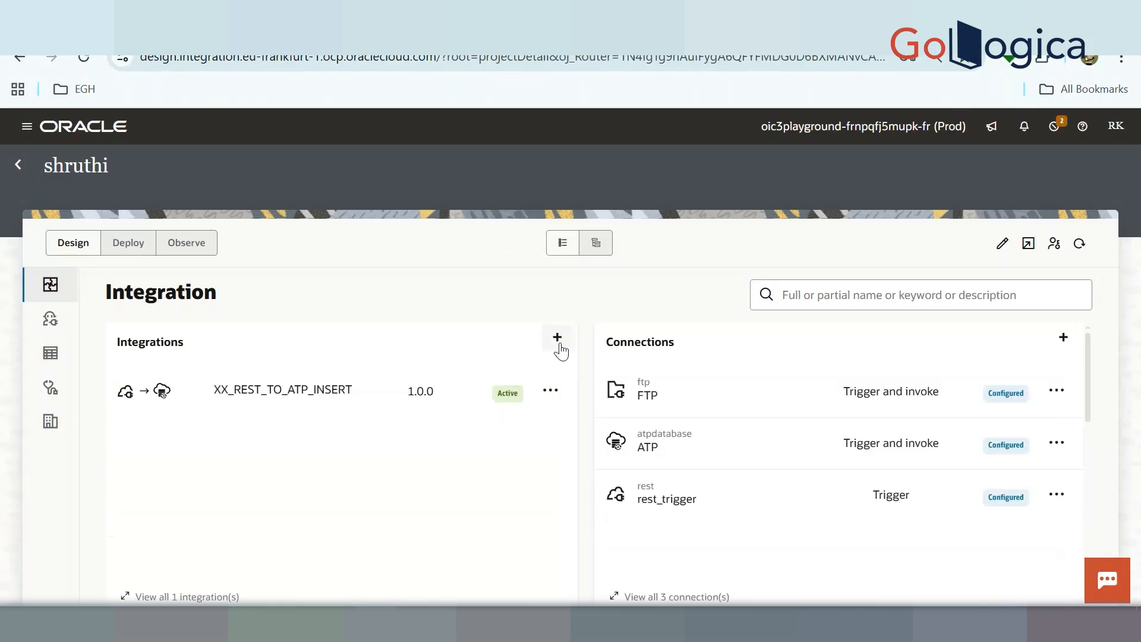
Create application integration XX_ATP_FTP_WRITE and choose ATP as its trigger.
click(558, 346)
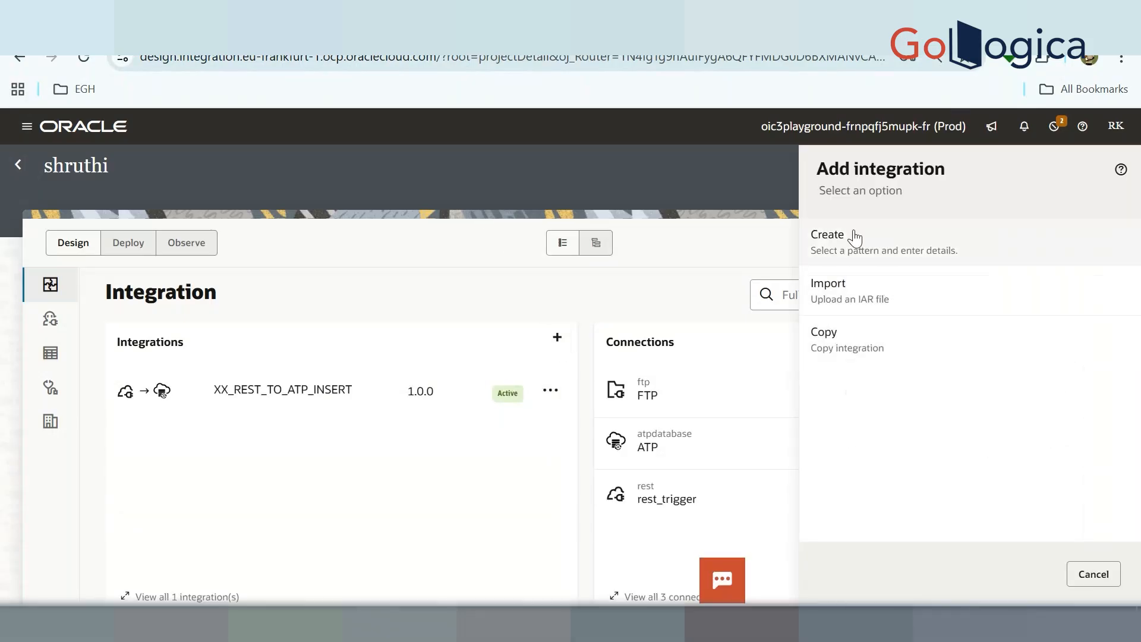
click(856, 239)
click(856, 250)
click(862, 258)
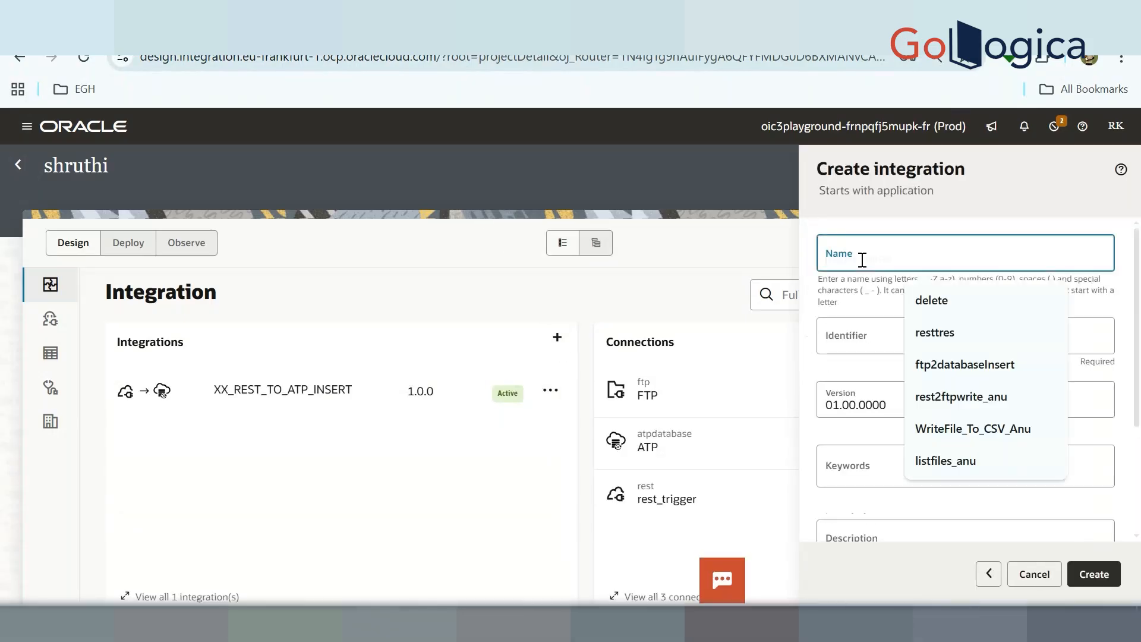
text(XX_ATP_)
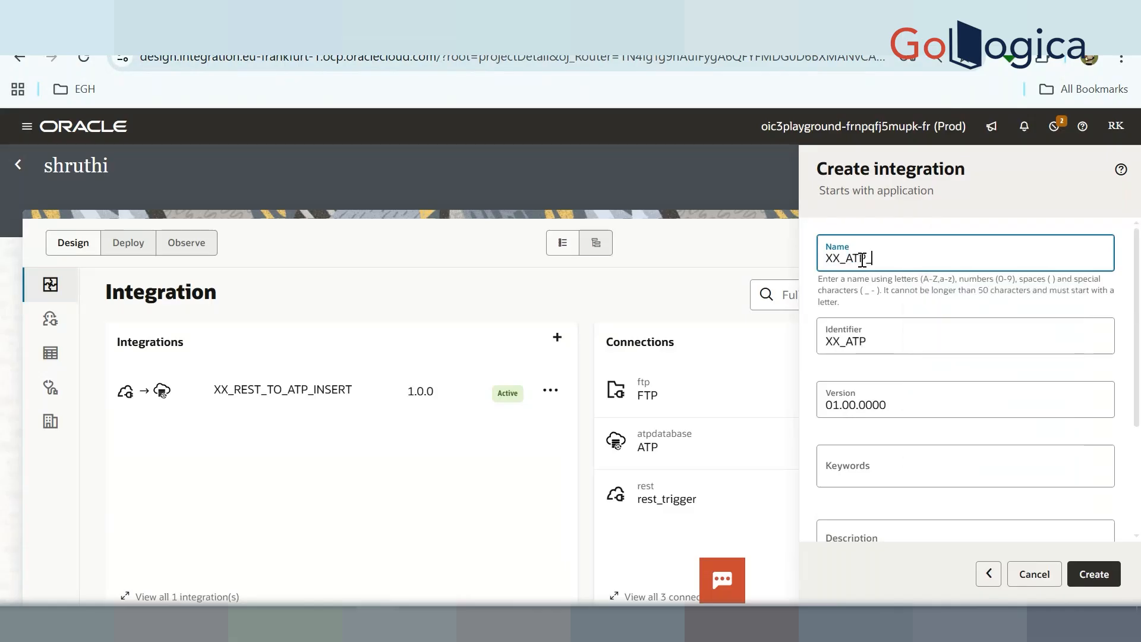
text(FF)
key(BackSpace)
text(TO)
key(BackSpace)
text(P_WRITE)
click(1093, 574)
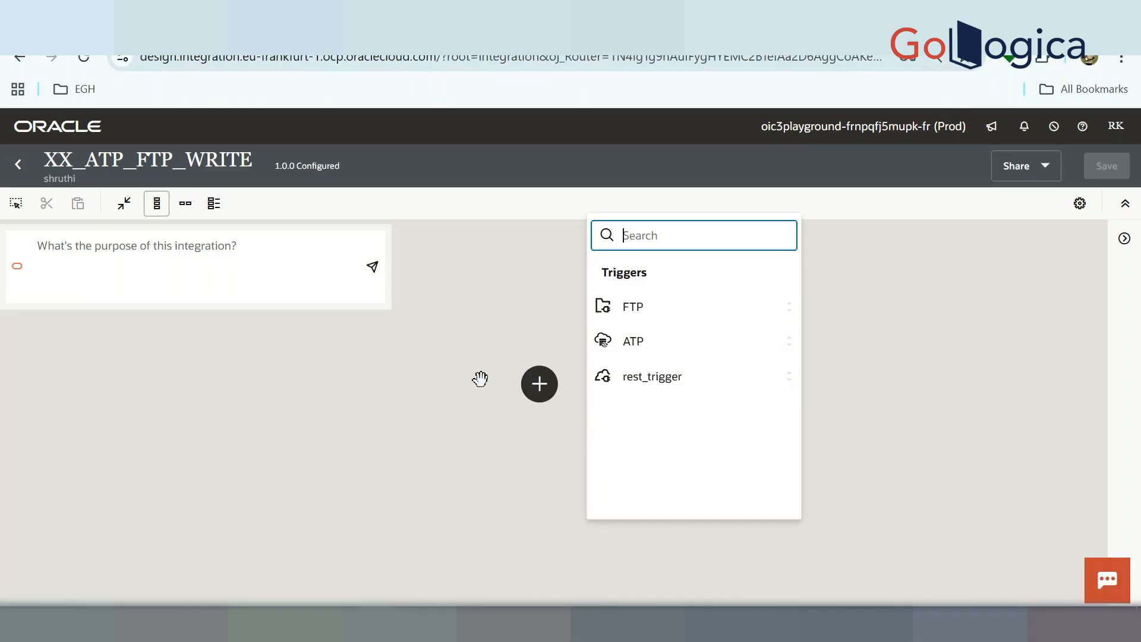
click(657, 350)
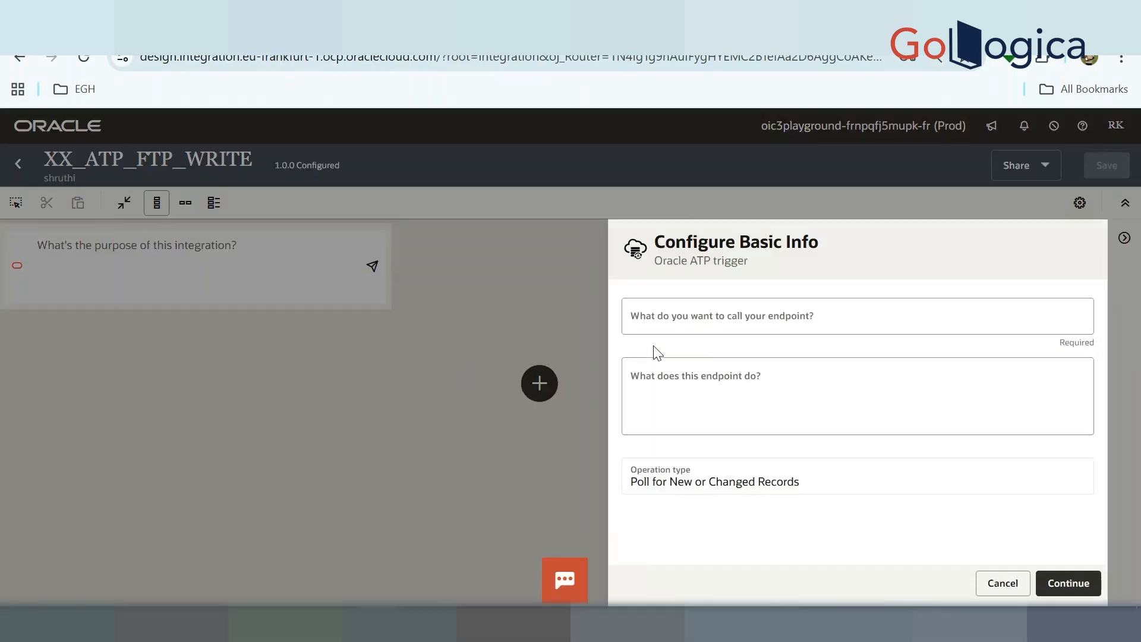
Name the ATP trigger endpoint POOL with operation Poll for New or Changed Records, and continue.
click(664, 315)
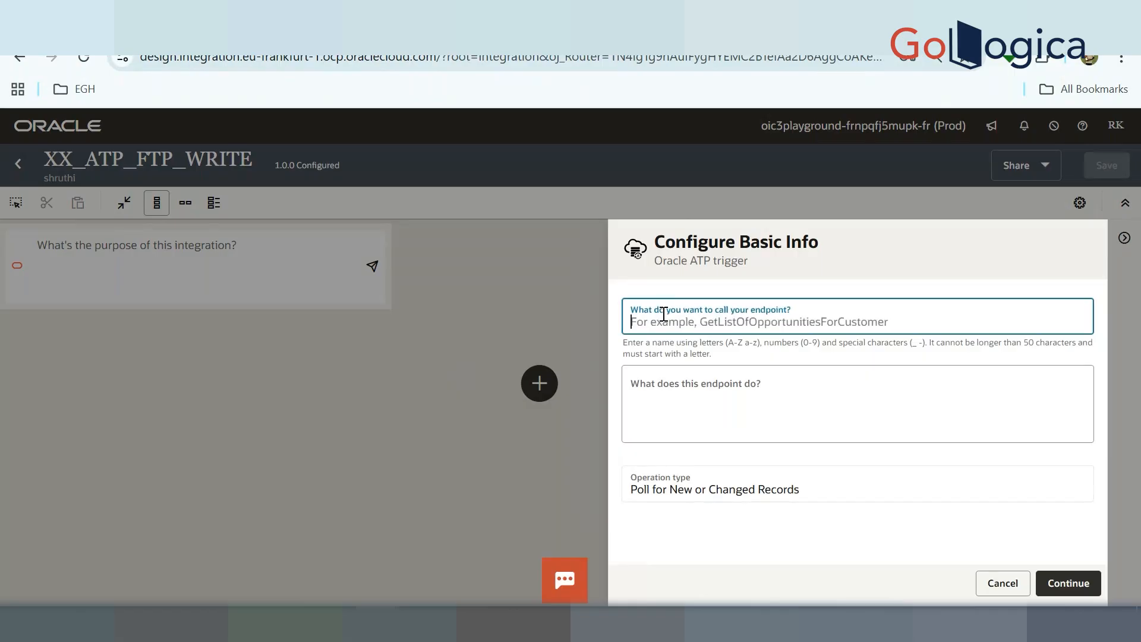
text(POOL)
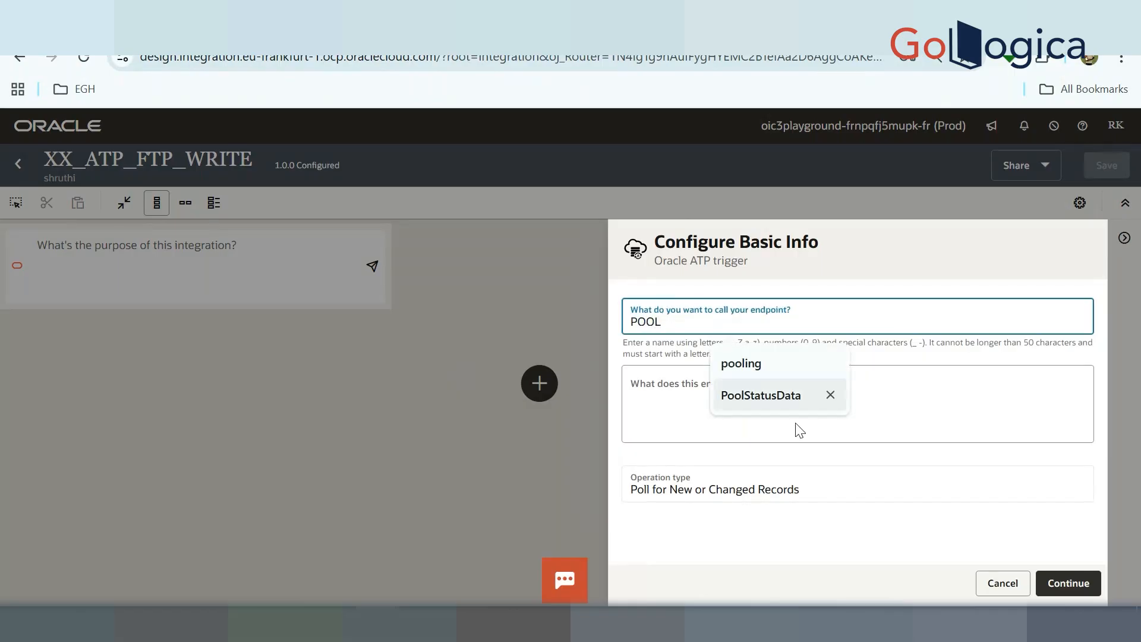
click(789, 476)
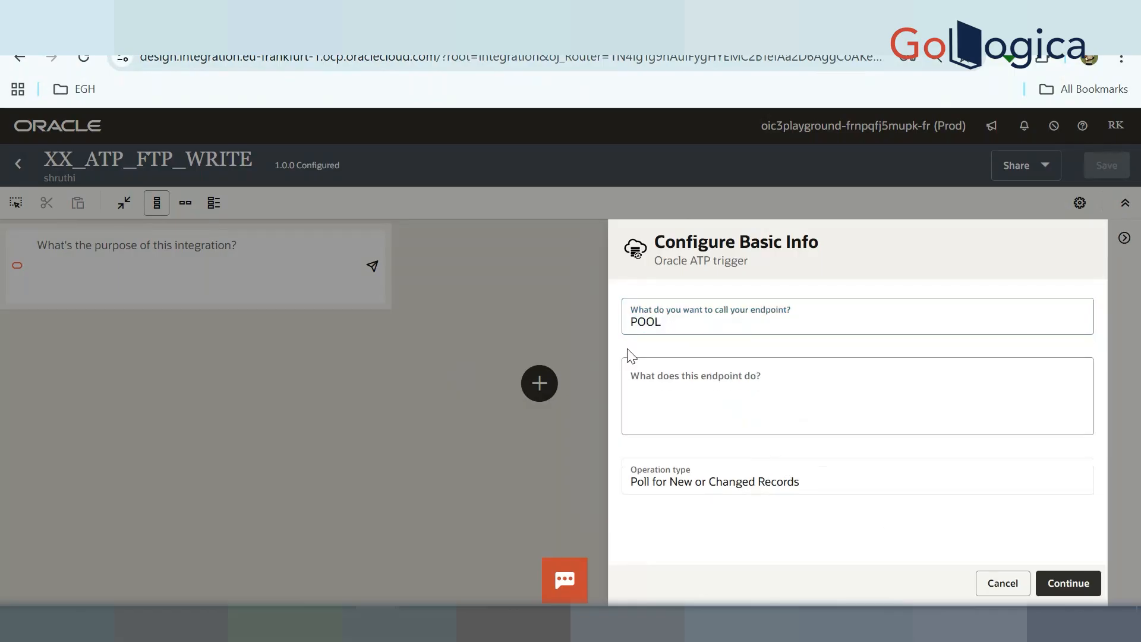
click(630, 483)
drag(803, 489, 702, 488)
click(638, 485)
triple_click(631, 482)
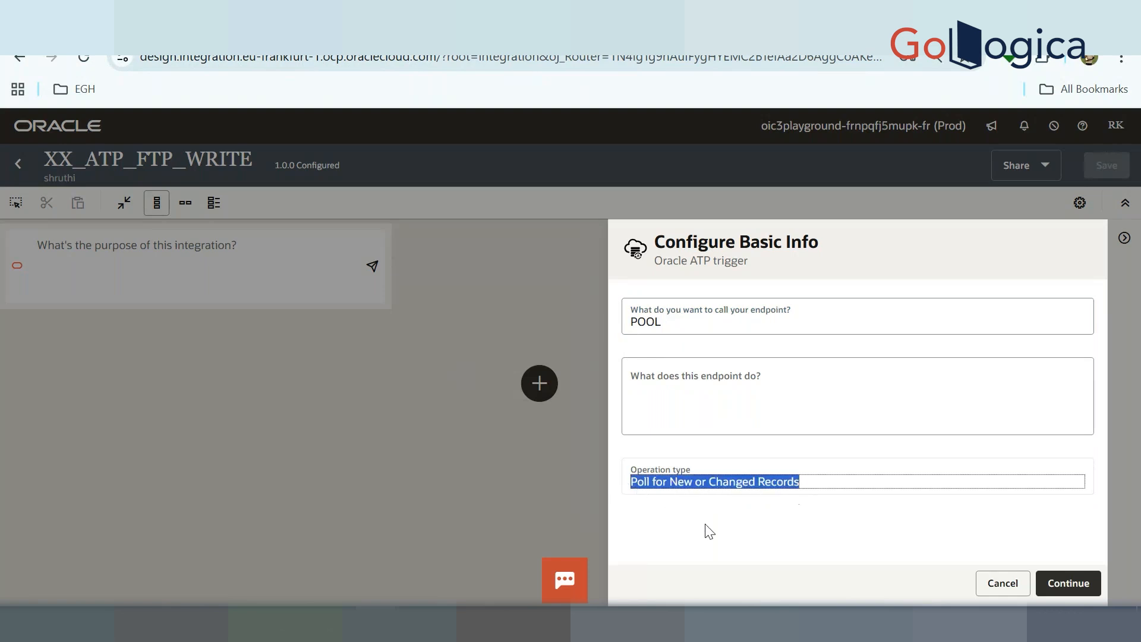
click(739, 543)
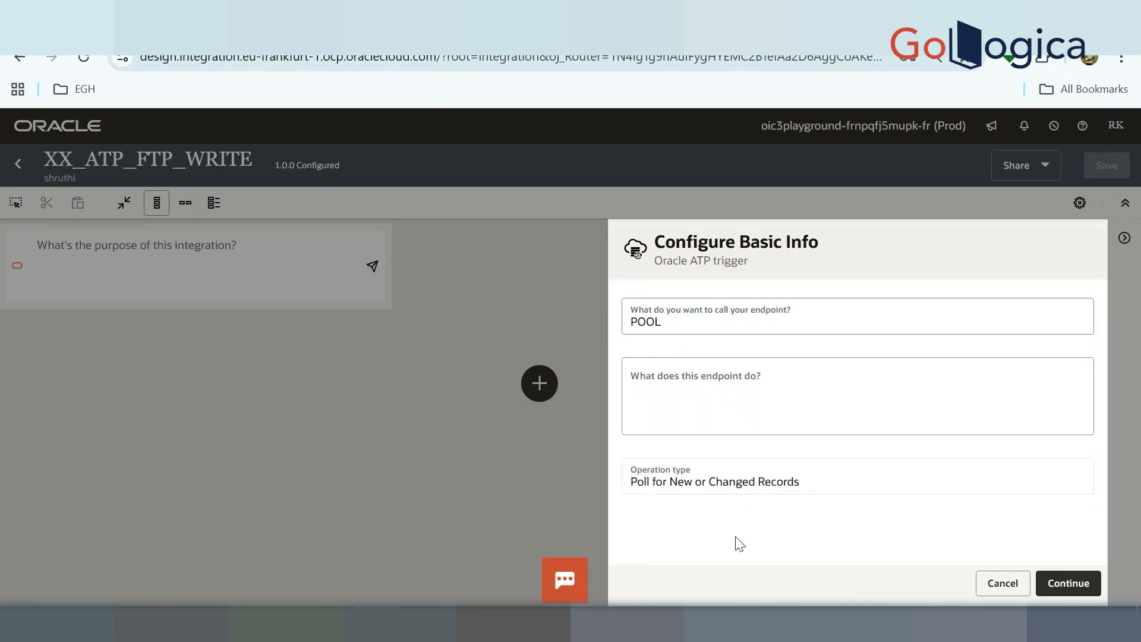
click(1074, 586)
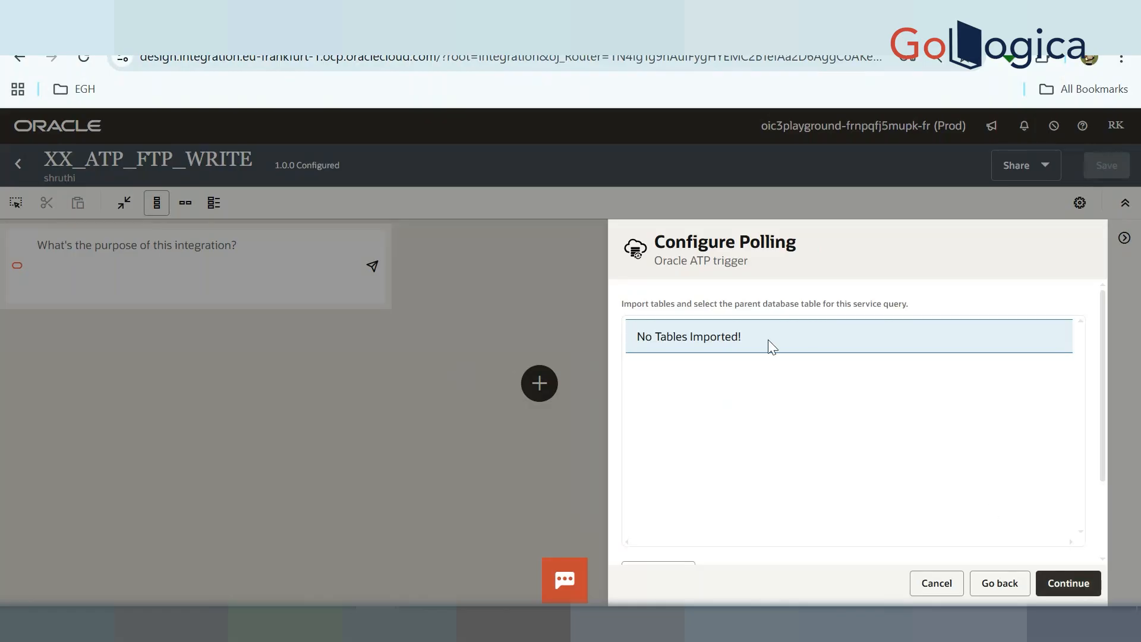
Search the ADMIN schema for tables matching %EMPLOYEESH%.
scroll(773, 356, down, 2)
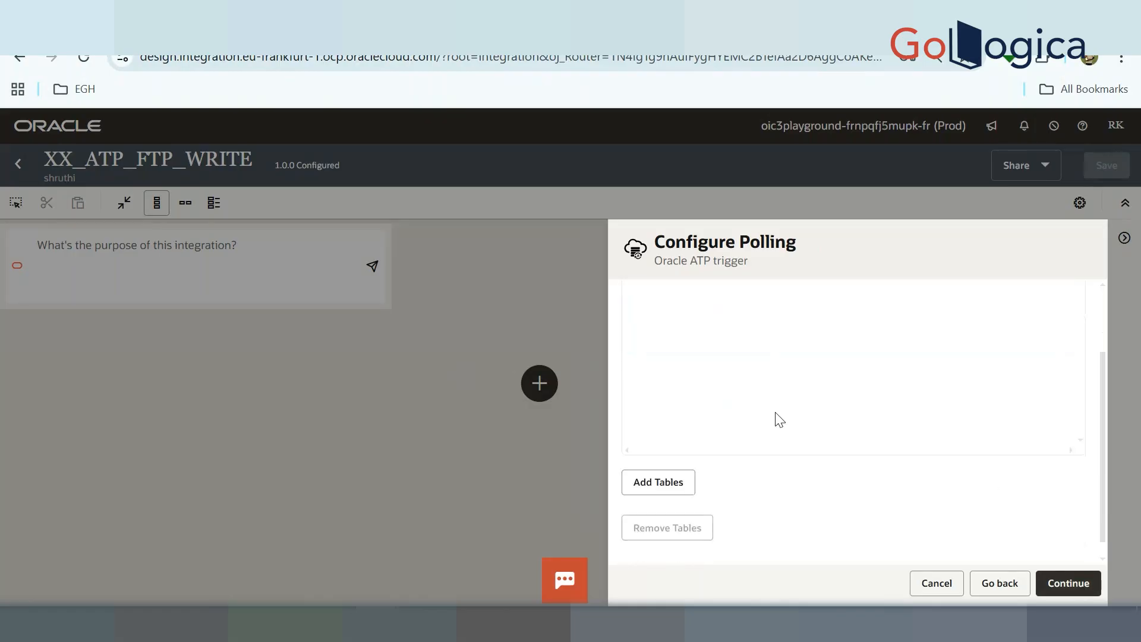
click(658, 482)
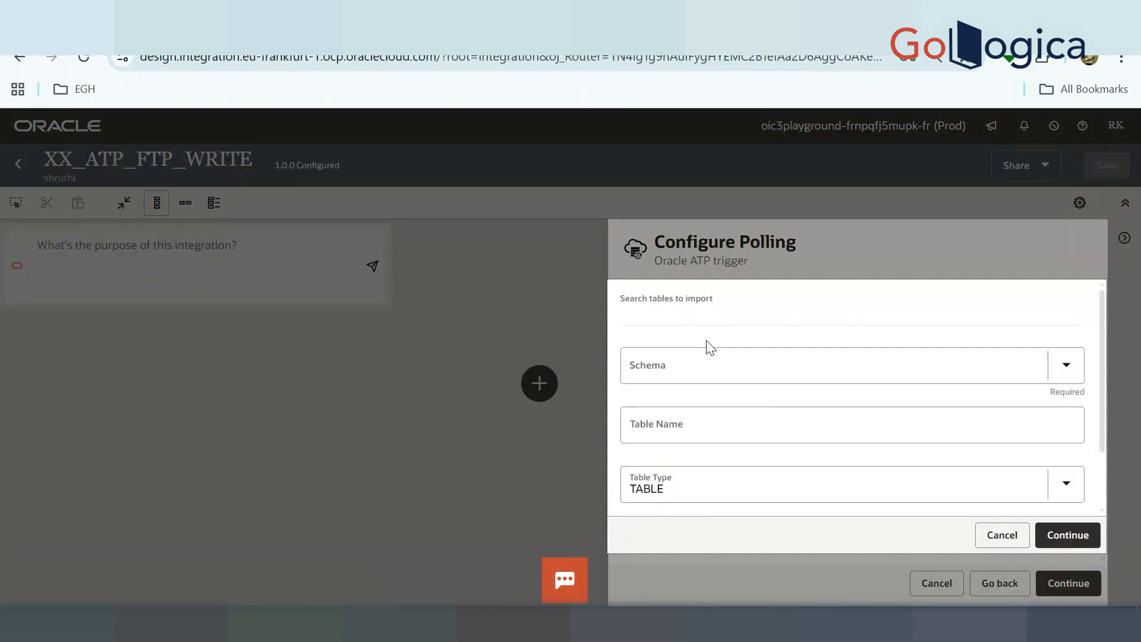
click(710, 351)
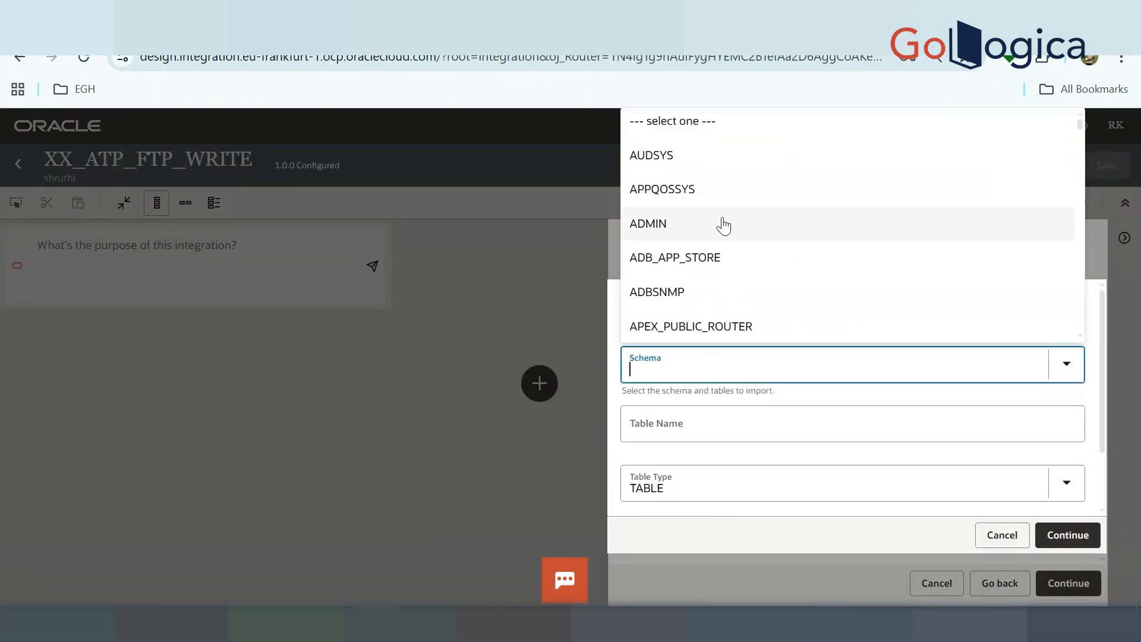
click(722, 220)
click(723, 216)
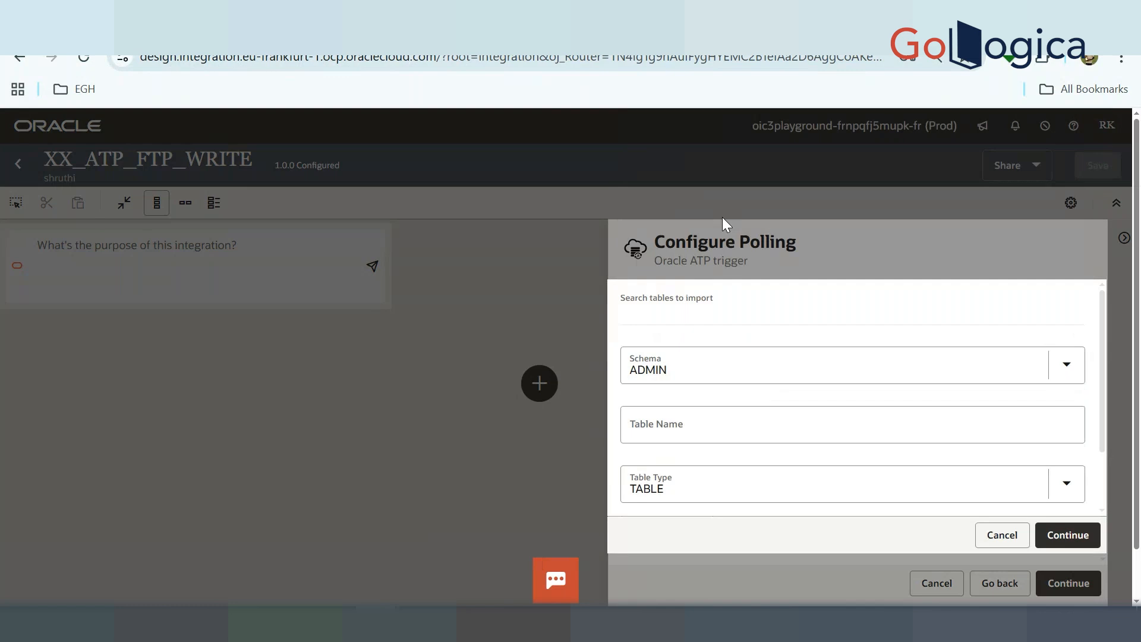
click(714, 426)
click(731, 482)
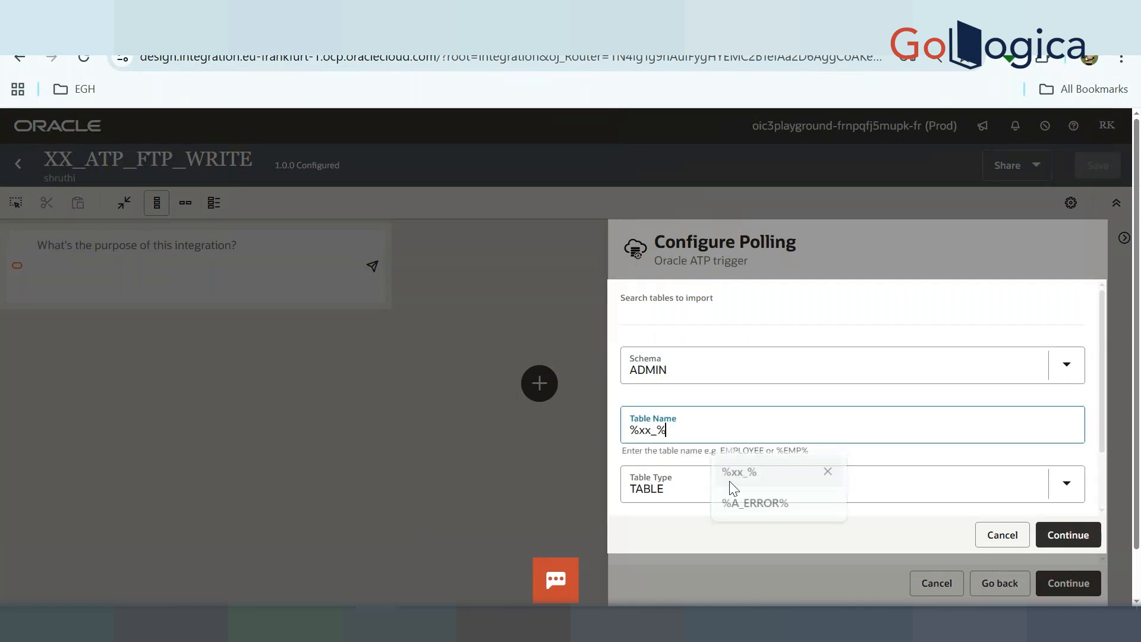
double_click(642, 434)
text(EMPLO)
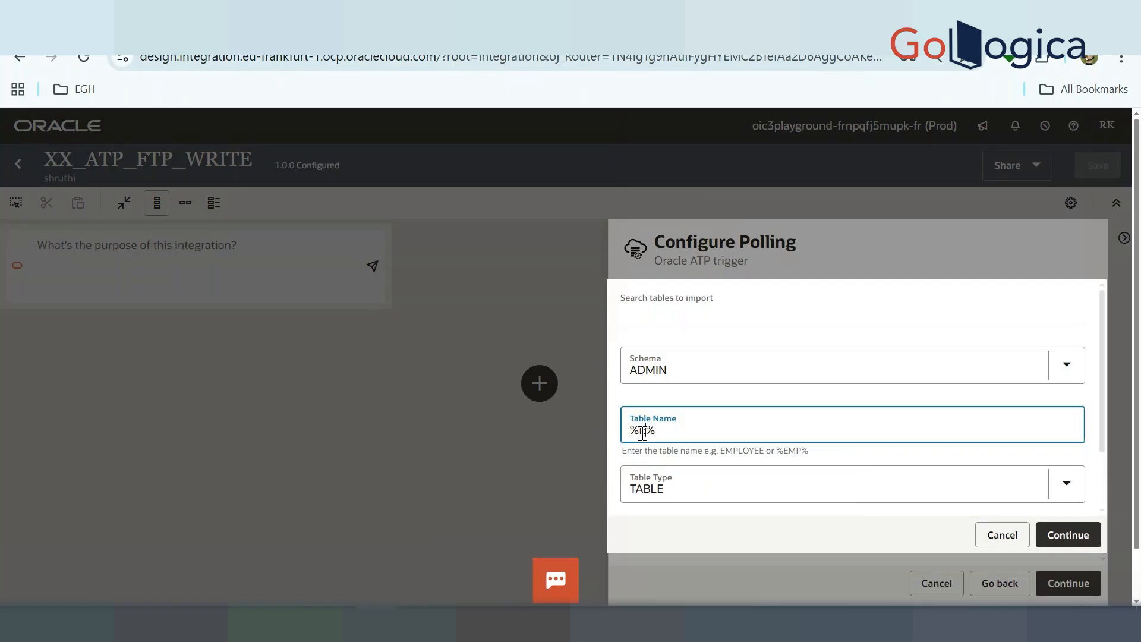
text(YEESH)
scroll(655, 439, down, 2)
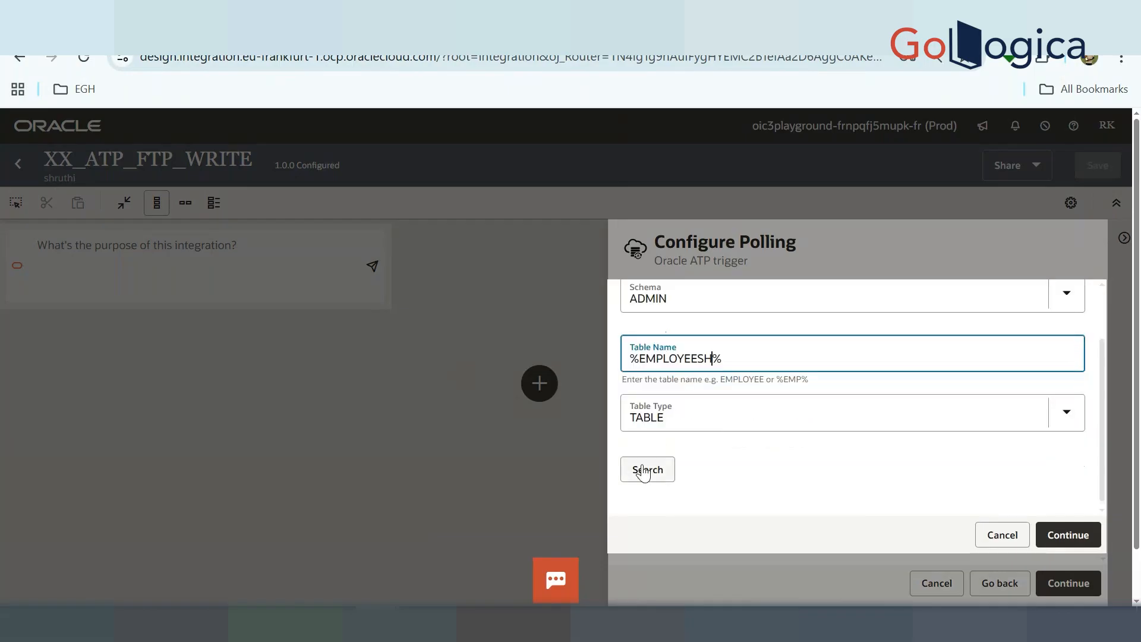
click(643, 475)
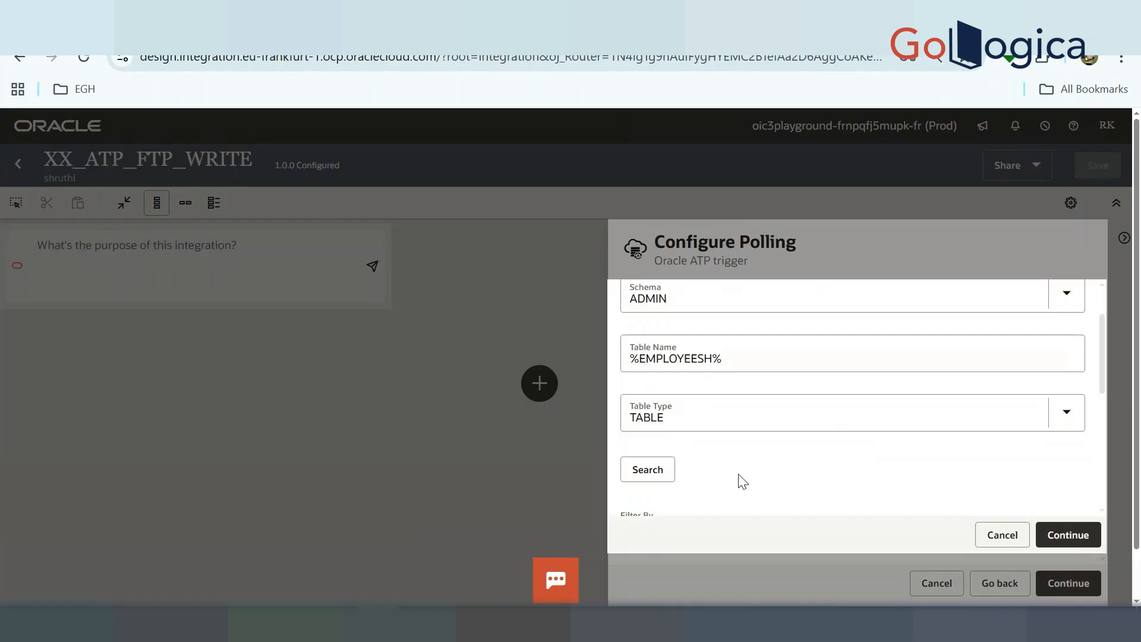
Move EMPLOYEESH to the selected tables and import it into the trigger.
scroll(743, 481, down, 5)
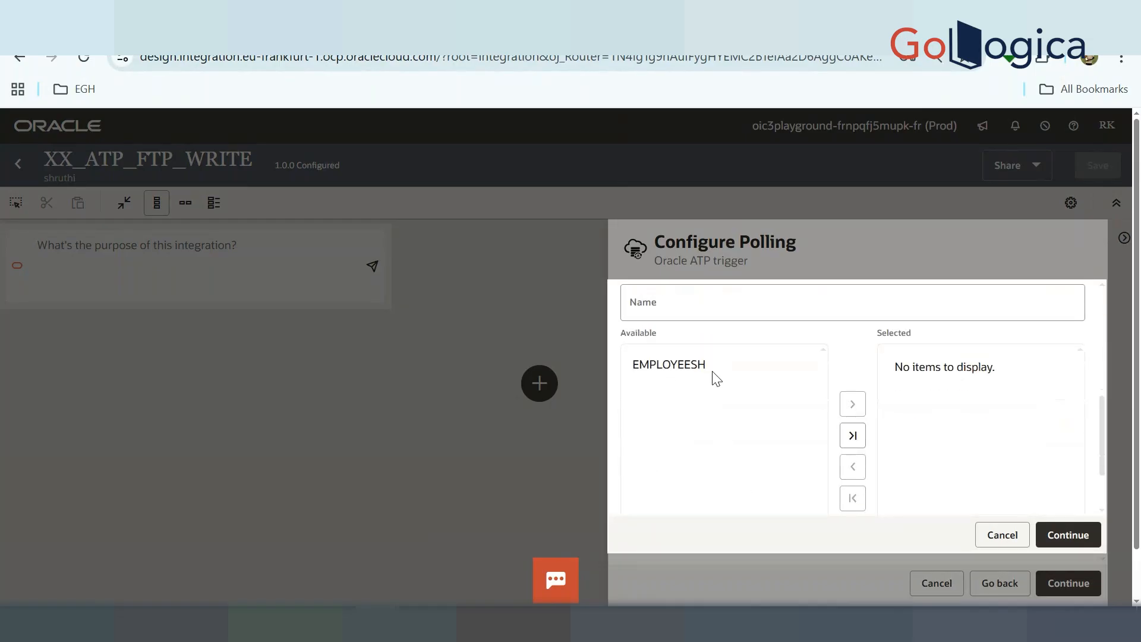
click(716, 375)
click(856, 410)
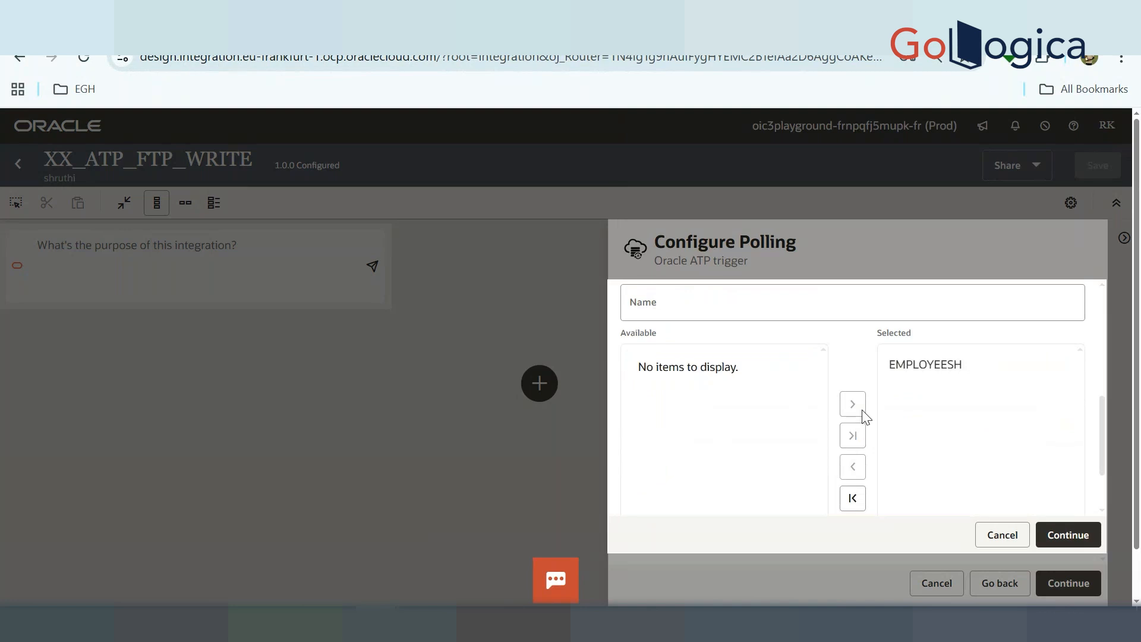
click(937, 379)
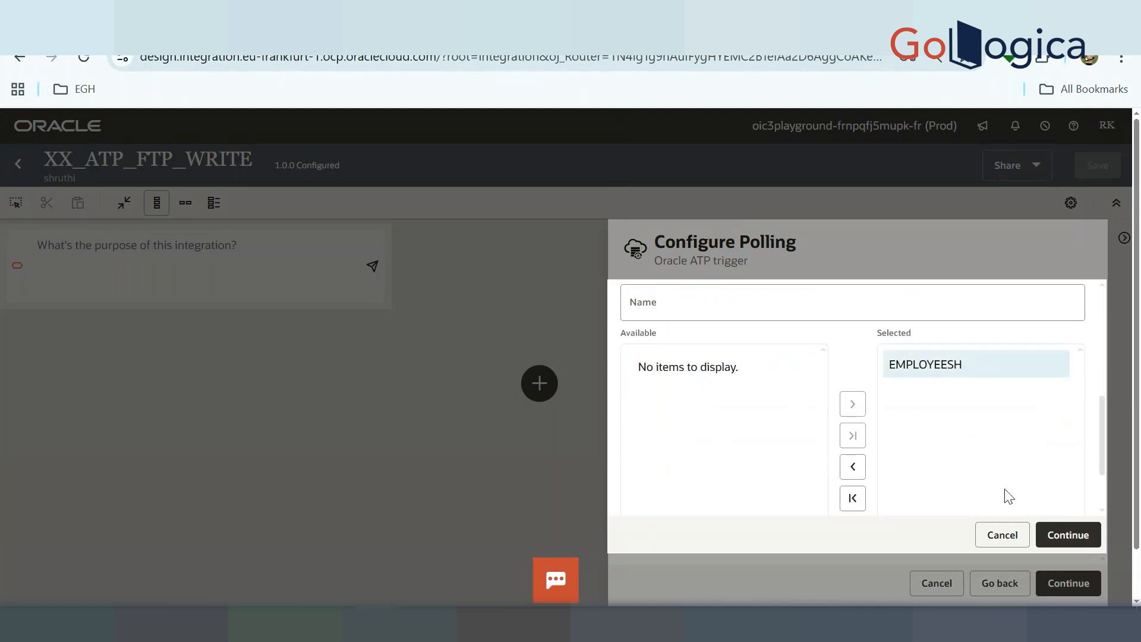
click(1060, 537)
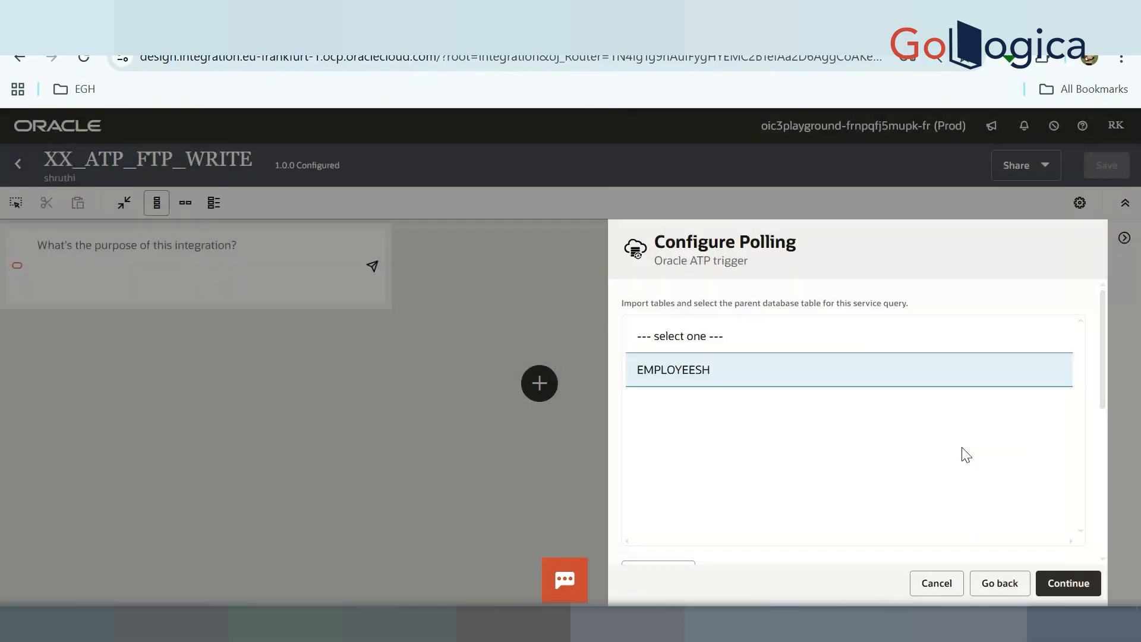
Set the logical delete field to STATUS with unread value N and read value Y.
scroll(962, 447, down, 3)
scroll(962, 452, down, 2)
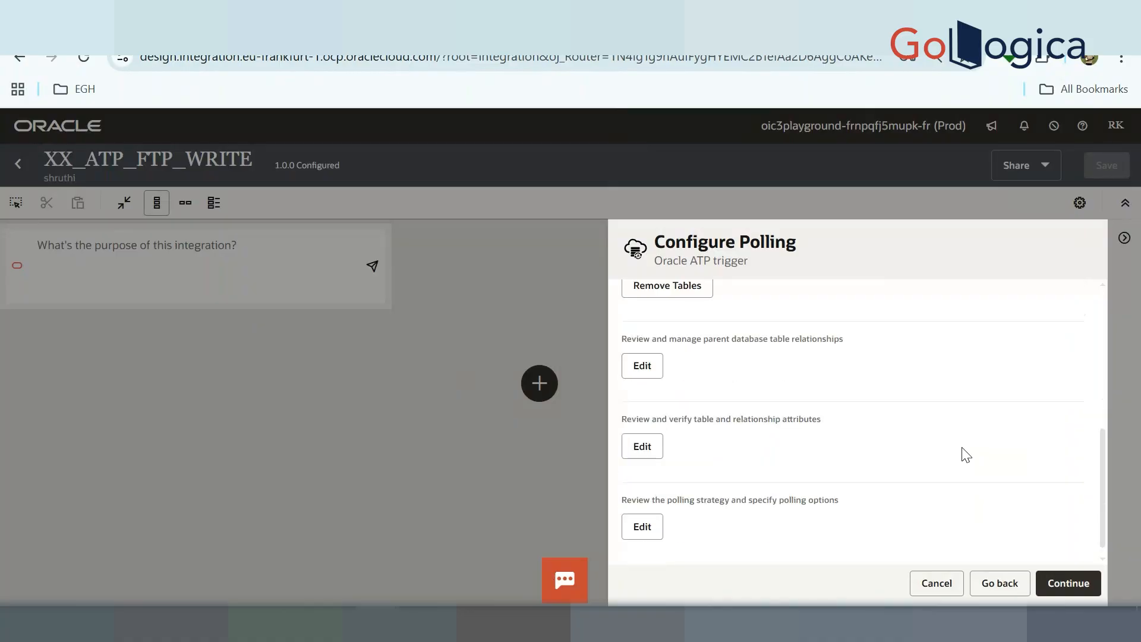
click(643, 518)
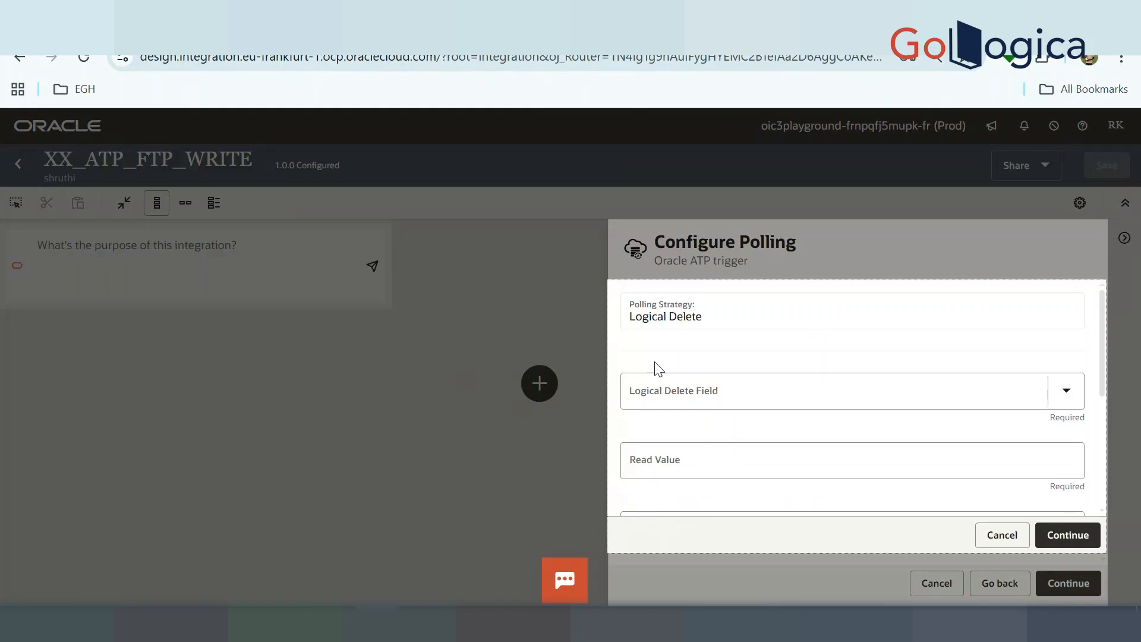
click(708, 402)
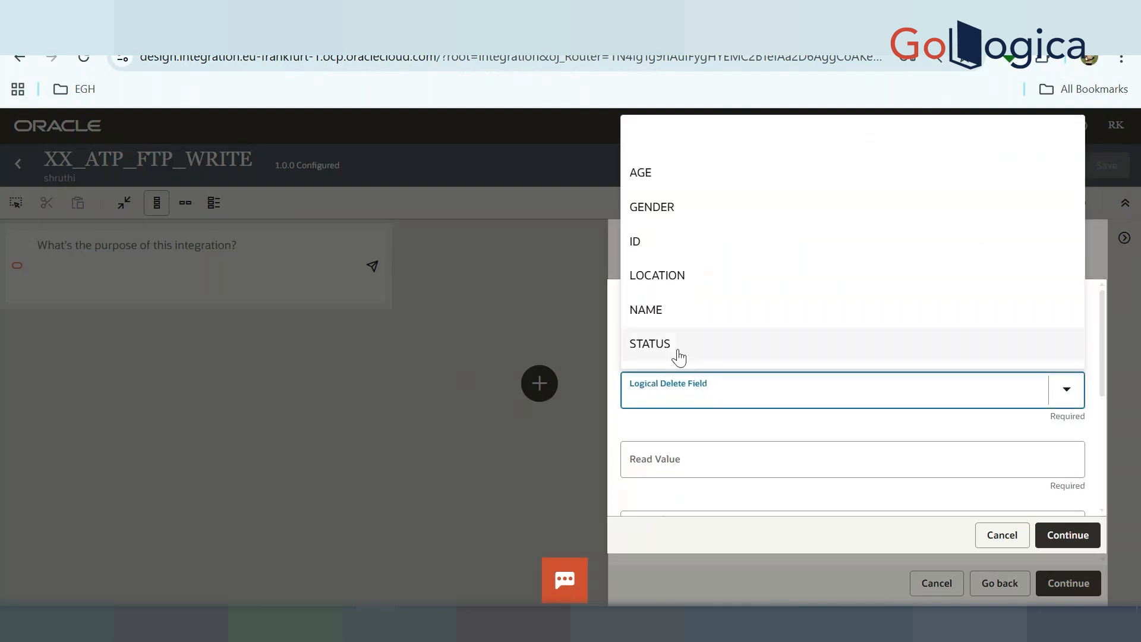
click(679, 355)
scroll(714, 447, down, 2)
click(687, 414)
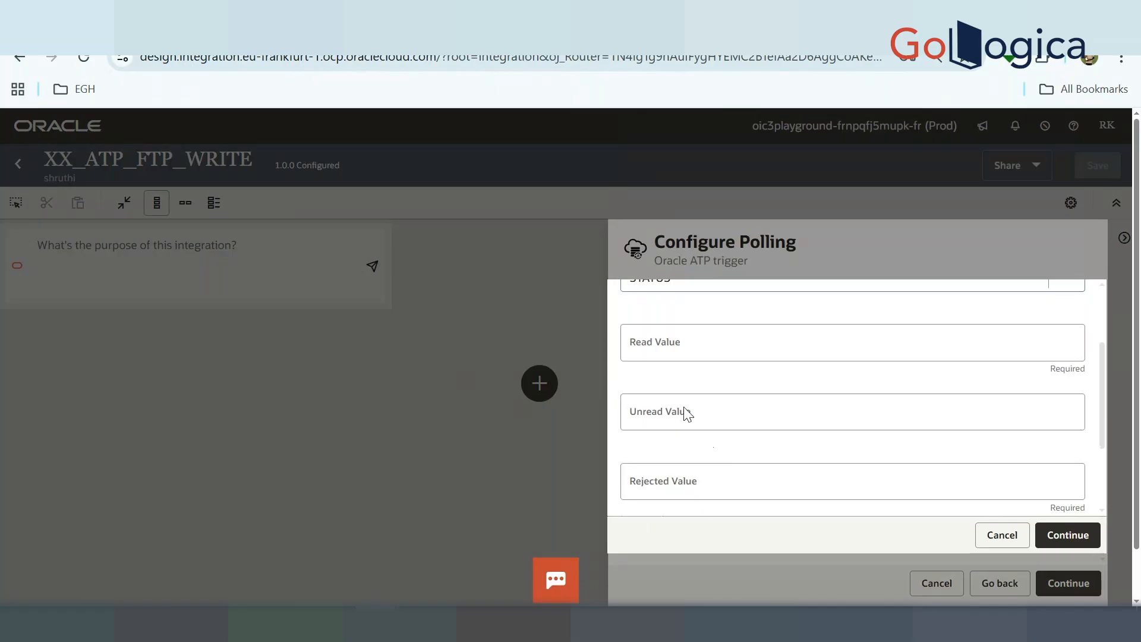
text(N)
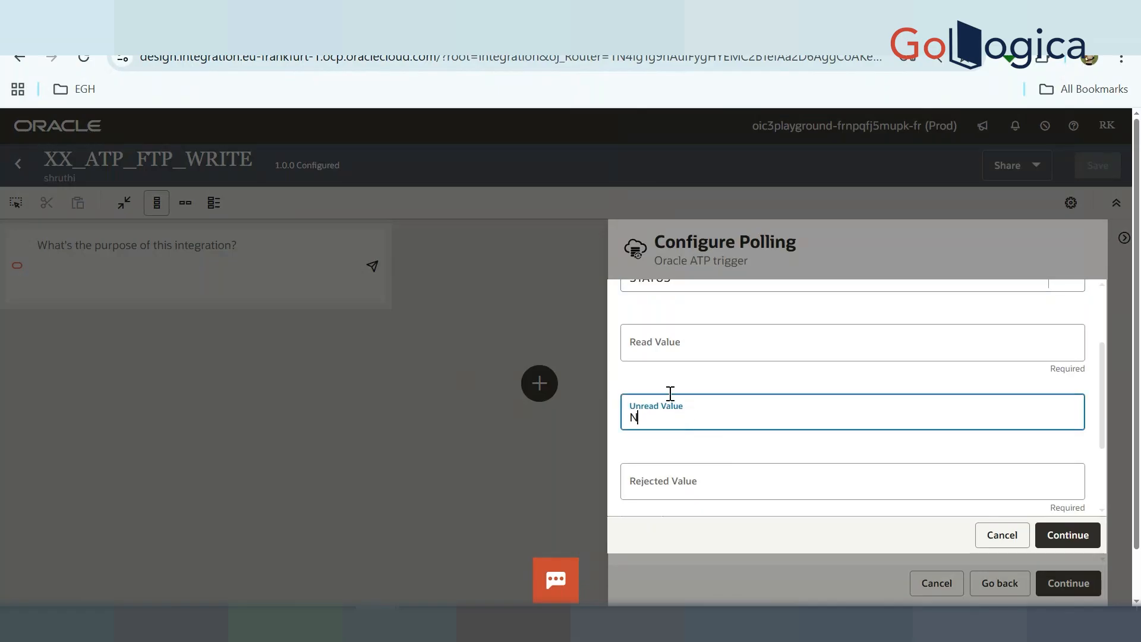
click(676, 349)
text(Y)
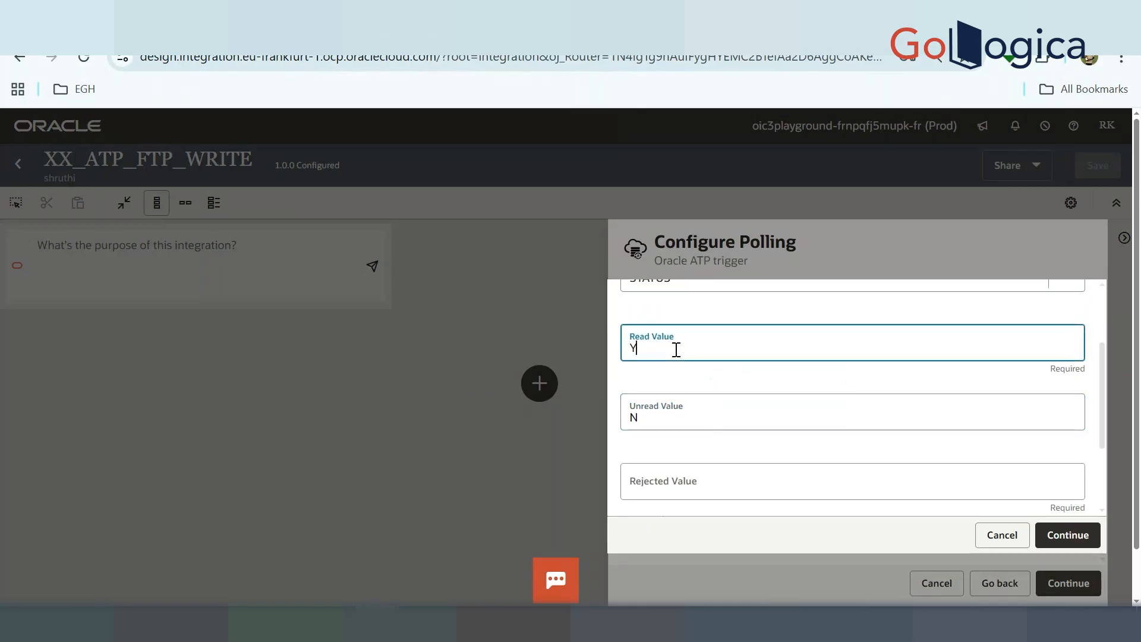
Set the rejected value to E and keep the polling frequency at 1.
scroll(711, 451, down, 2)
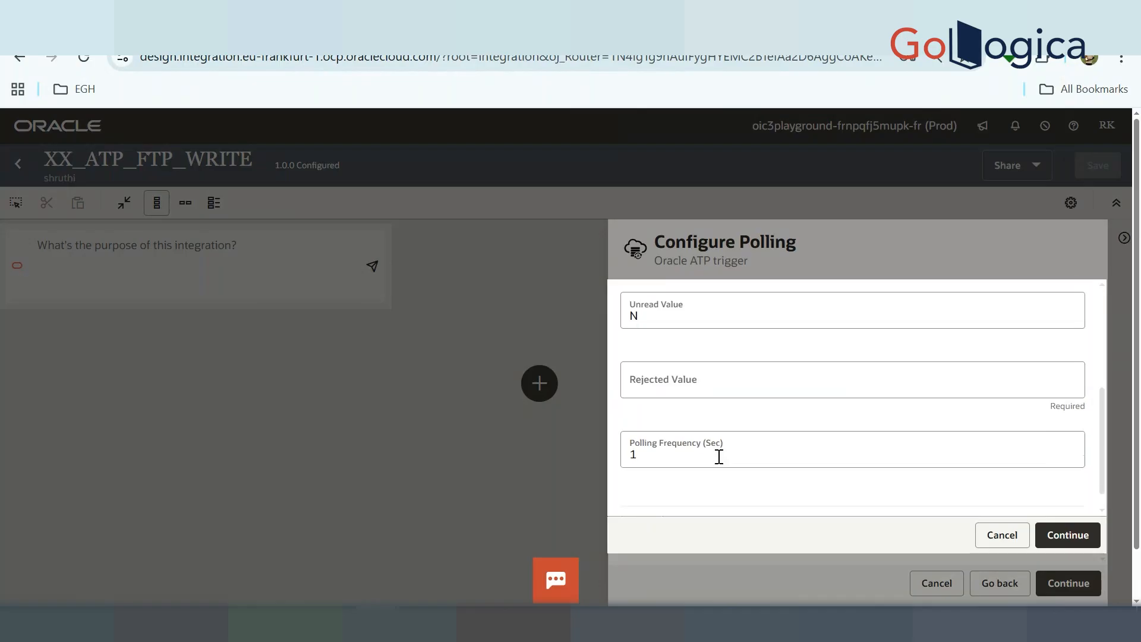
click(688, 387)
text(F)
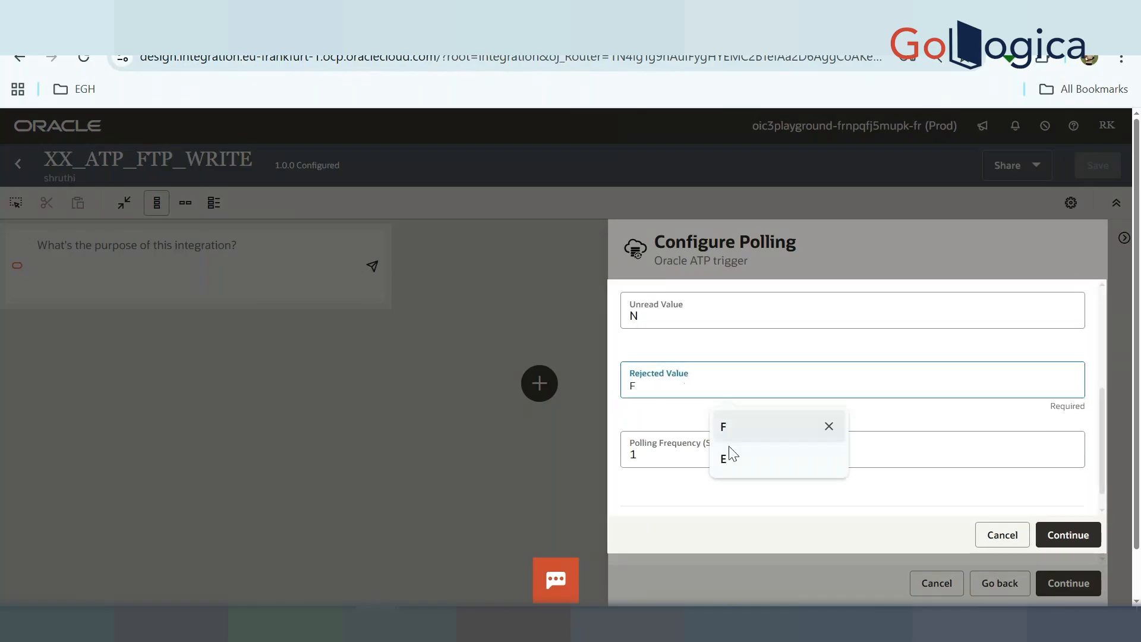
click(735, 461)
click(672, 463)
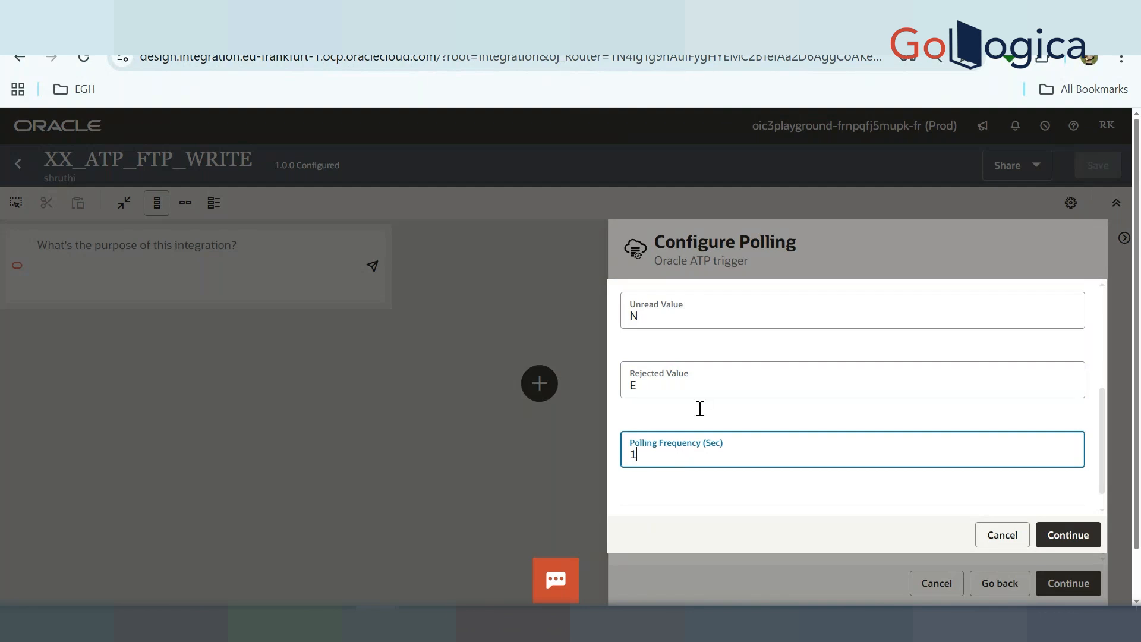
scroll(736, 360, up, 2)
scroll(736, 356, up, 3)
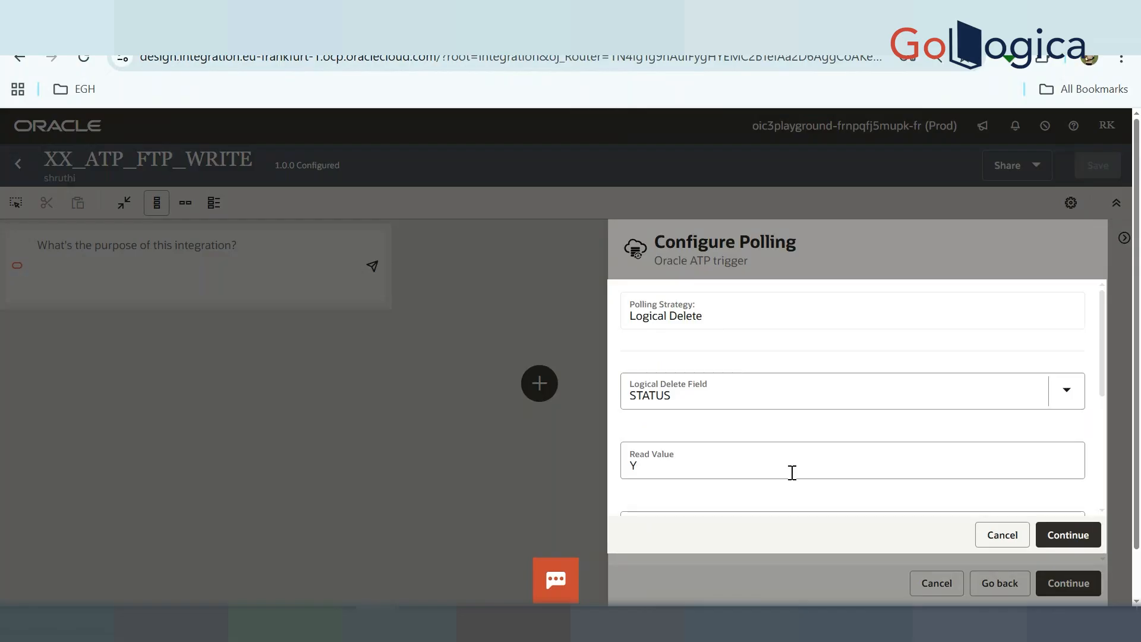
scroll(793, 474, down, 3)
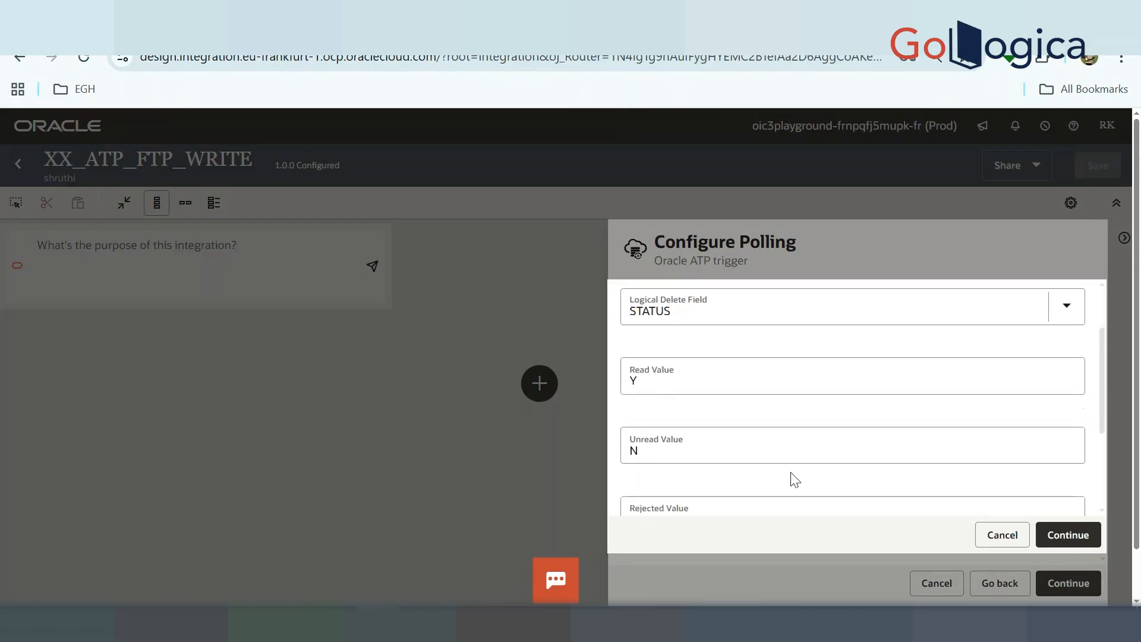
scroll(794, 477, up, 1)
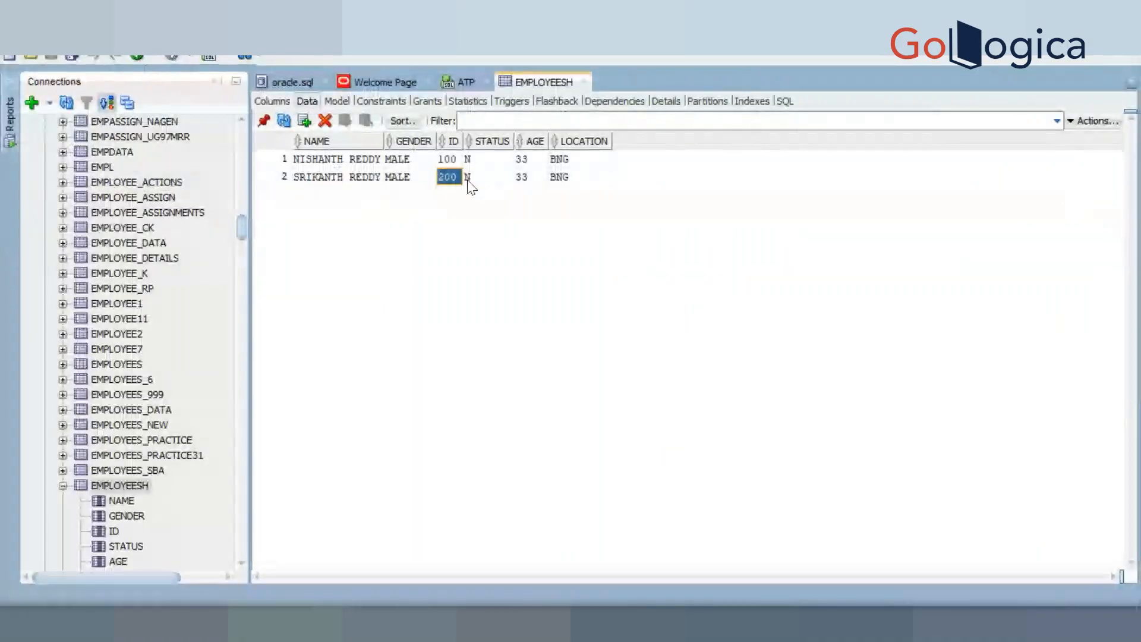
Check row 2's STATUS value, N, in SQL Developer's EMPLOYEESH table data.
click(469, 178)
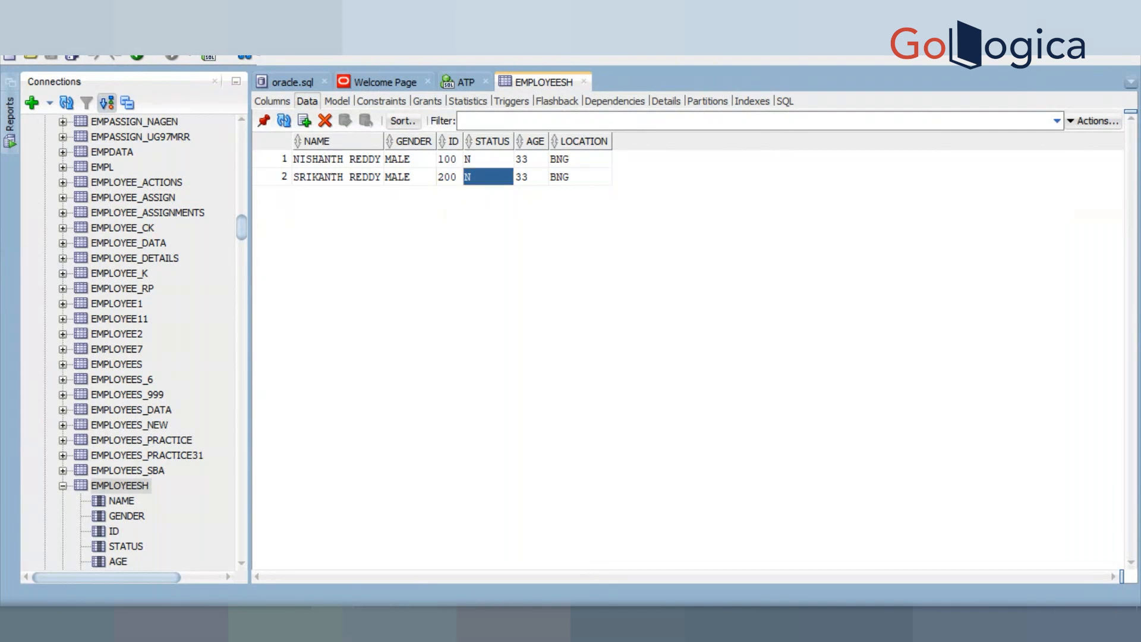
Switch from SQL Developer back to the Oracle Integration window holding the polling setup.
mouse_move(377, 624)
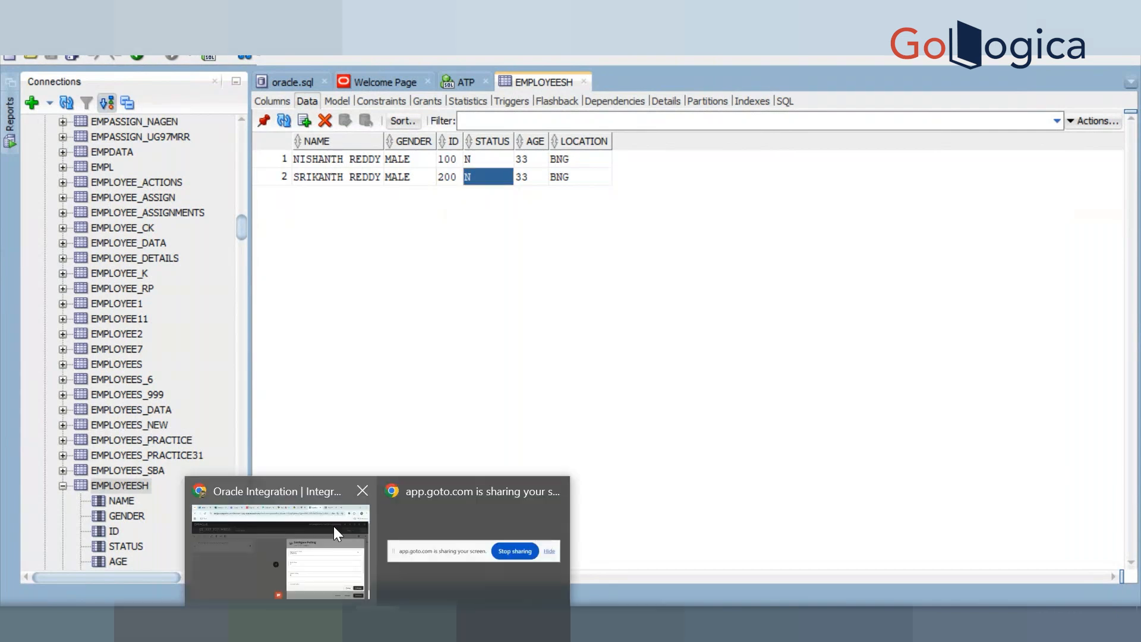
click(333, 526)
Select EMPLOYEESH as the polled table and finish the ATP polling trigger.
click(1080, 536)
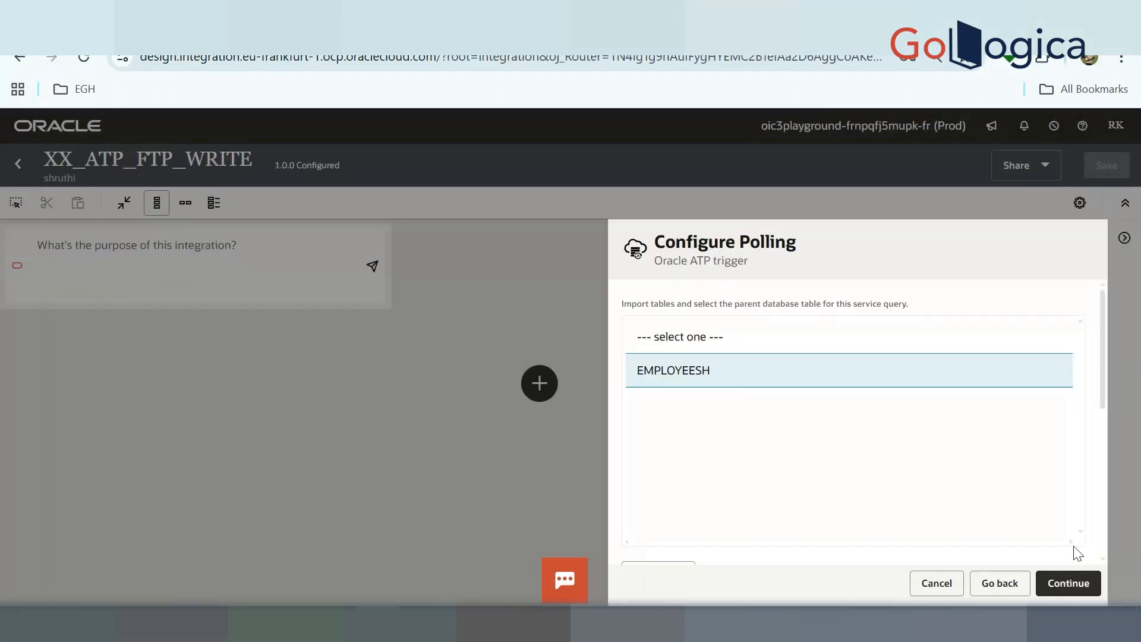
click(1065, 585)
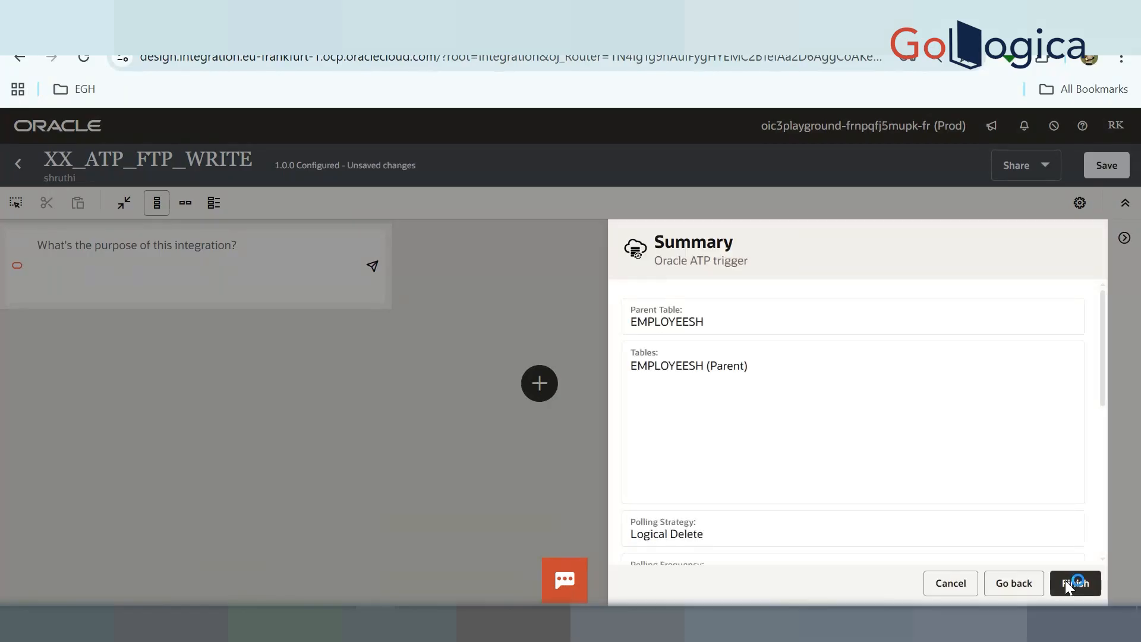
click(1066, 581)
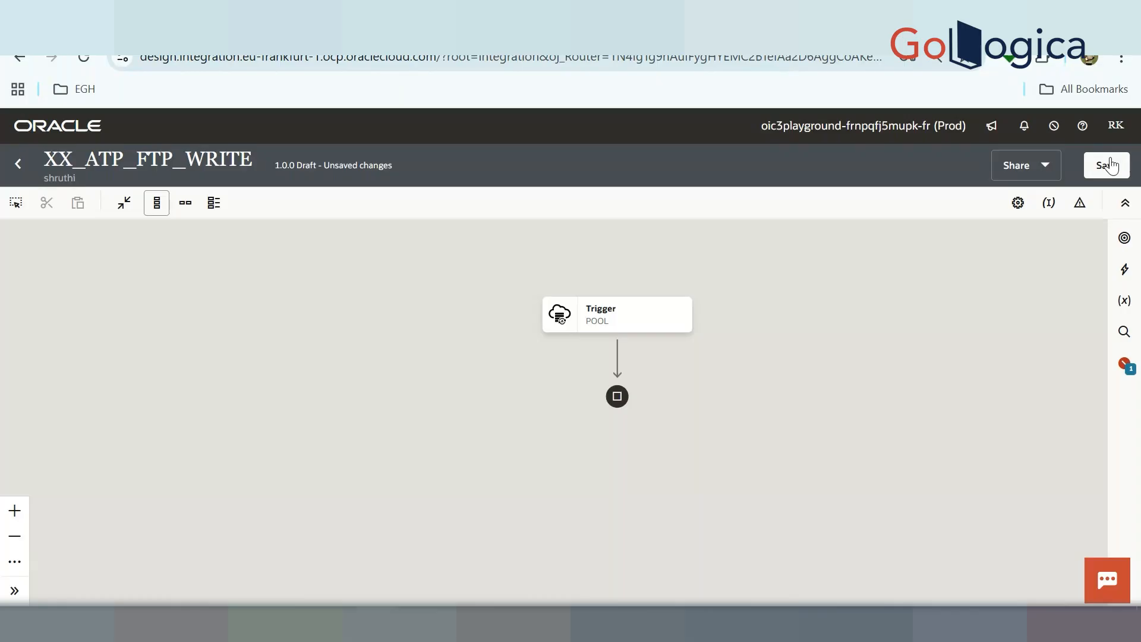
Save XX_ATP_FTP_WRITE, lay the diagram out horizontally, and add a step after the trigger.
click(1108, 166)
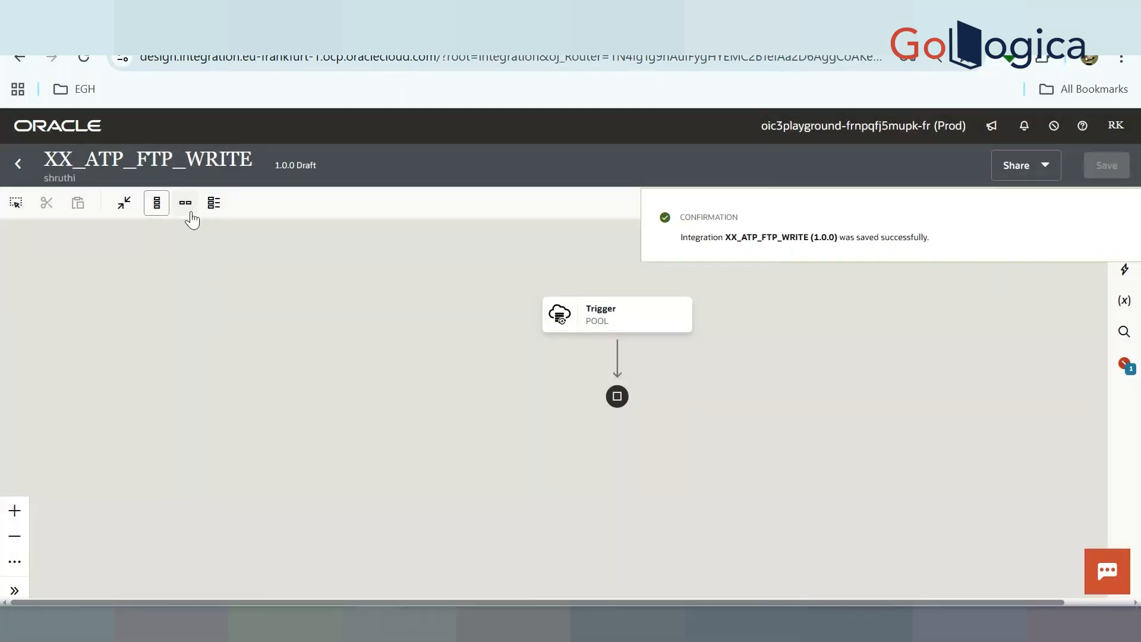
click(191, 213)
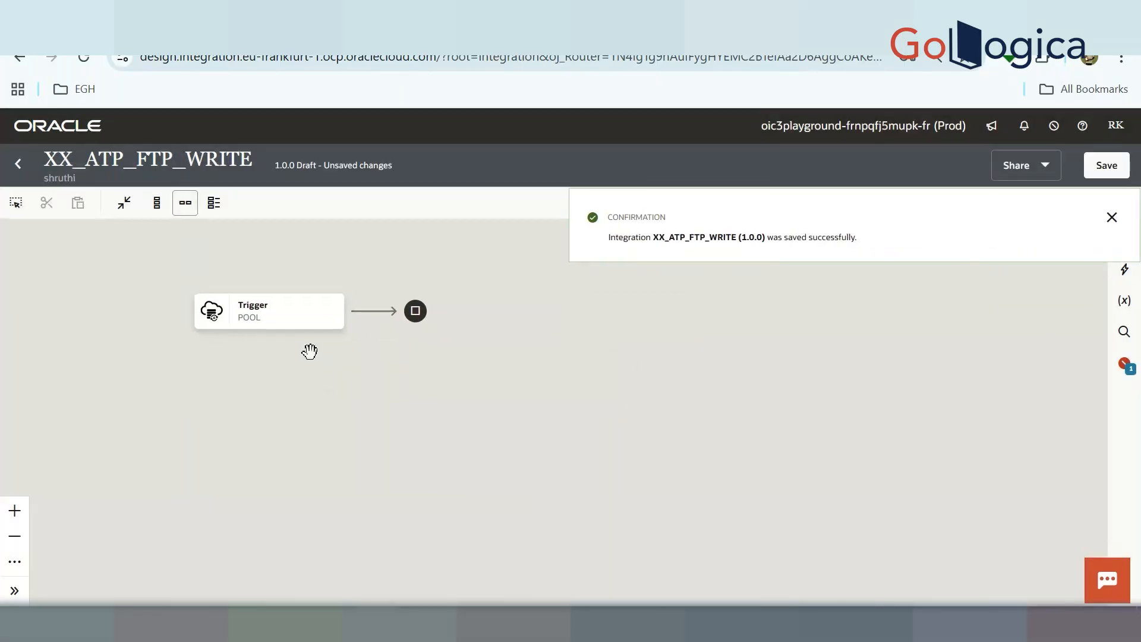
click(373, 313)
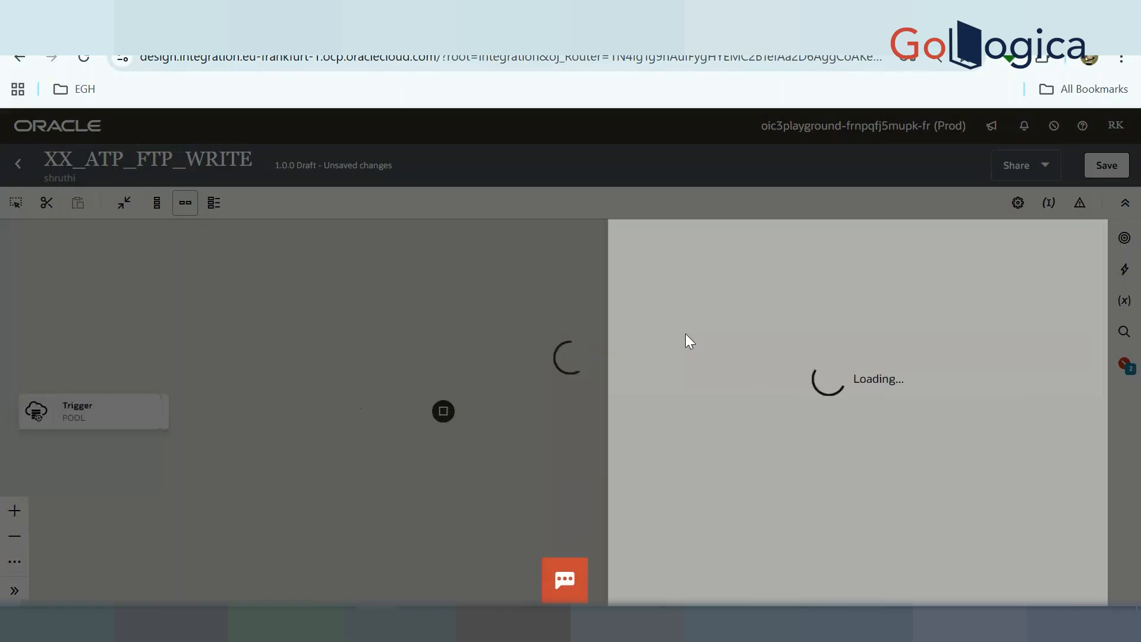
Name the FTP invoke endpoint WRITE and pass the basic info and connection pages.
click(745, 319)
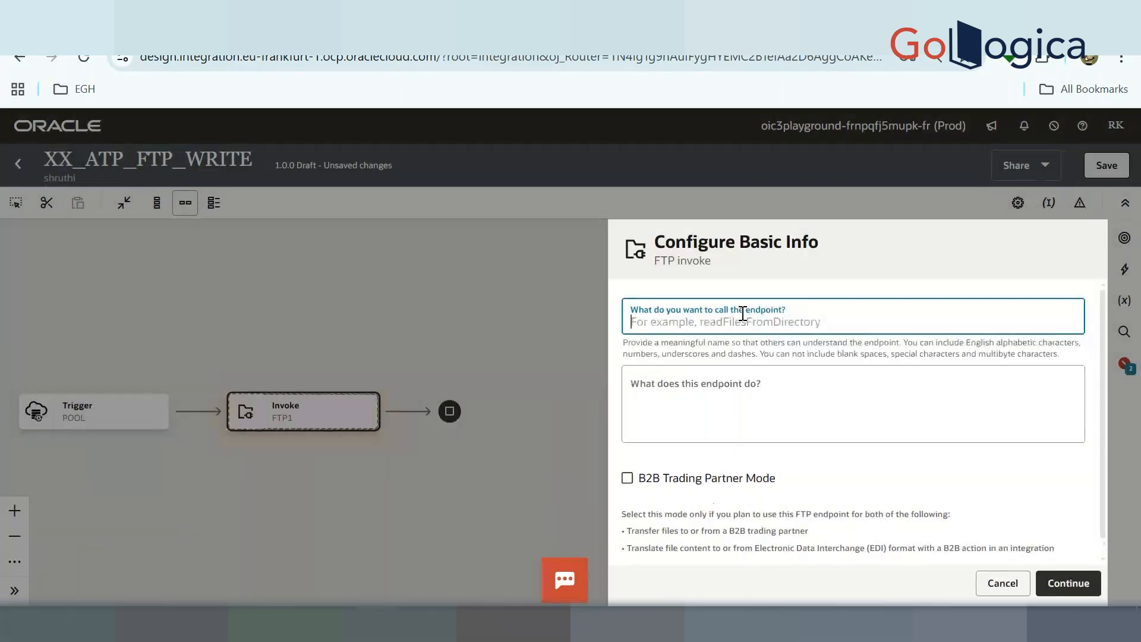
text(WRI)
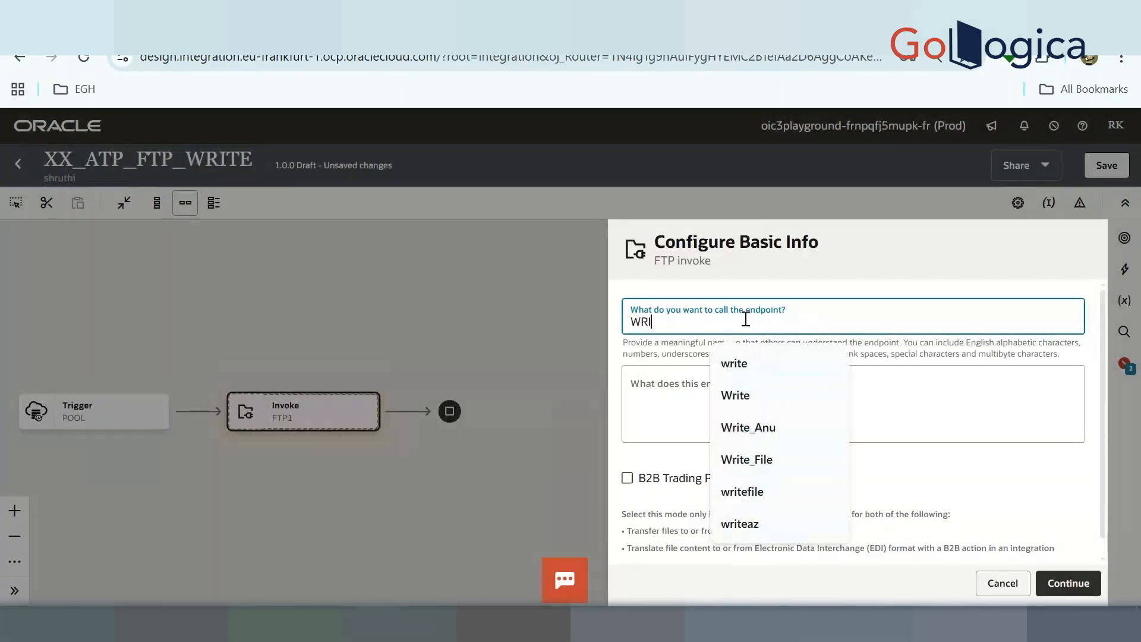
text(TE)
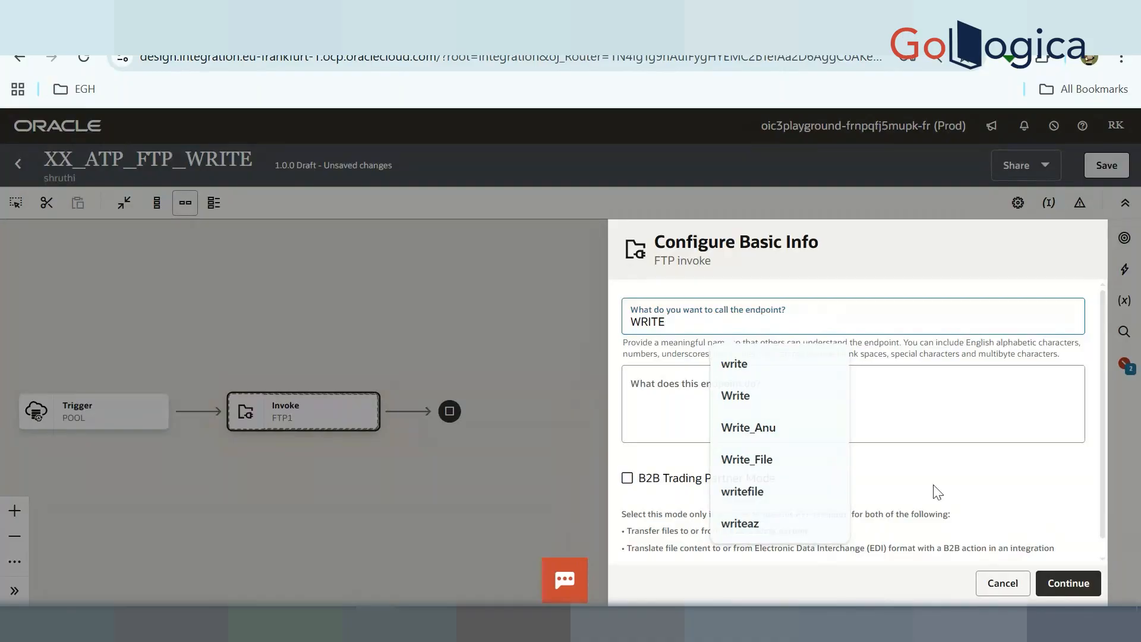
click(958, 504)
click(1066, 588)
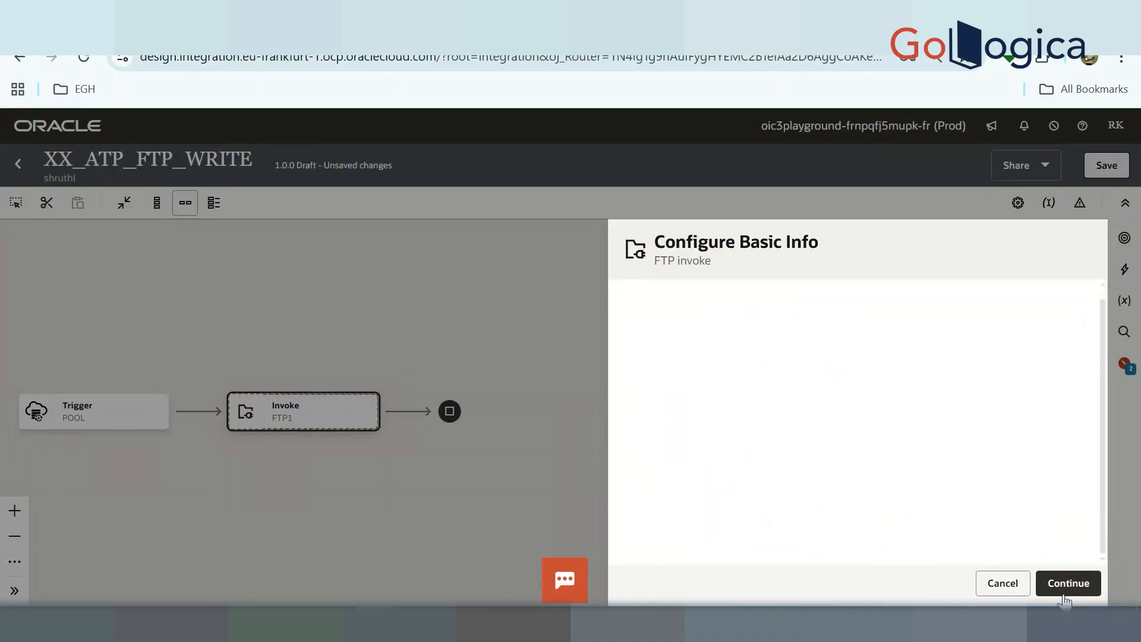
click(1065, 596)
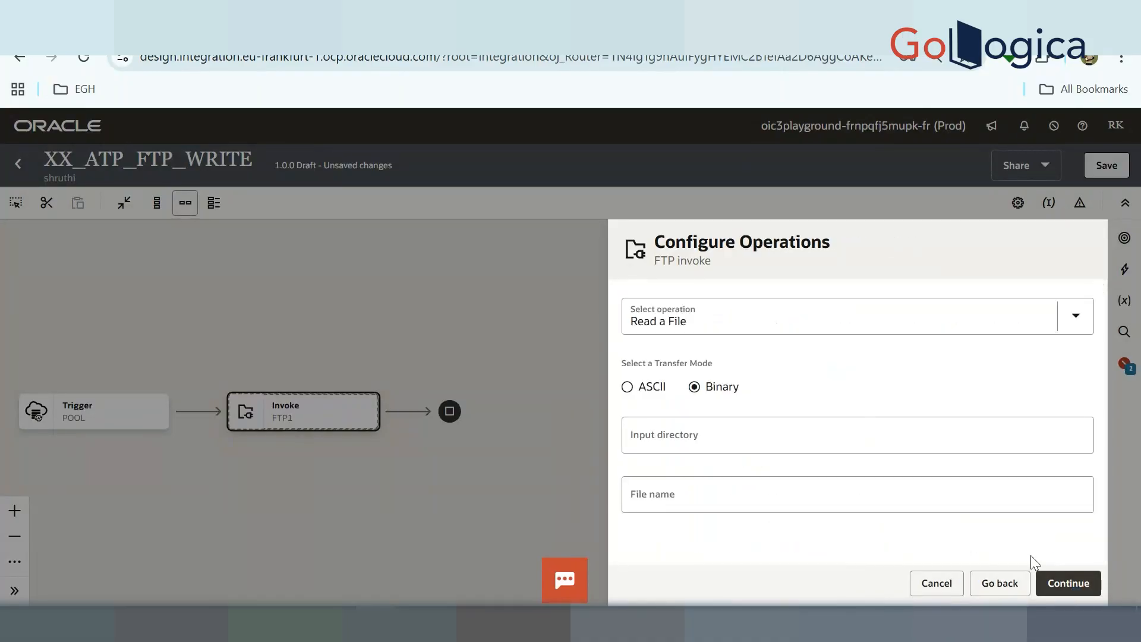
Choose the Write File operation for the FTP invoke, then switch to FileZilla.
click(737, 329)
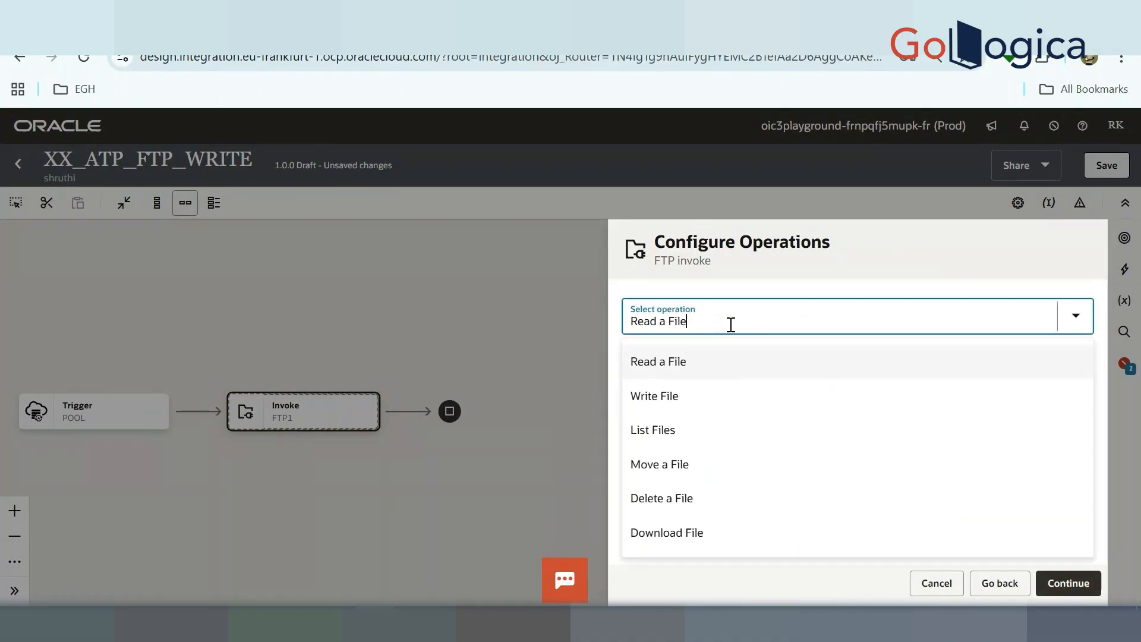
click(723, 396)
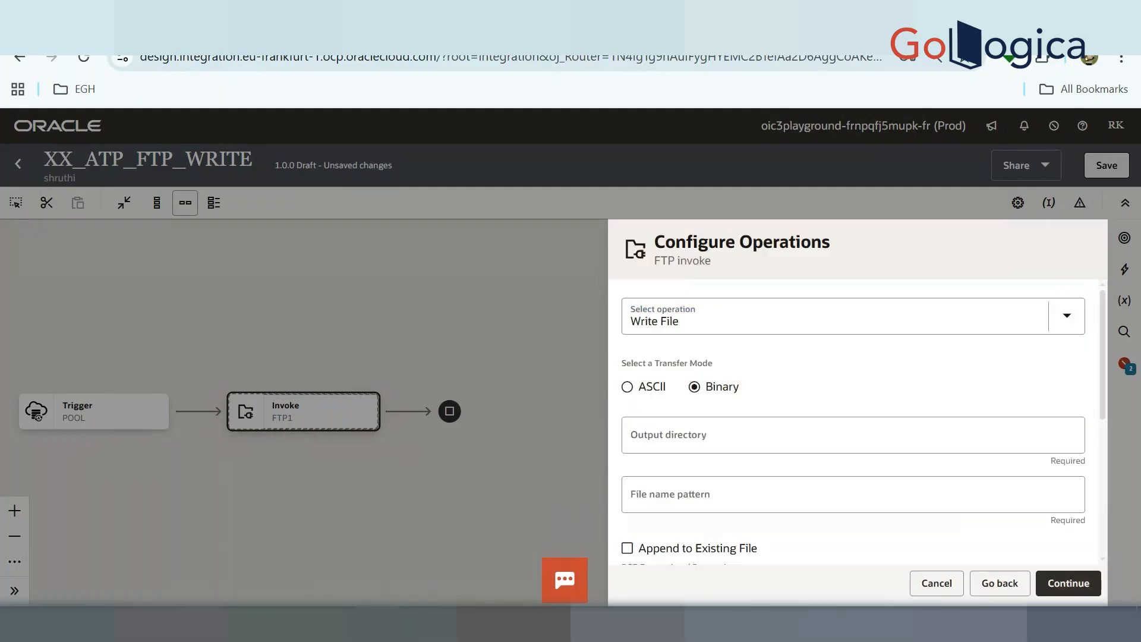
key(alt+Tab)
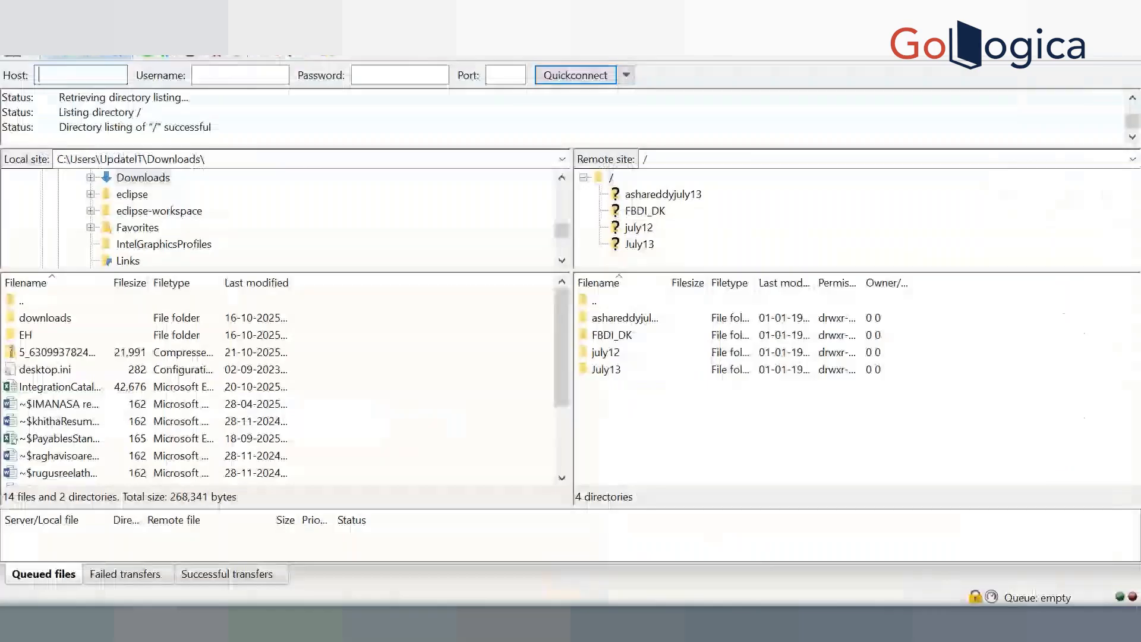
Create the remote directory /SH in FileZilla and open it, showing an empty listing.
right_click(625, 390)
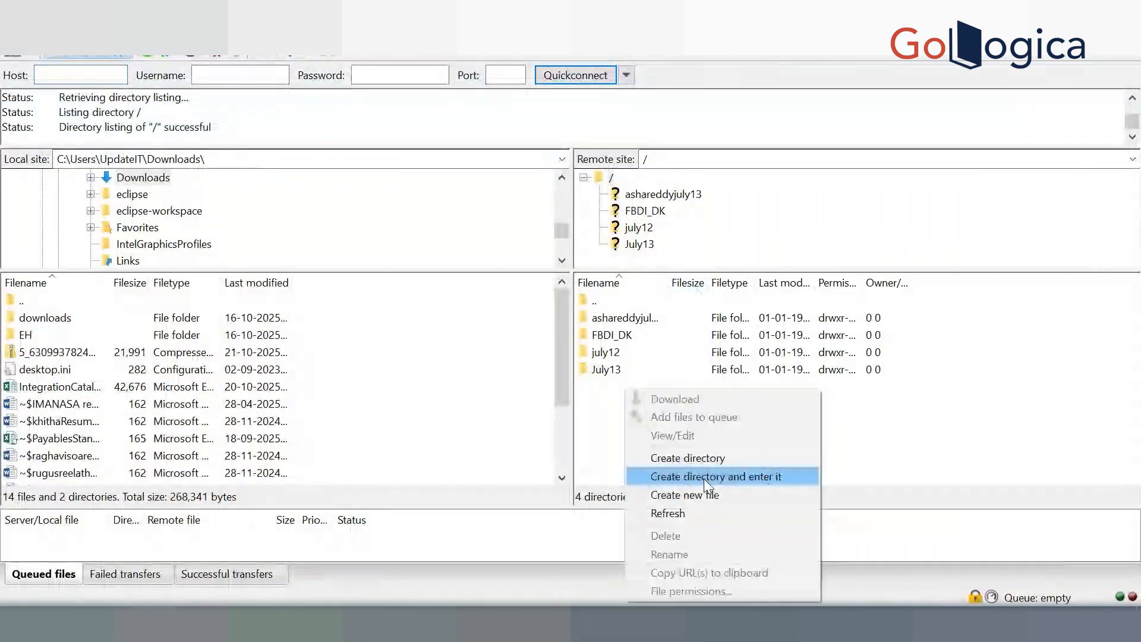
click(718, 463)
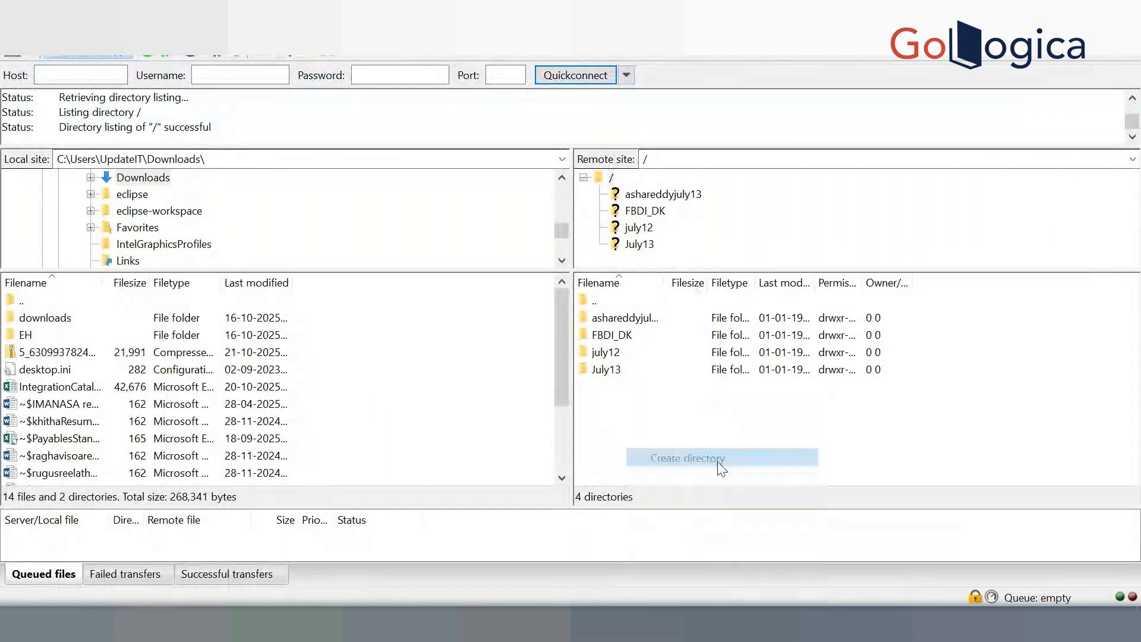
text(SH)
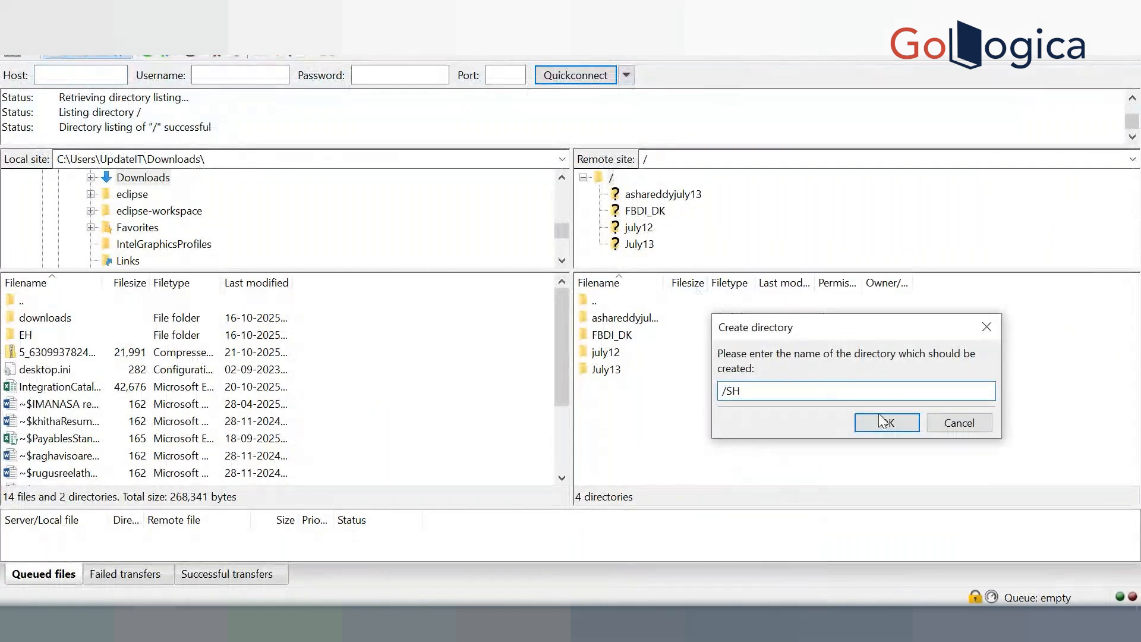
click(887, 424)
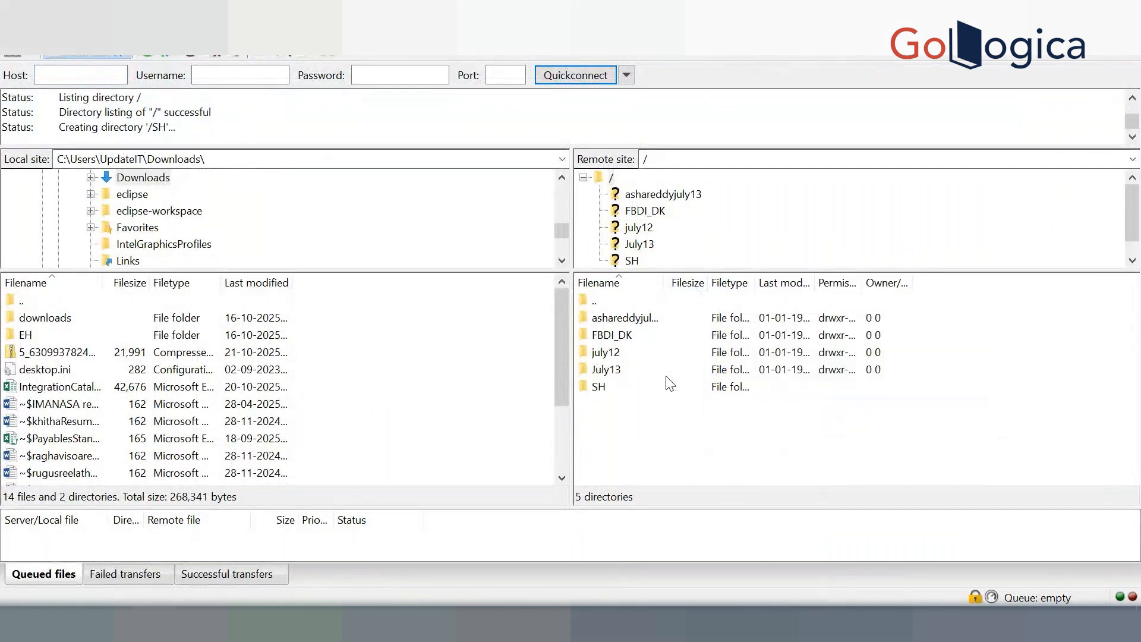
click(631, 387)
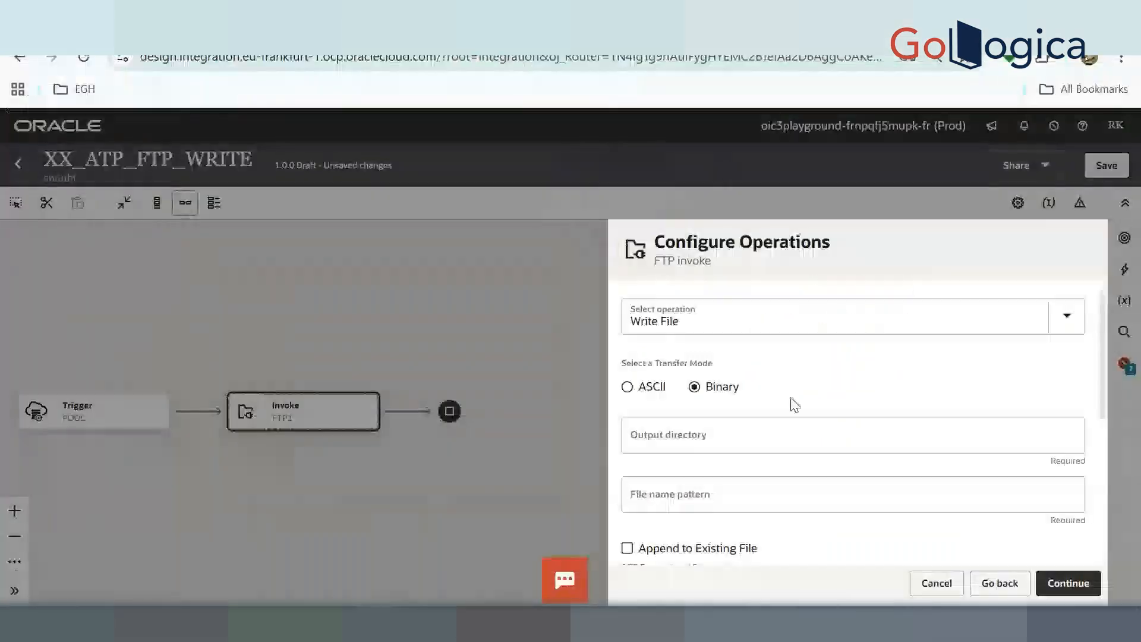
Set the FTP write's output directory to /SH.
click(768, 443)
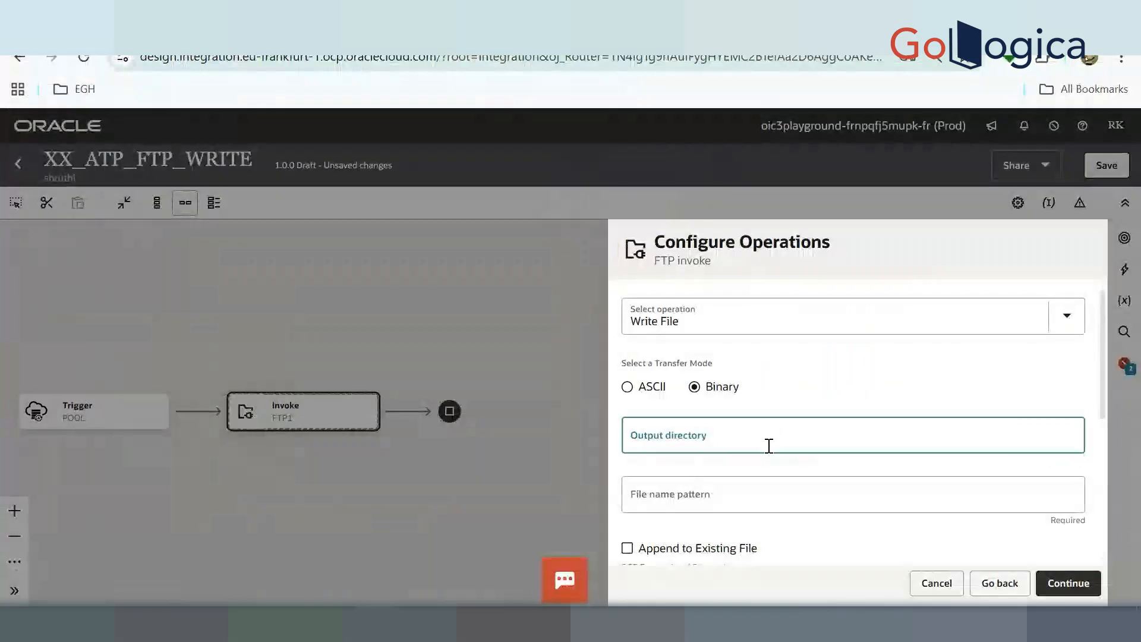
text(/SH)
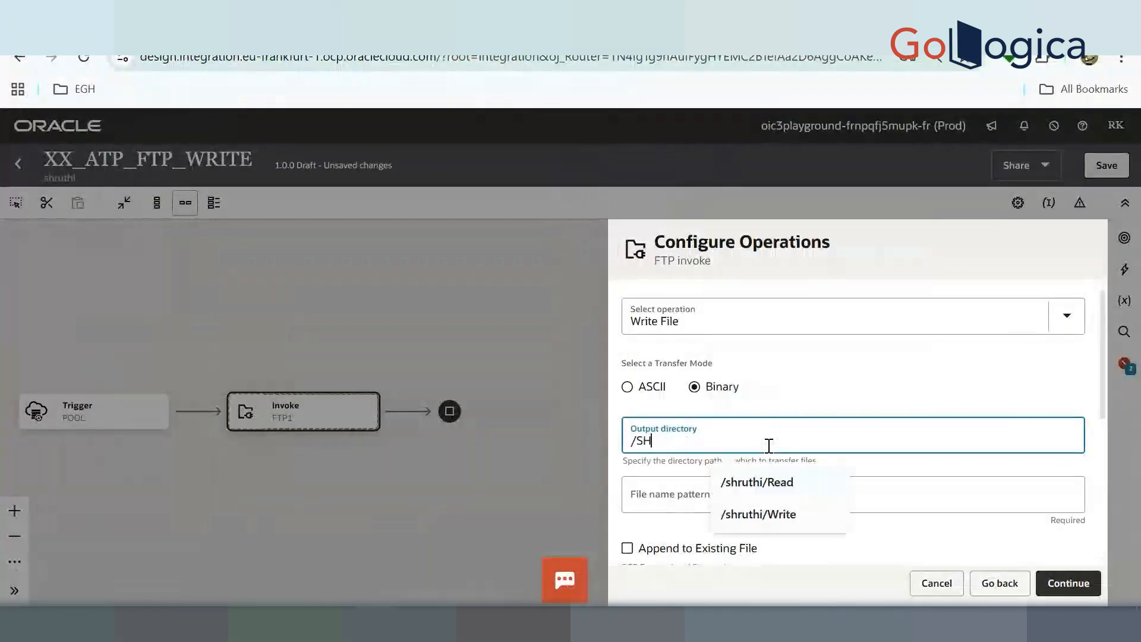
click(904, 489)
scroll(904, 489, down, 1)
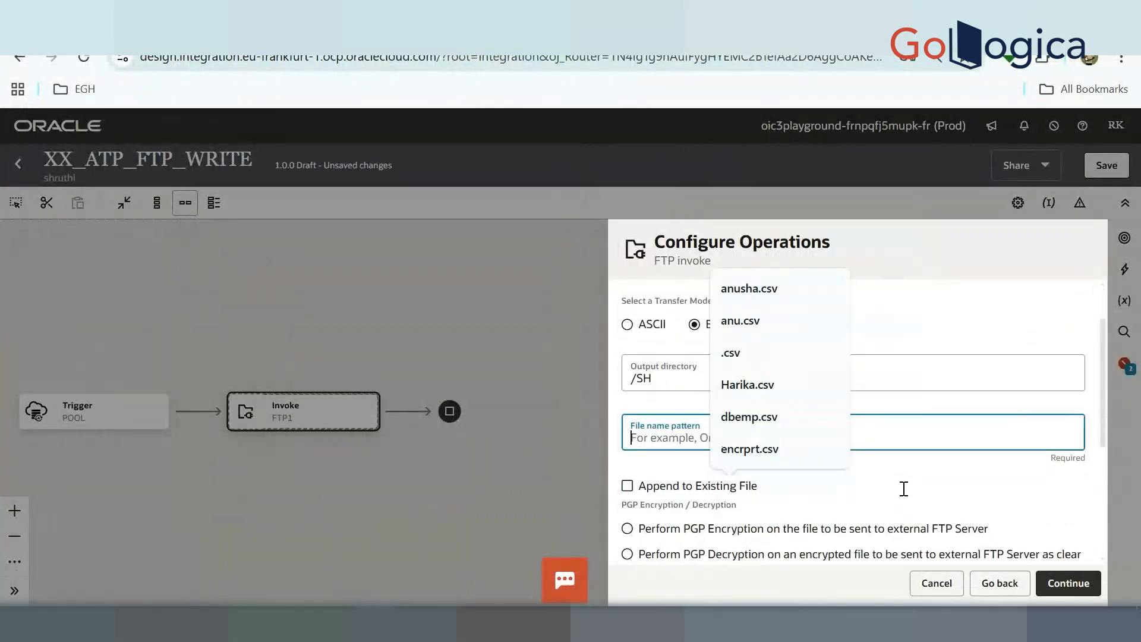
scroll(904, 489, down, 1)
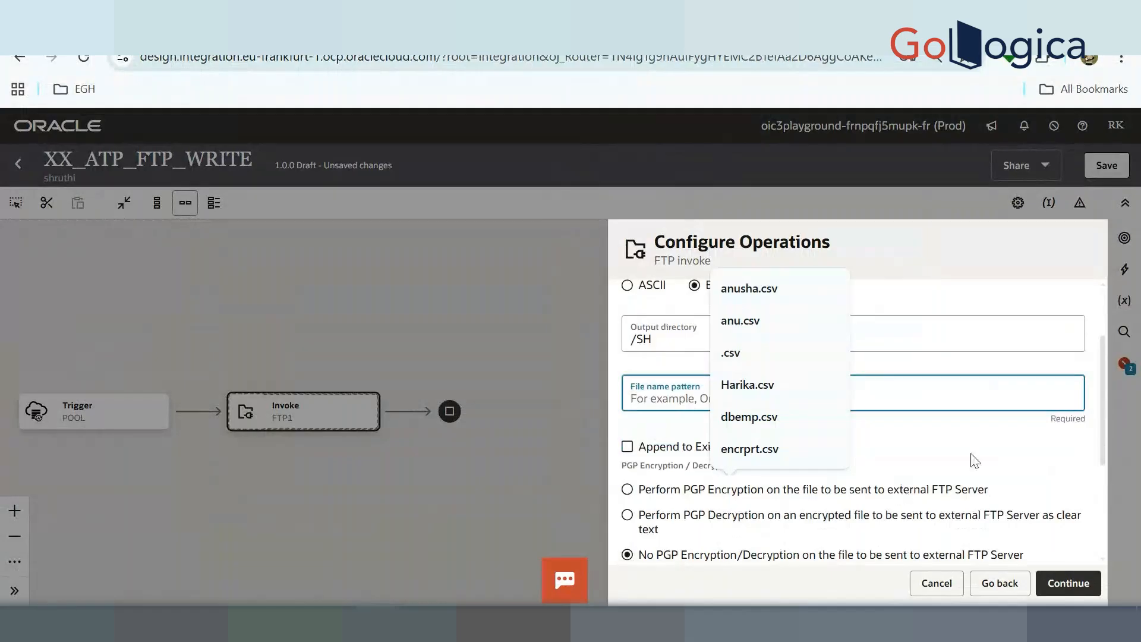
click(974, 461)
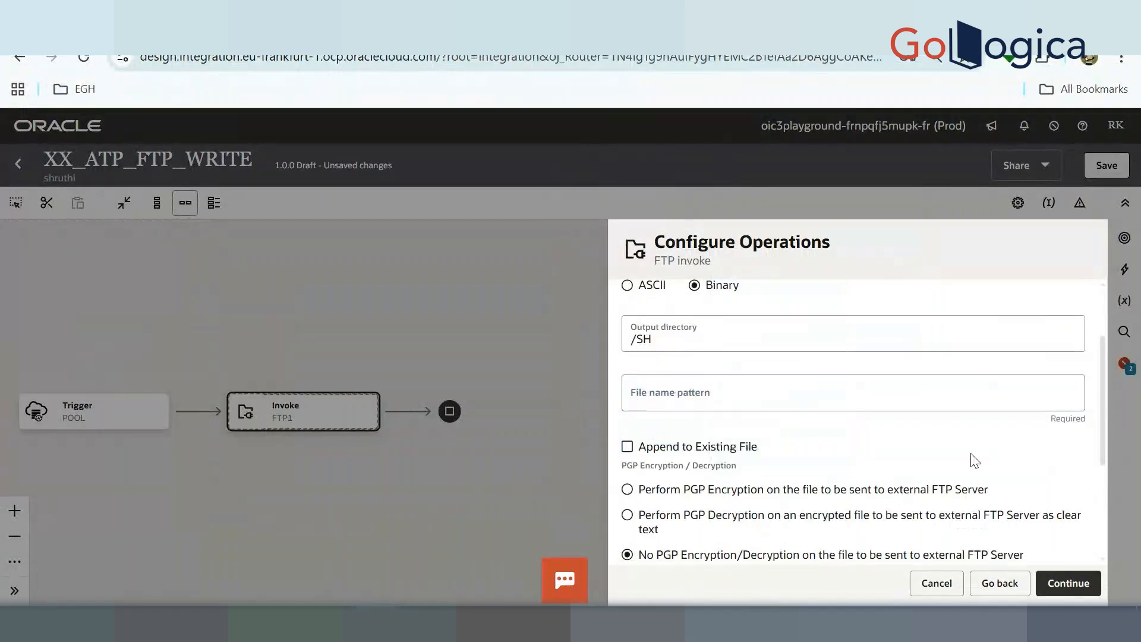
Set the file name pattern to SH_%SEQ%.CSV and confirm the write operation settings.
click(909, 404)
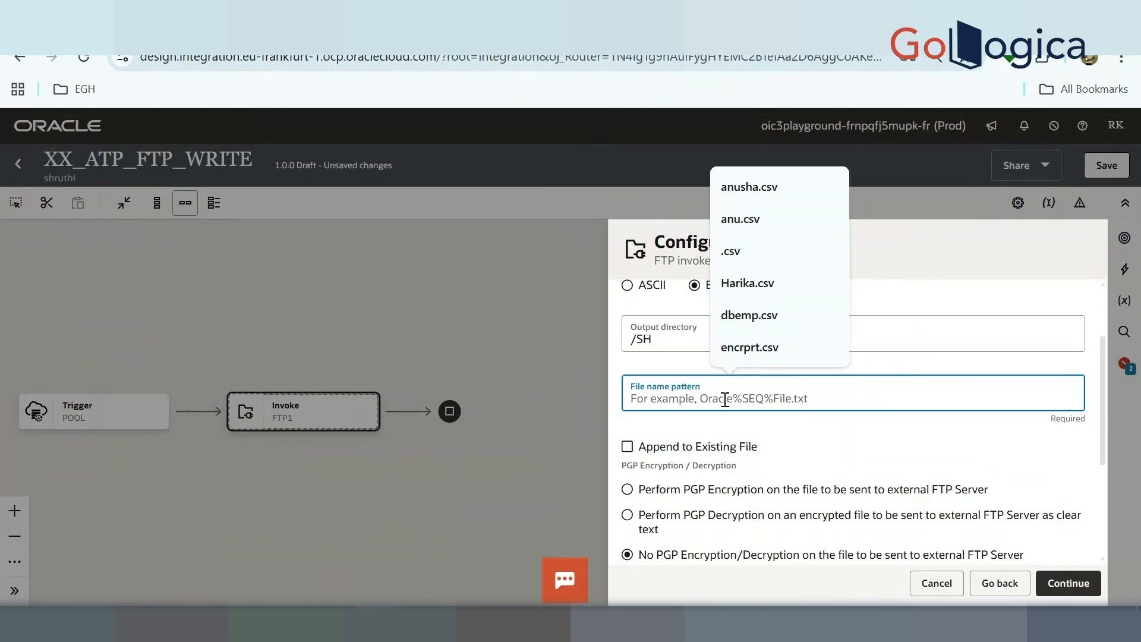
text(SH)
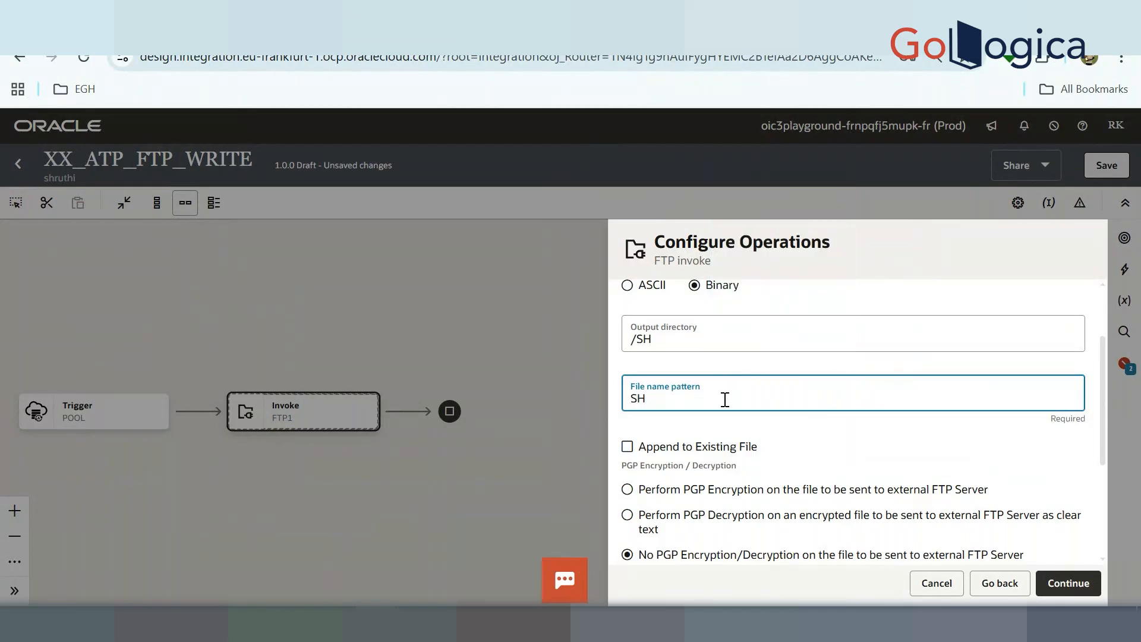
text(_%S)
key(Tab)
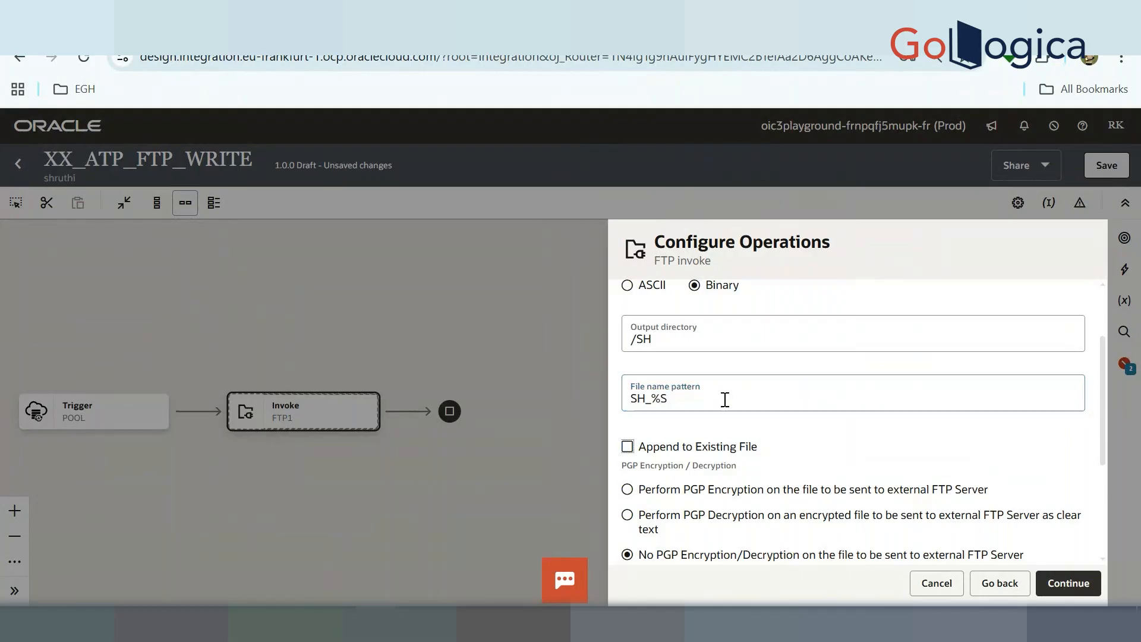
click(726, 399)
text(EQ)
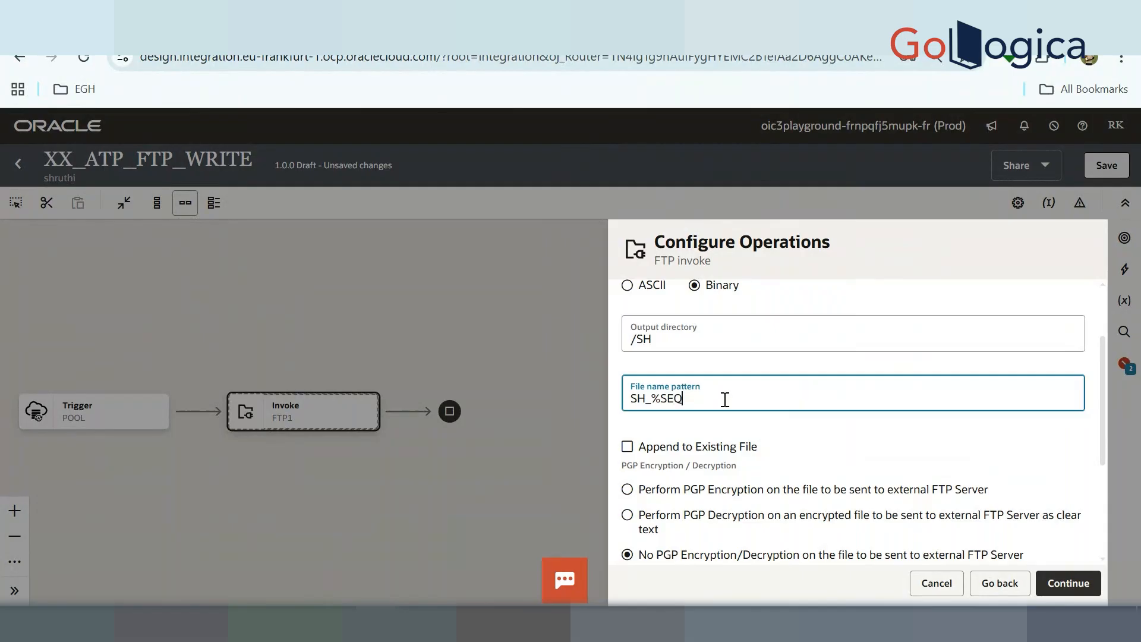
text(%.CSV)
drag(692, 399, 651, 398)
double_click(675, 400)
drag(693, 398, 651, 398)
click(1085, 585)
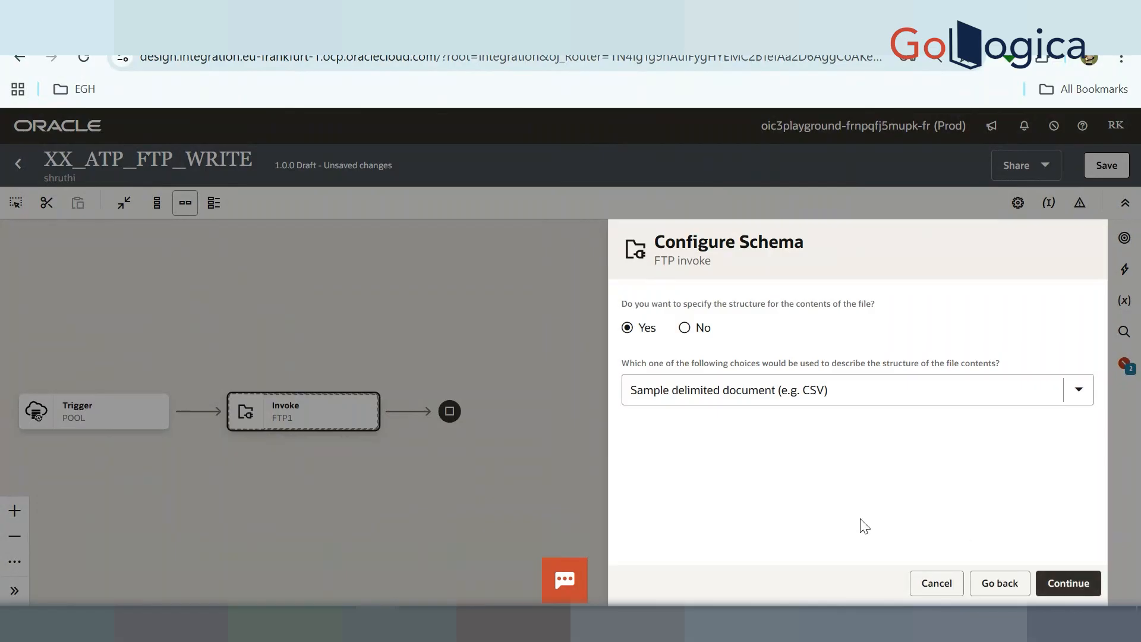
Load emp.csv from Documents > oic > csv as the sample delimited file.
click(1088, 581)
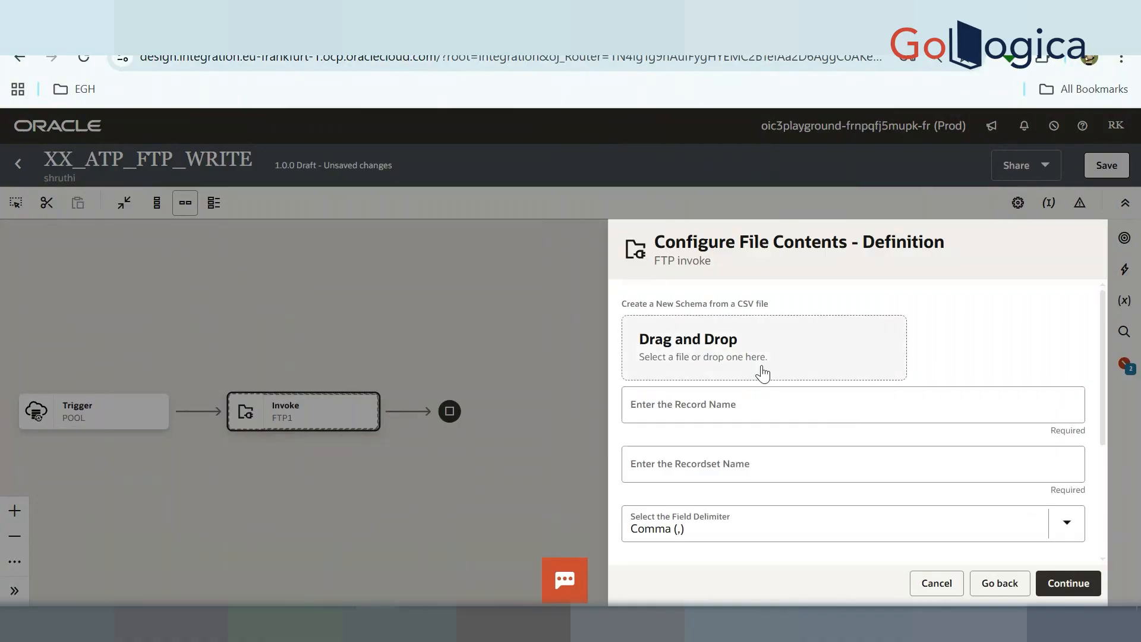
click(664, 324)
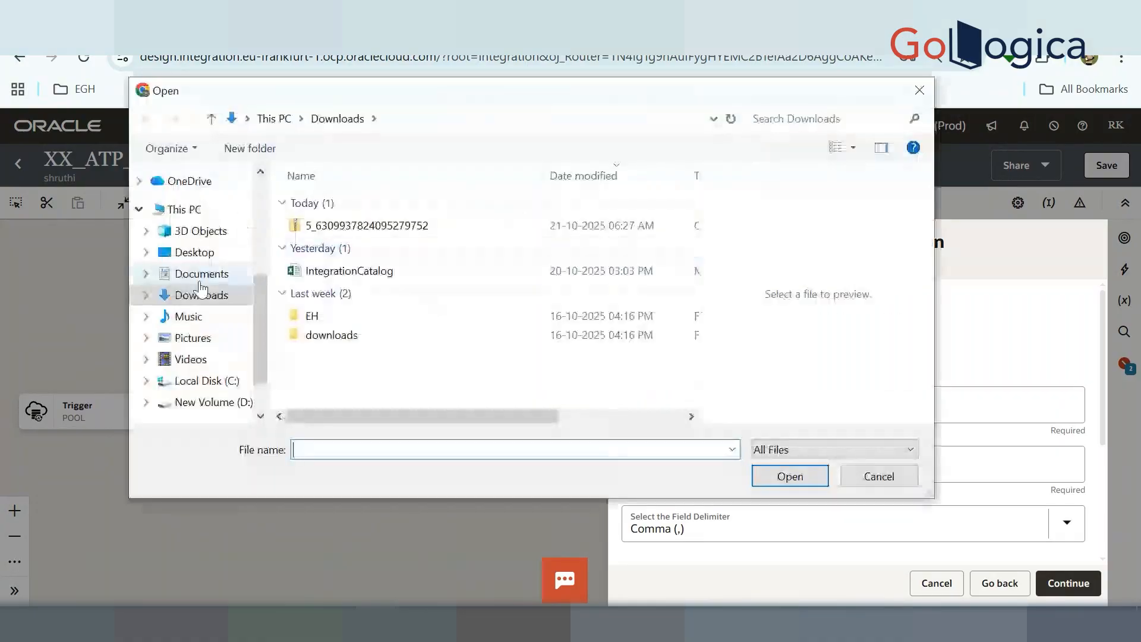
click(190, 273)
double_click(324, 256)
click(320, 206)
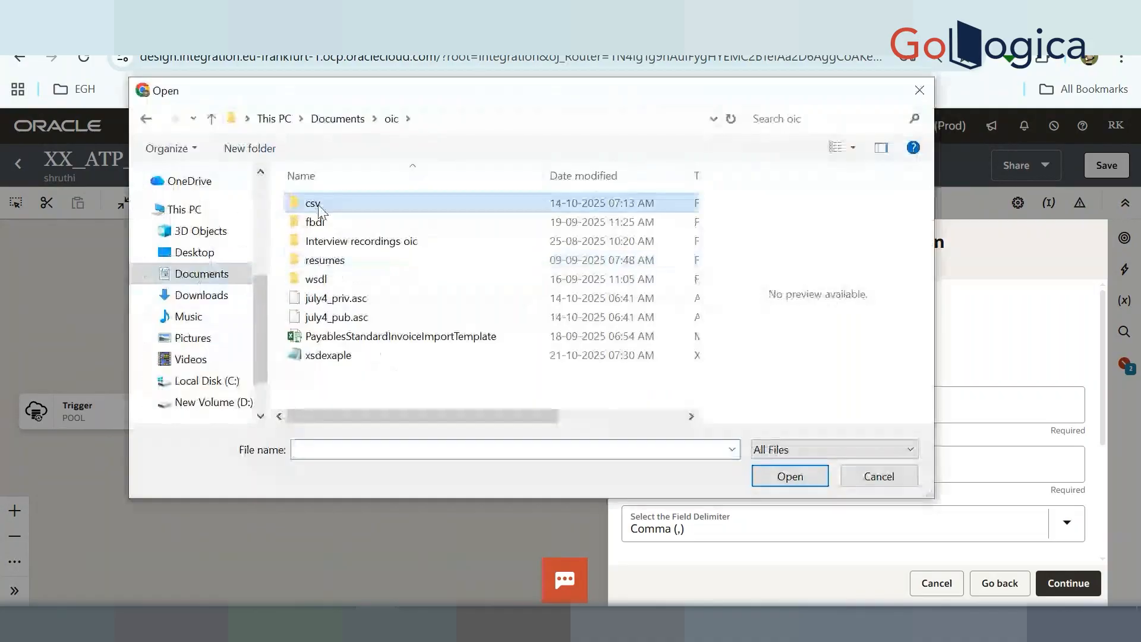
double_click(320, 205)
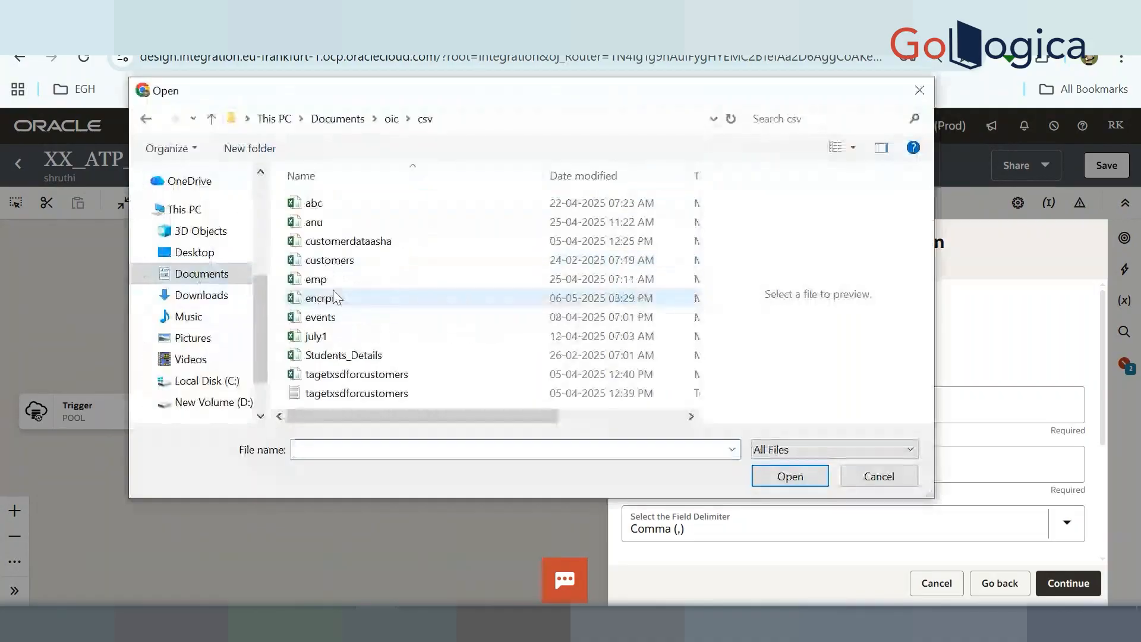
click(333, 284)
click(806, 476)
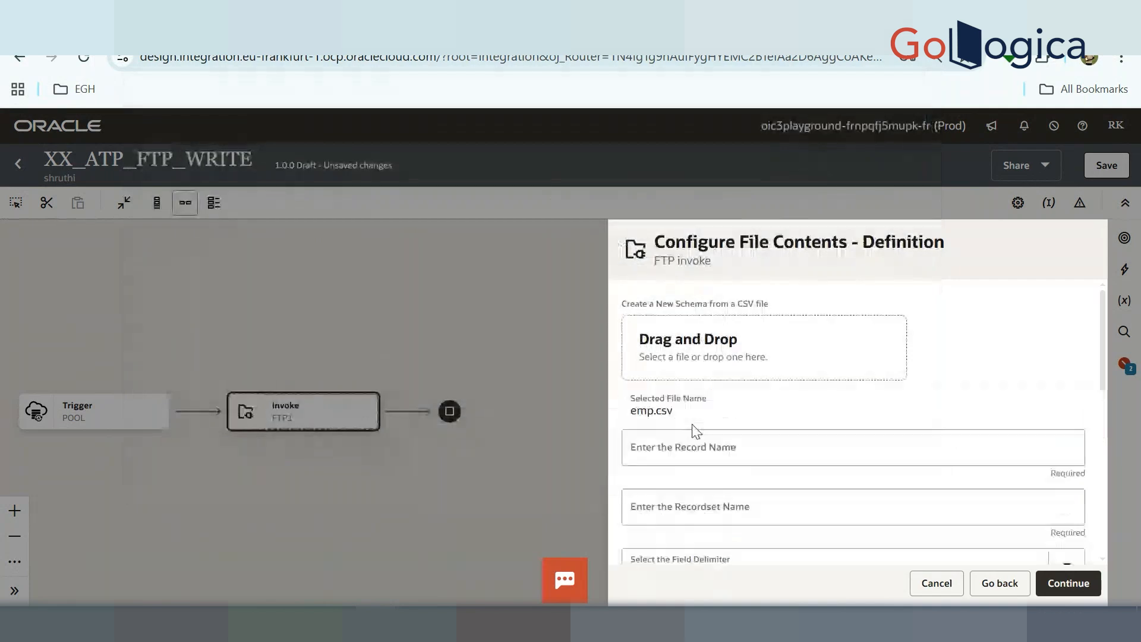
Set record name R and recordset name RS, then finish the FTP invoke.
click(695, 447)
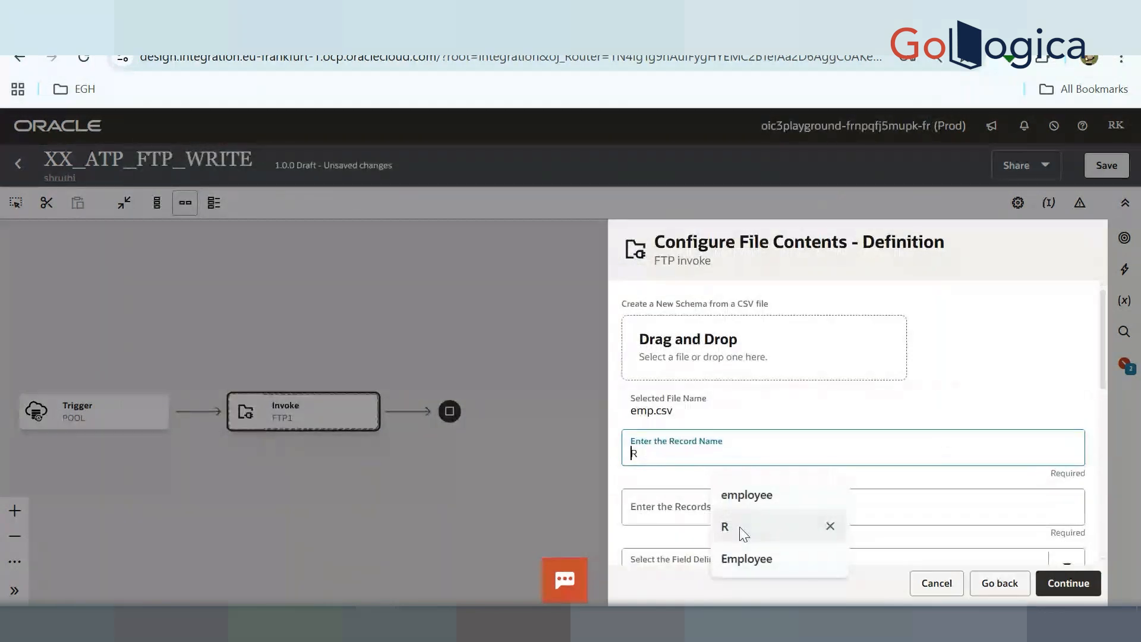
click(742, 531)
click(736, 509)
click(739, 442)
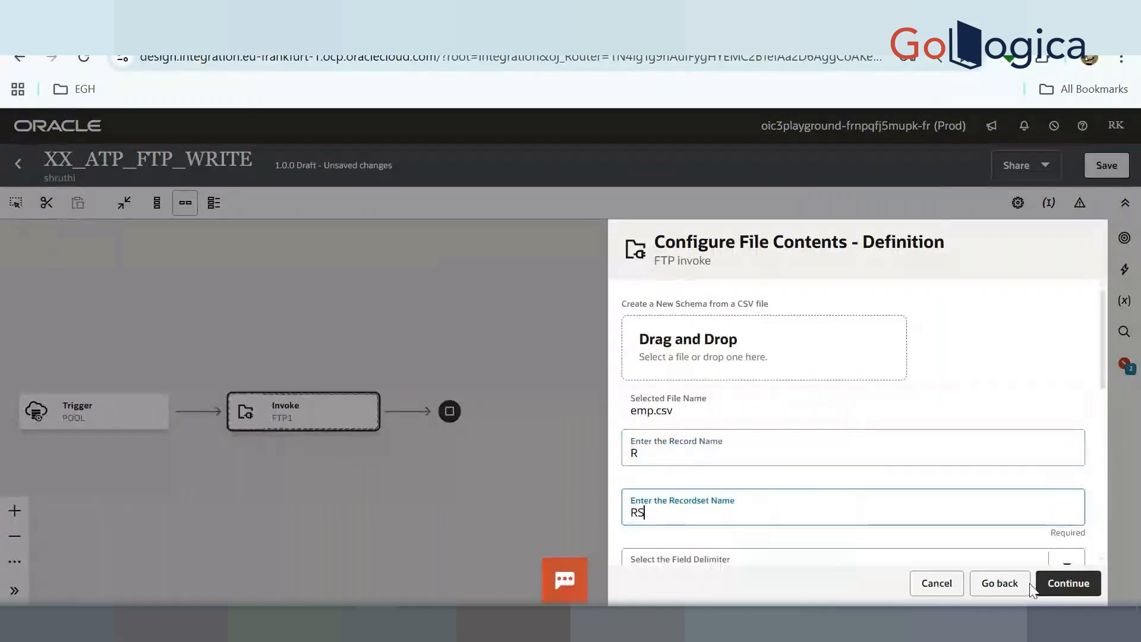
click(1067, 583)
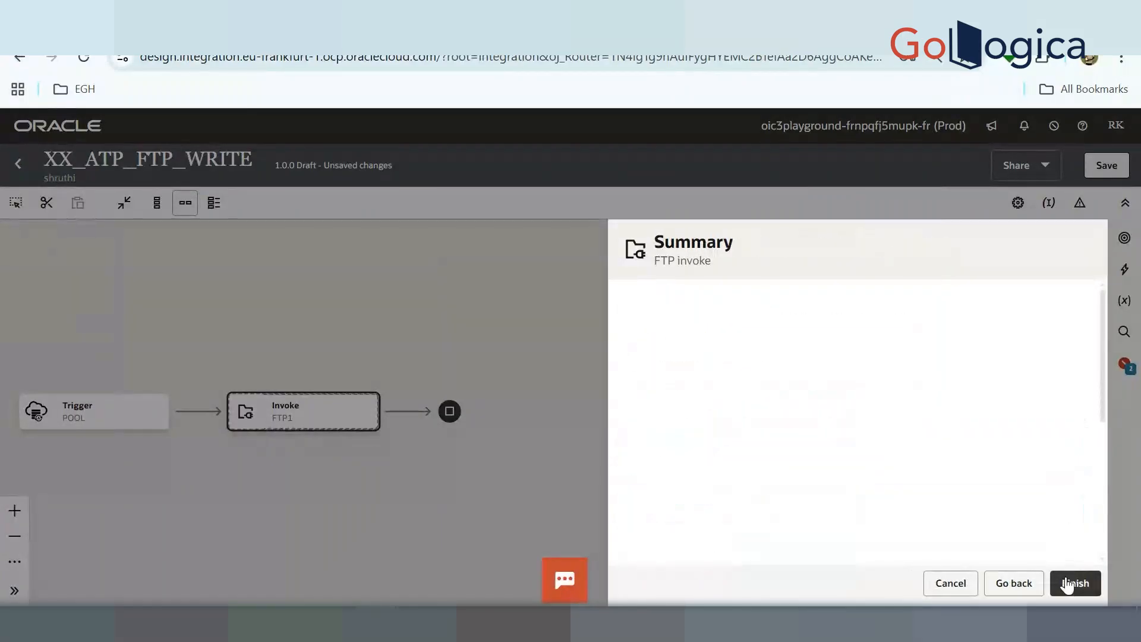
click(1067, 583)
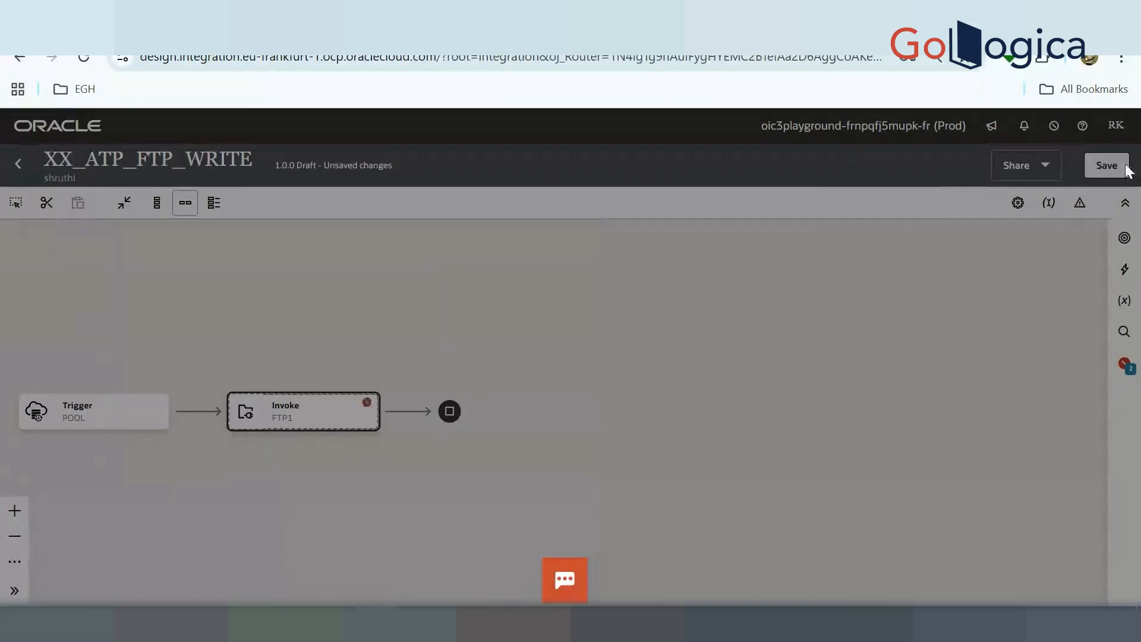
Save, open Map to WRITE, and map the Employeesh collection onto record R.
click(1105, 167)
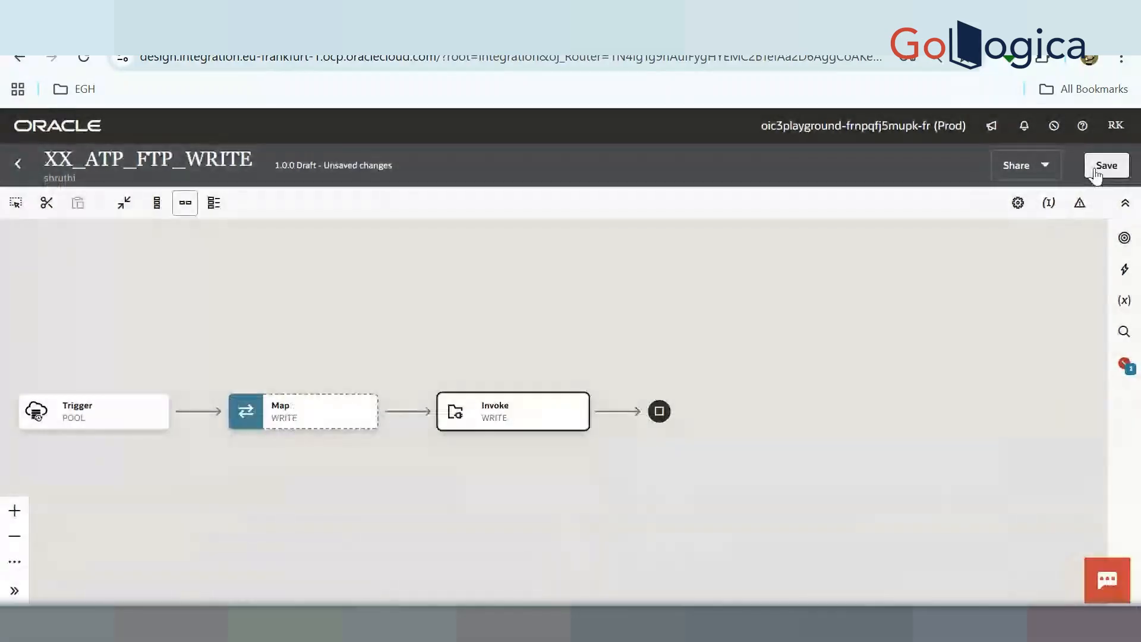
click(1097, 173)
double_click(299, 421)
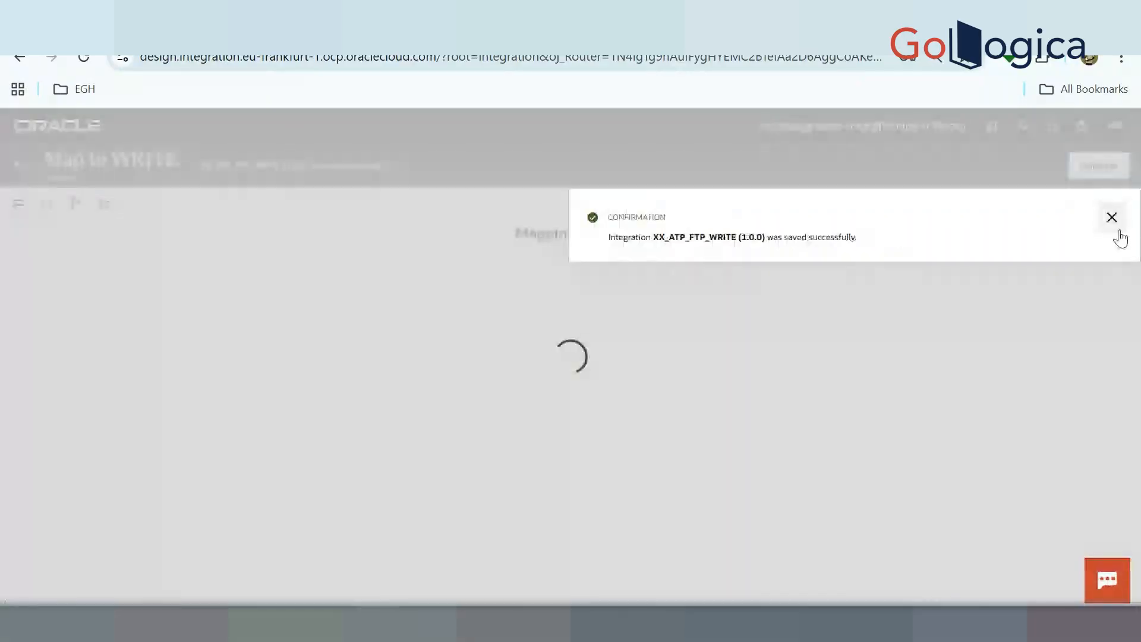
click(1119, 235)
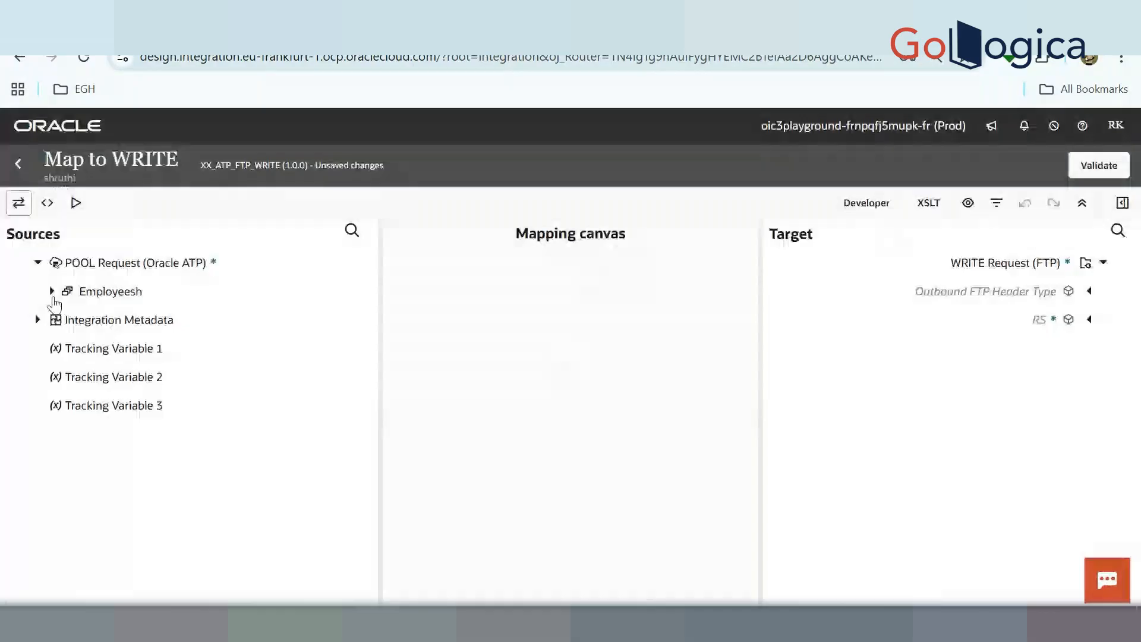
drag(55, 300, 566, 359)
click(51, 291)
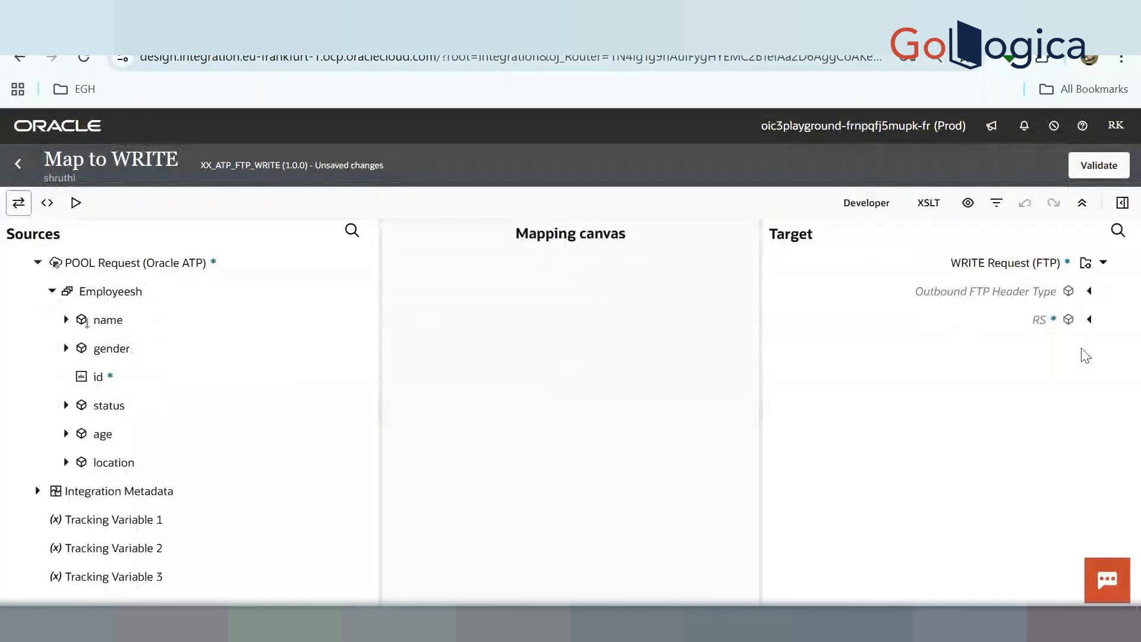
click(1090, 319)
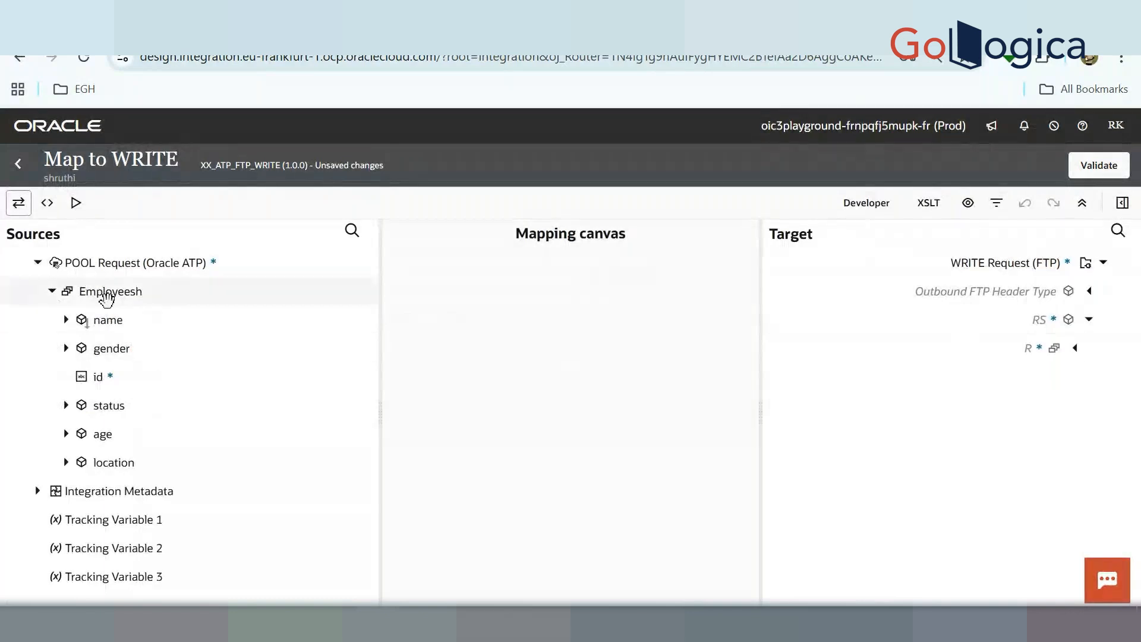
click(1076, 349)
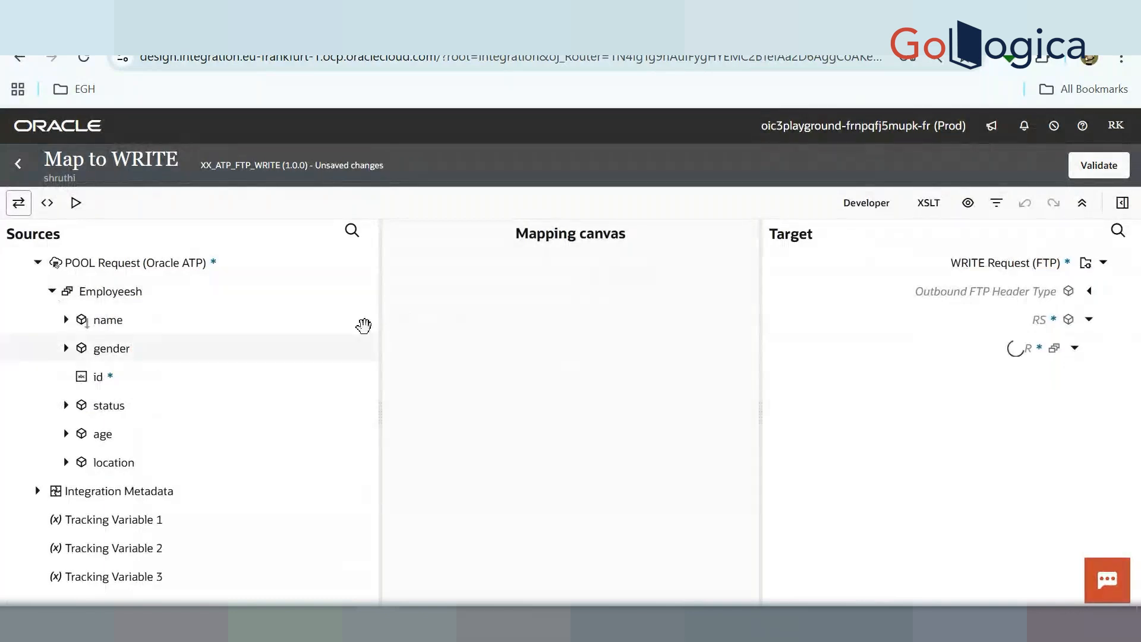
drag(124, 299, 1055, 350)
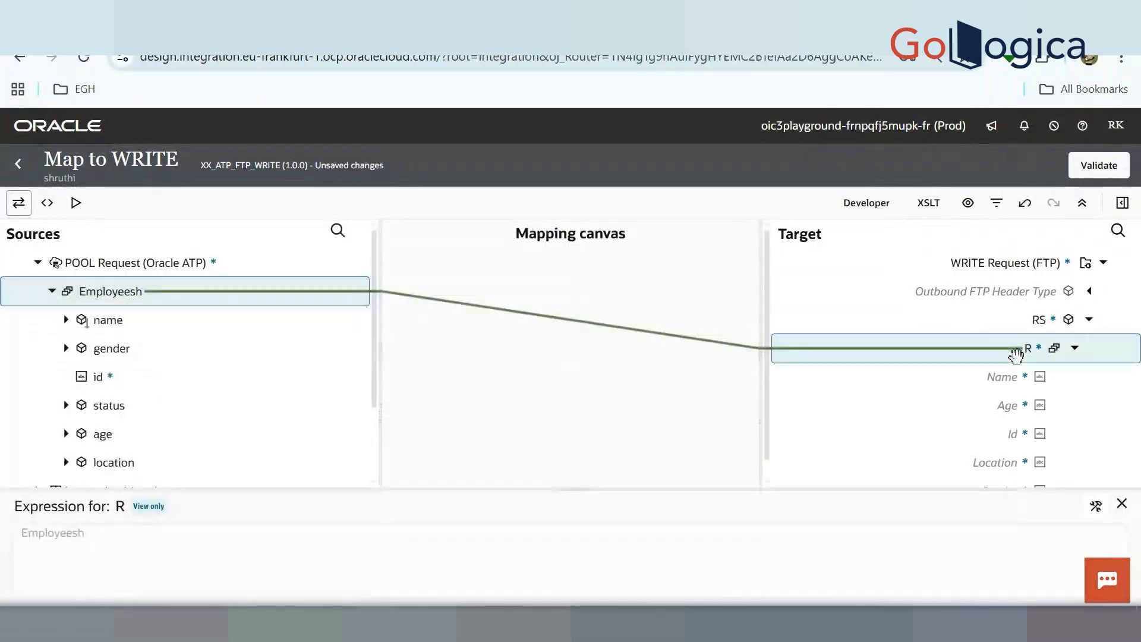
Map name, age, gender, location and id to their target fields and validate the mapping.
scroll(1016, 355, down, 1)
click(105, 324)
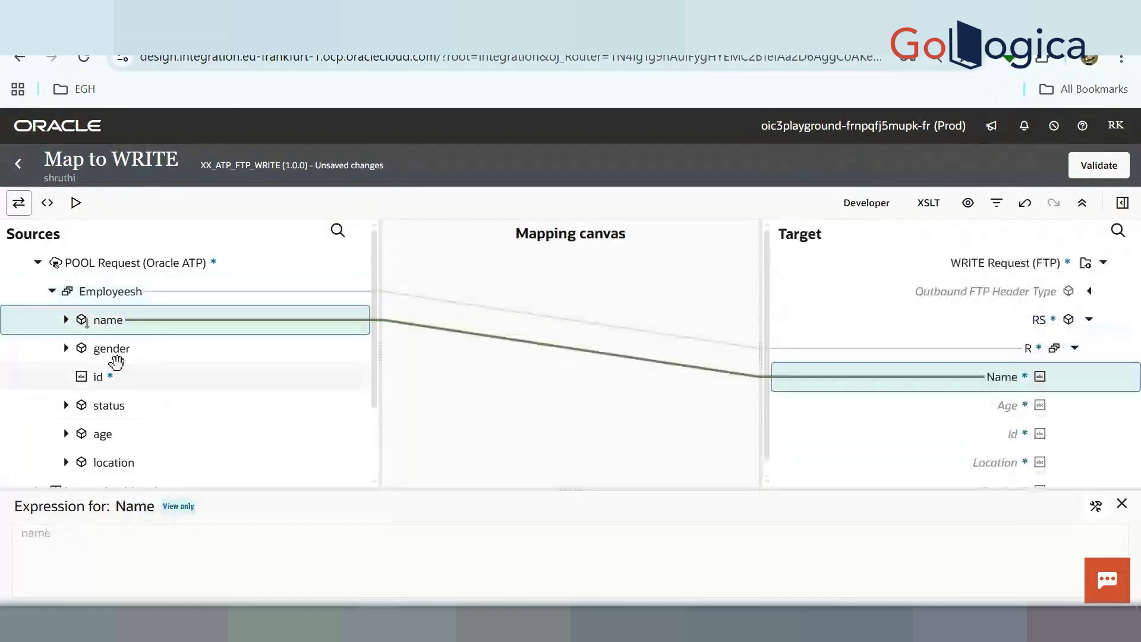
drag(104, 434, 1011, 405)
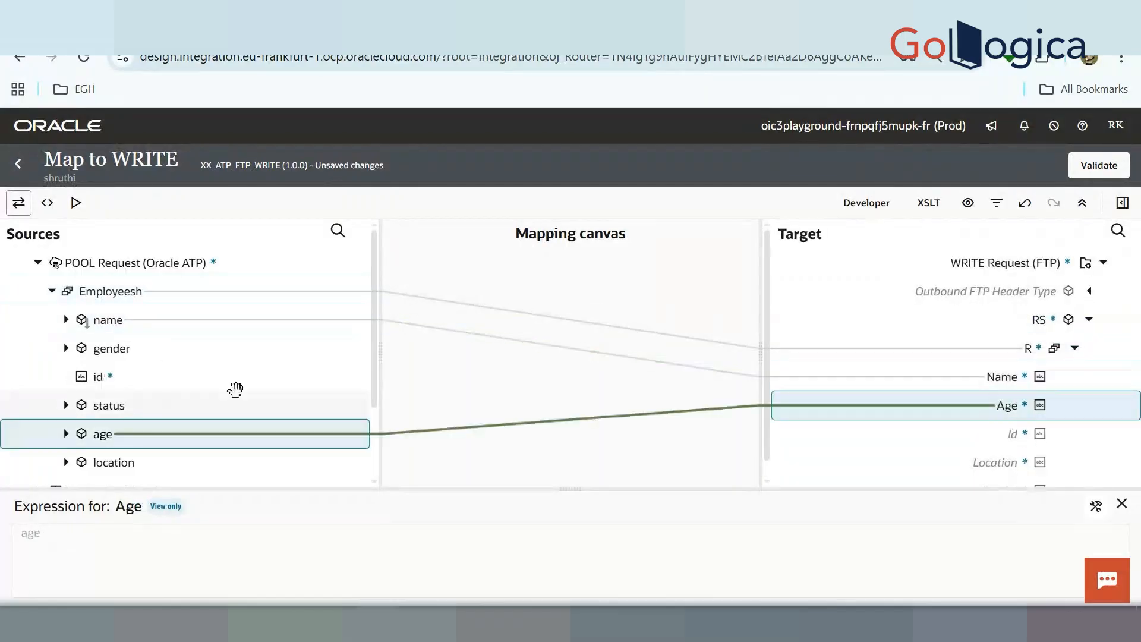
drag(236, 393, 559, 450)
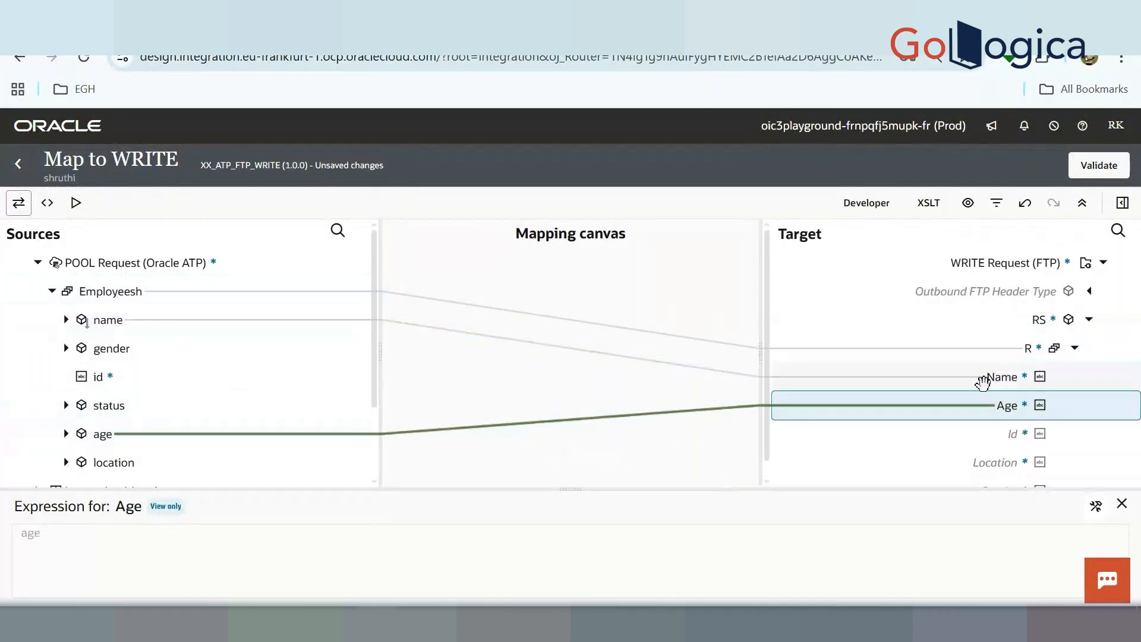
scroll(798, 388, down, 1)
drag(107, 349, 987, 468)
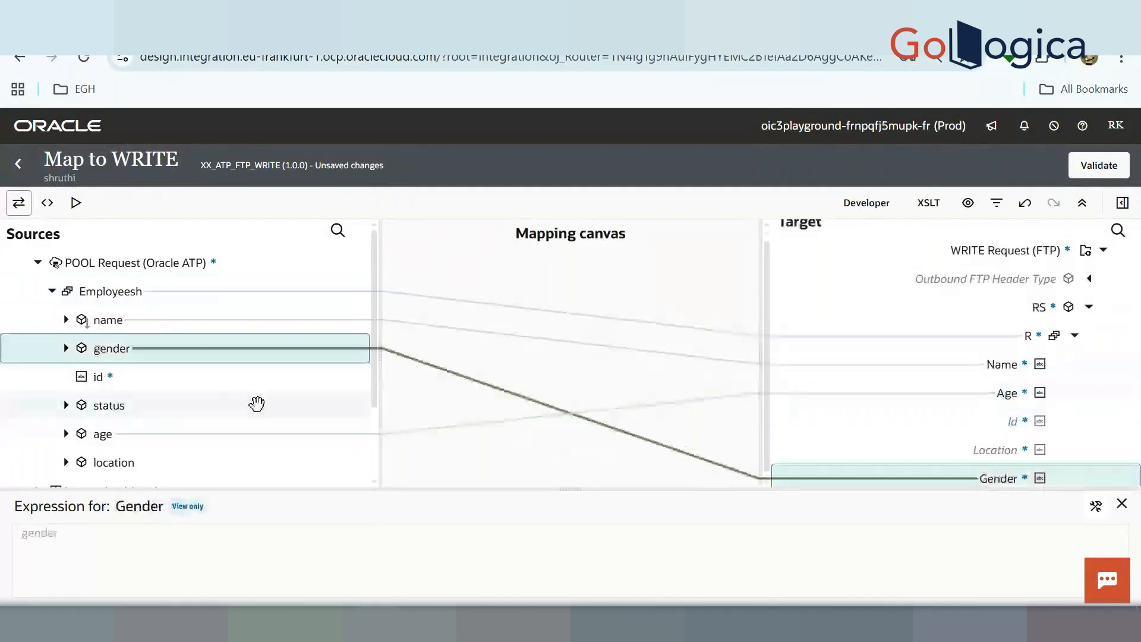
drag(127, 464, 987, 453)
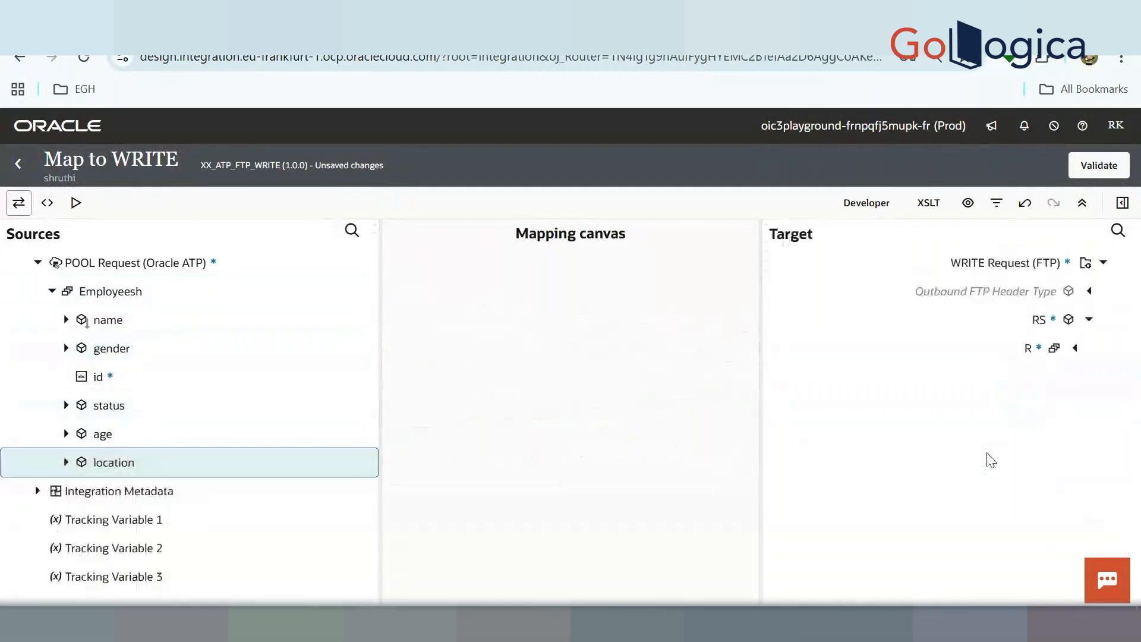
drag(92, 386, 1010, 431)
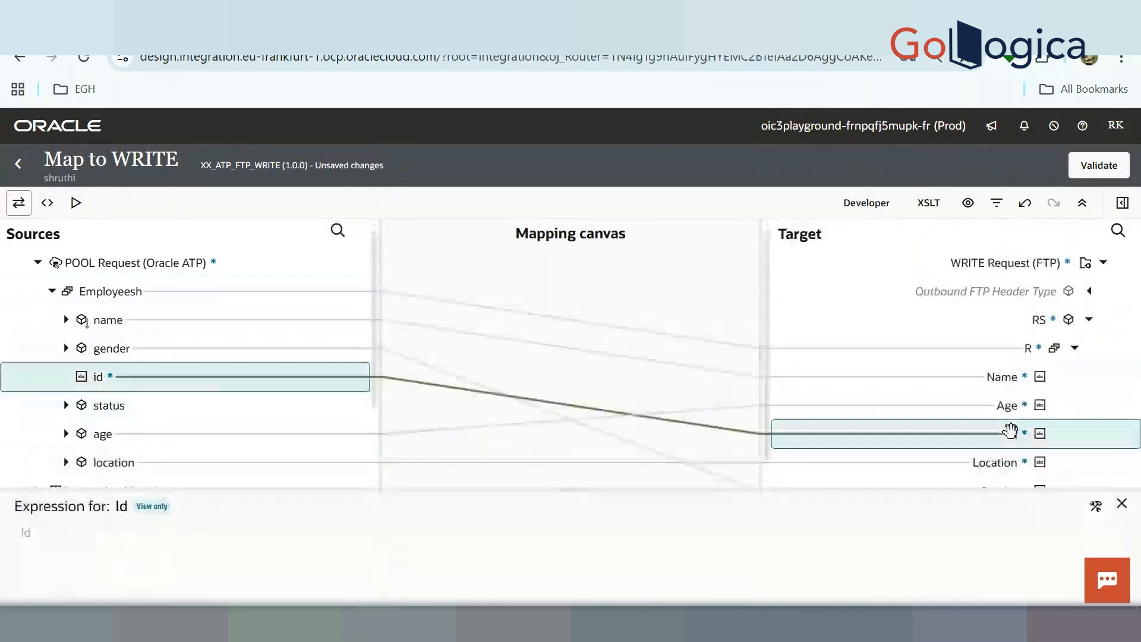
click(1088, 177)
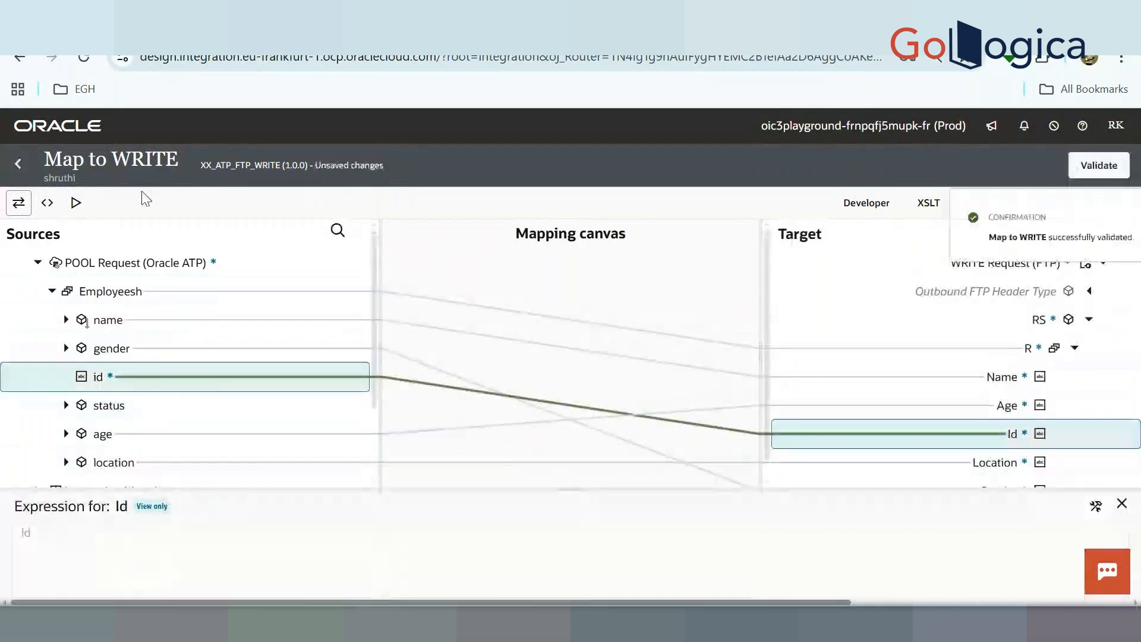
Make Employeesh id the primary business identifier, save, and close the editor.
click(18, 164)
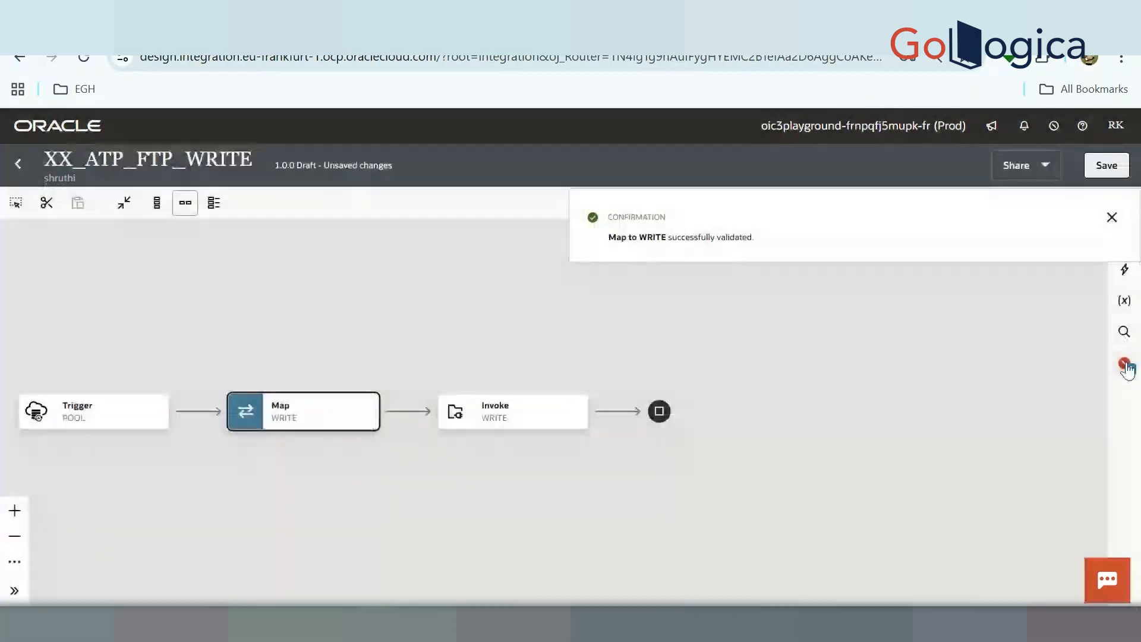
click(1126, 366)
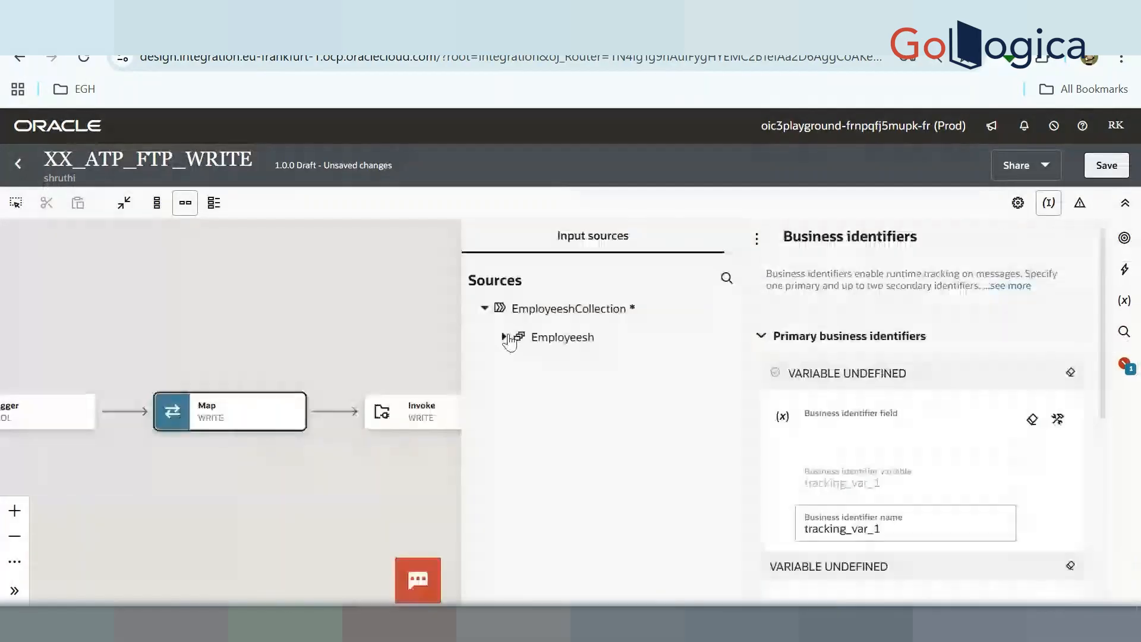
click(504, 337)
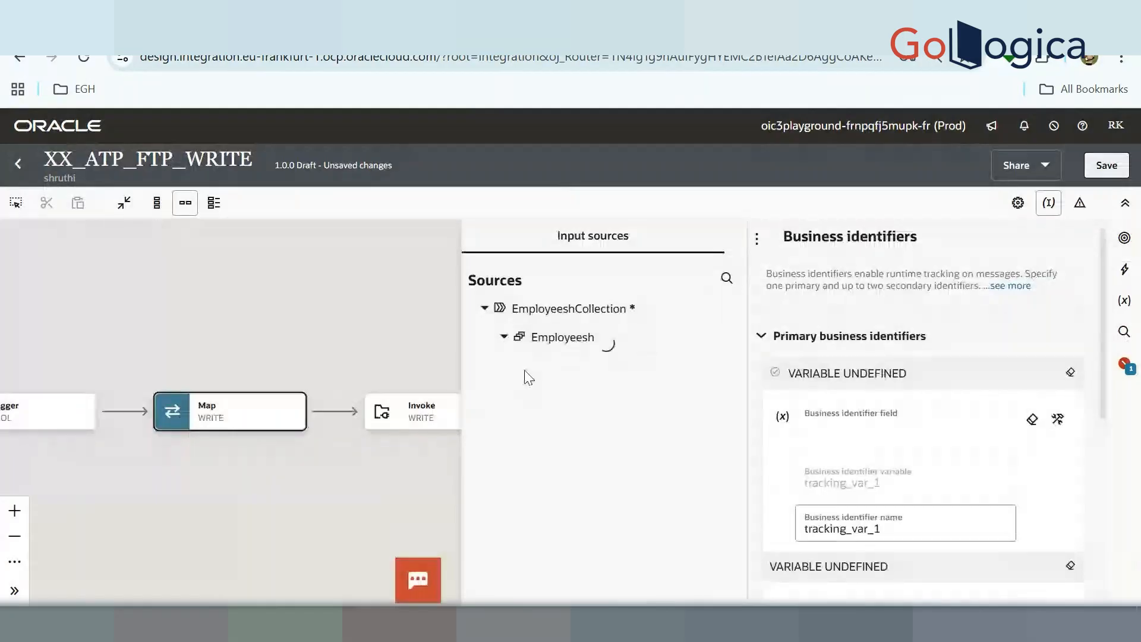
drag(547, 422, 862, 425)
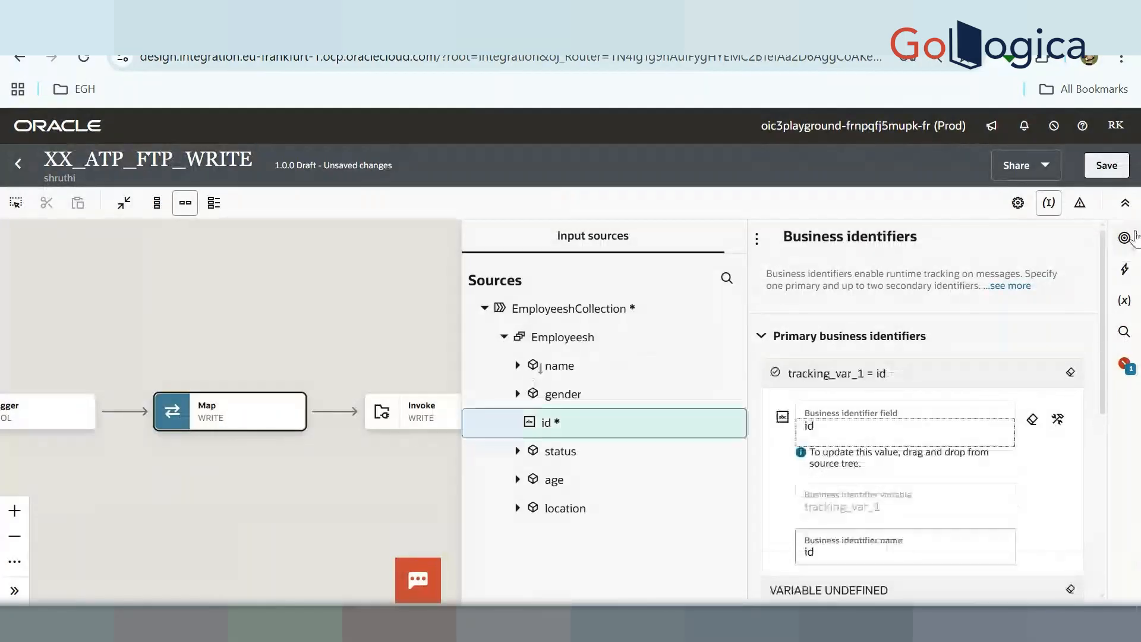
click(1106, 165)
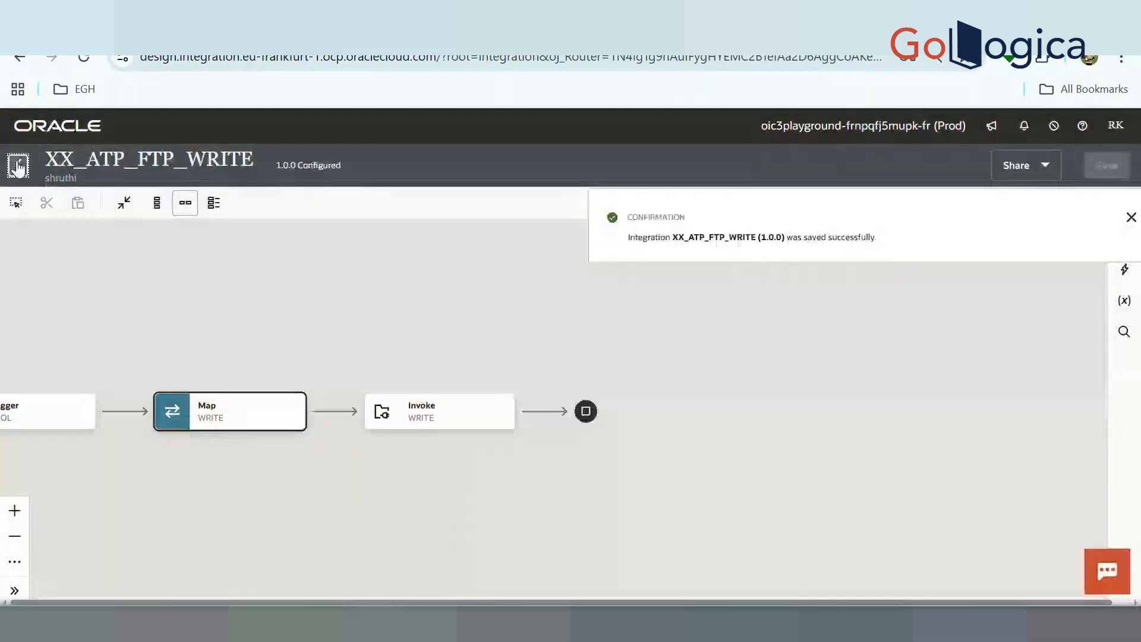
click(18, 166)
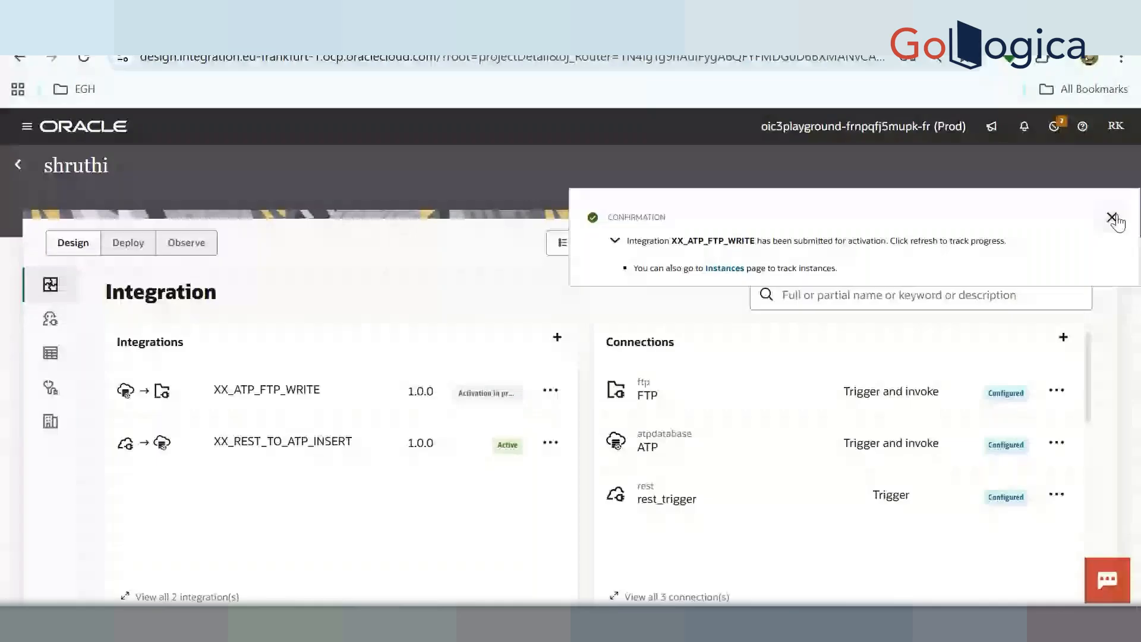
Dismiss the activation confirmation and refresh the integrations list to track activation.
click(1111, 217)
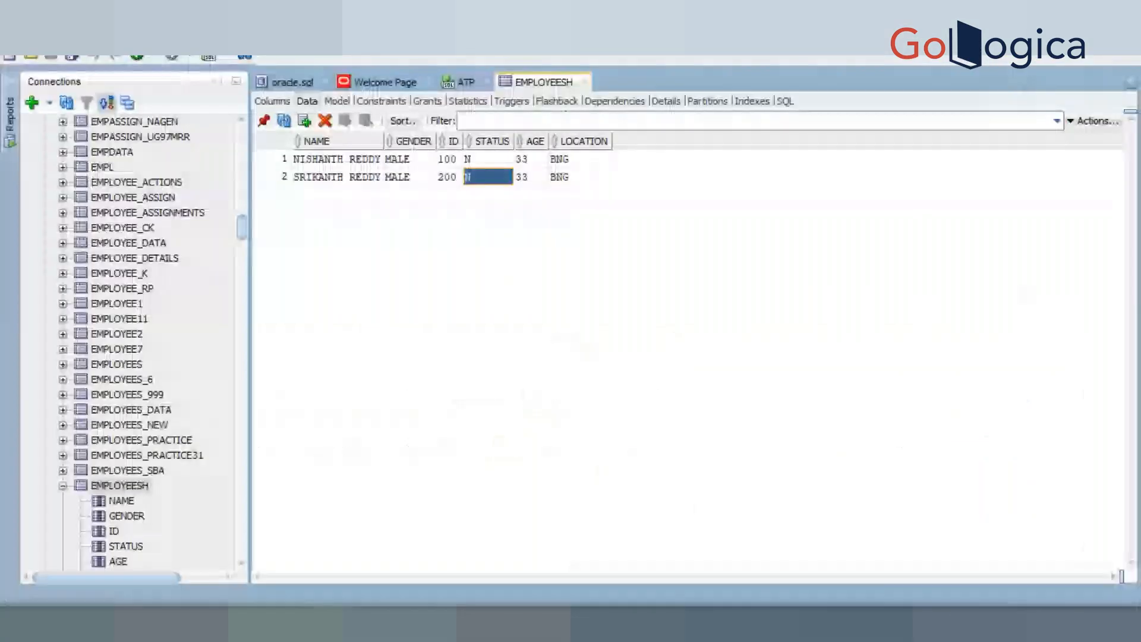
click(284, 116)
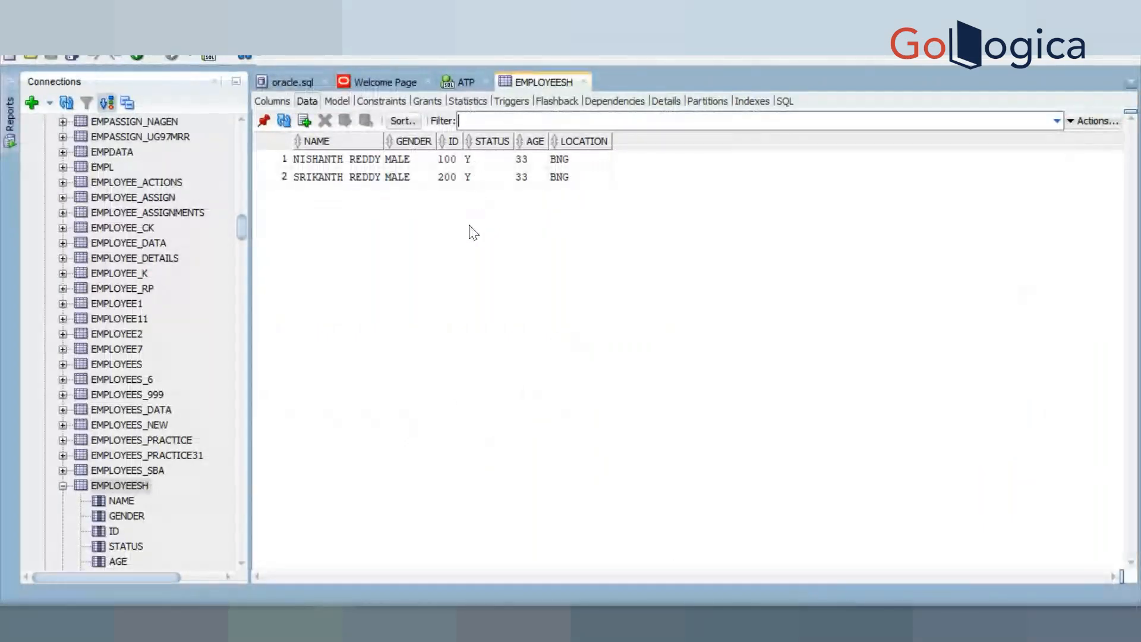
Refresh FileZilla's /SH folder to reveal SH_1.CSV and SH_2.CSV, then return to SQL Developer.
mouse_move(333, 624)
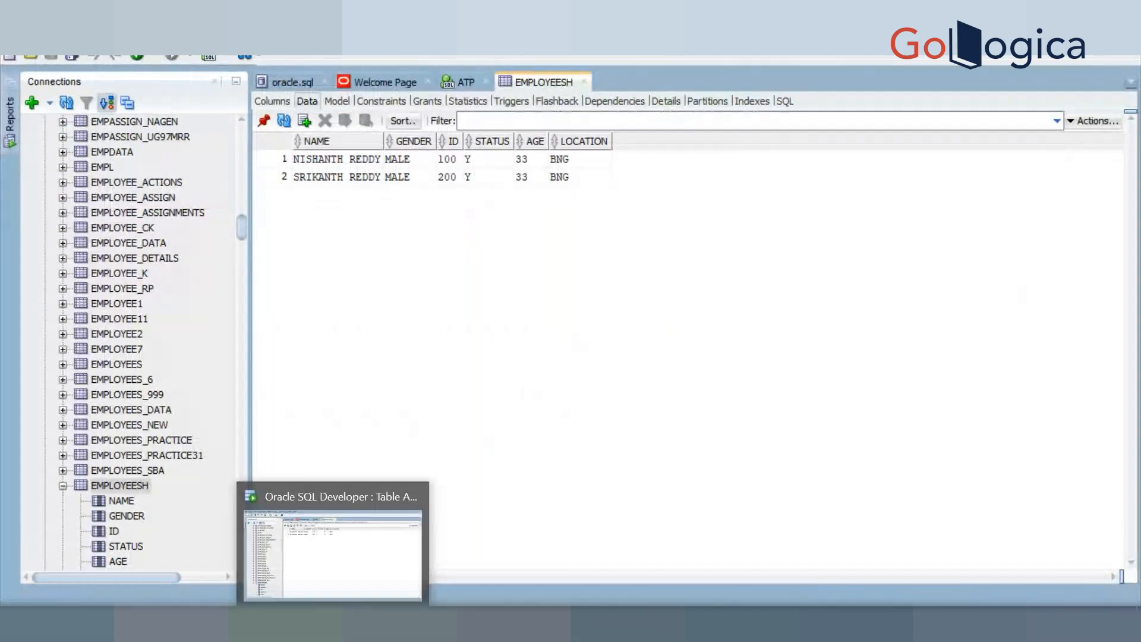
click(290, 624)
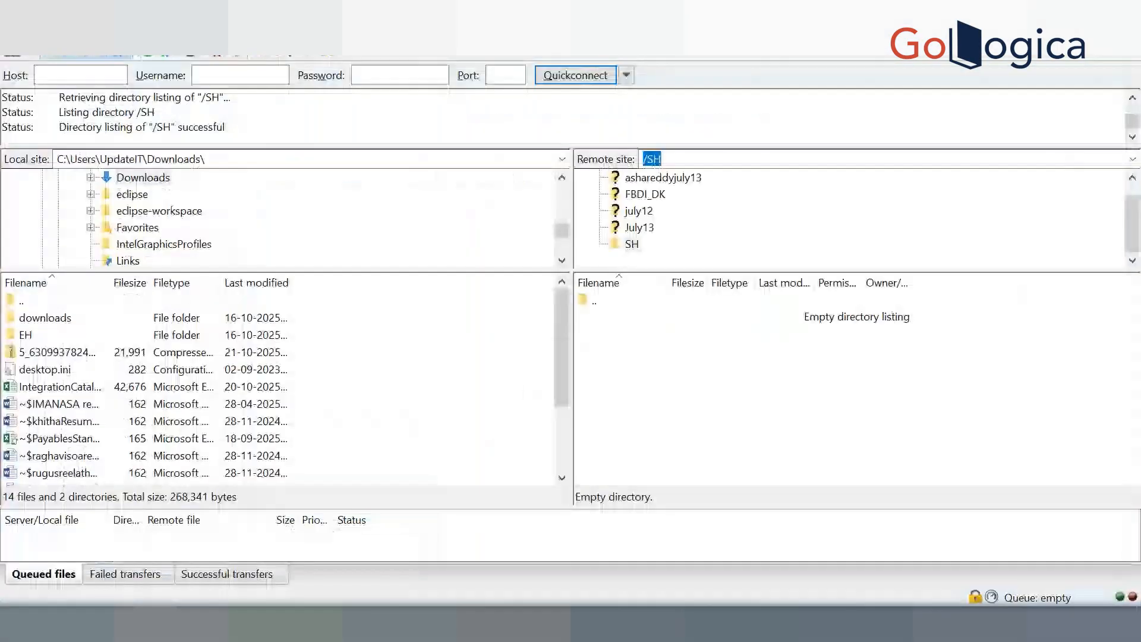
right_click(641, 338)
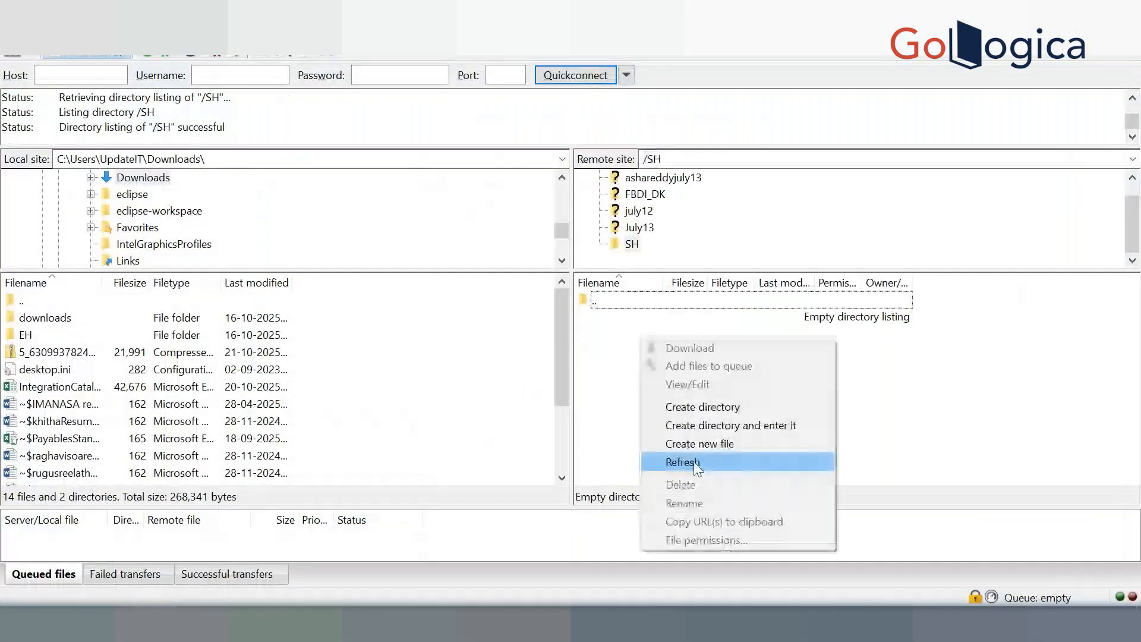
click(684, 462)
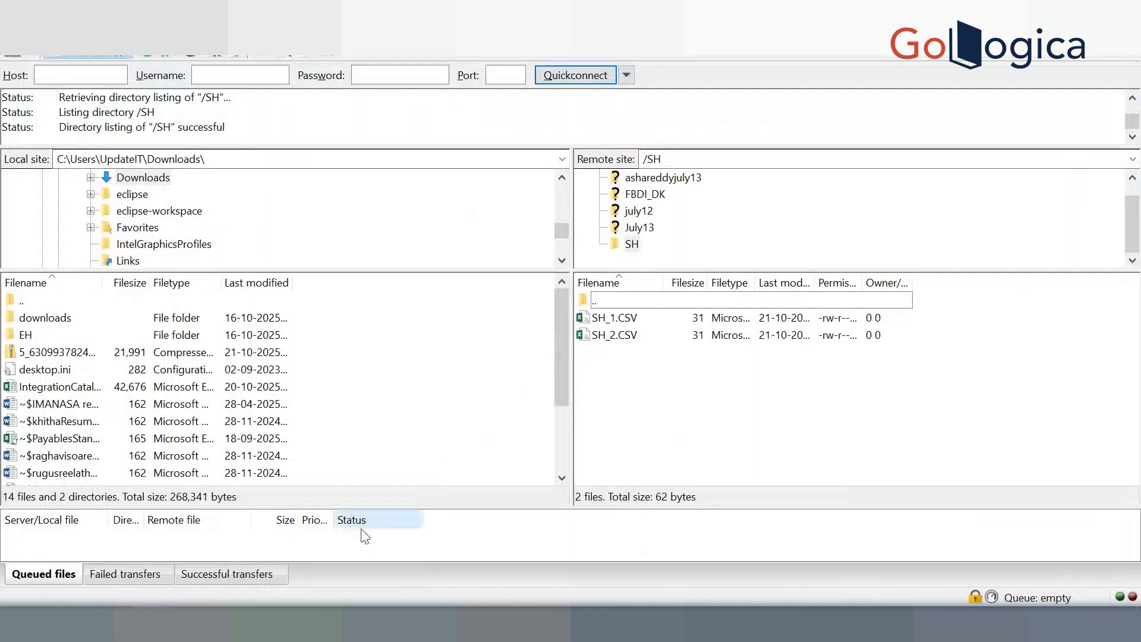
mouse_move(333, 625)
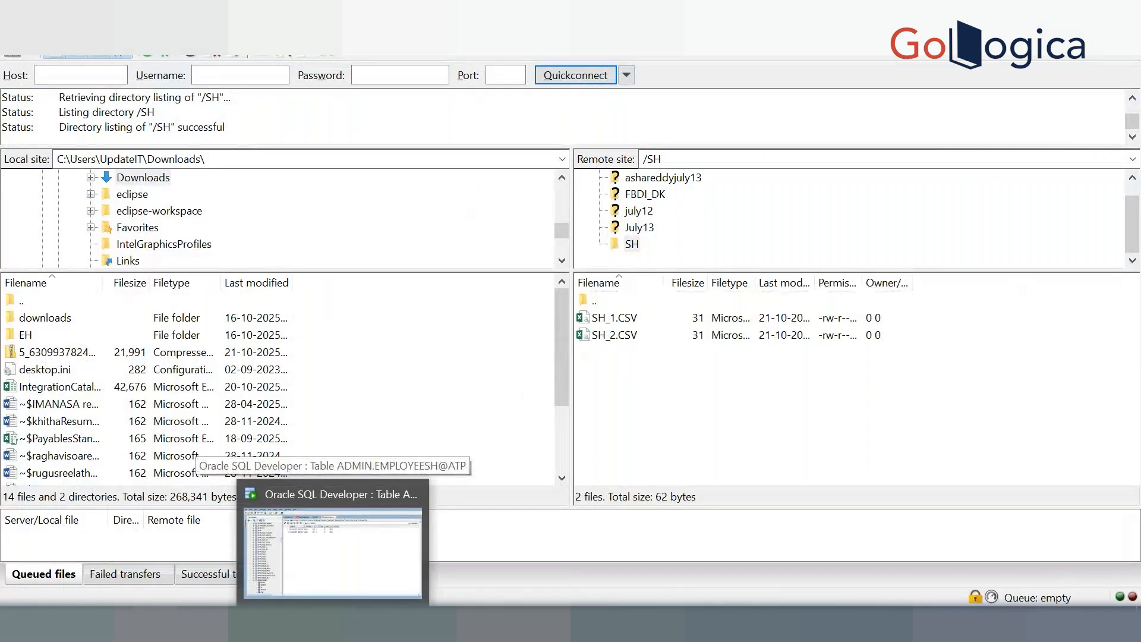
click(333, 553)
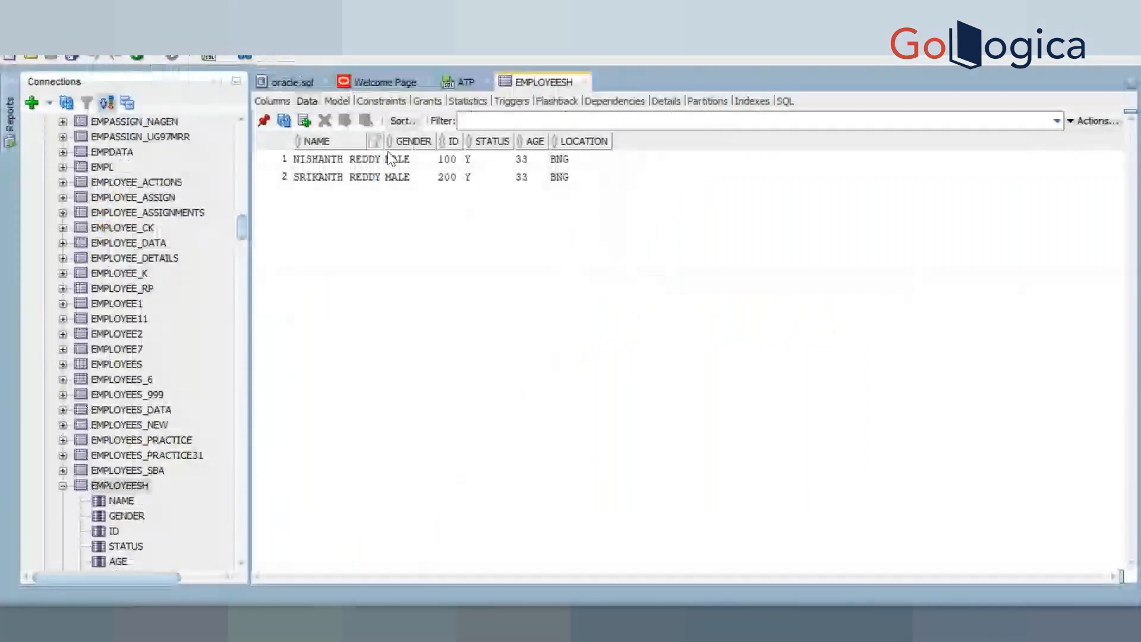
Change employee ID 200's STATUS from Y to N in EMPLOYEESH and commit the update.
double_click(478, 177)
key(BackSpace)
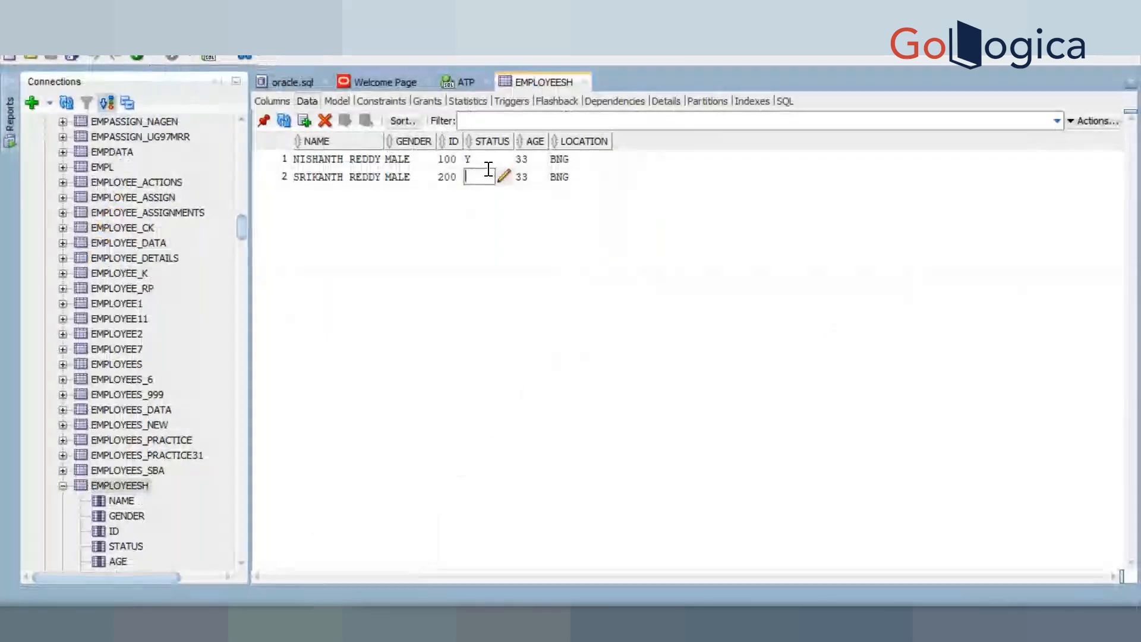
text(N)
click(458, 220)
click(344, 120)
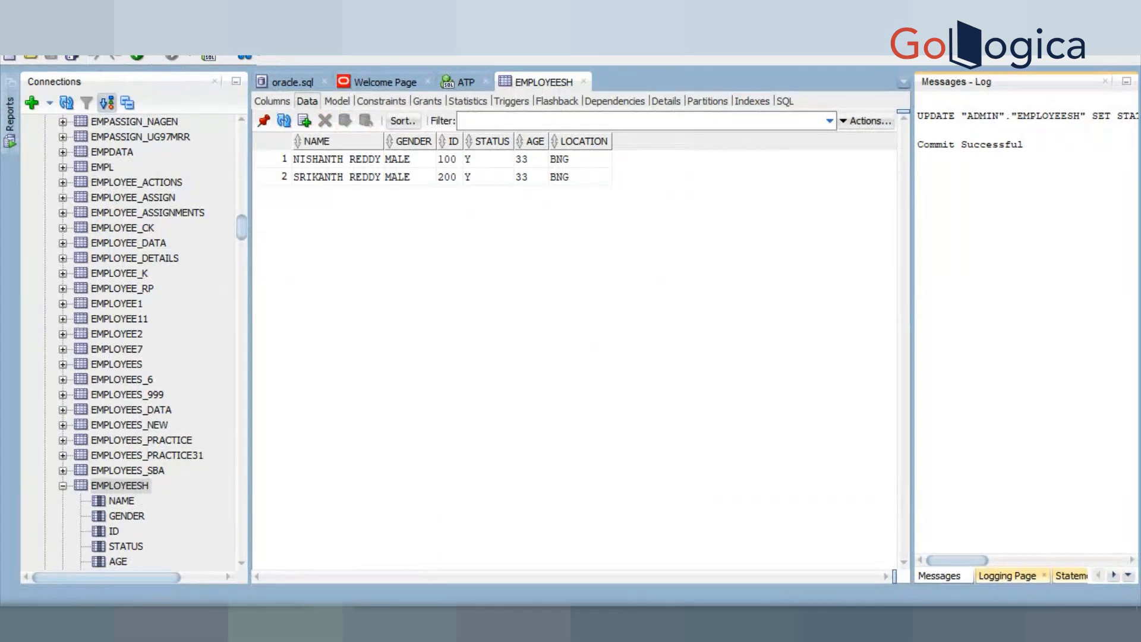
mouse_move(154, 625)
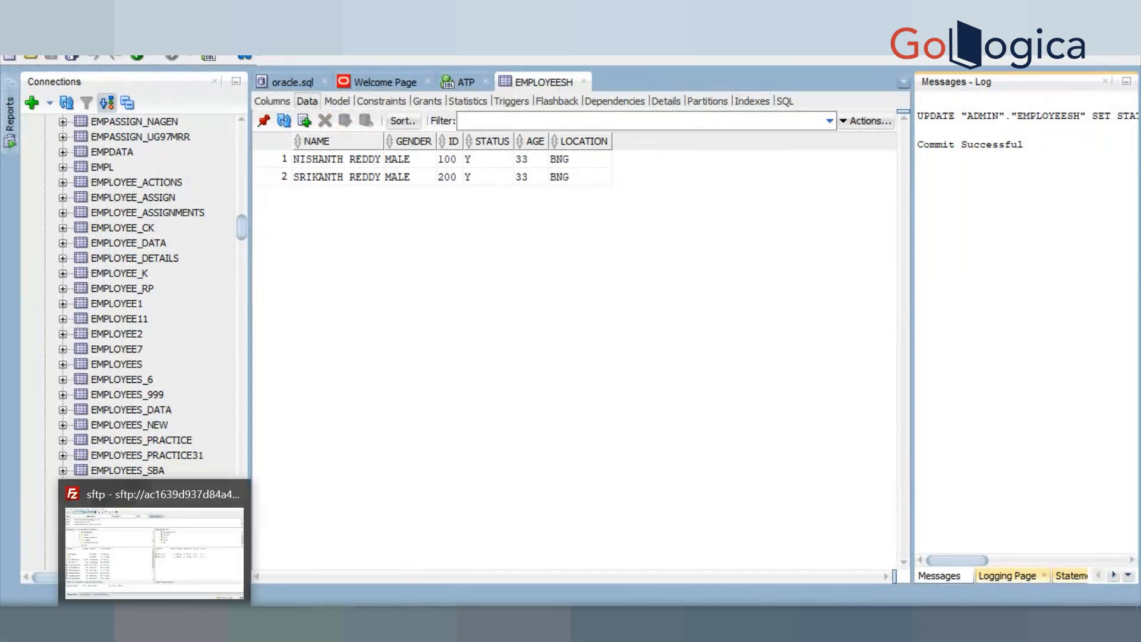
click(155, 553)
right_click(618, 380)
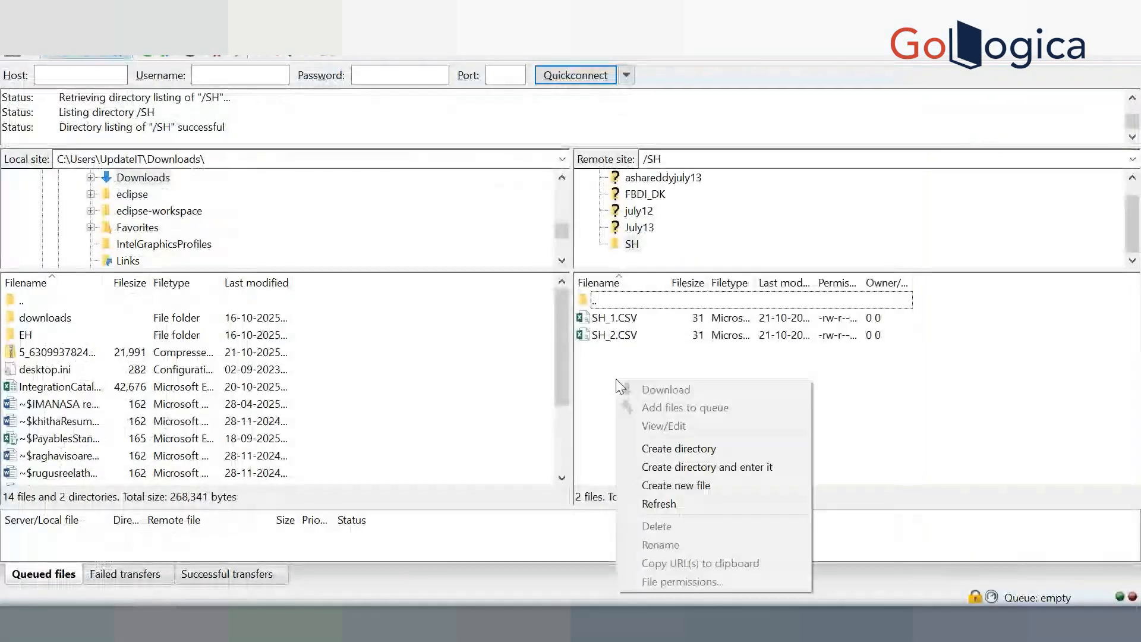
click(691, 511)
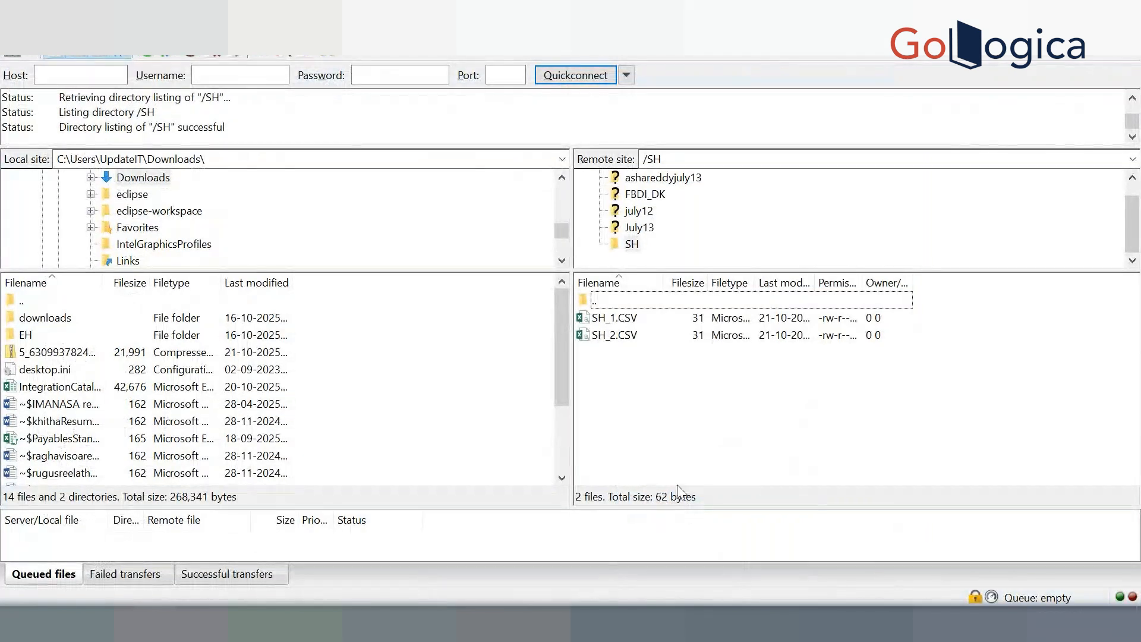
right_click(601, 382)
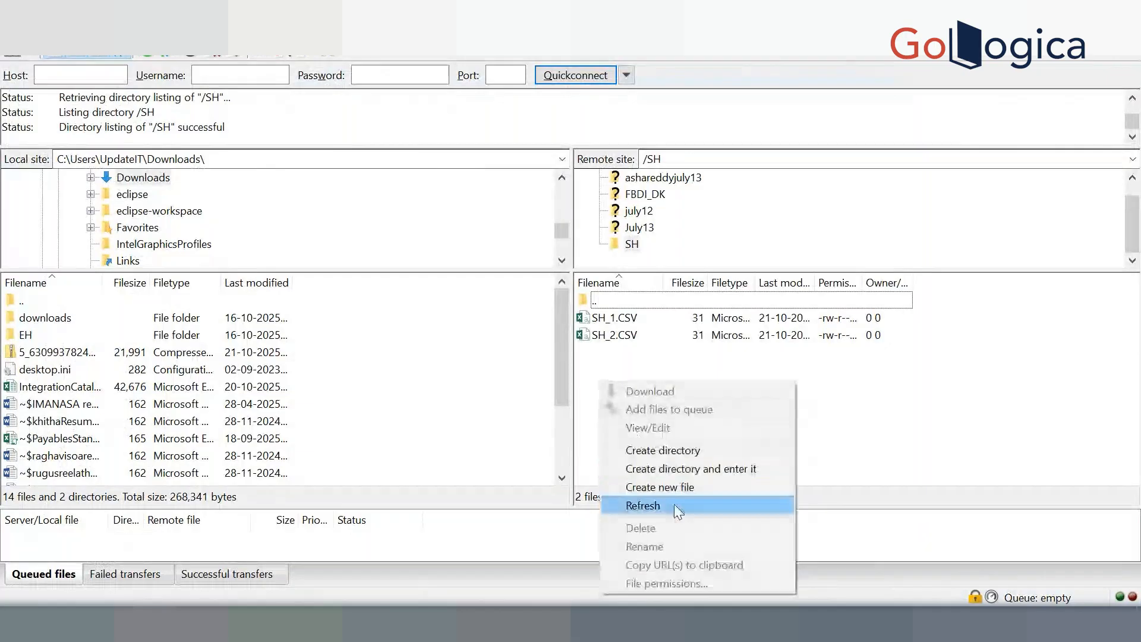
click(678, 507)
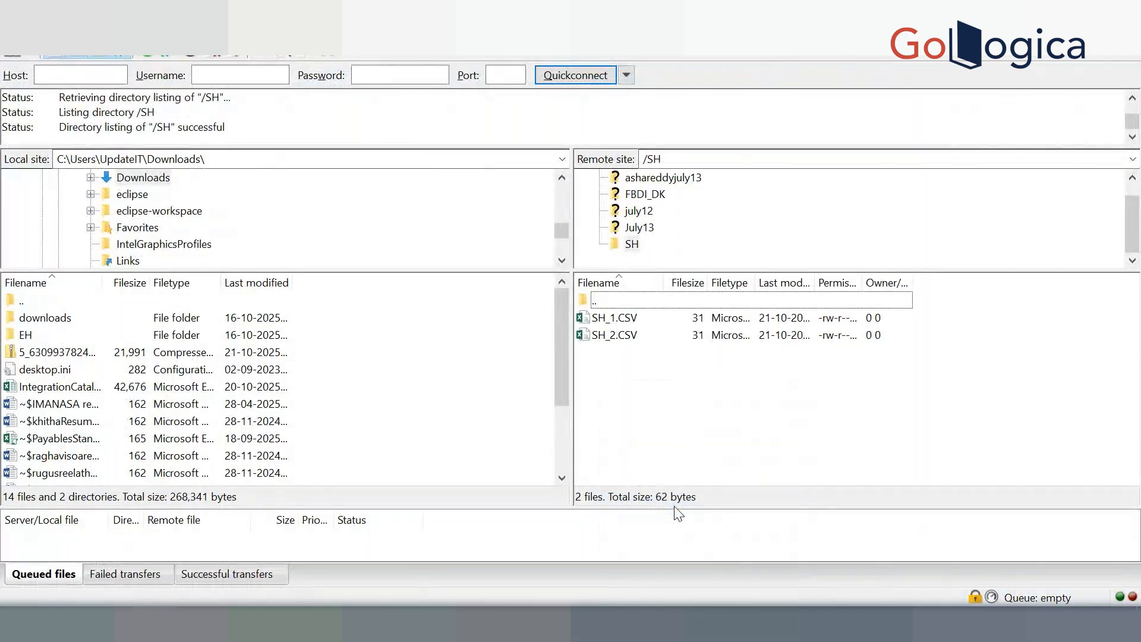
right_click(610, 390)
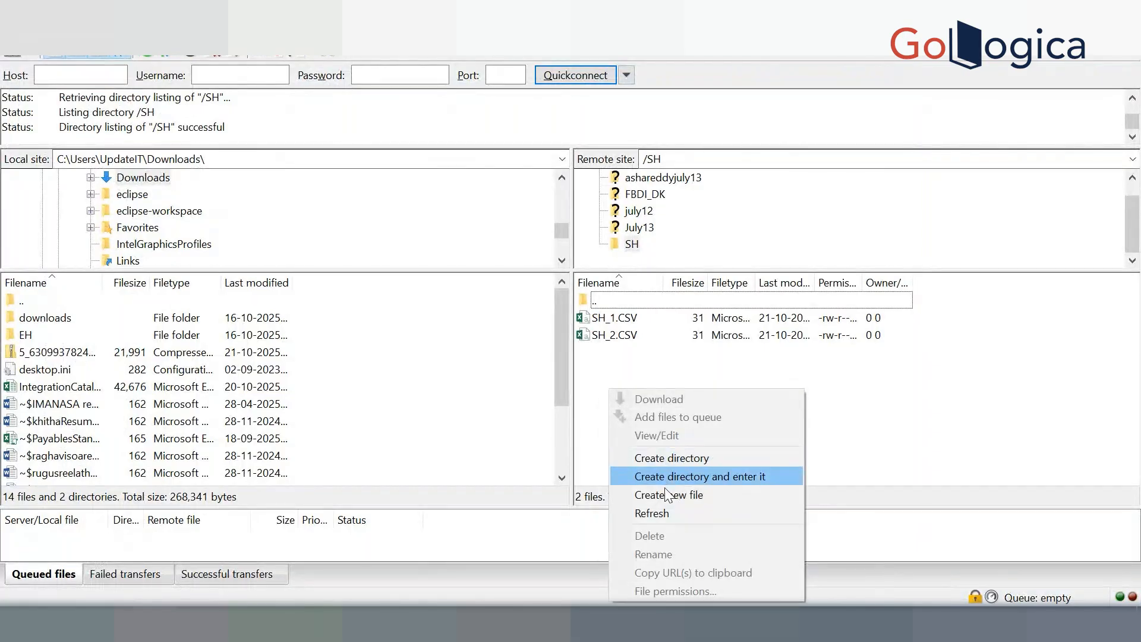
click(662, 516)
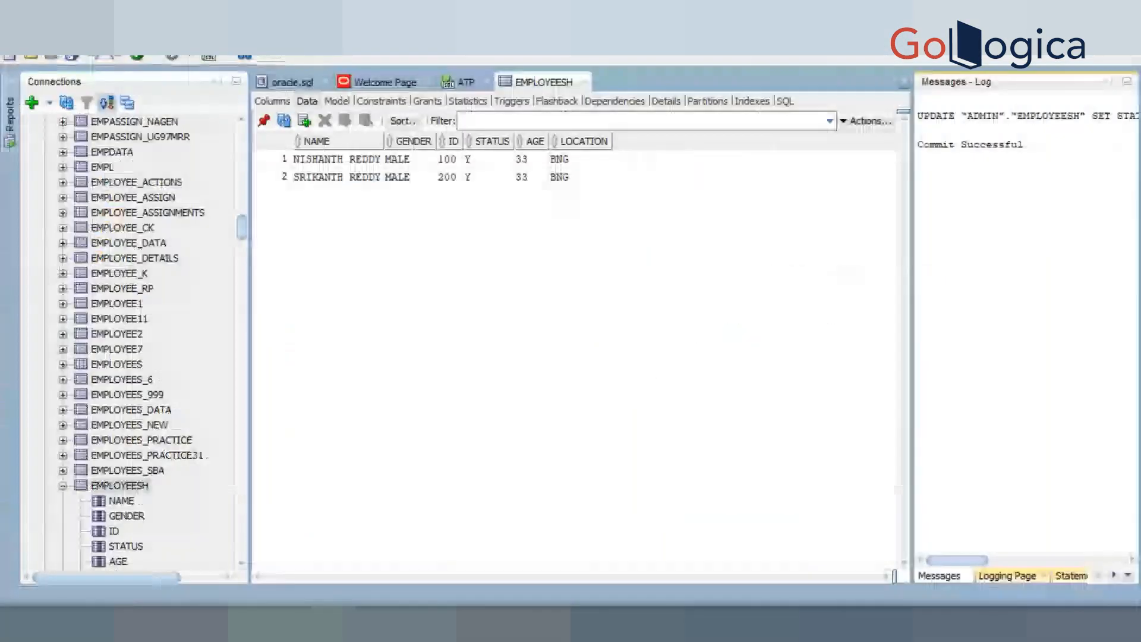
Insert a new EMPLOYEESH row with the employee's name, gender DEMALE and ID 300.
click(304, 120)
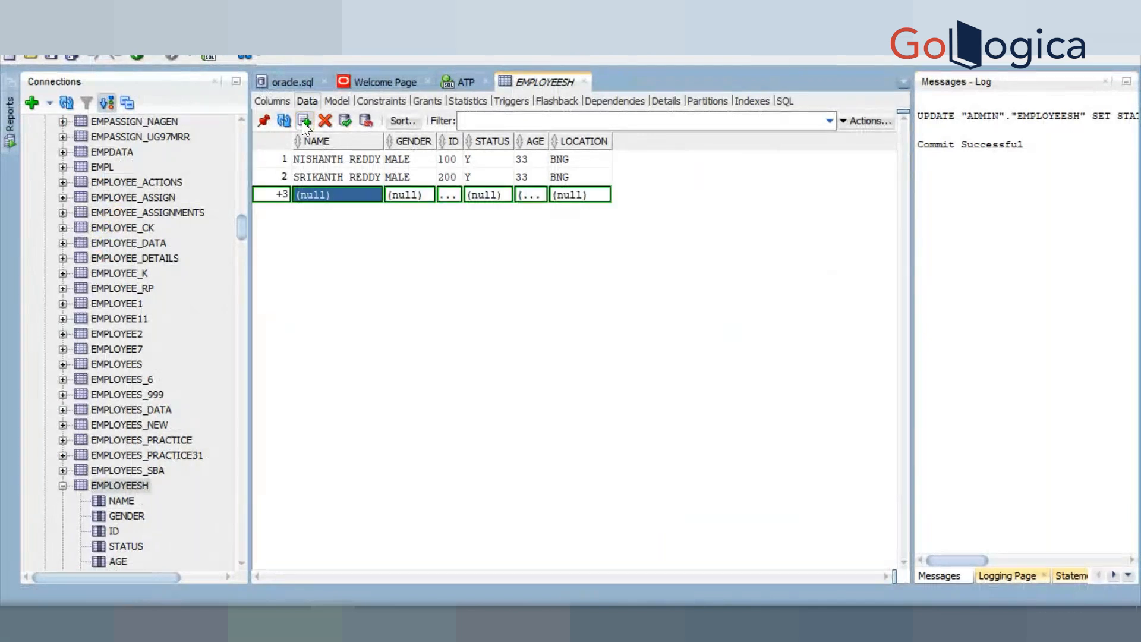
double_click(310, 199)
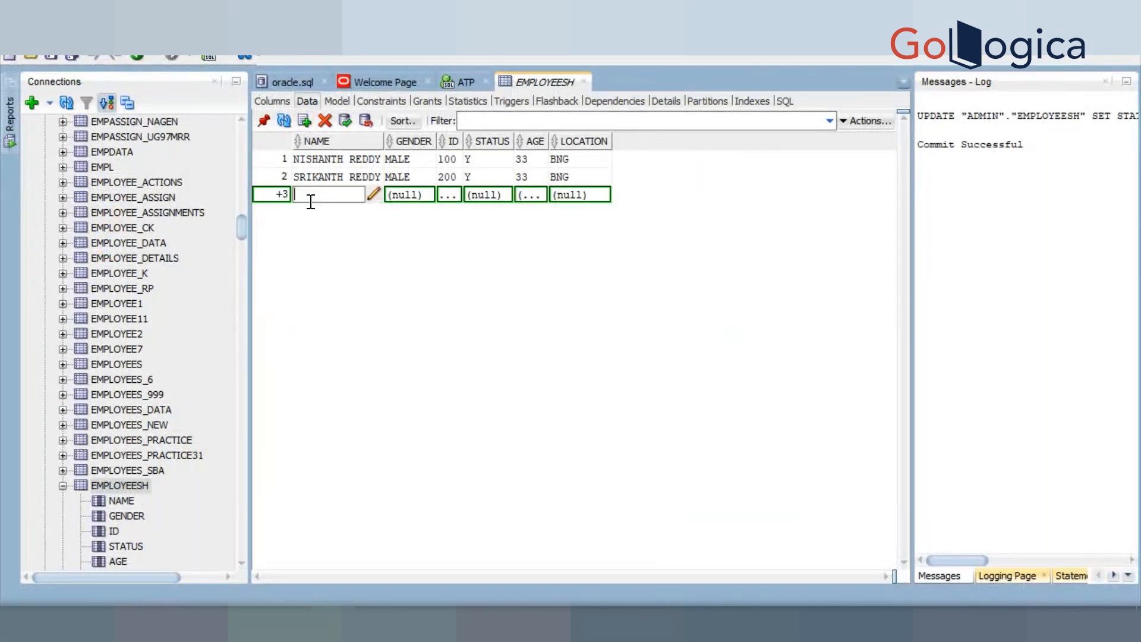
text(SHRUTHI)
key(Tab)
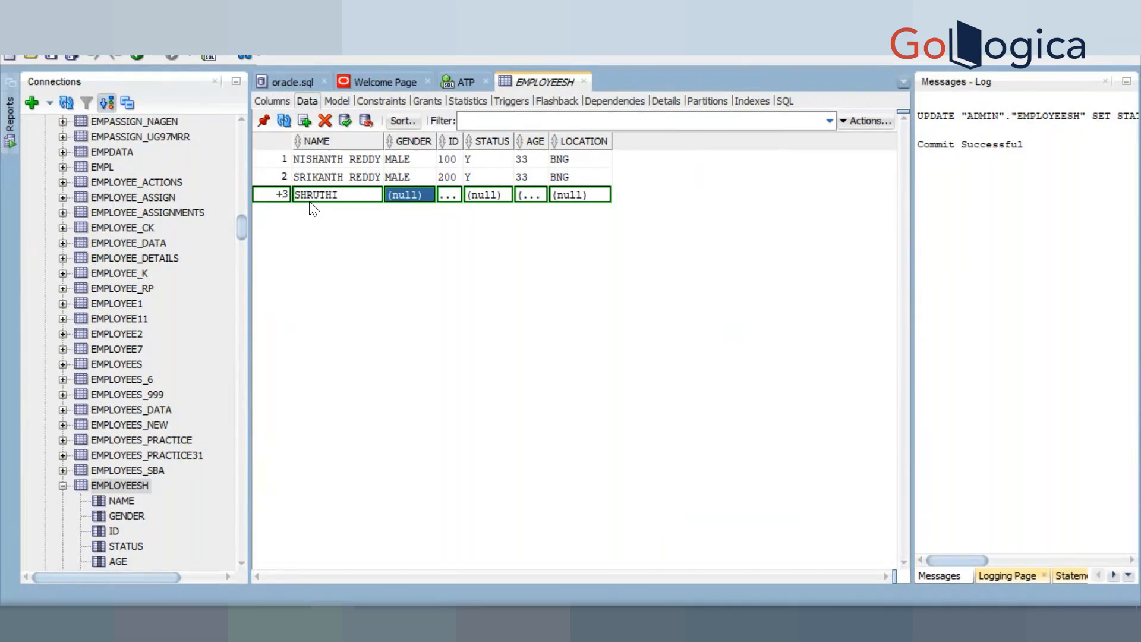
text(DEMALE)
key(Tab)
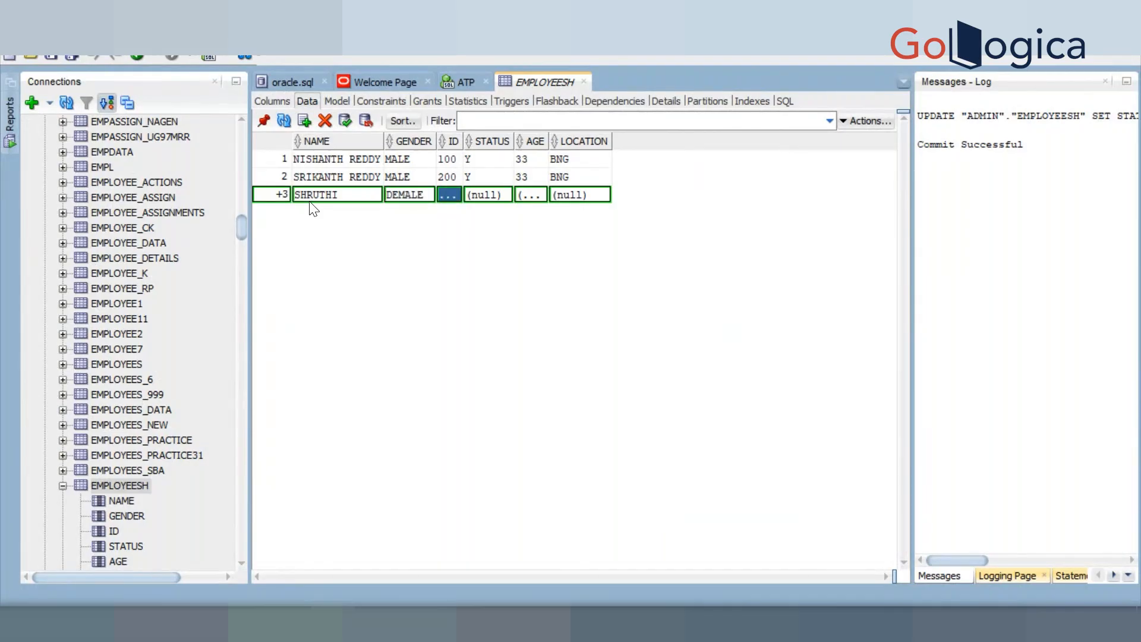
text(300)
Fill in STATUS N, AGE 33 and LOCATION BNG for the new row, then commit it.
key(Tab)
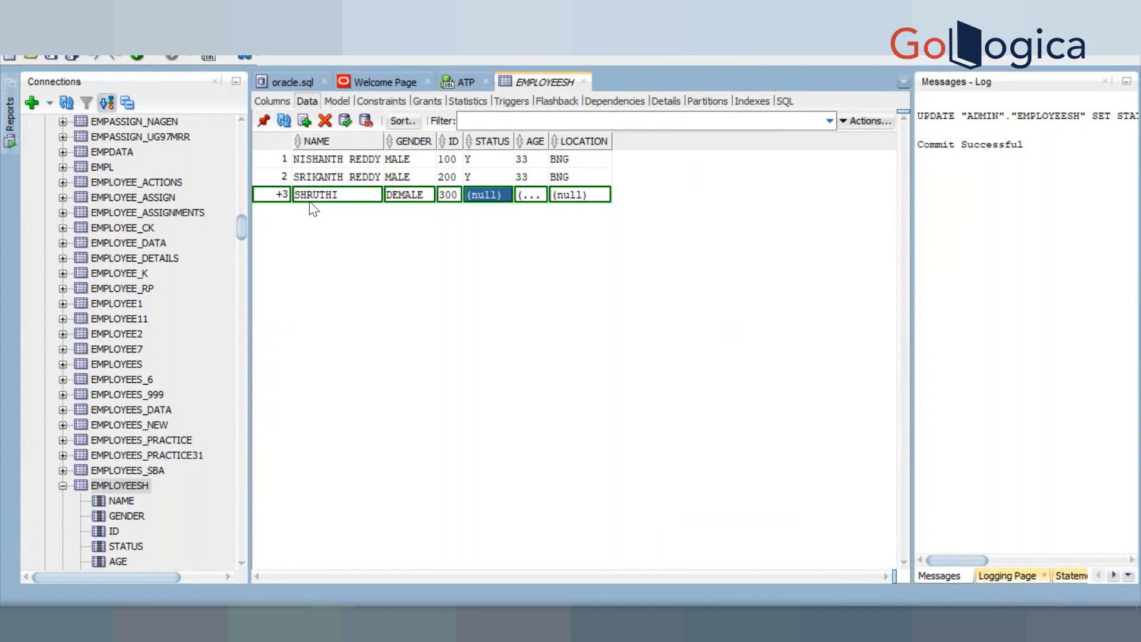
text(N)
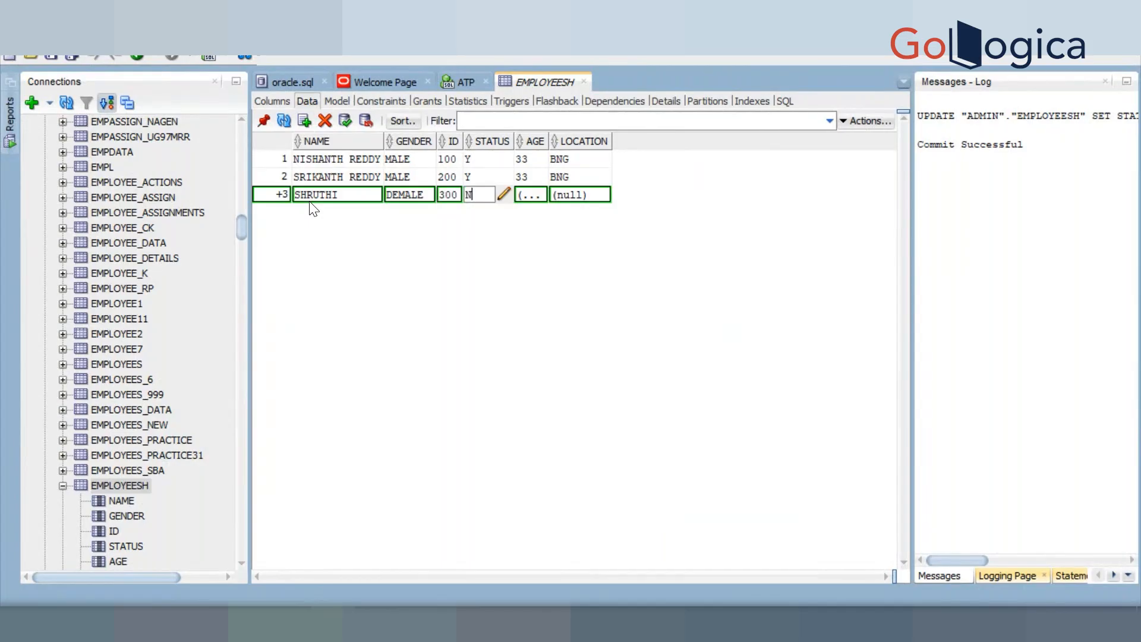
key(Tab)
text(33)
key(Tab)
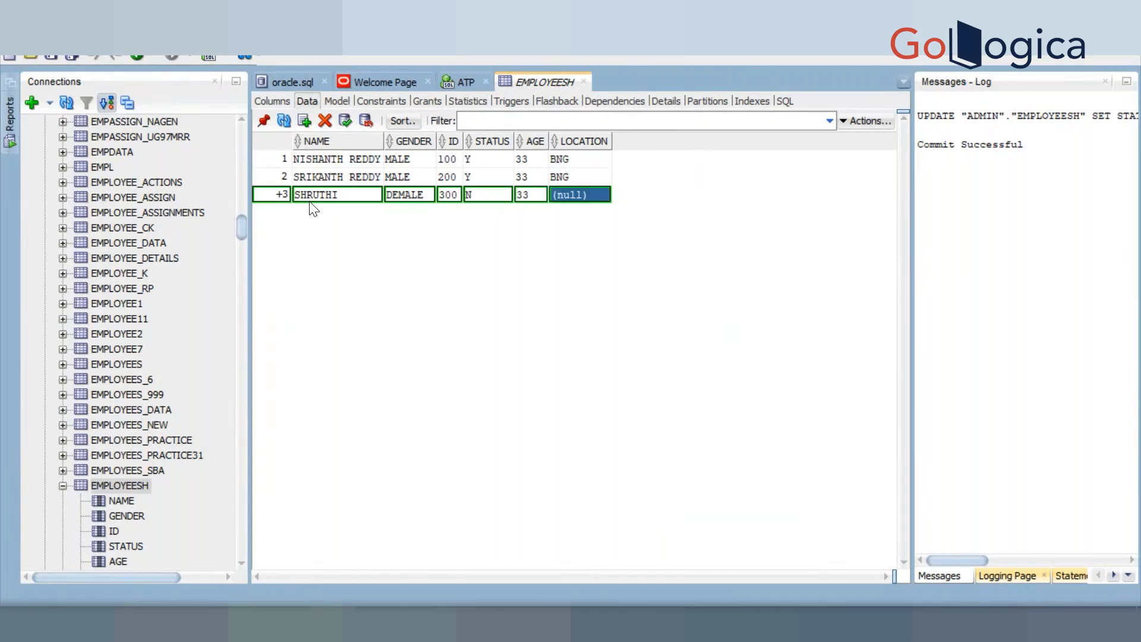
text(BNG)
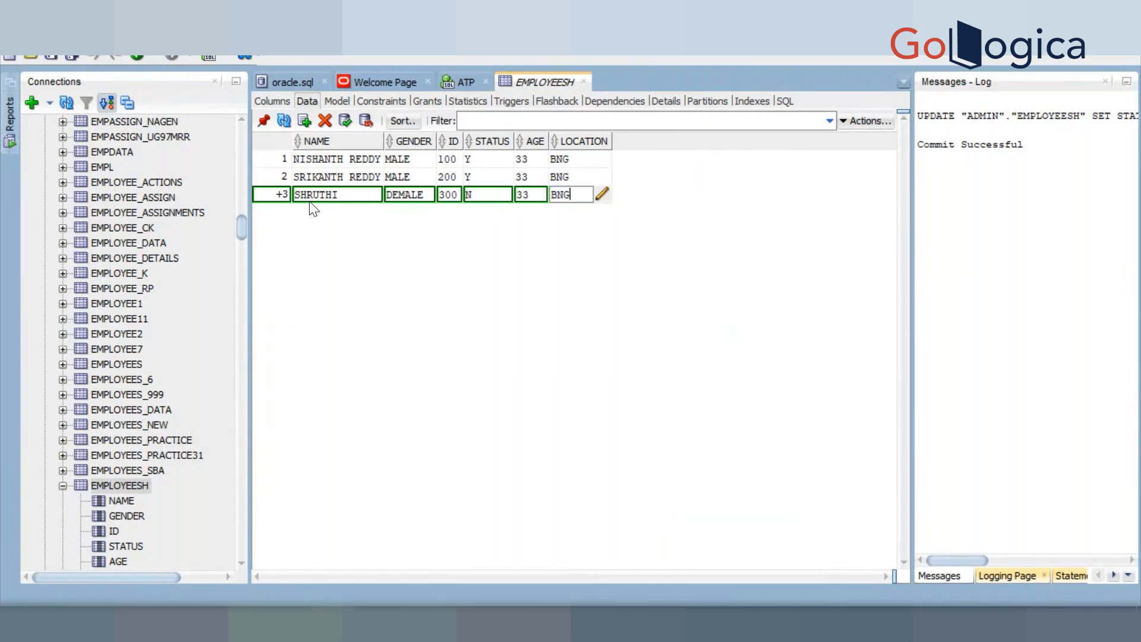
key(Return)
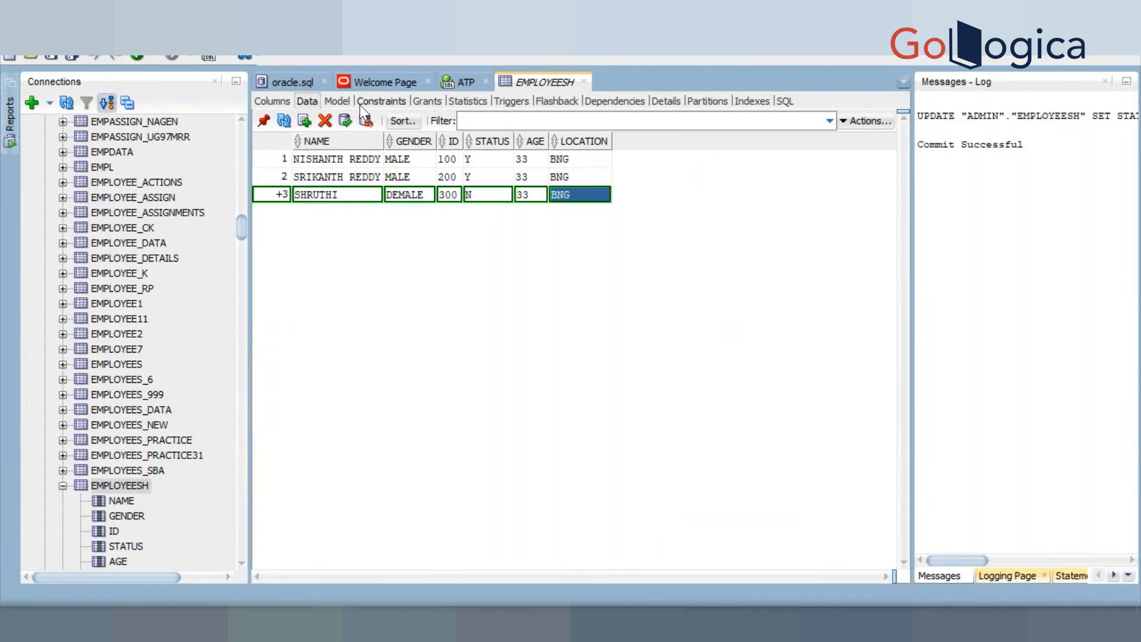
click(344, 122)
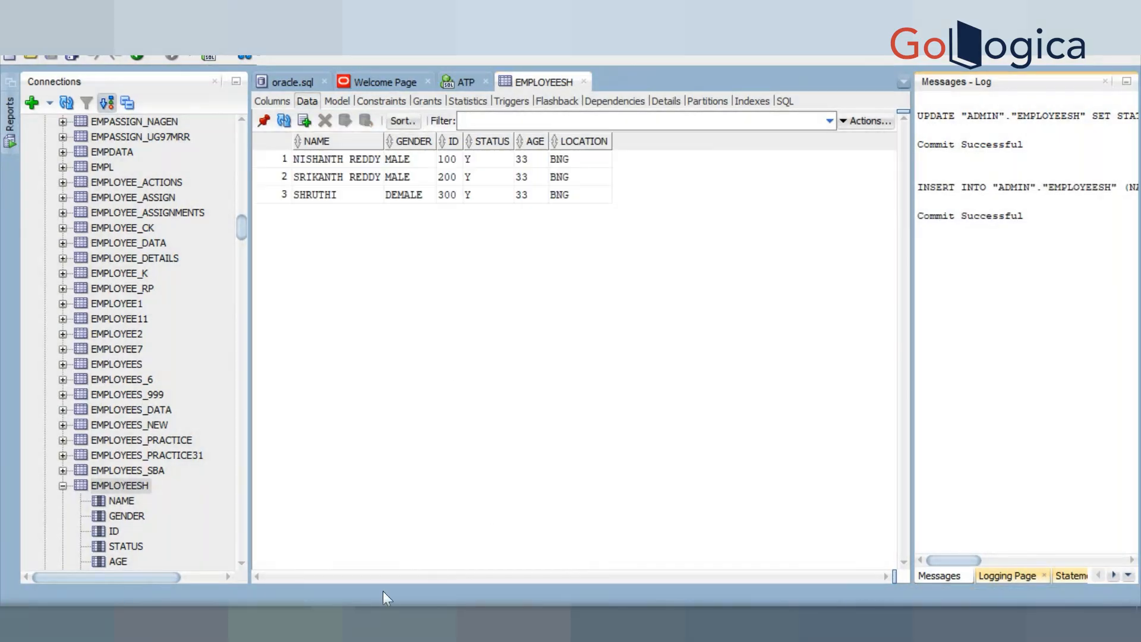
mouse_move(333, 624)
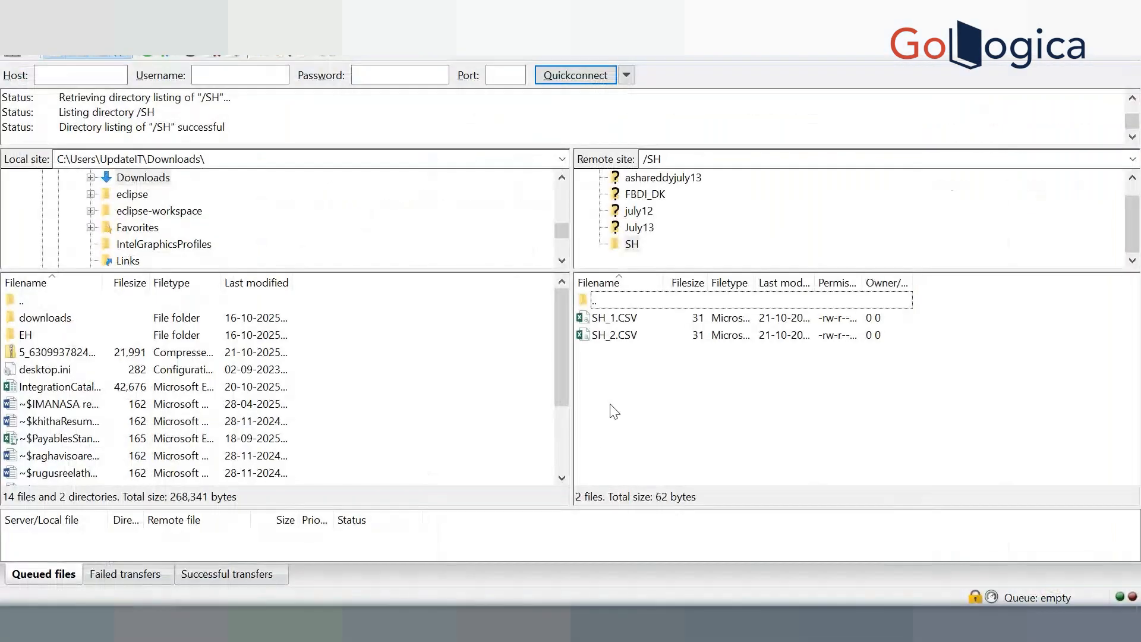
Refresh the remote /SH listing twice until SH_2.CSV shows 26 bytes.
right_click(616, 390)
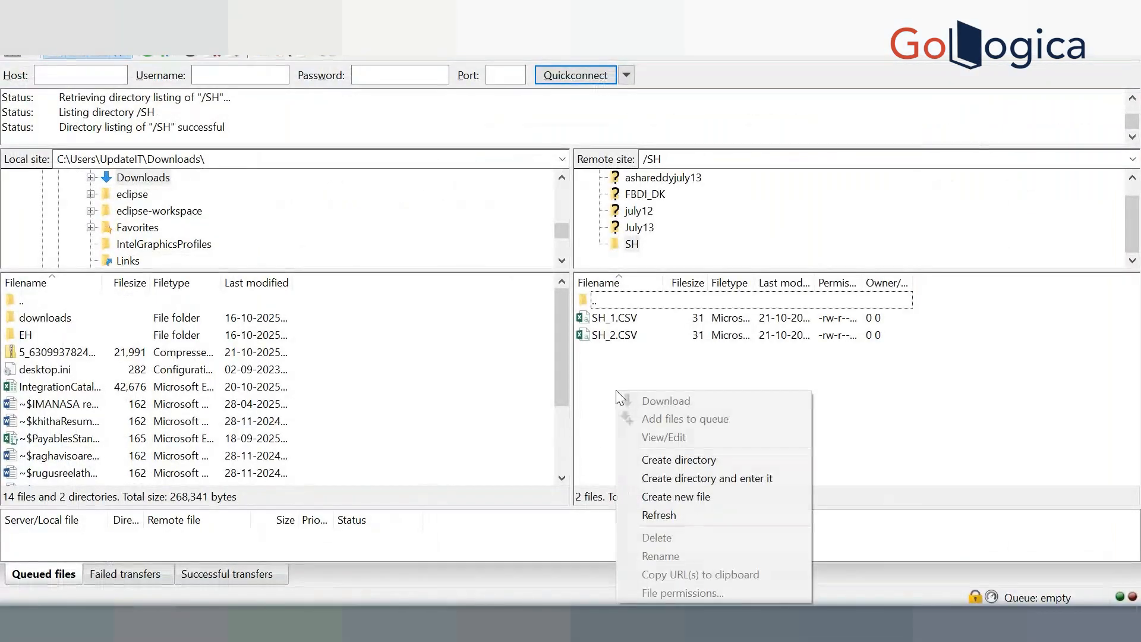
click(700, 516)
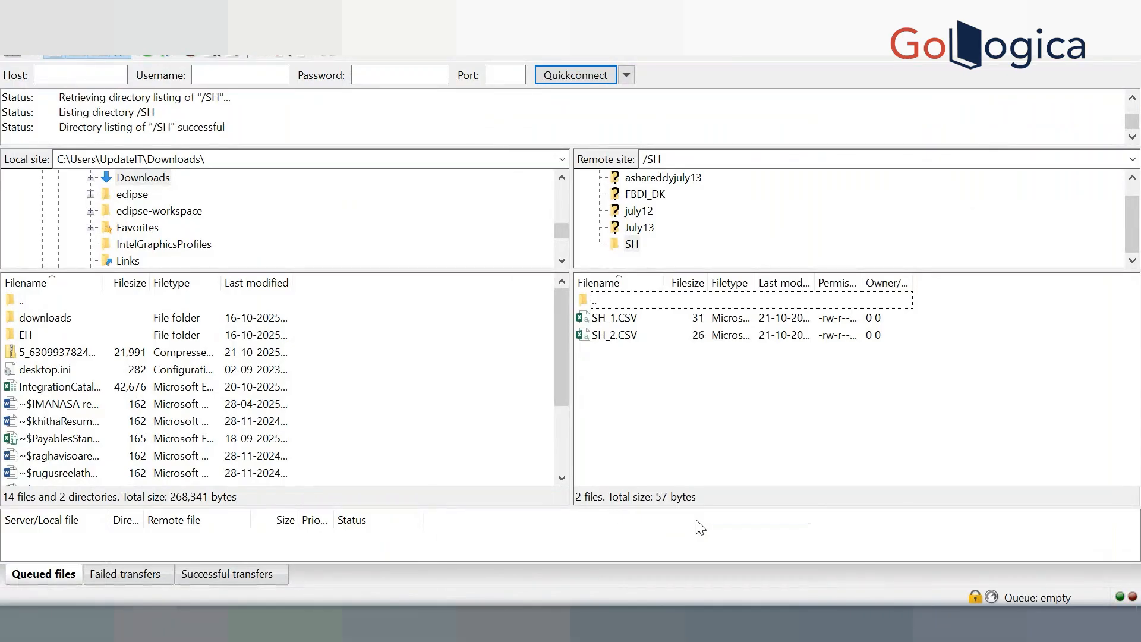
right_click(625, 385)
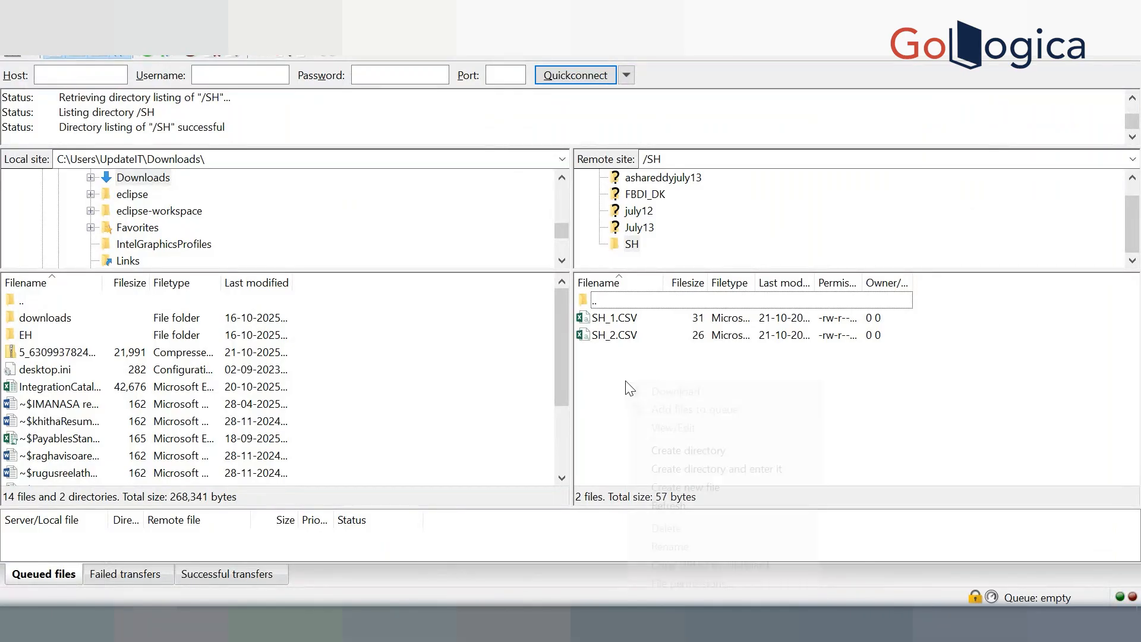
click(677, 505)
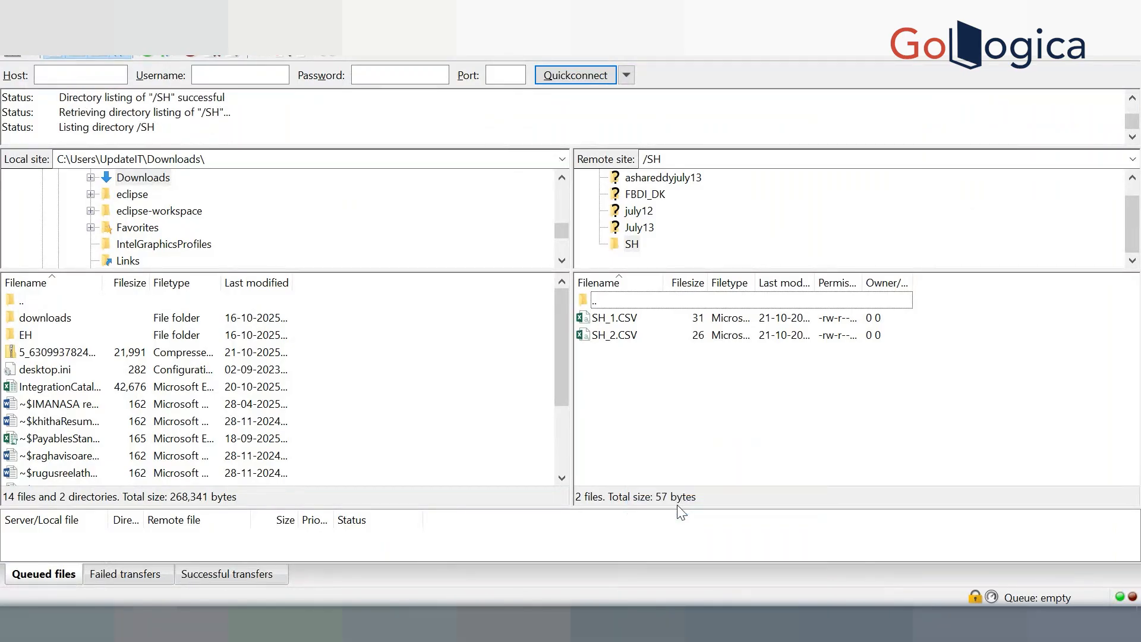